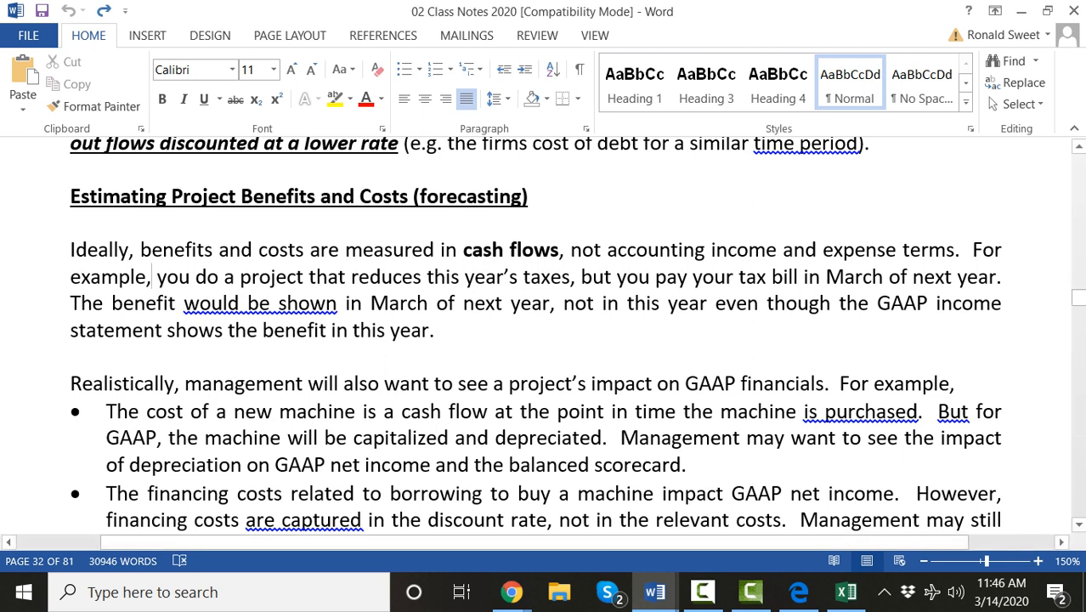
Step: Examine the opening paragraph under “Estimating Project Benefits and Costs (forecasting)”, marking passages while reading
double_click(151, 197)
triple_click(183, 276)
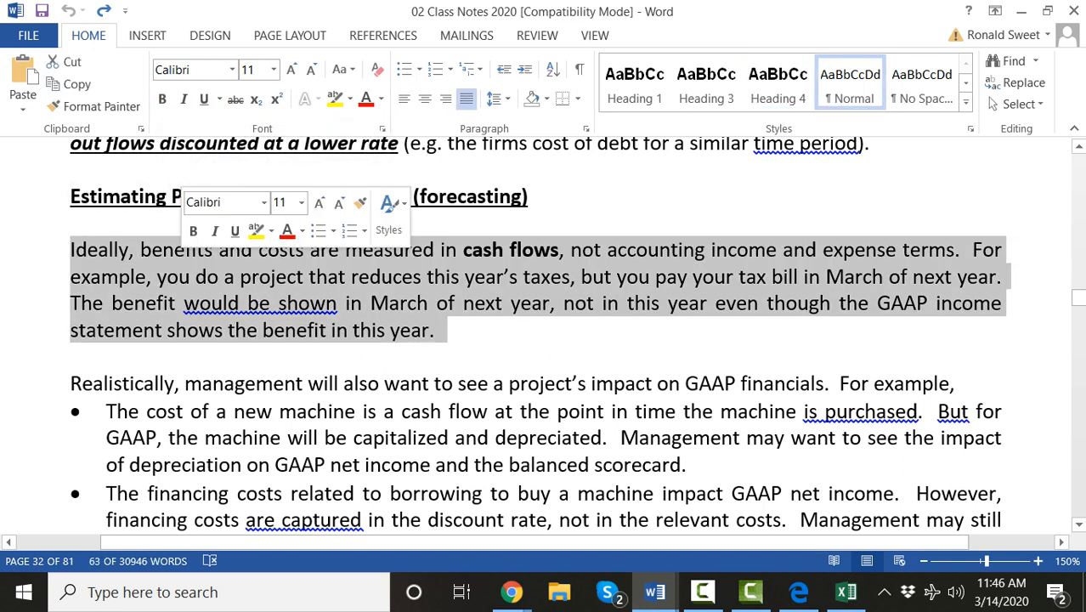
double_click(151, 277)
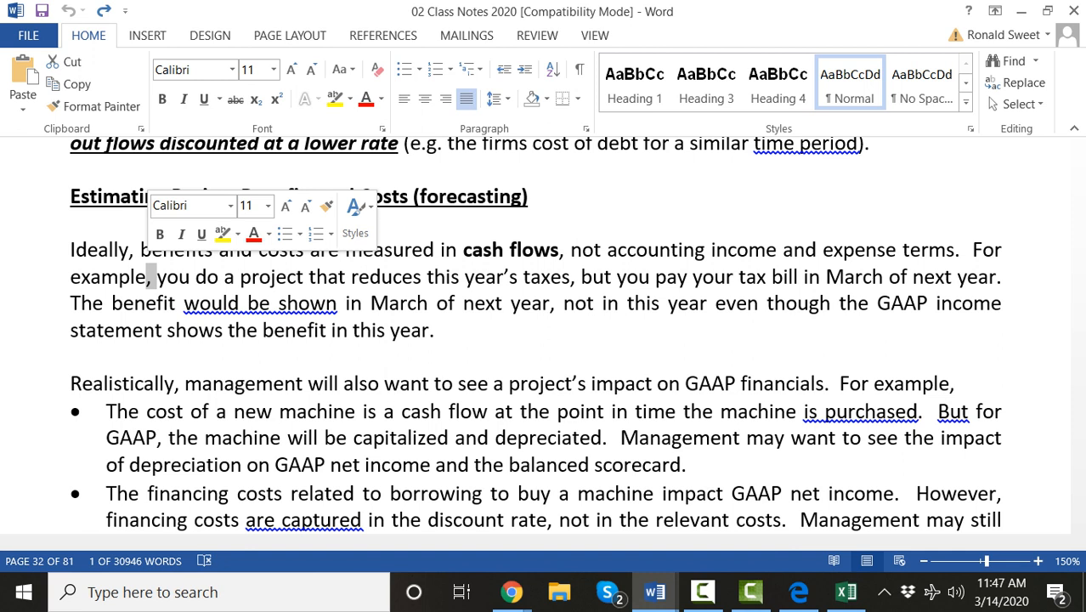
double_click(449, 250)
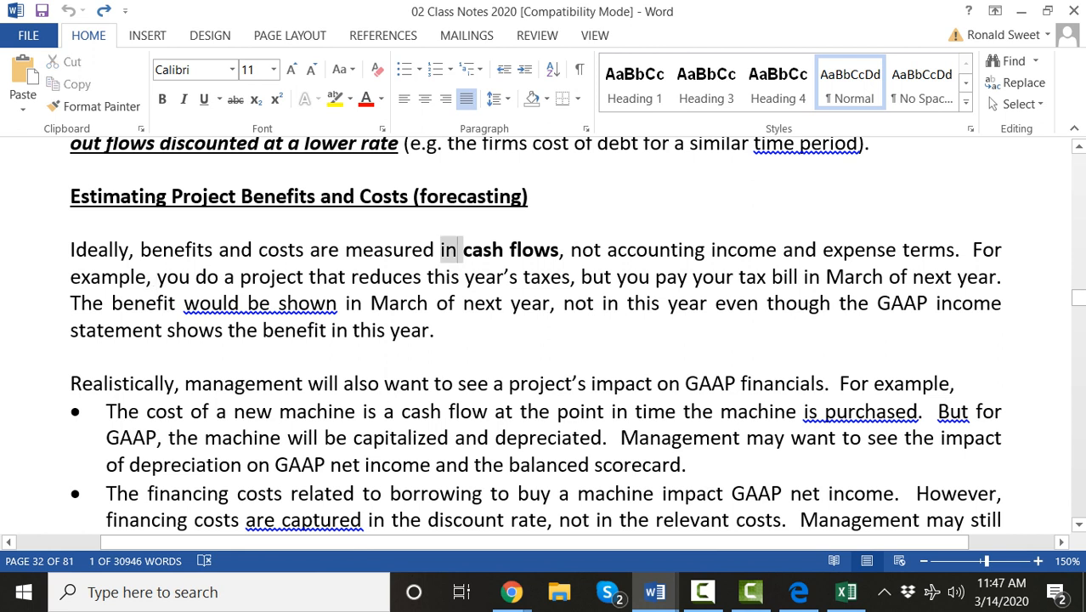
Step: Select the bold words “cash flows” and the following comma in the opening paragraph on measuring benefits and costs
click(464, 250)
key(shift+Right)
key(shift+Right)
key(shift+Right)
key(shift+Right)
key(shift+Right)
key(shift+Right)
key(shift+Right)
key(shift+Right)
key(shift+Right)
key(shift+Right)
key(shift+Right)
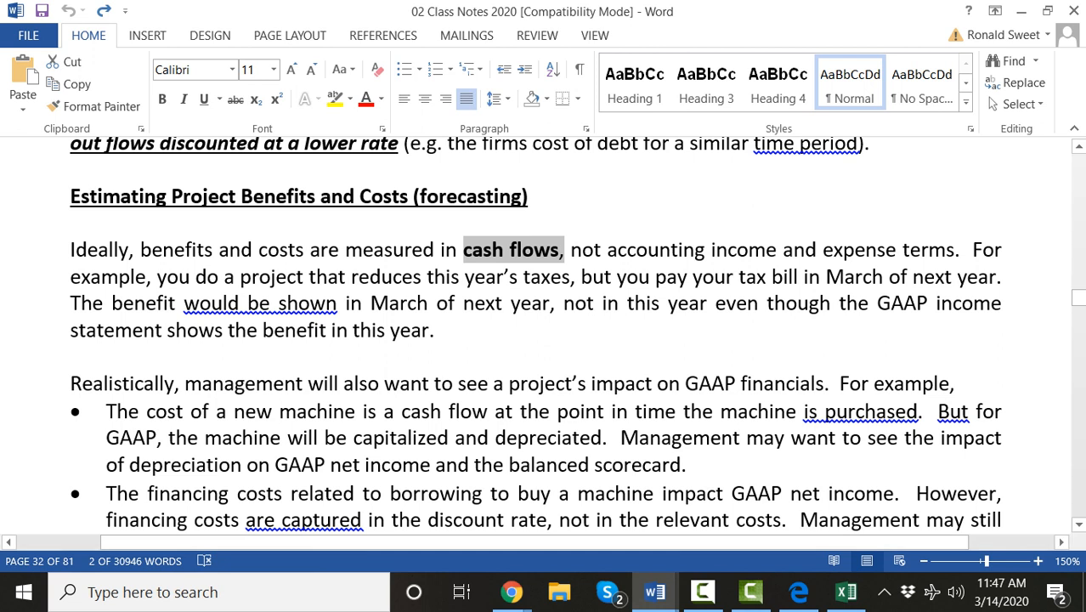
Step: Read the notes on a project's impact on GAAP financials and on stating future relevant cash flows in nominal terms
click(283, 329)
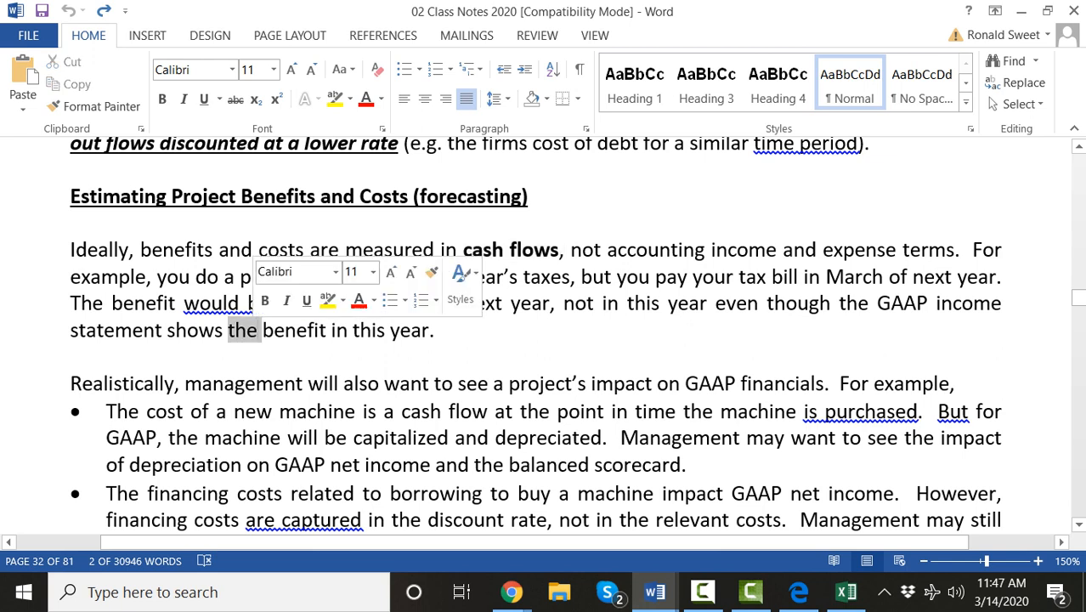
scroll(284, 330, down, 2)
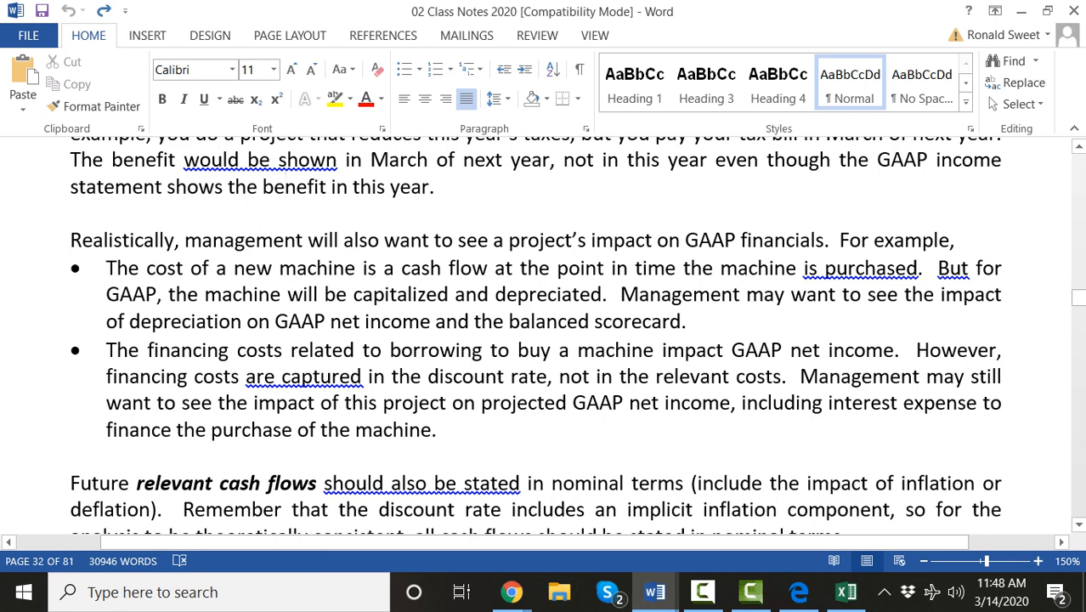
scroll(535, 331, down, 2)
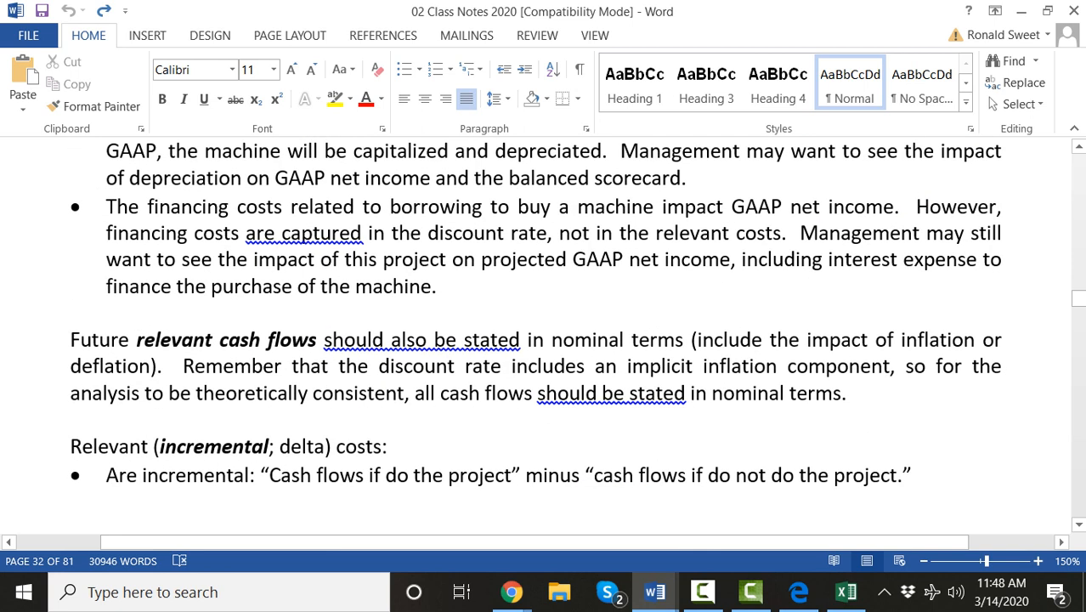
click(175, 339)
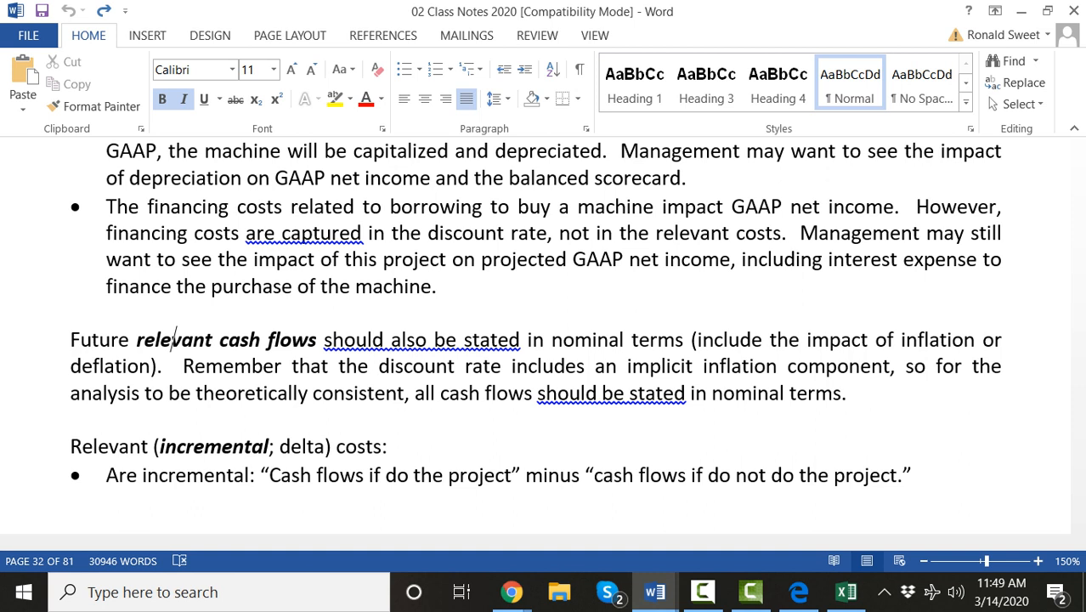
scroll(174, 339, down, 1)
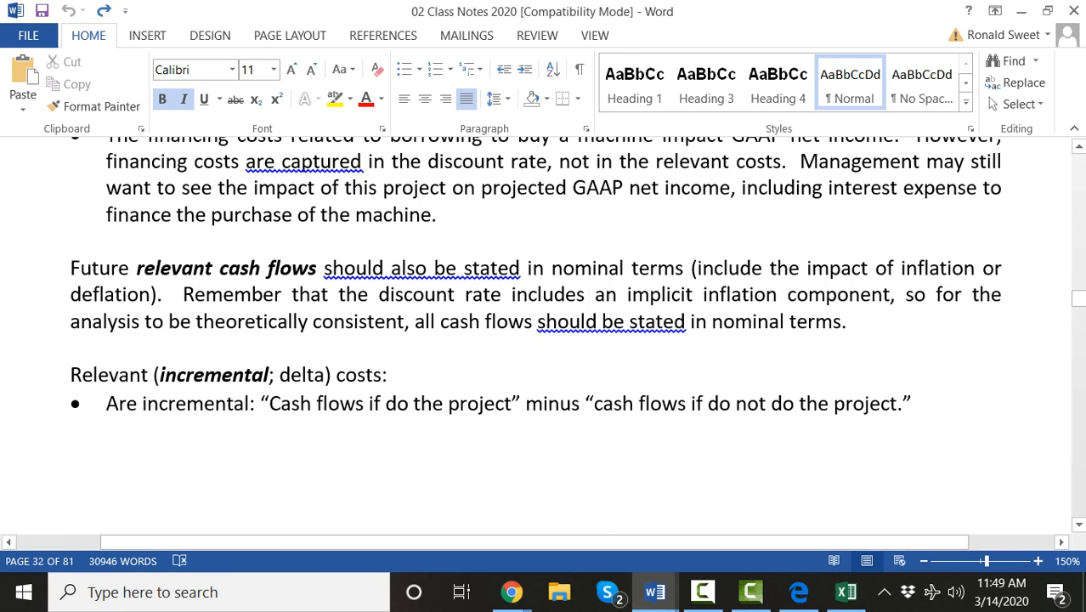
Step: Mark the word “incremental” in the relevant costs line and review the examples of avoided costs and benefits (“opportunity costs”)
double_click(167, 374)
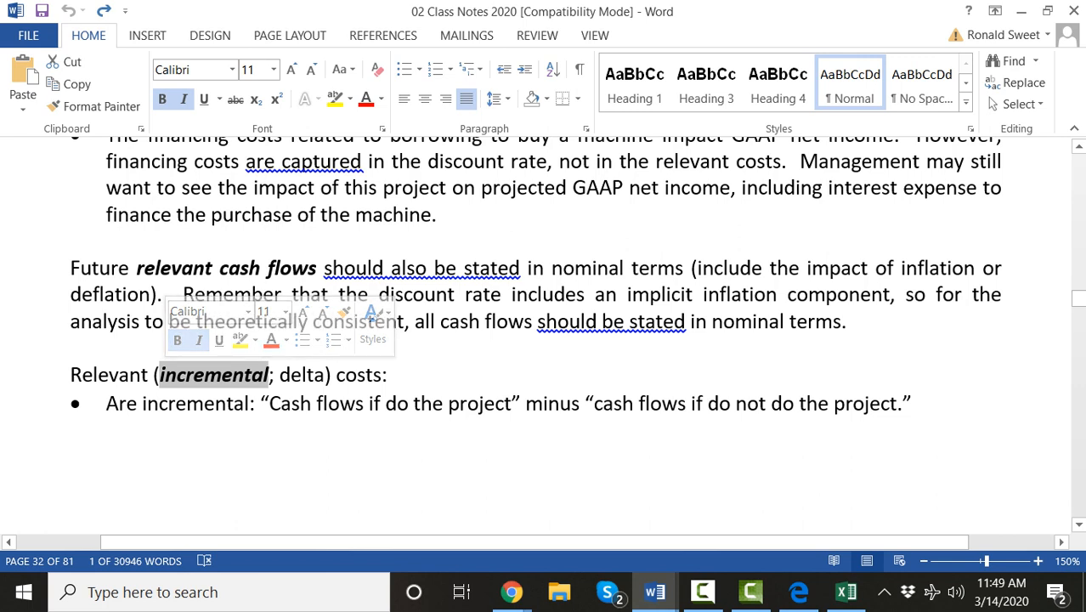
scroll(544, 332, down, 5)
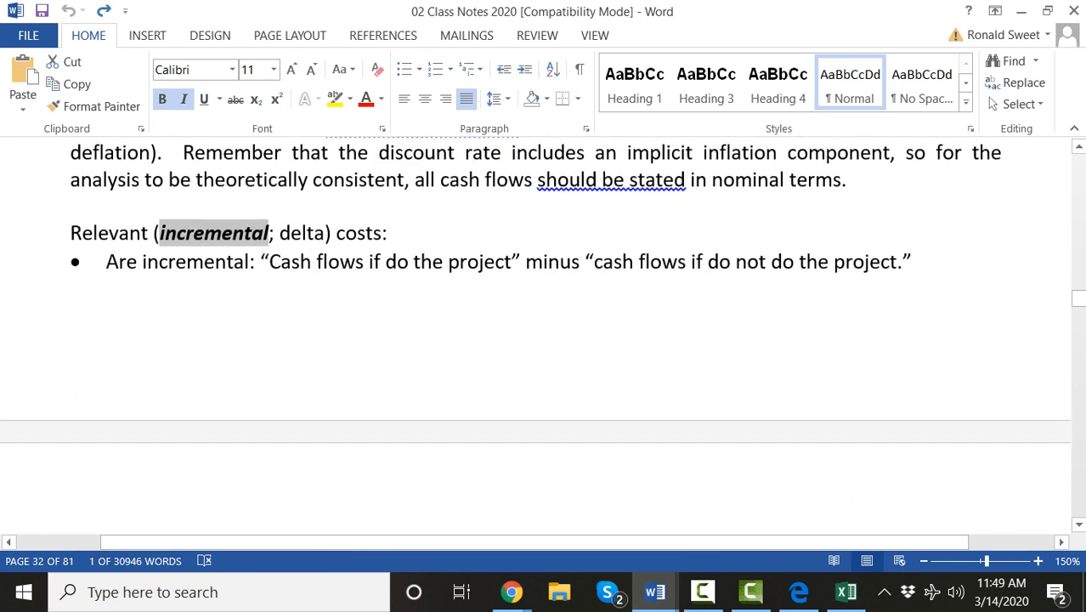
scroll(543, 331, down, 3)
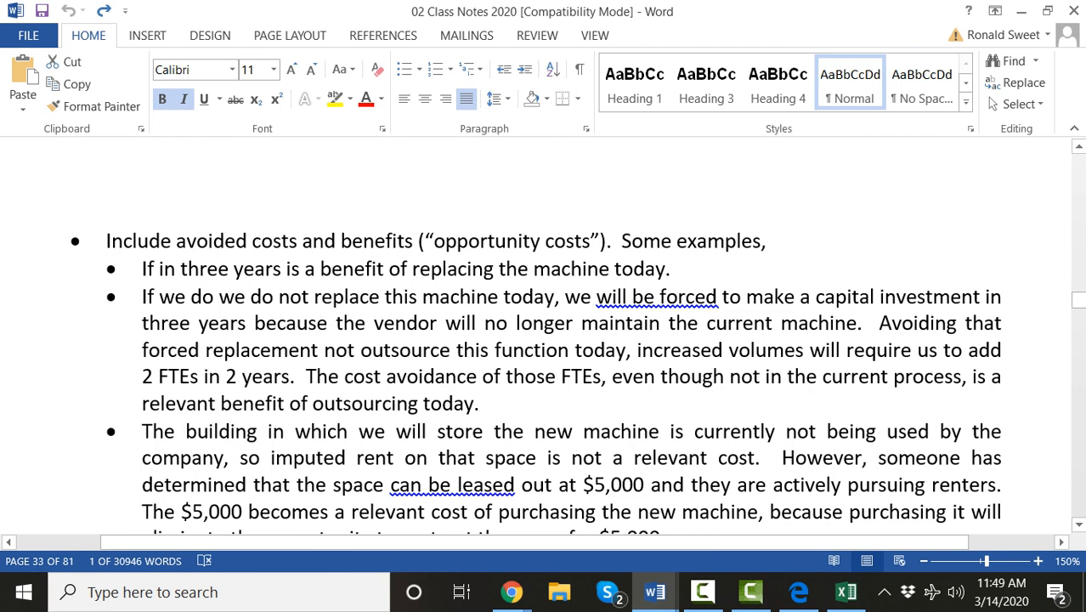
click(197, 241)
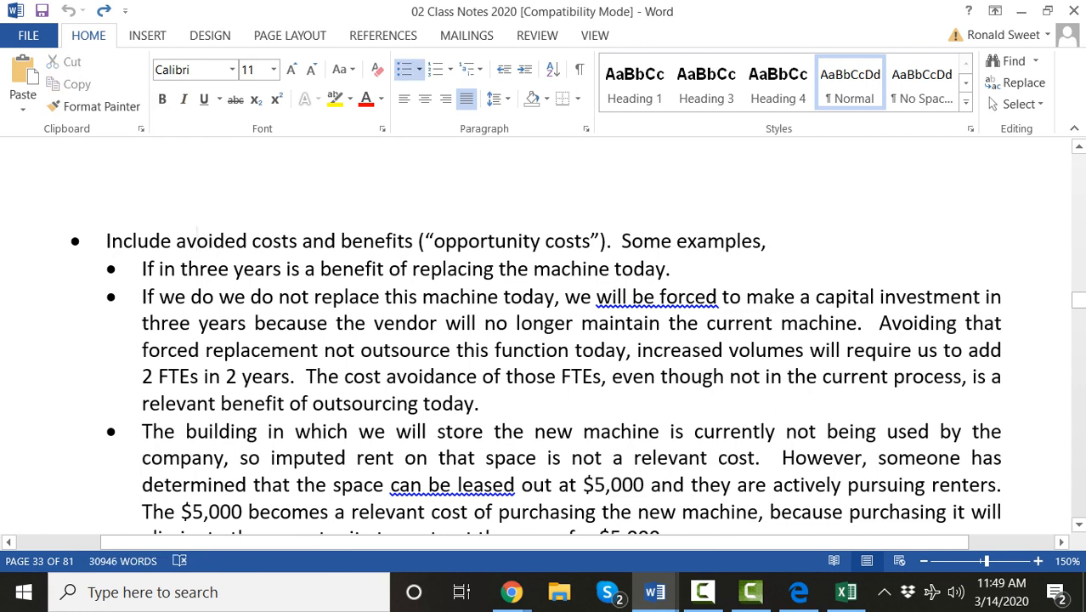
scroll(544, 331, down, 1)
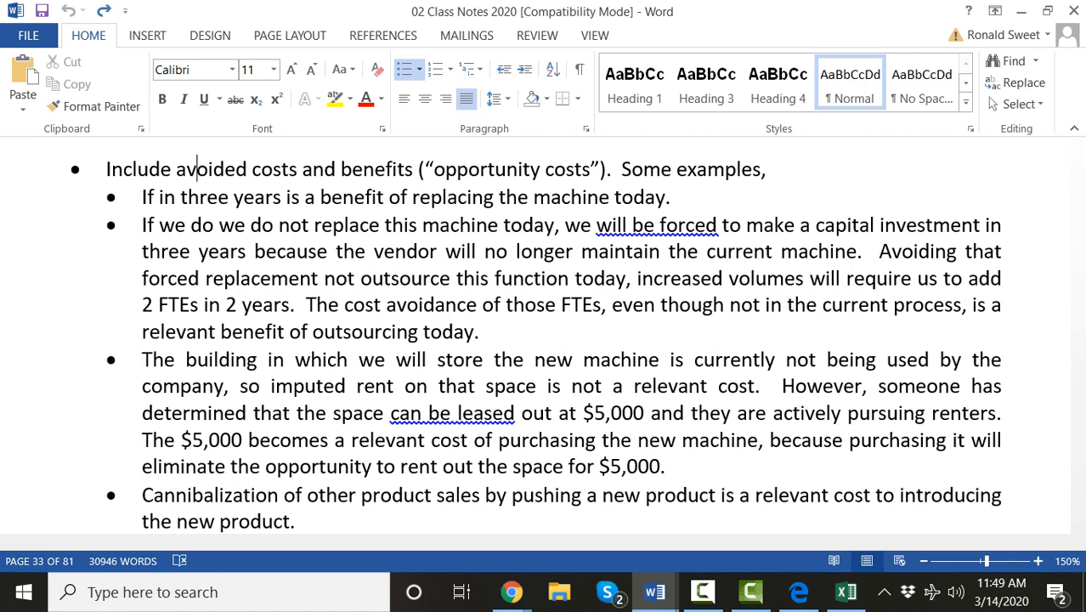
scroll(544, 340, down, 5)
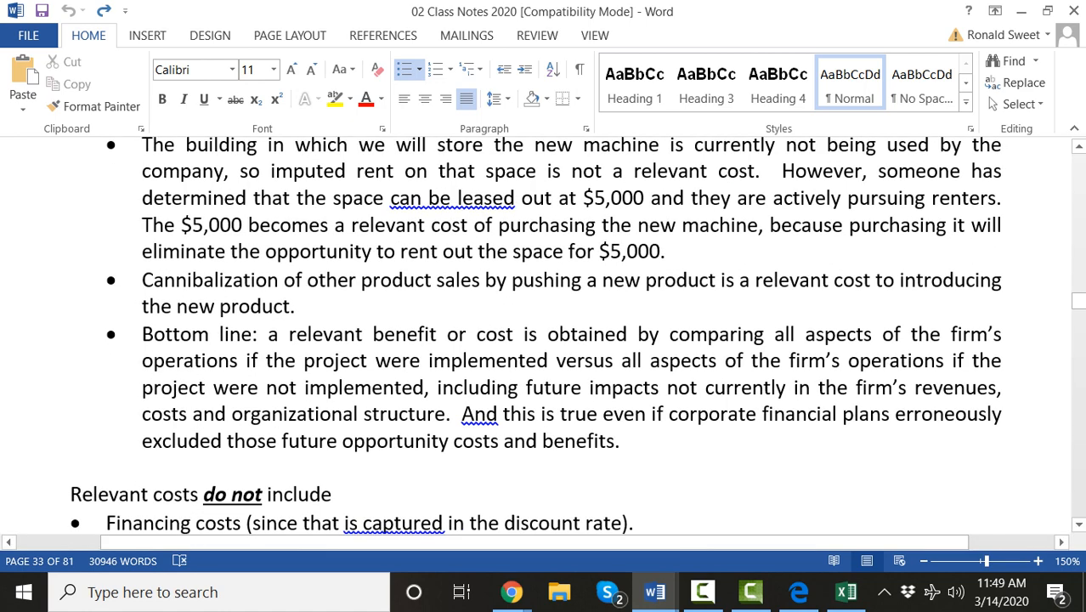
Step: Review the list of items relevant costs do not include, marking the sunk costs and allocated costs entries
scroll(544, 340, down, 3)
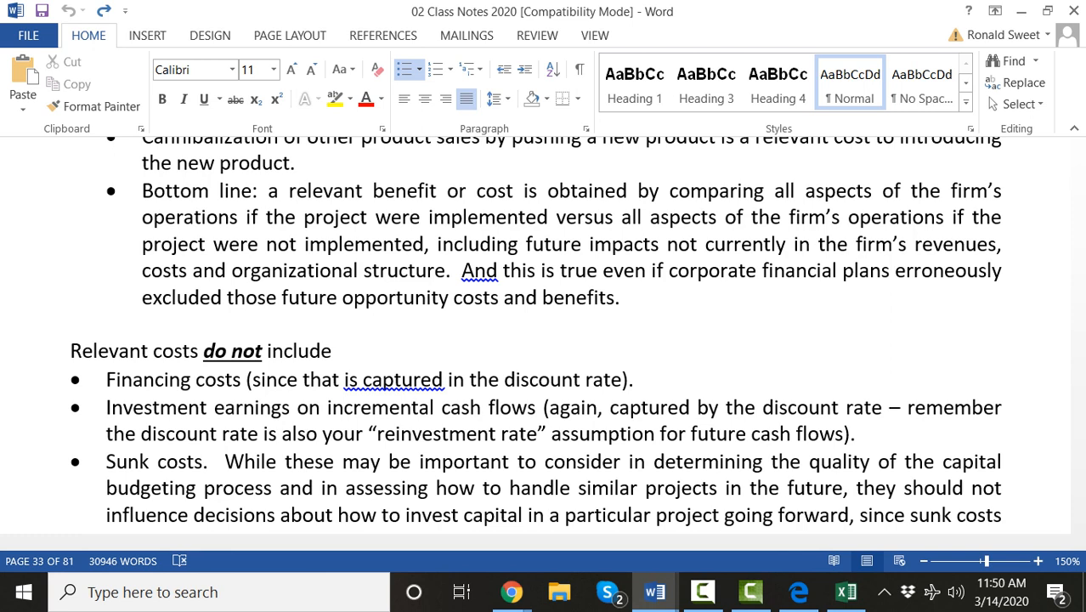
scroll(535, 336, down, 1)
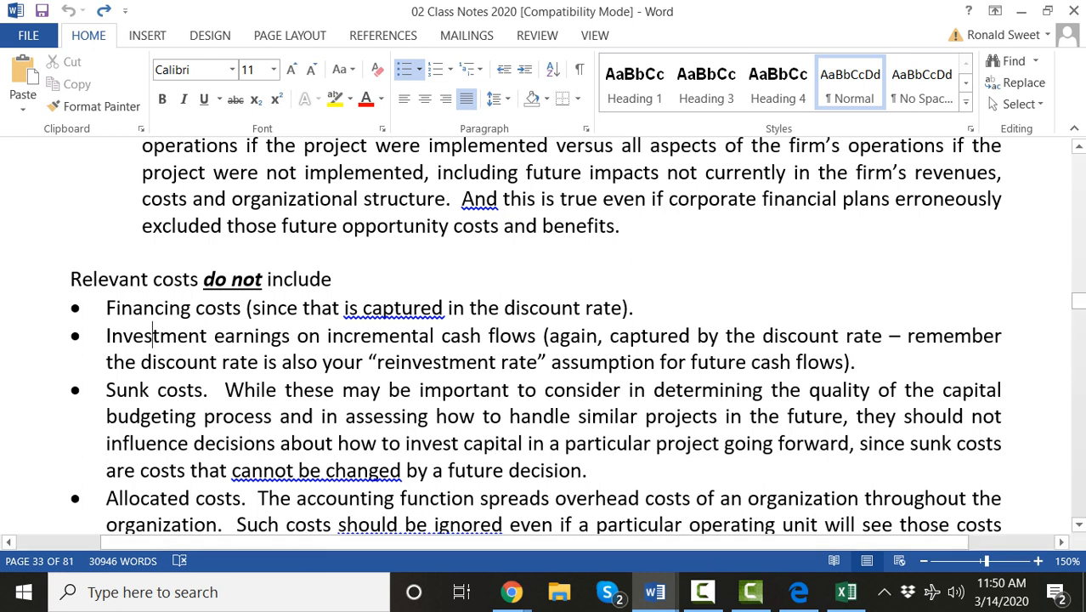
scroll(153, 336, down, 1)
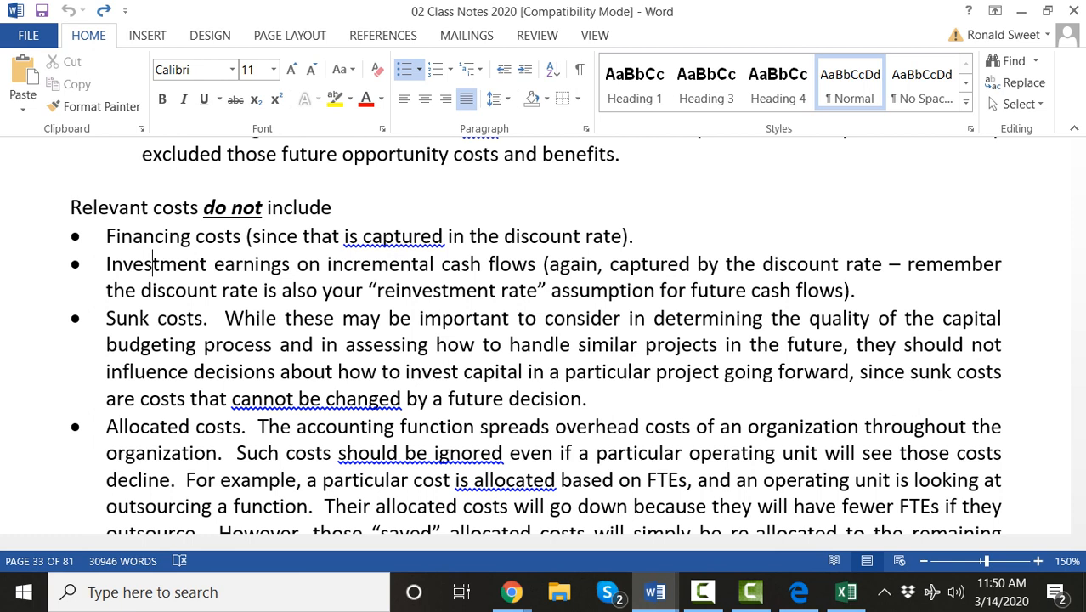
double_click(128, 319)
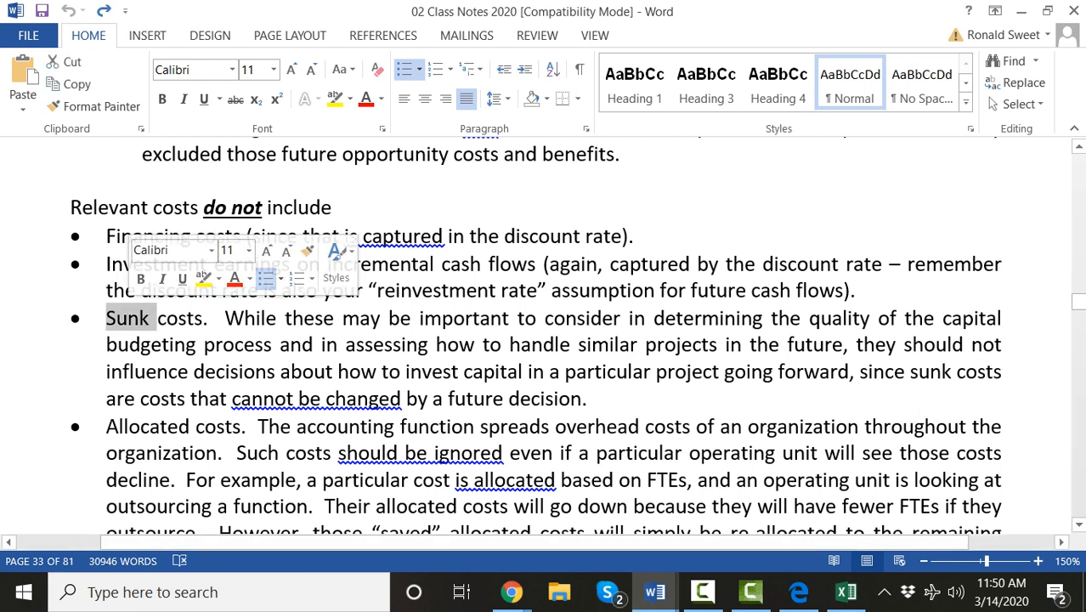
scroll(536, 352, down, 1)
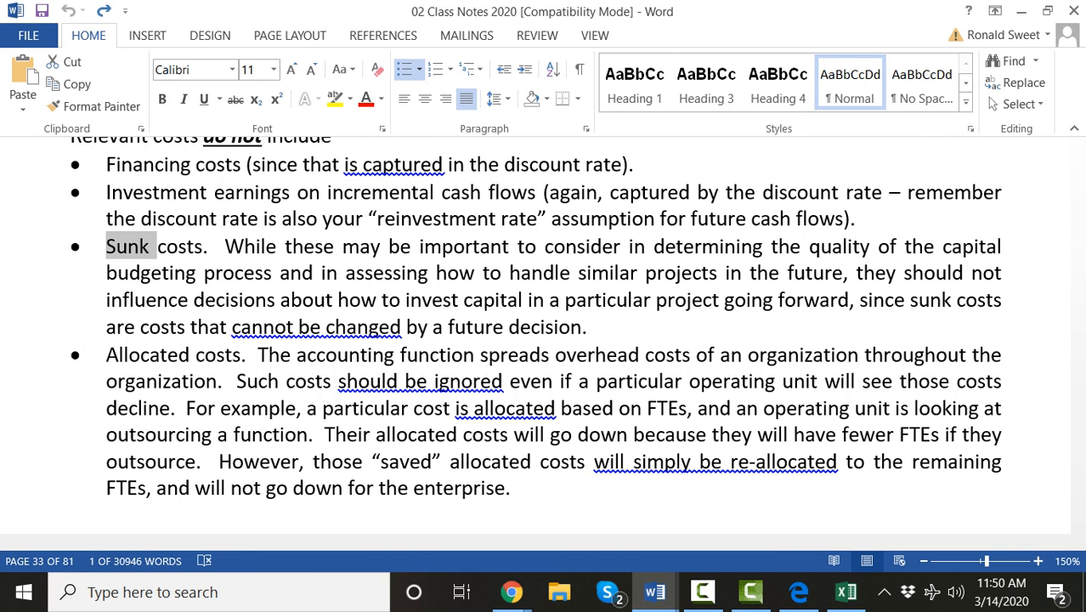
click(141, 354)
scroll(141, 354, down, 3)
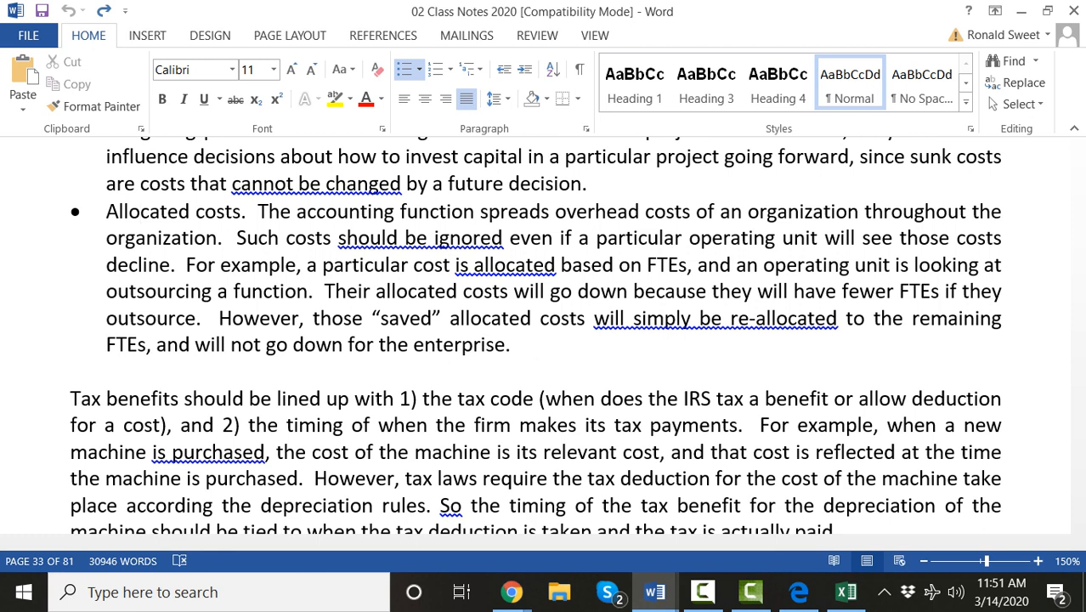
Step: Read the paragraphs on tax benefit timing and the appropriate tax rate, highlighting the phrase “marginal tax rate”
scroll(544, 340, down, 3)
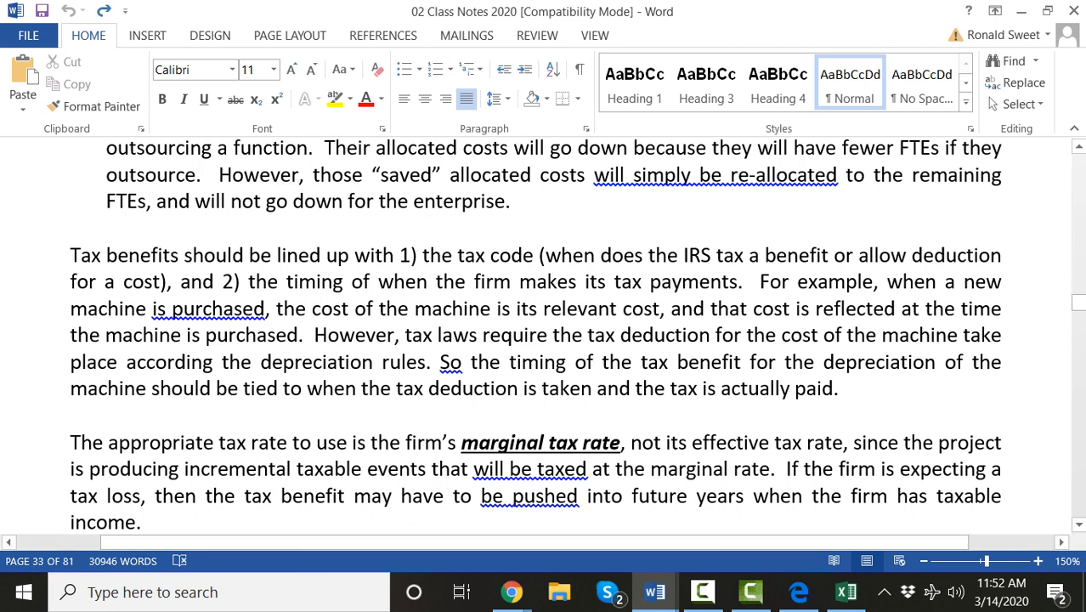
click(531, 441)
drag(460, 442, 620, 442)
click(605, 441)
scroll(605, 441, down, 1)
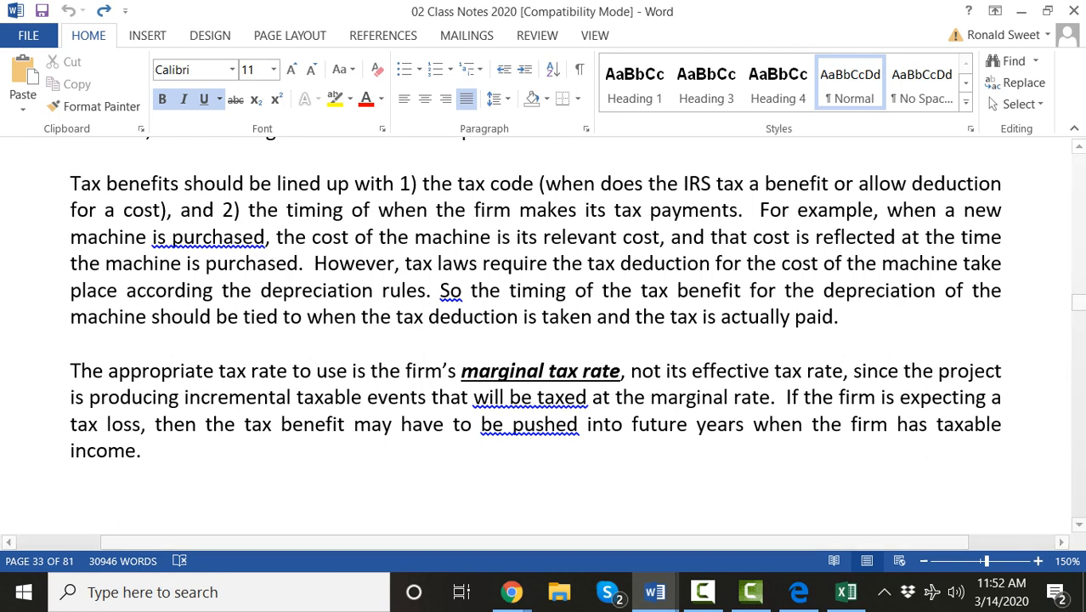
Step: Read through the notes on a project's economic life, terminal cash flows and separating financing from purchase decisions
scroll(535, 323, down, 3)
scroll(535, 323, down, 5)
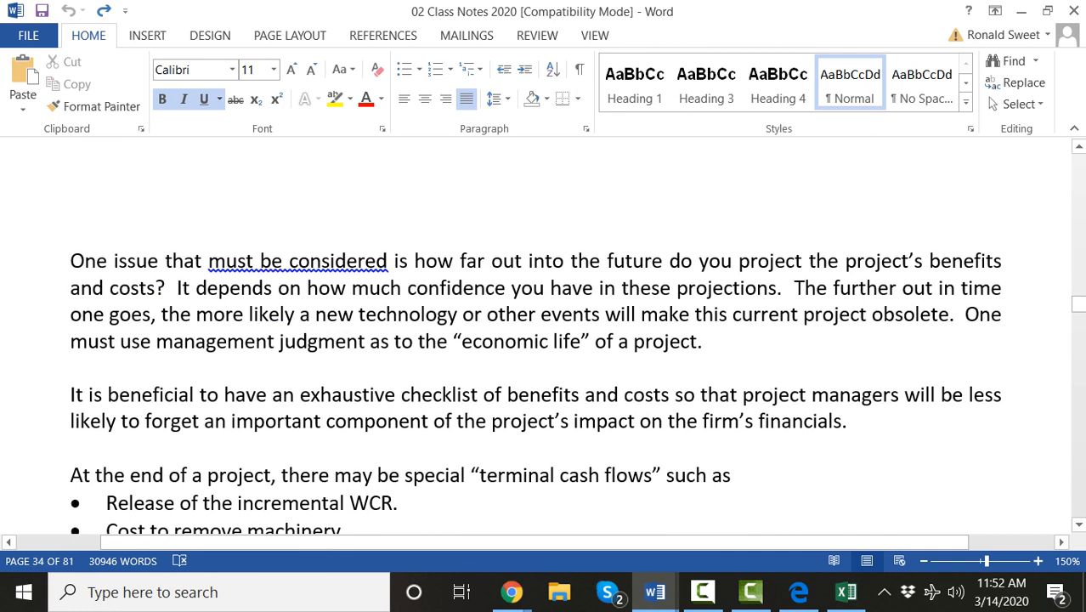
scroll(178, 216, down, 1)
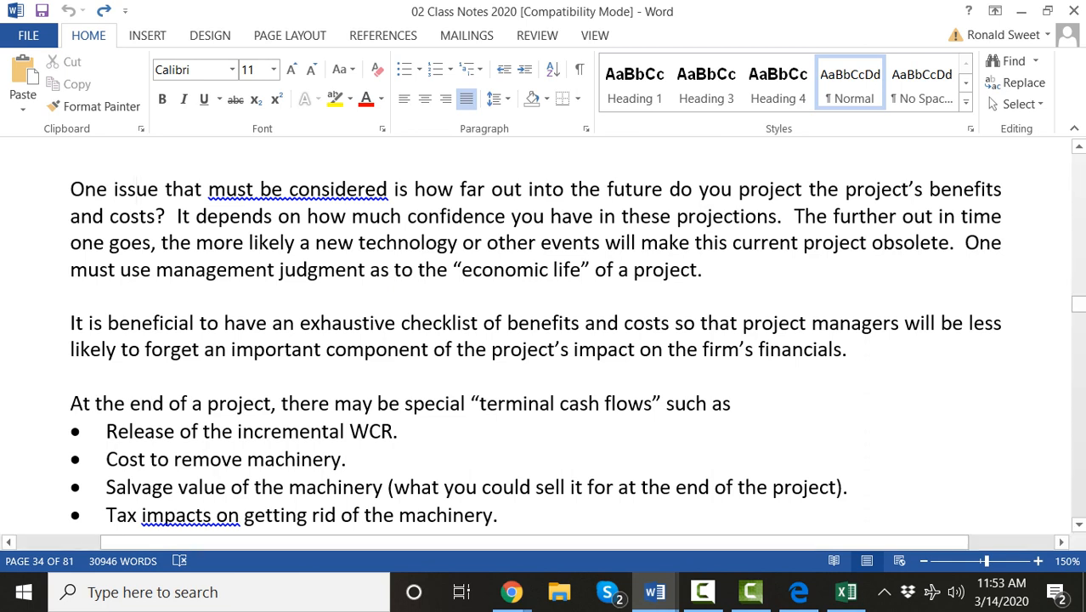
scroll(544, 331, down, 1)
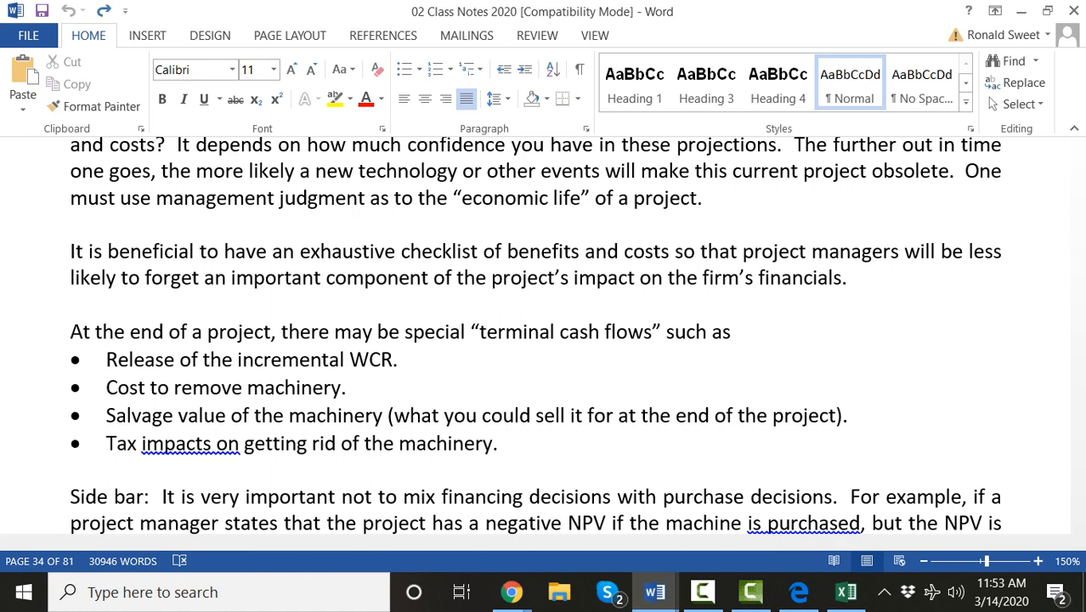
scroll(535, 335, down, 4)
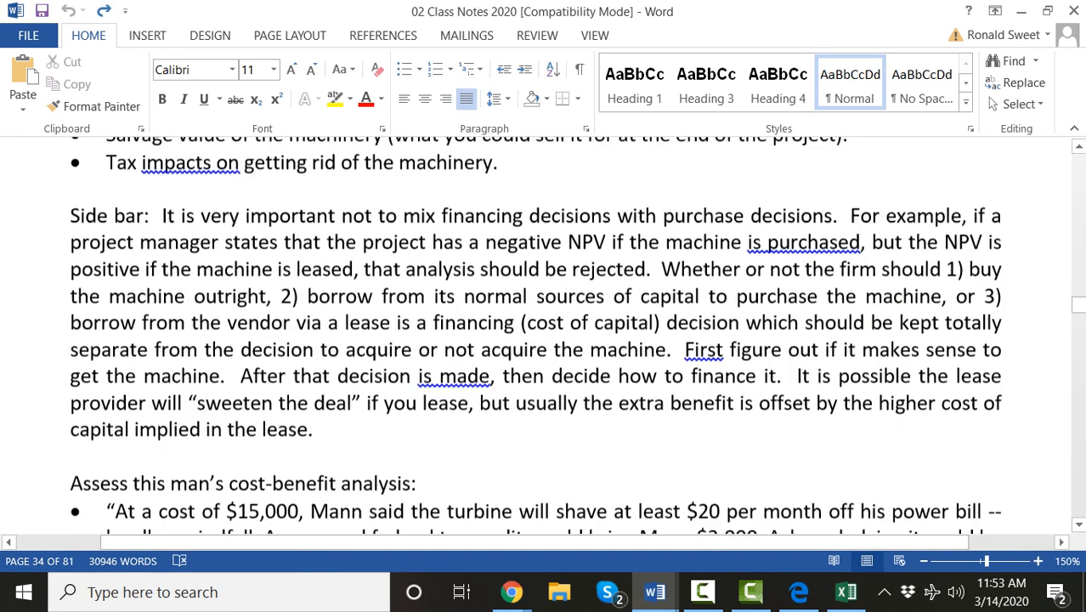
scroll(535, 336, down, 2)
scroll(535, 335, down, 1)
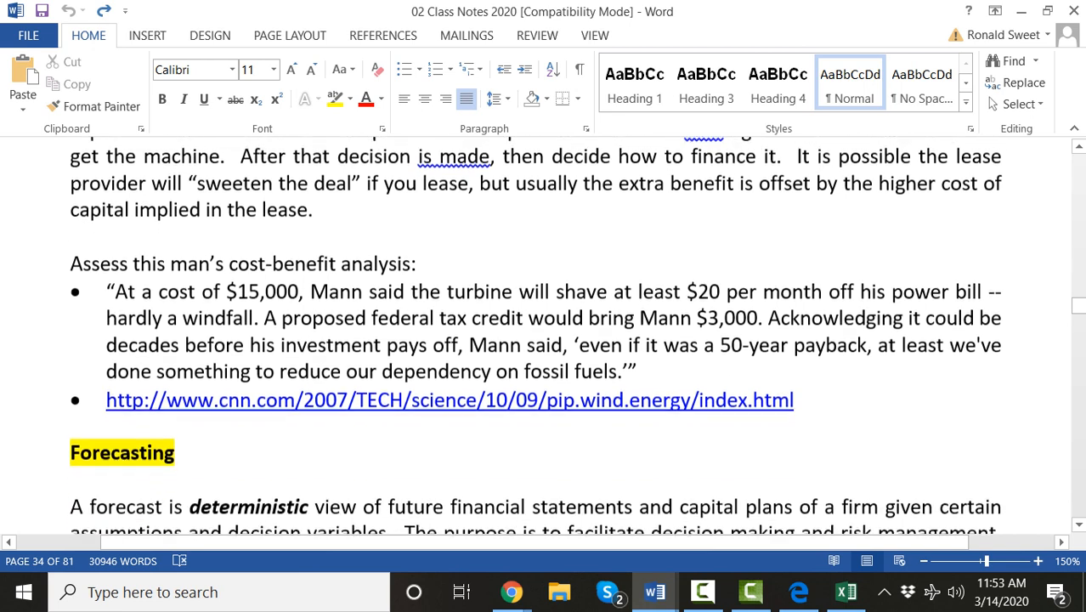
Step: Examine the wind turbine cost-benefit example, pointing out its $15,000 cost and $3,000 federal tax credit
click(143, 290)
click(249, 290)
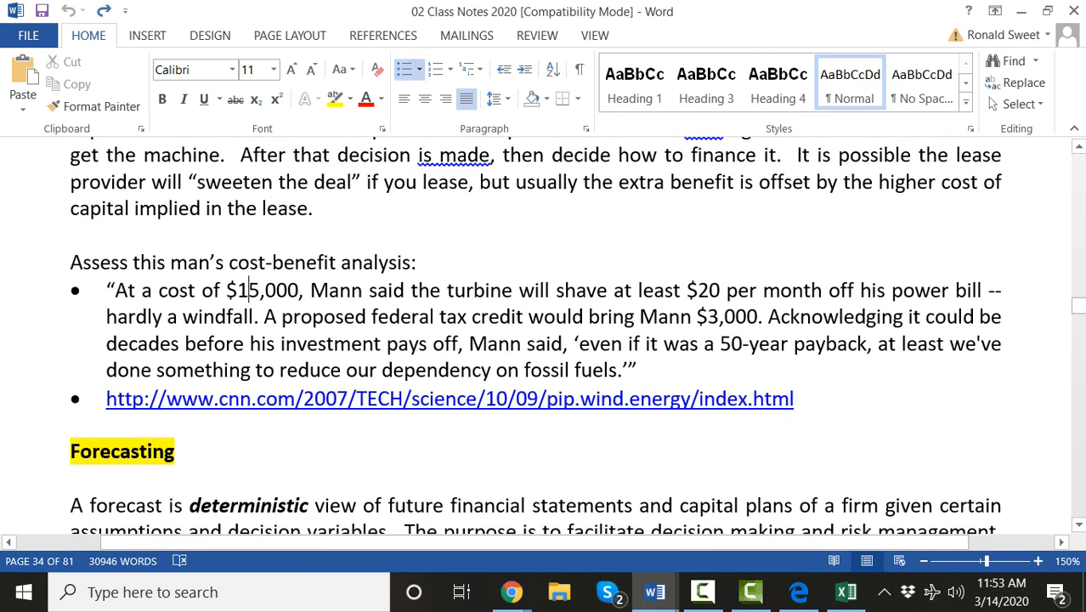
double_click(249, 291)
click(253, 317)
double_click(701, 317)
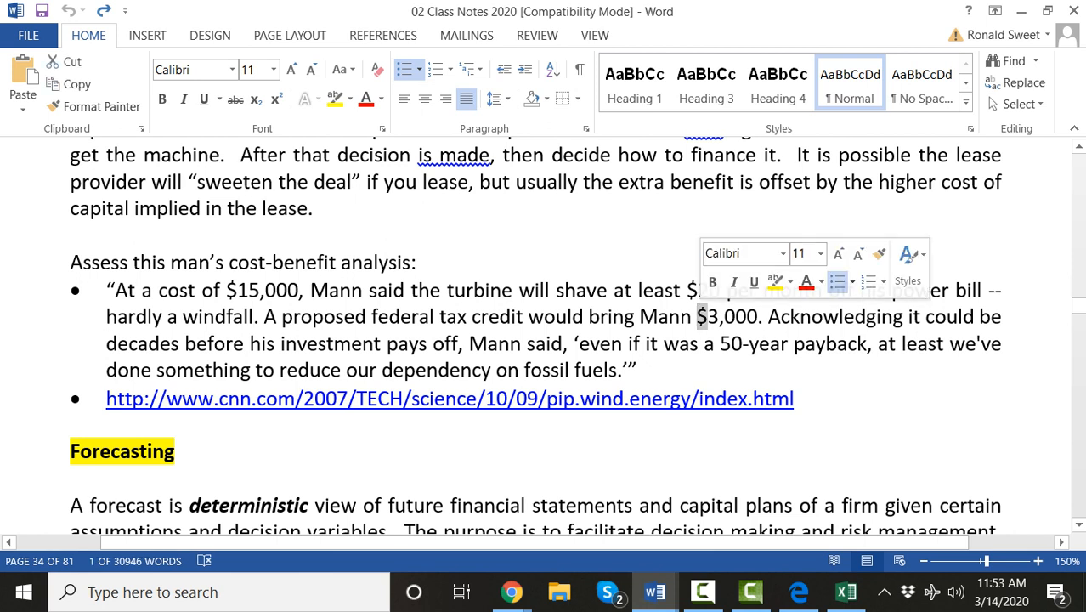
click(692, 317)
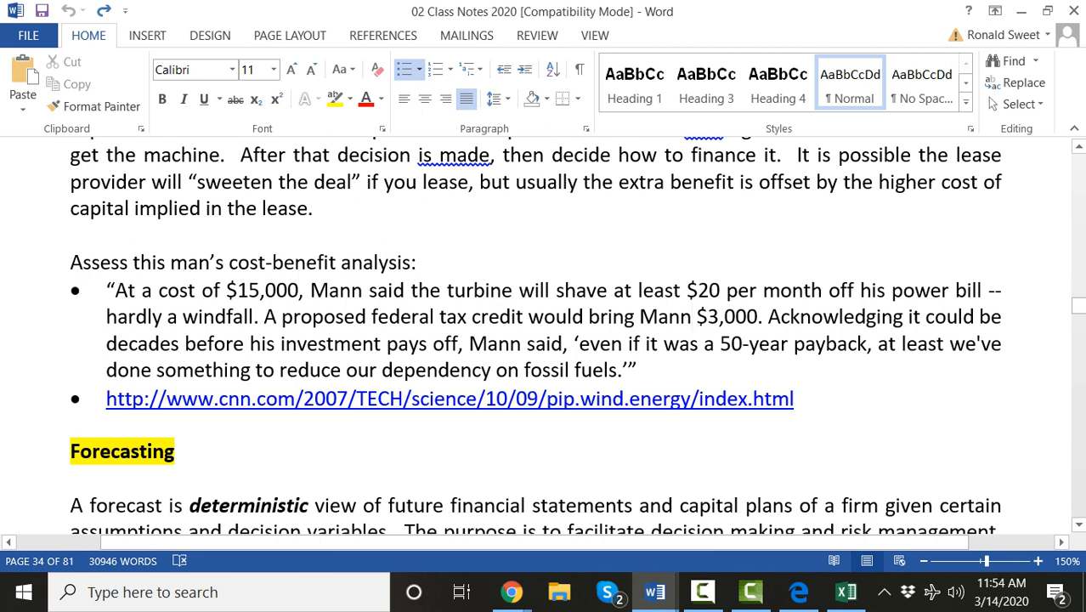
click(237, 291)
click(719, 316)
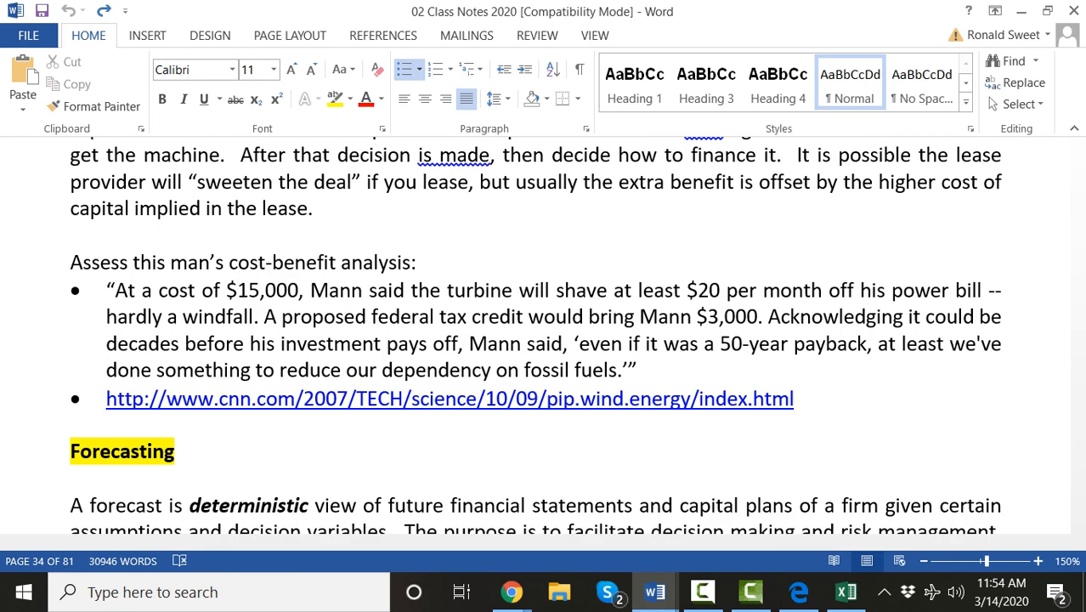
Step: Go to the Forecasting section and place the cursor in the sentence that defines a forecast
scroll(543, 331, up, 7)
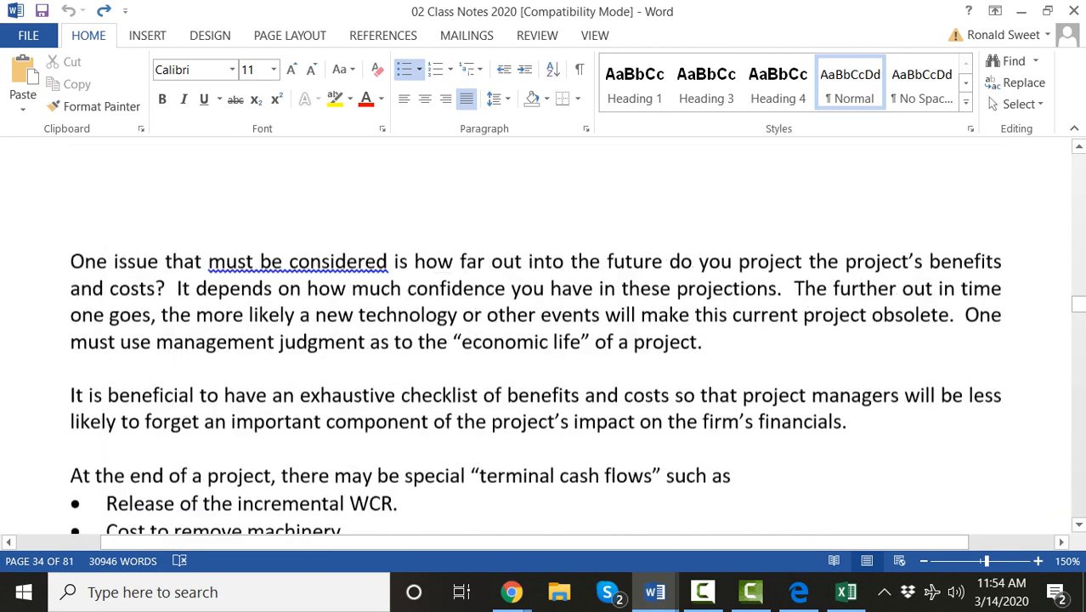
scroll(544, 332, down, 10)
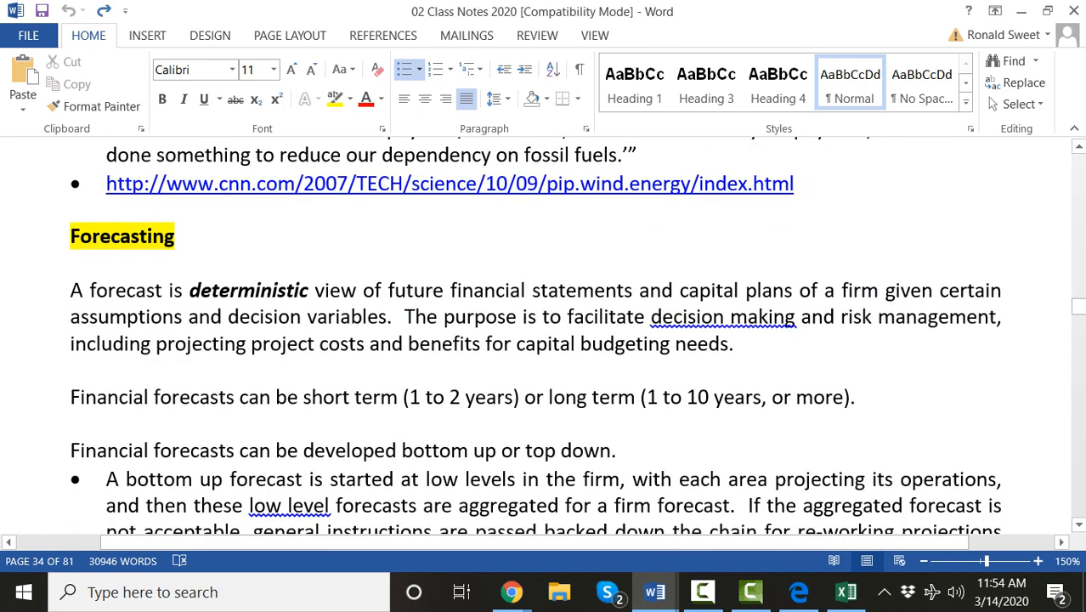
click(108, 290)
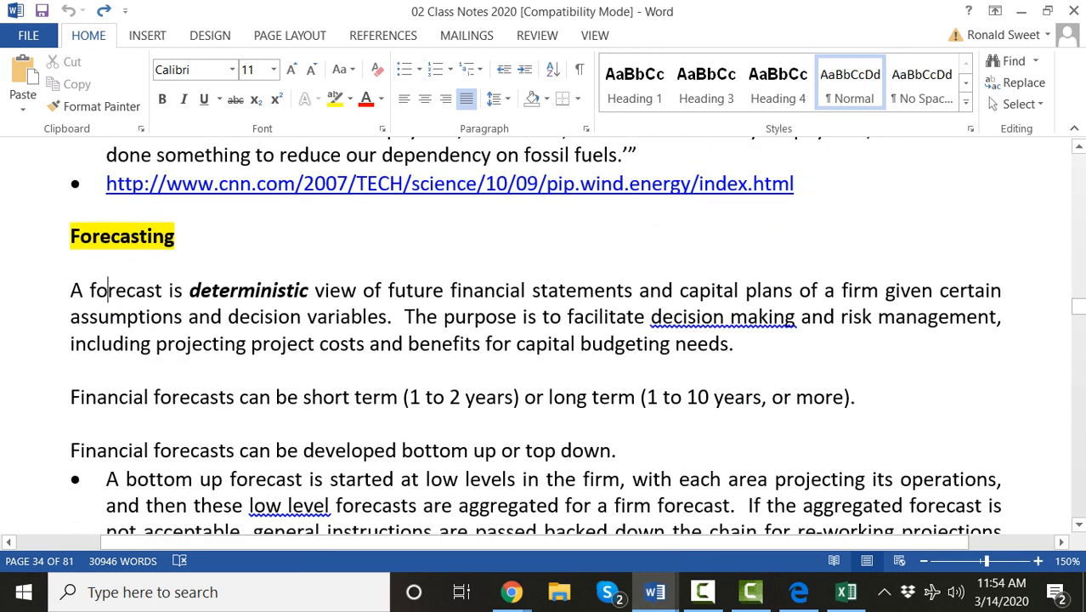
Step: Review the notes from the forecast definition back to tax benefit timing and allocated costs, ending at the terminal cash flows
click(274, 290)
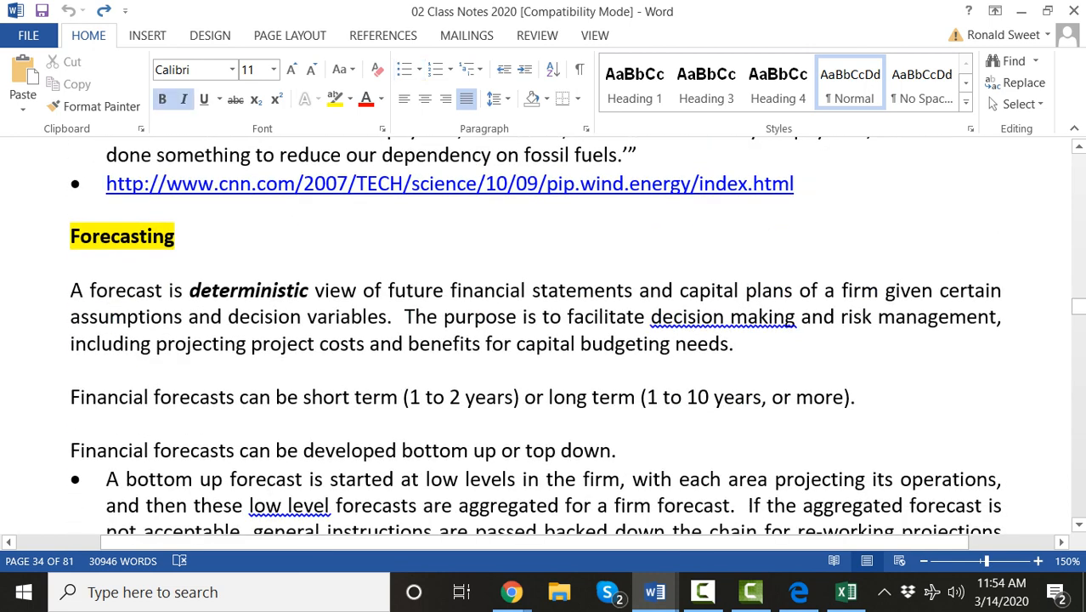
scroll(274, 289, up, 3)
scroll(275, 497, up, 10)
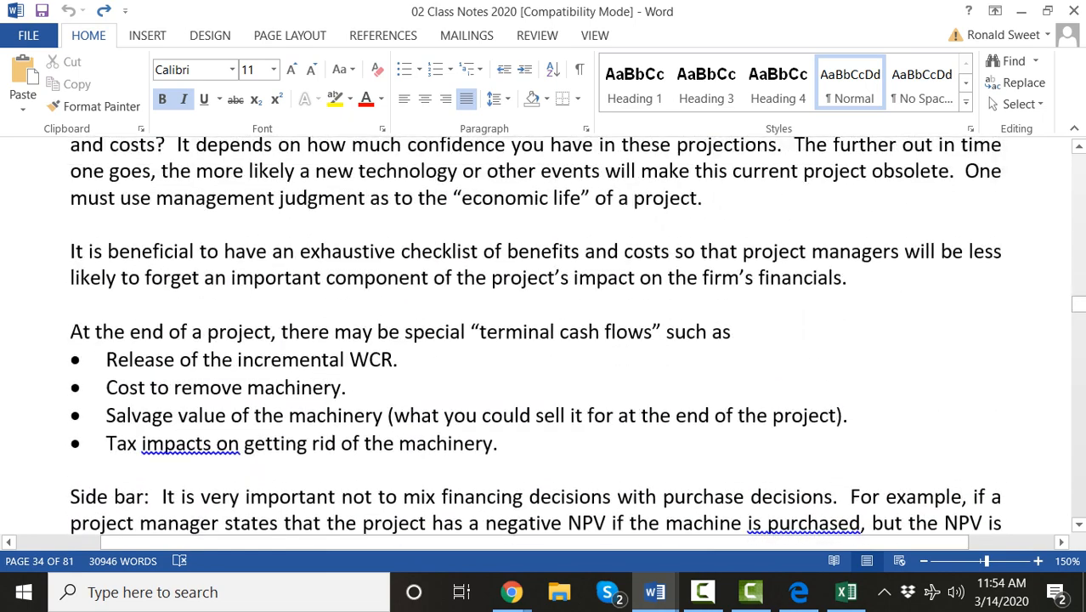
scroll(275, 497, up, 8)
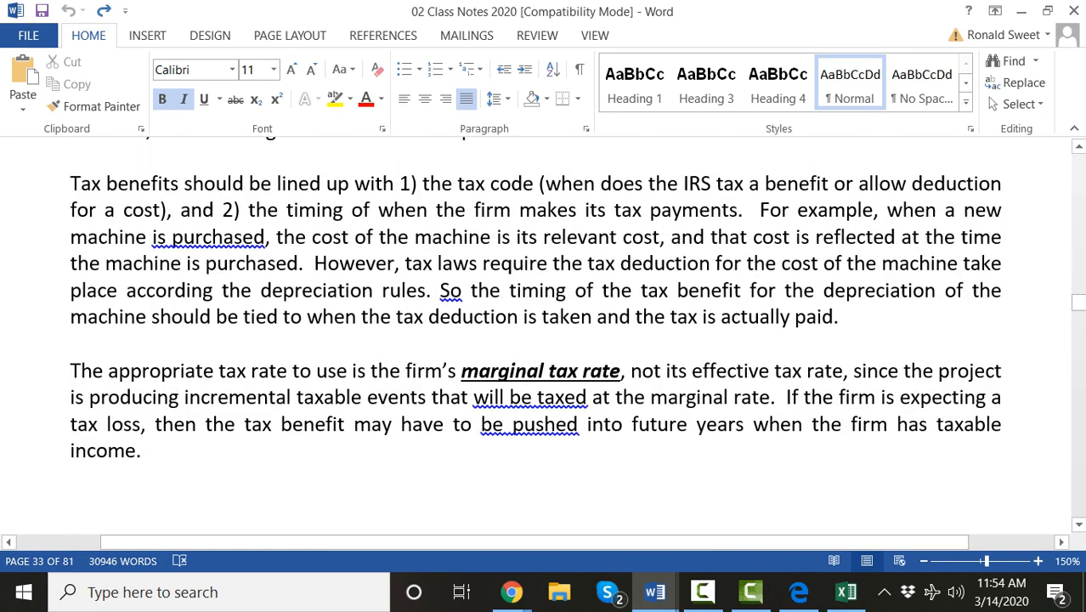
scroll(535, 335, up, 2)
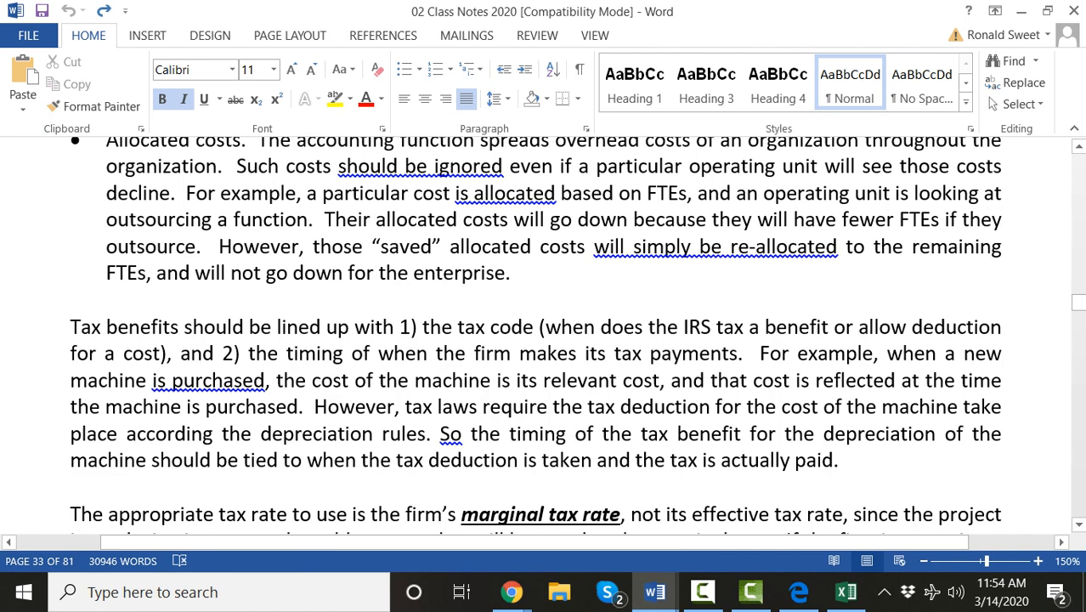
scroll(536, 336, down, 14)
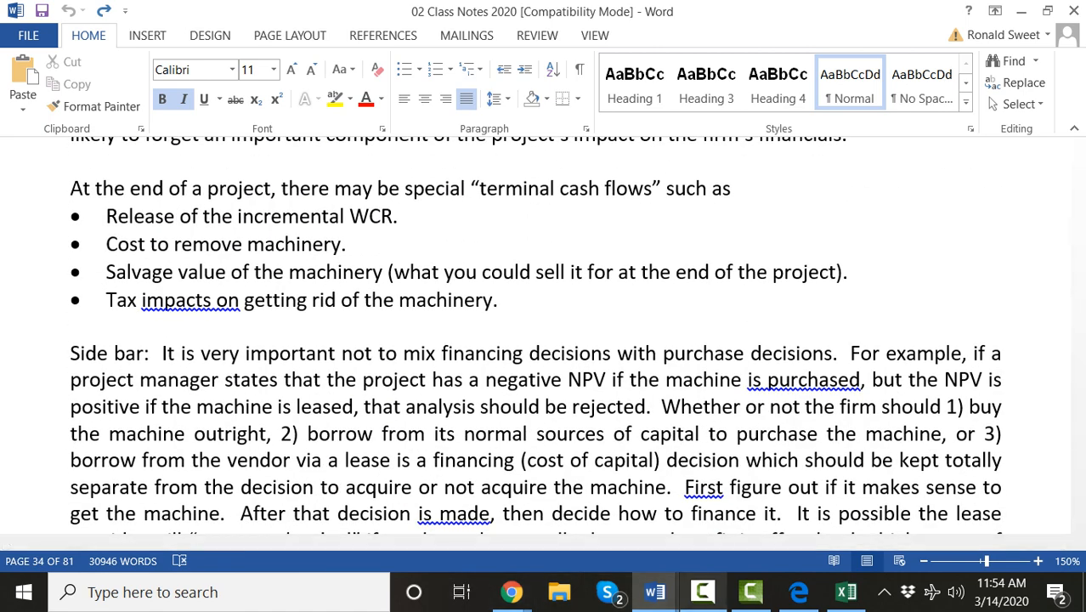
Step: Switch to the 99 Excel Applications Spring 2020 document and read the opening of CBA Problem 1, pointing out the weighted average cost of capital
mouse_move(654, 592)
click(905, 510)
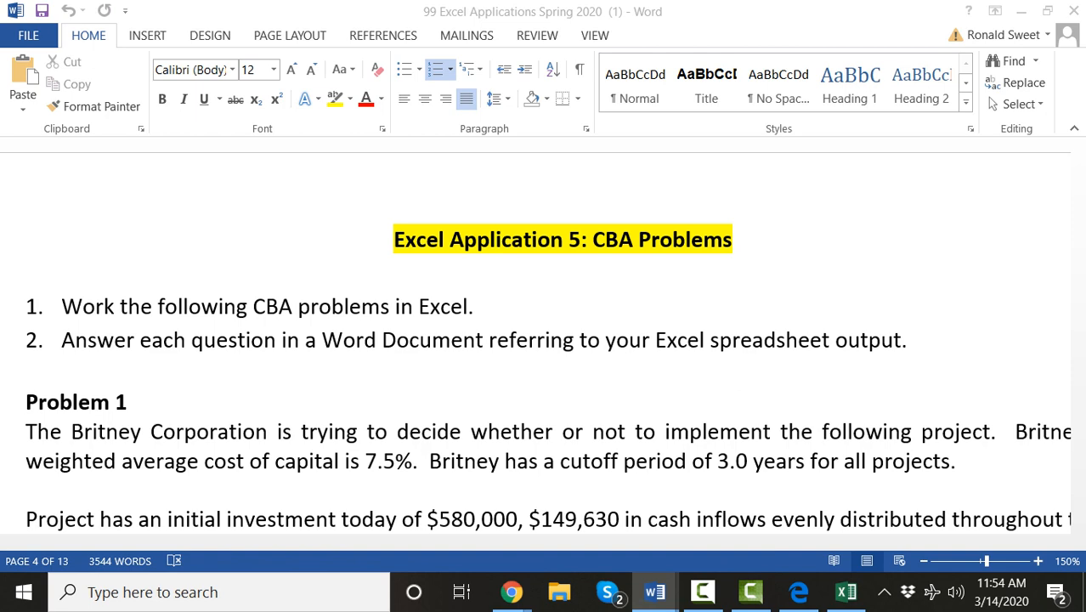
scroll(297, 340, down, 3)
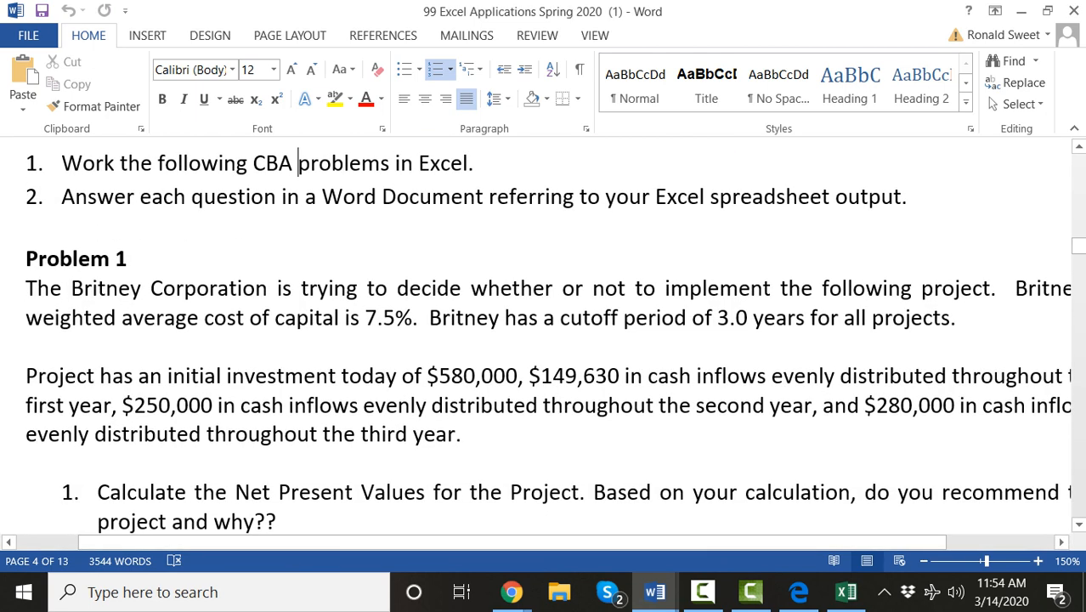
double_click(42, 288)
double_click(61, 318)
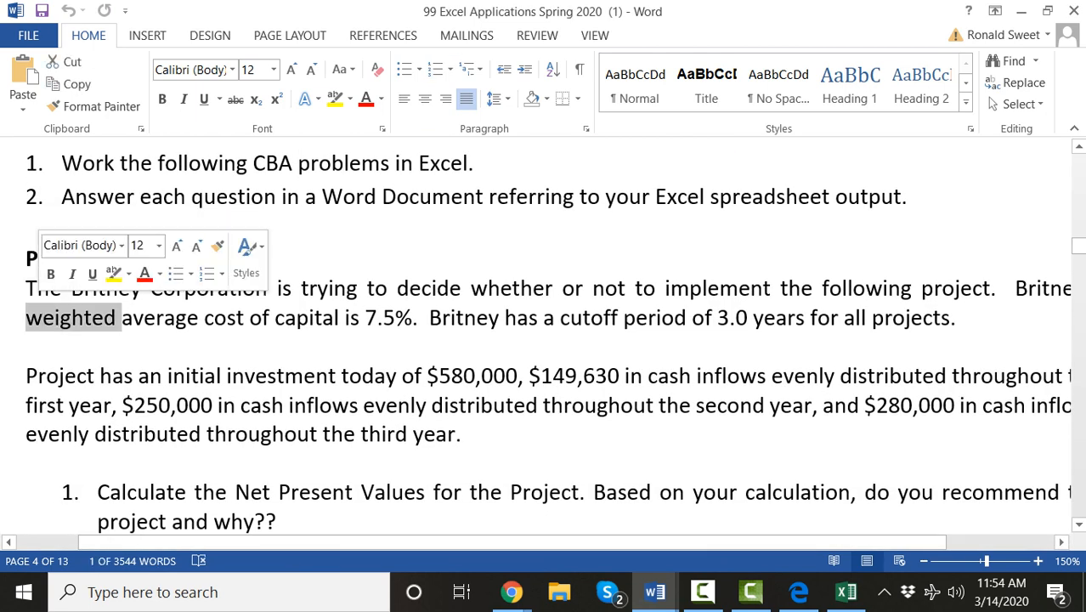
click(199, 318)
Step: Look through CBA Problems 1 to 3 and their questions, returning to the Excel Application 5 heading
scroll(544, 340, down, 15)
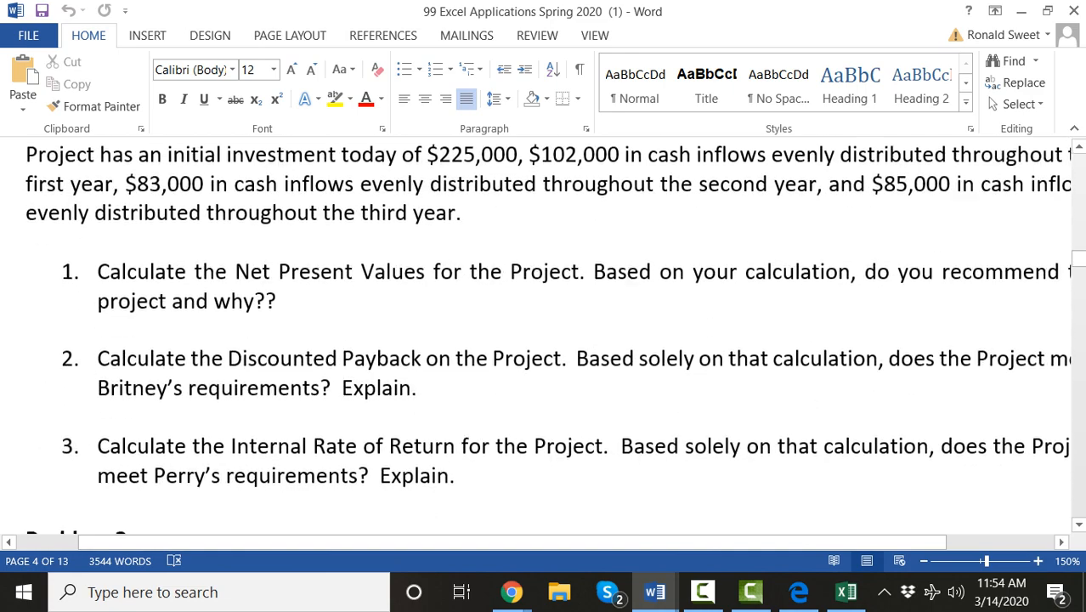
scroll(543, 340, down, 3)
scroll(543, 339, up, 5)
scroll(544, 340, down, 4)
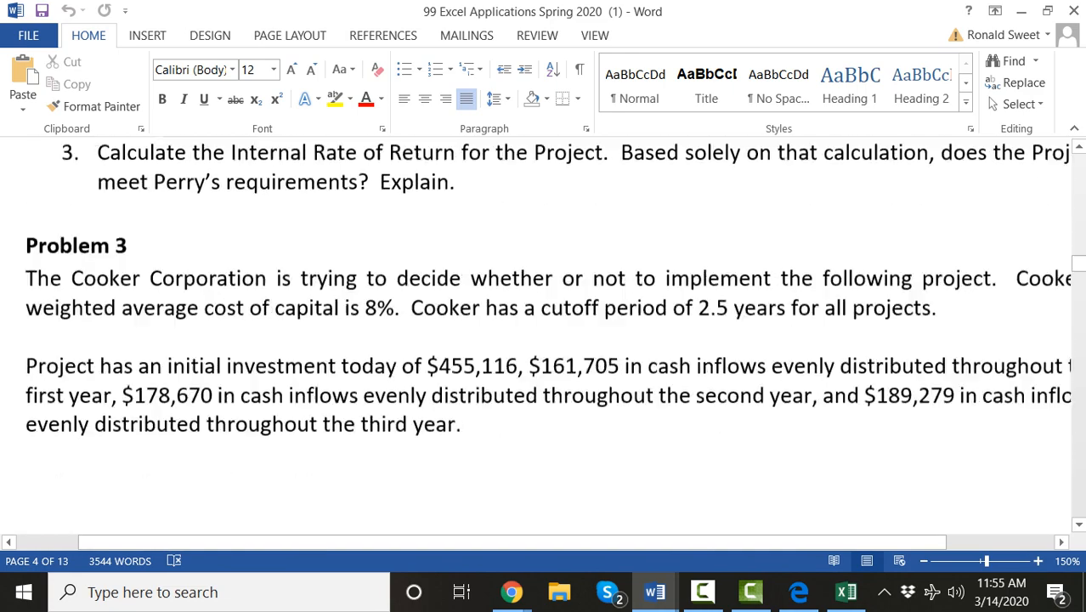
scroll(544, 340, down, 15)
scroll(543, 340, up, 12)
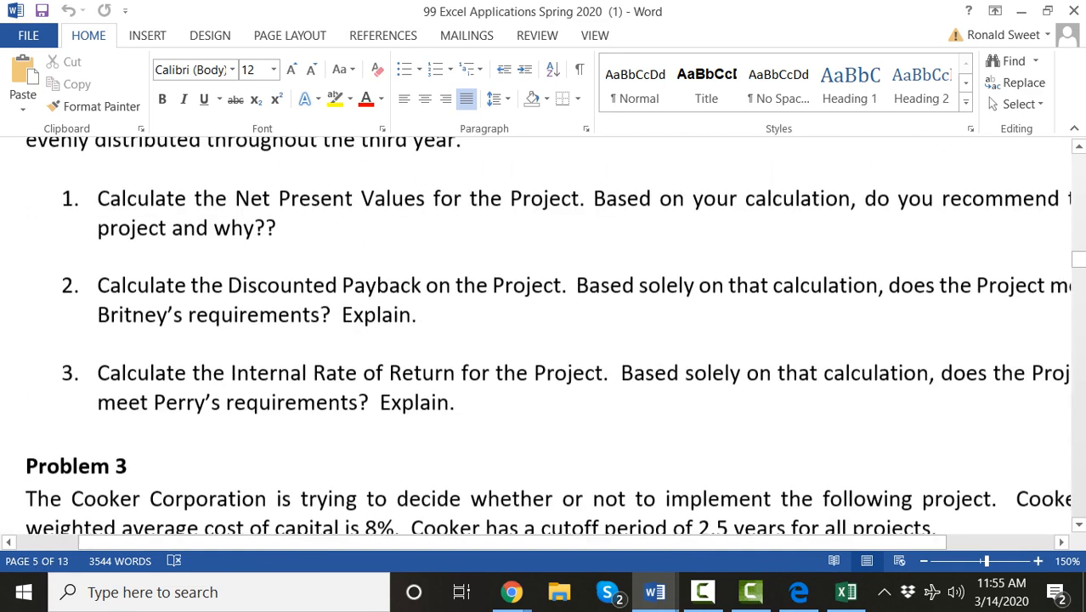
scroll(544, 340, up, 9)
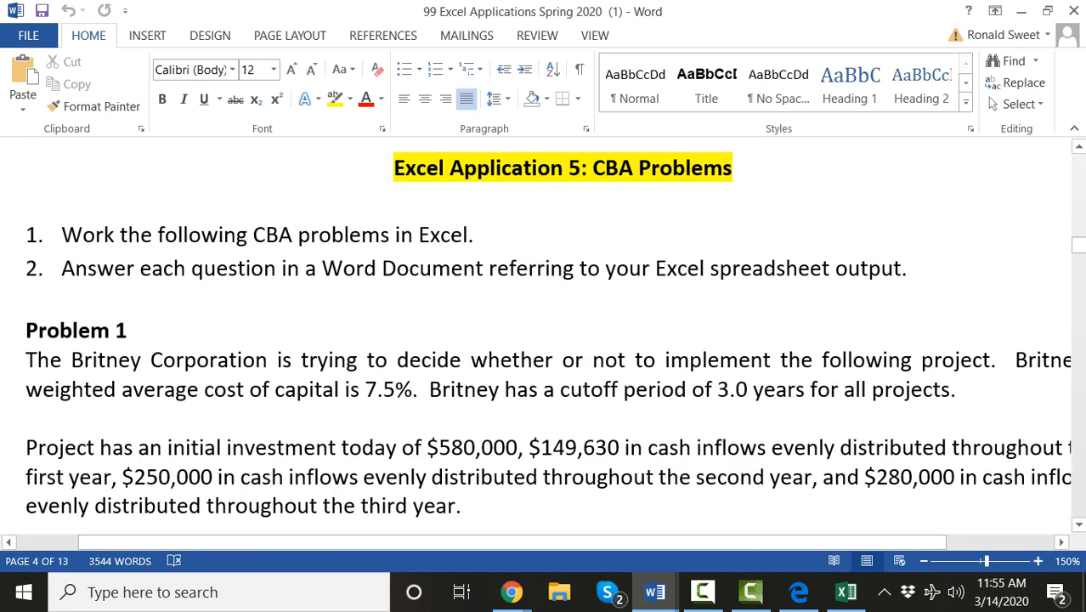
scroll(543, 340, down, 5)
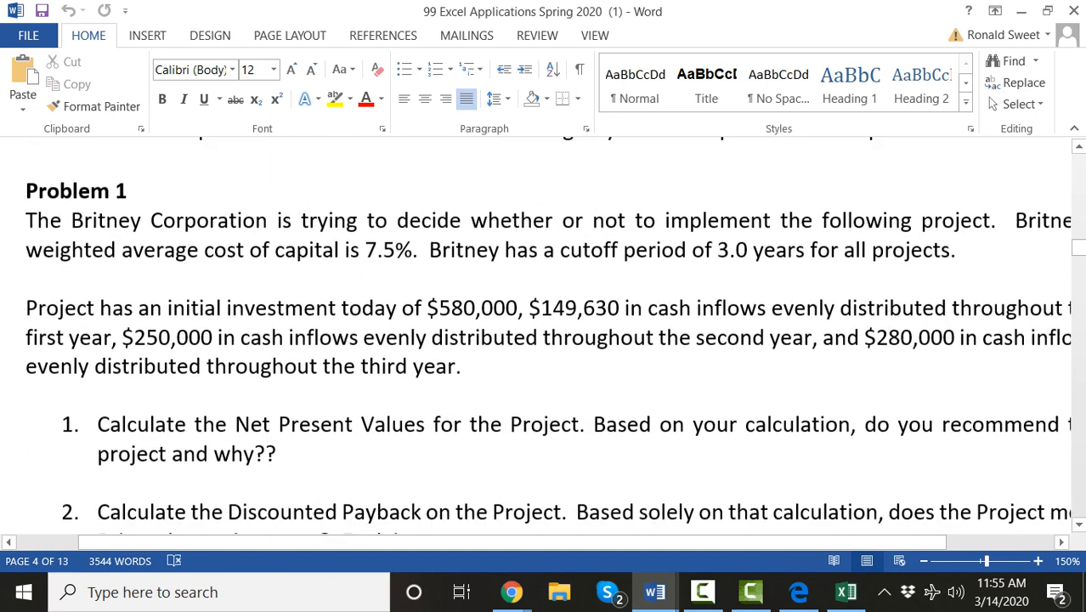
scroll(544, 340, up, 5)
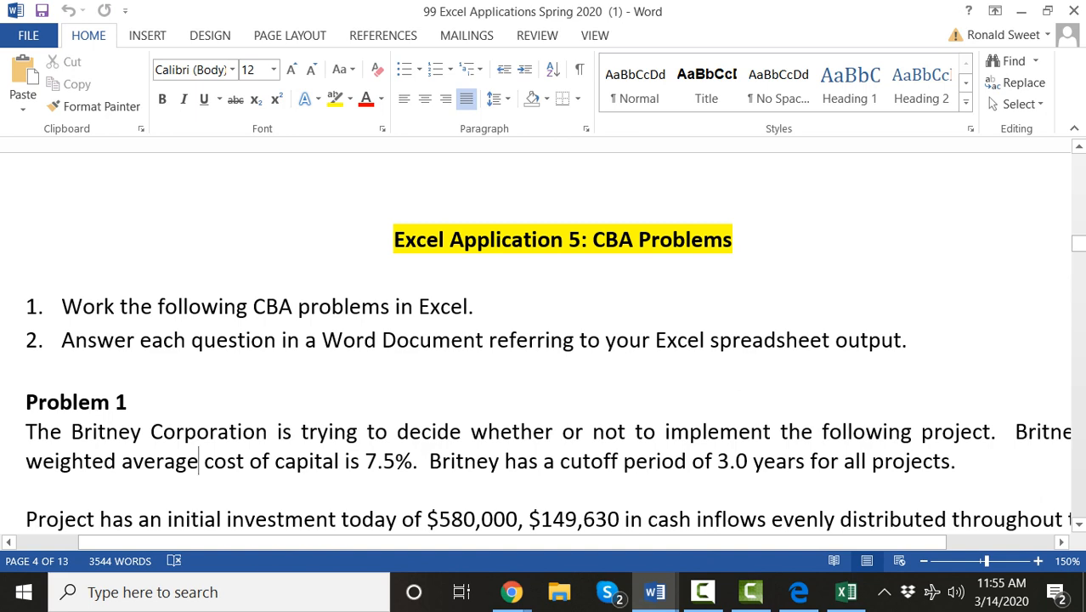
Step: Move the words “Project has” to the start of Problem 1's Britney Corporation paragraph
scroll(544, 340, down, 2)
scroll(544, 340, down, 1)
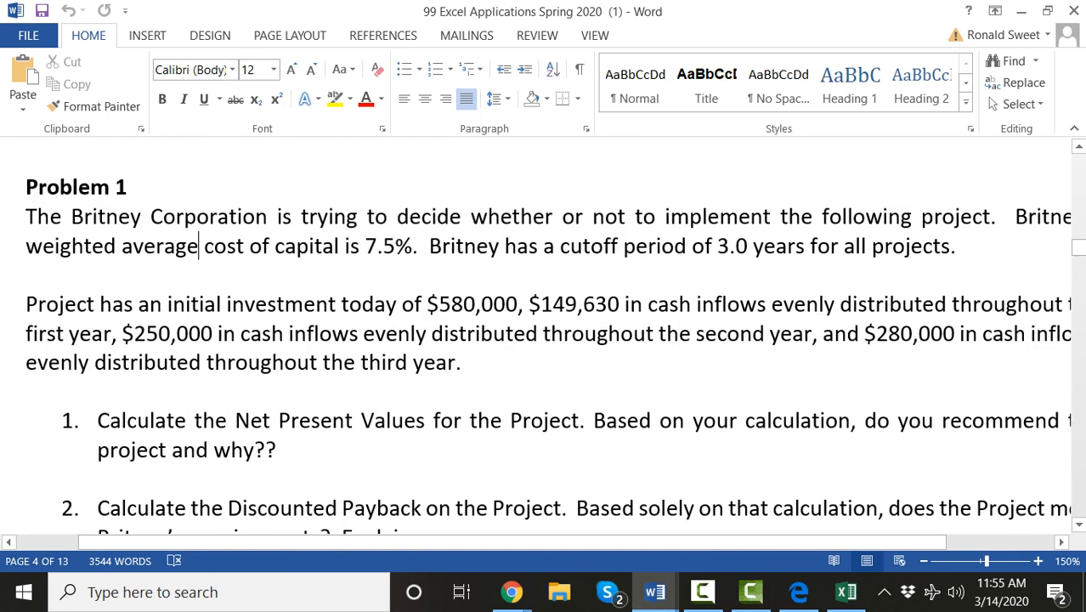
drag(26, 217, 166, 304)
double_click(135, 275)
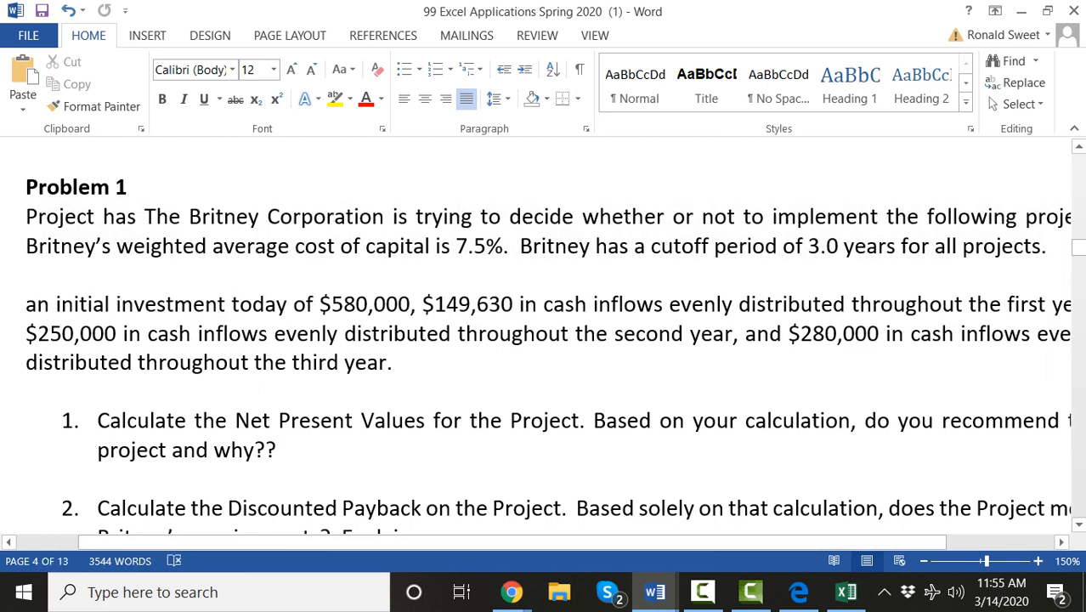
key(ctrl+z)
Step: Copy Problem 1's whole description, from the Britney Corporation paragraph through the third-year cash inflows
click(26, 217)
key(shift+Down)
key(shift+Down)
key(shift+Down)
key(shift+Down)
key(shift+Down)
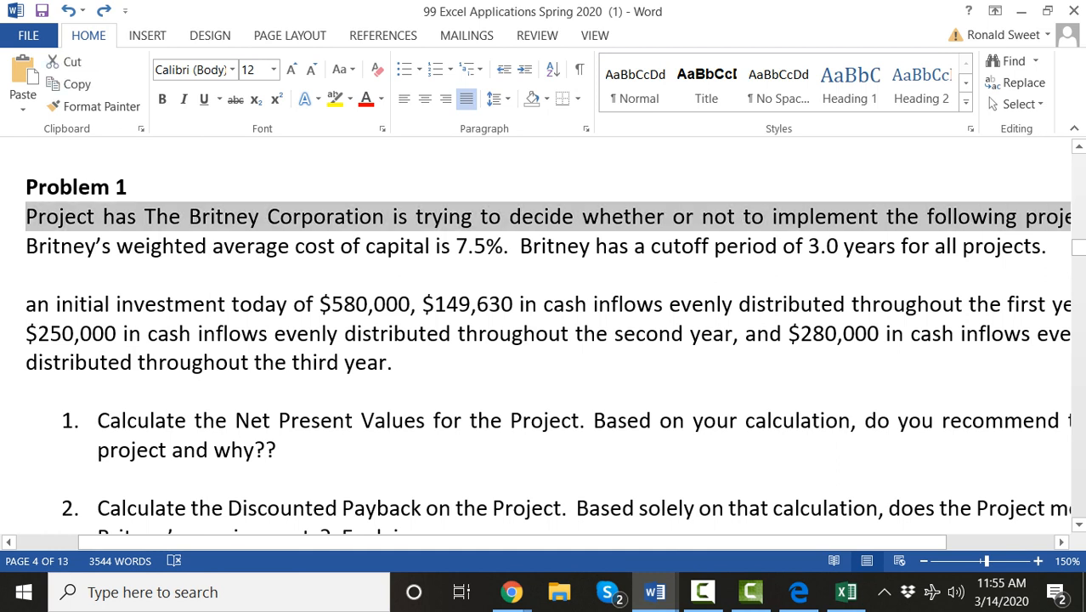
key(shift+Down)
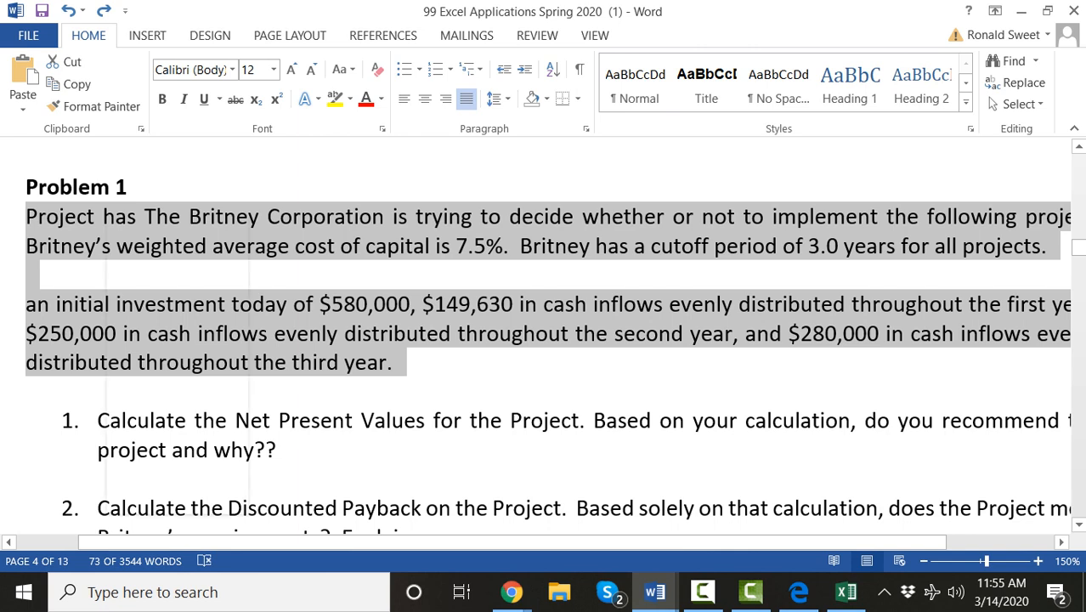
right_click(107, 214)
click(150, 209)
click(145, 246)
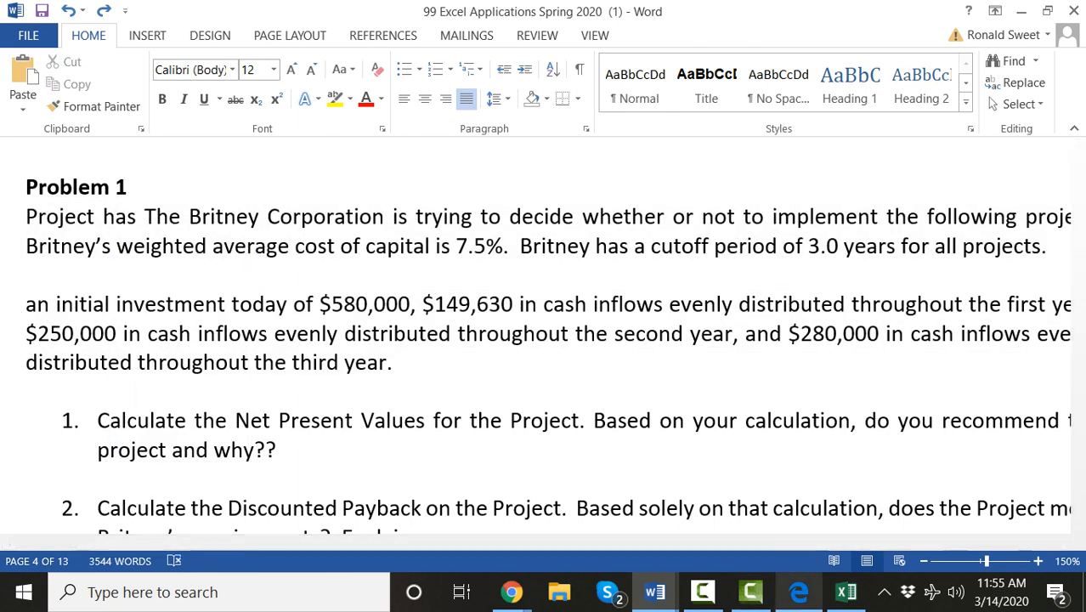
Step: Switch to the blank Excel workbook Book1 and merge and center the range A1:O11
click(845, 592)
double_click(60, 205)
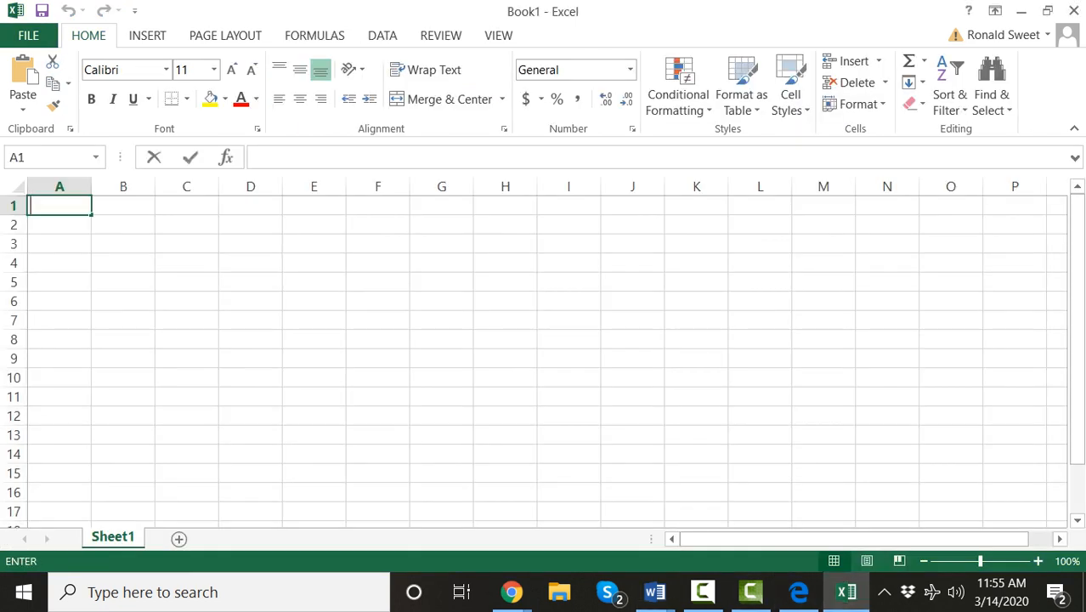
drag(60, 205, 60, 262)
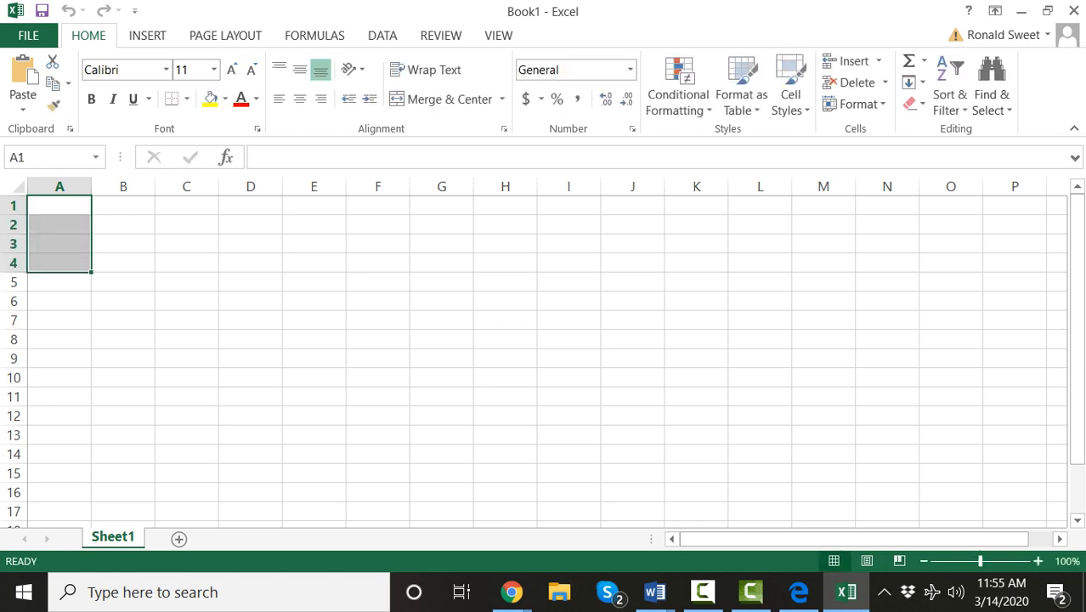
drag(59, 206, 949, 396)
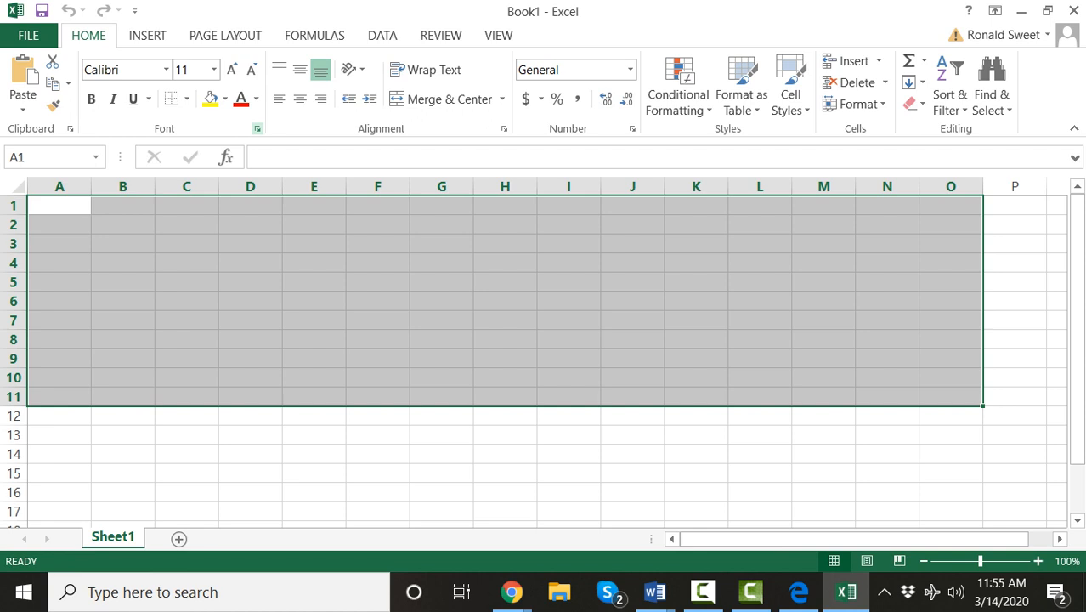
click(449, 99)
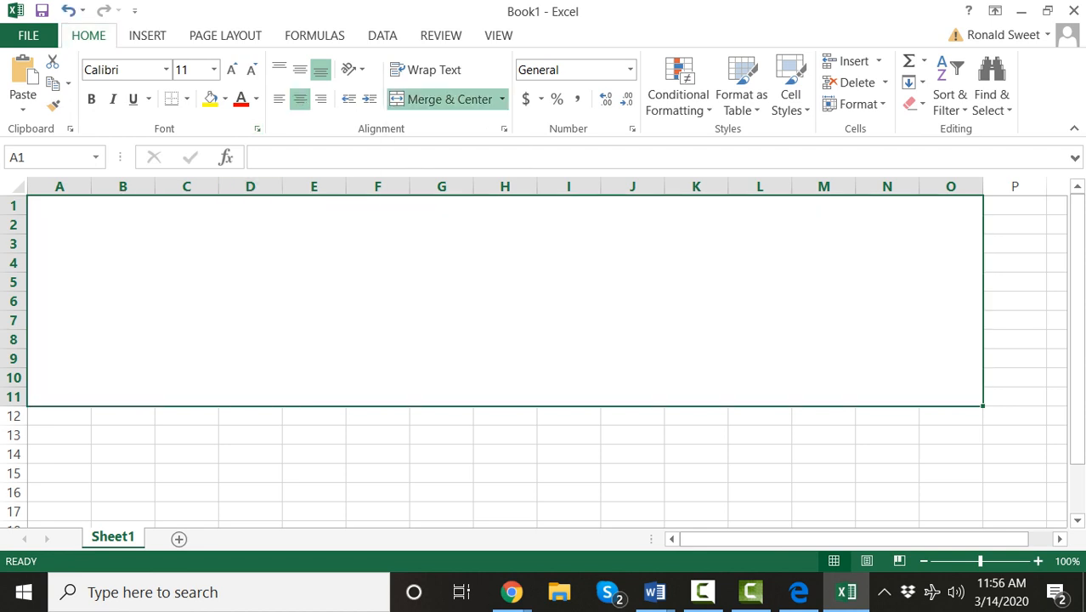
Step: Paste the copied Problem 1 description into the merged cell as text, preceded by an apostrophe
text(')
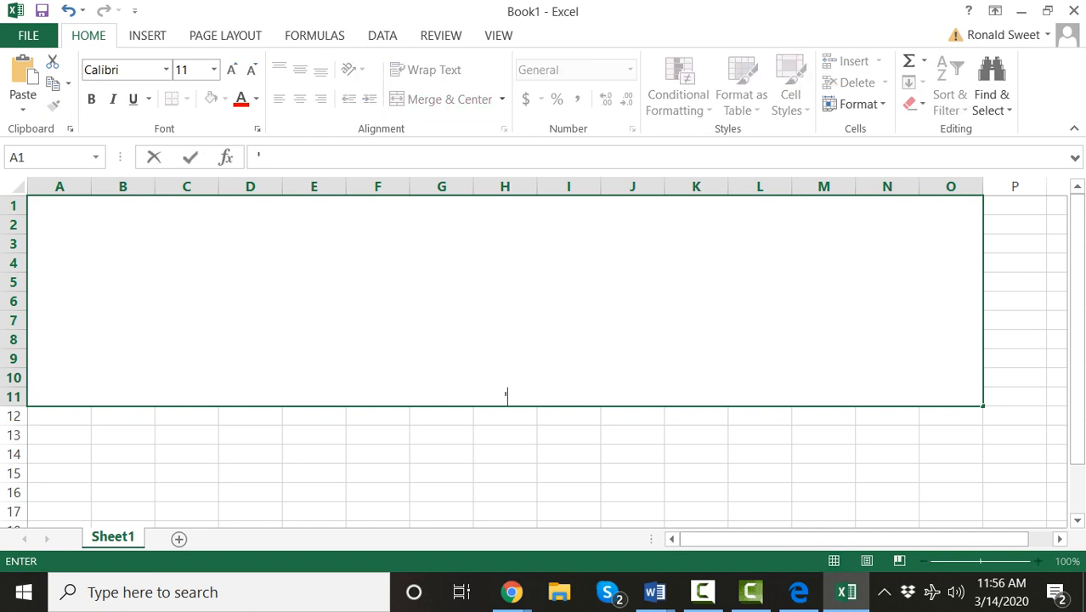
key(ctrl+v)
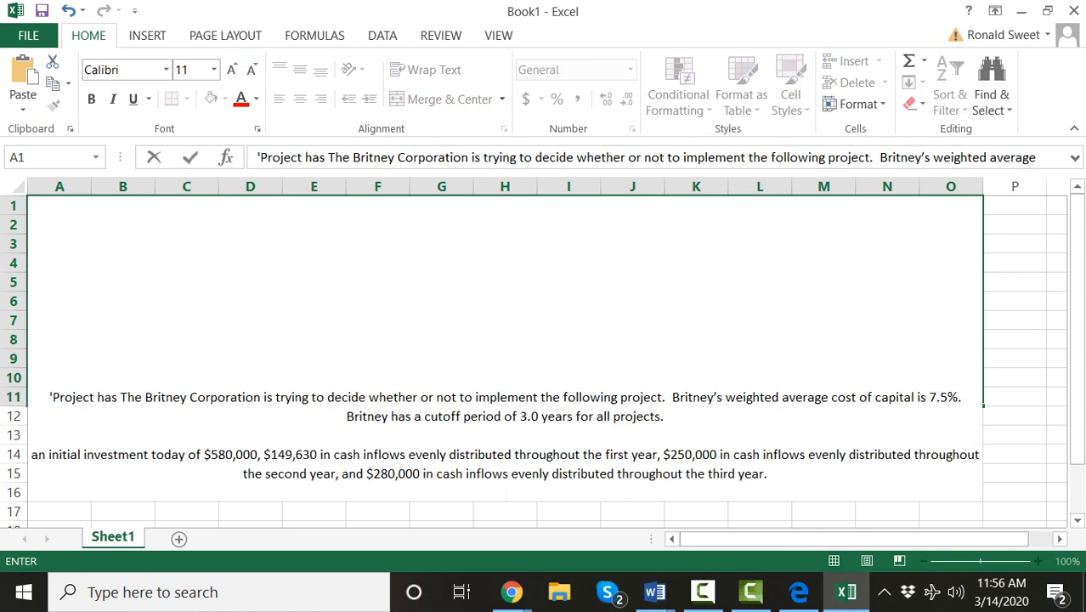
key(ctrl+Return)
key(Return)
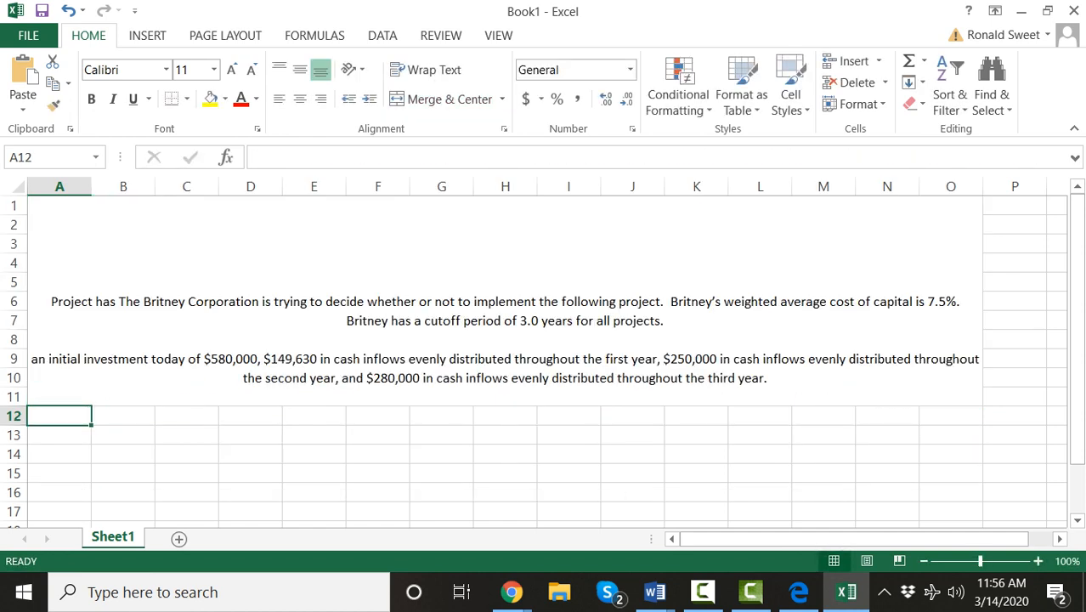
Step: Delete rows 2 to 4 to shrink the empty space in the merged problem text block
click(504, 301)
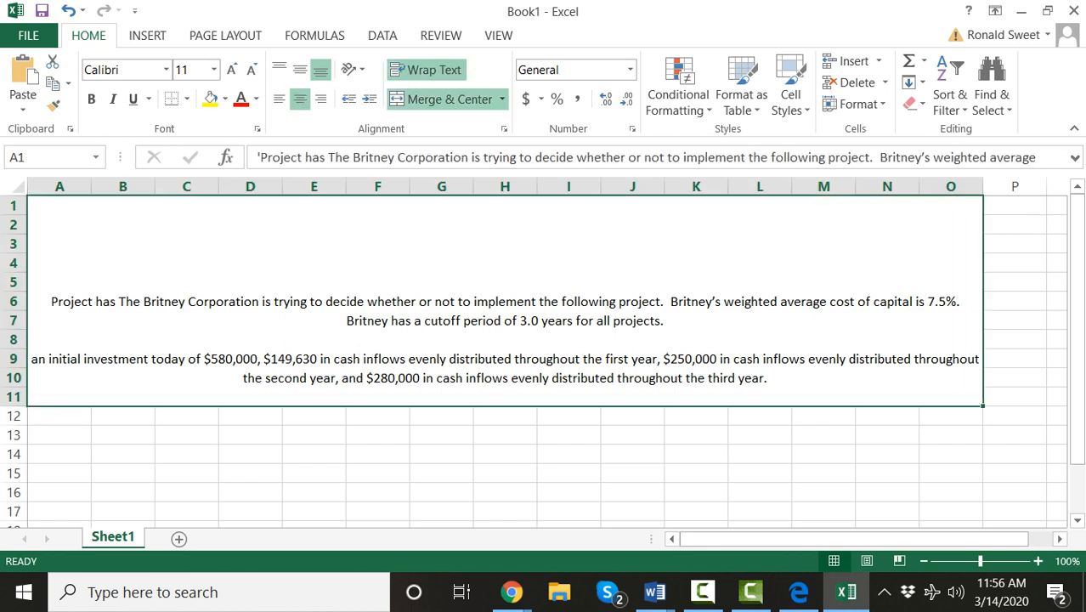
drag(13, 225, 13, 263)
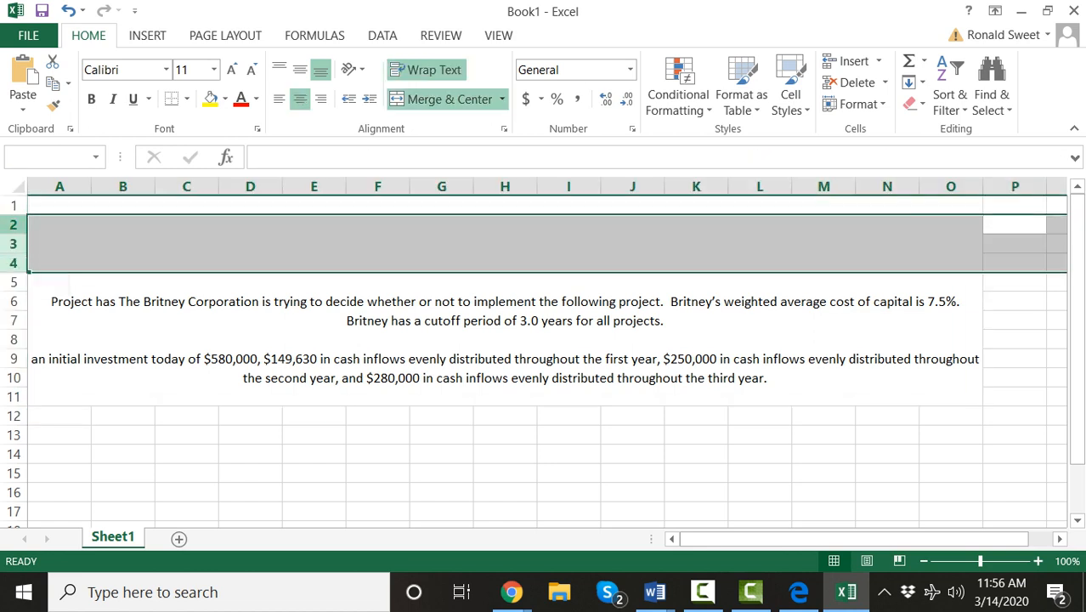
right_click(12, 252)
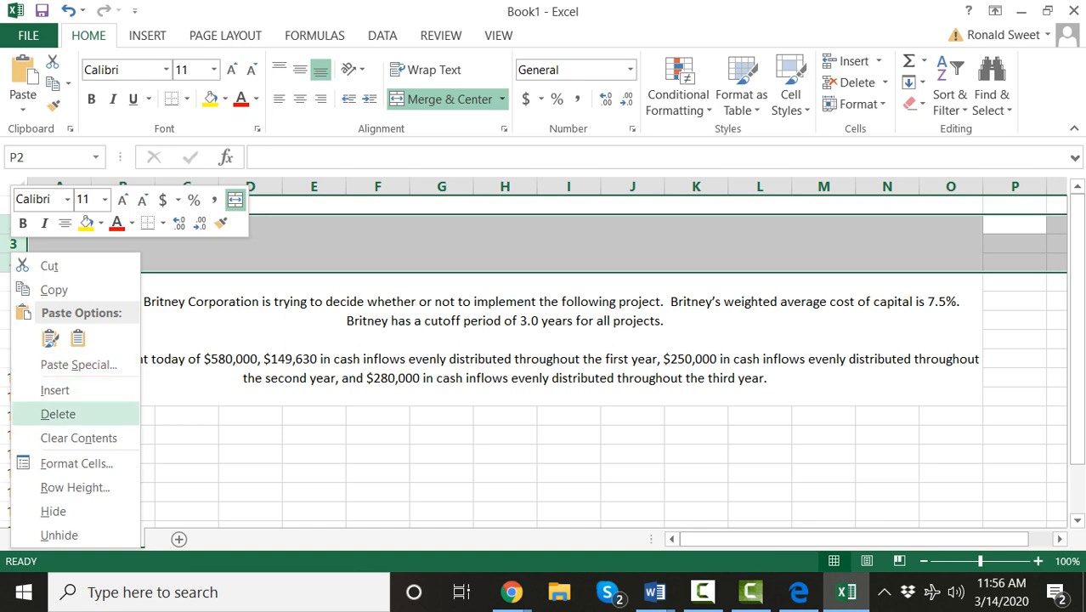
click(58, 414)
Step: Try deleting row 1 of the merged text block, undo that deletion, and open the problem text for editing
click(13, 205)
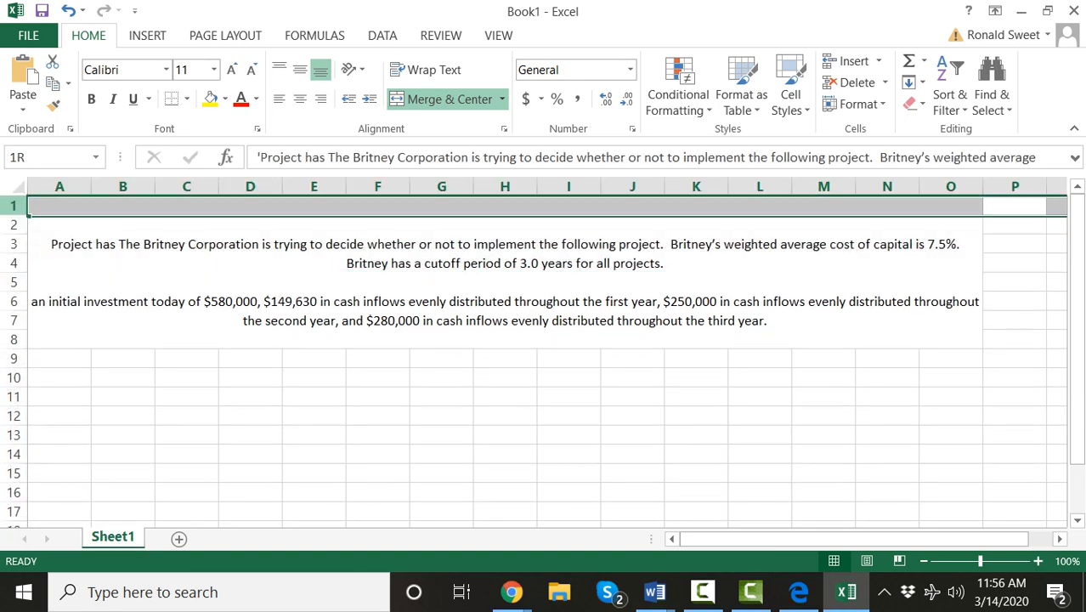
right_click(11, 205)
click(58, 368)
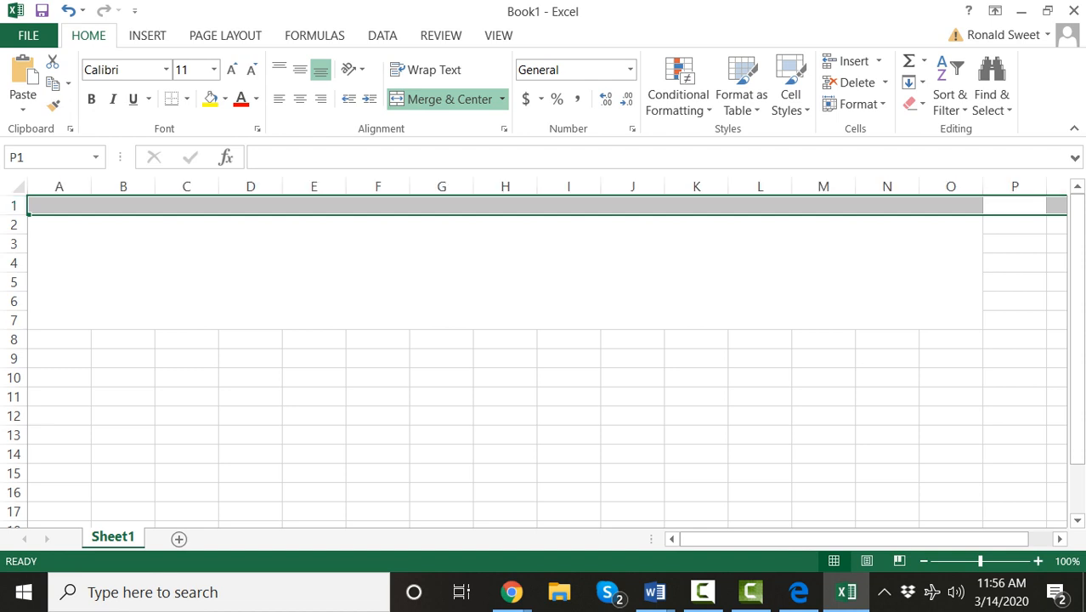
key(ctrl+z)
double_click(90, 244)
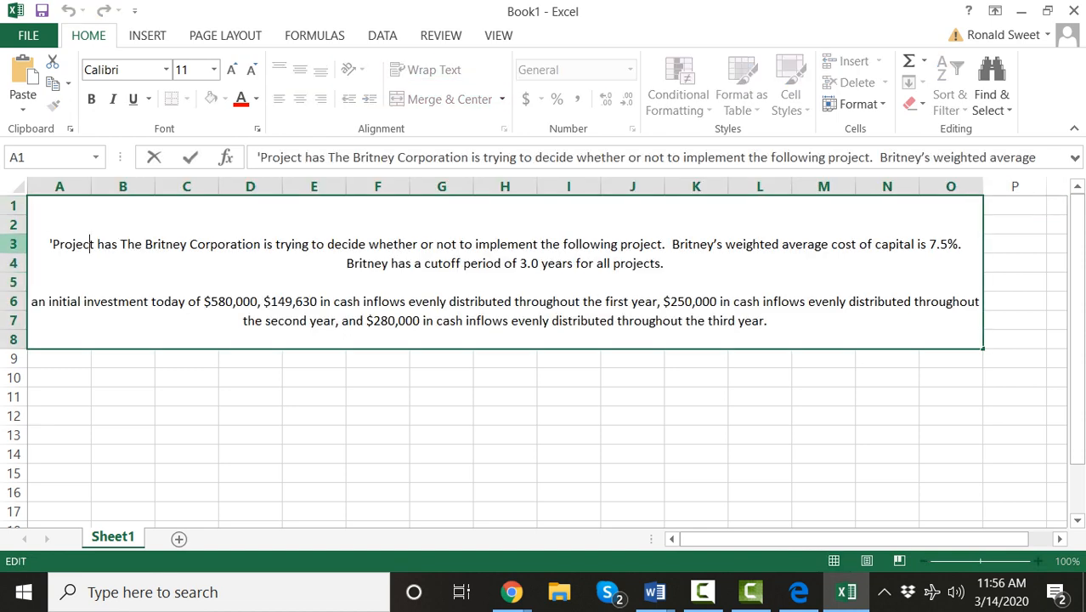
Step: Delete row 2 to tighten the merged text block and select cell A9 below it
click(14, 225)
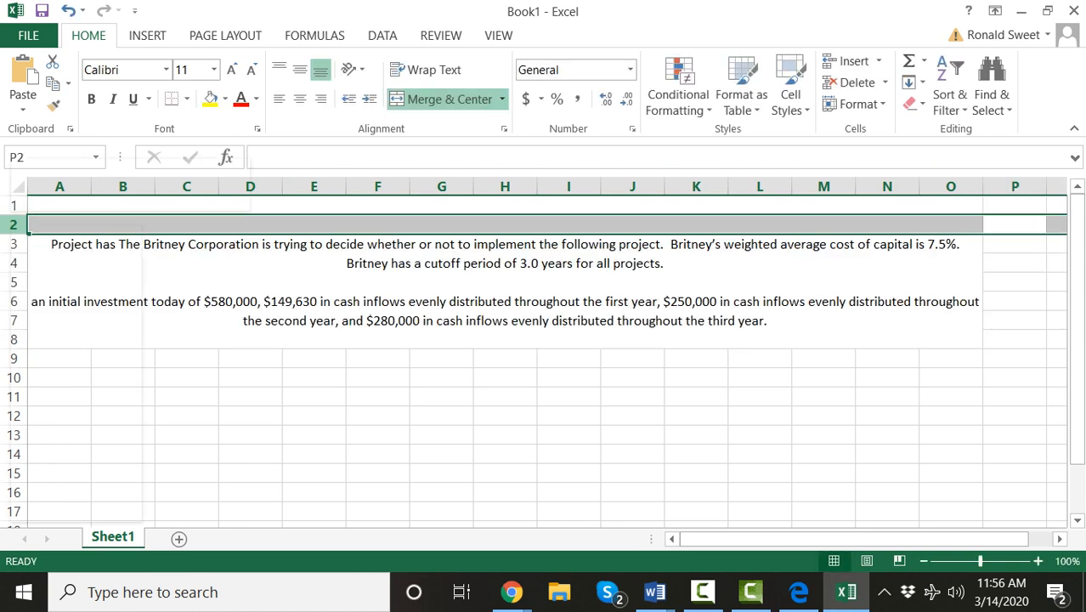
right_click(14, 225)
key(Escape)
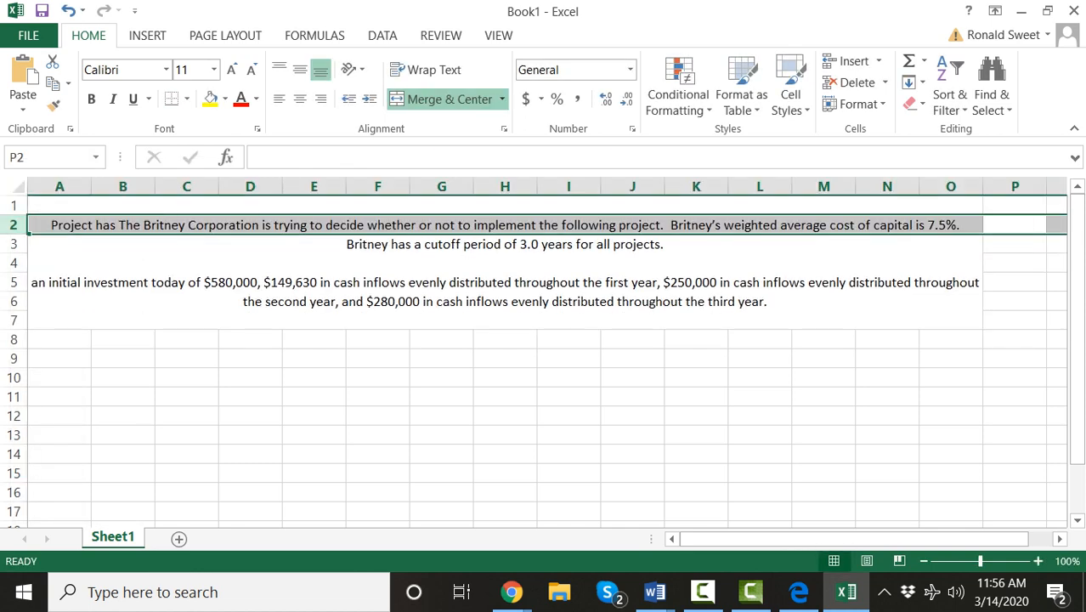
click(60, 358)
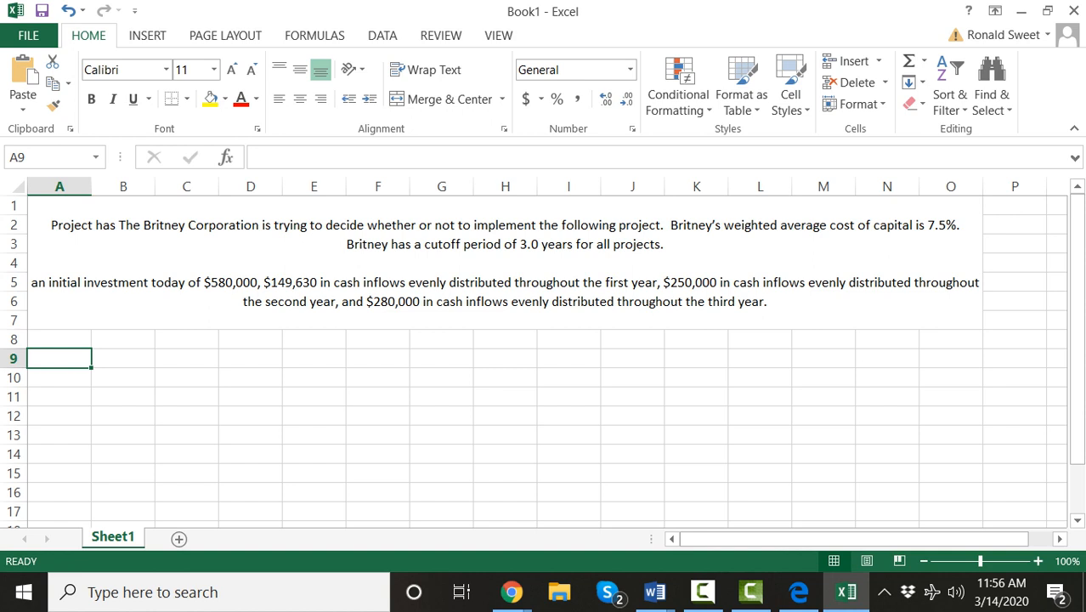
Step: Enter the column headings Time in cell A11 and Cash Flows in cell B11
key(Down)
key(Down)
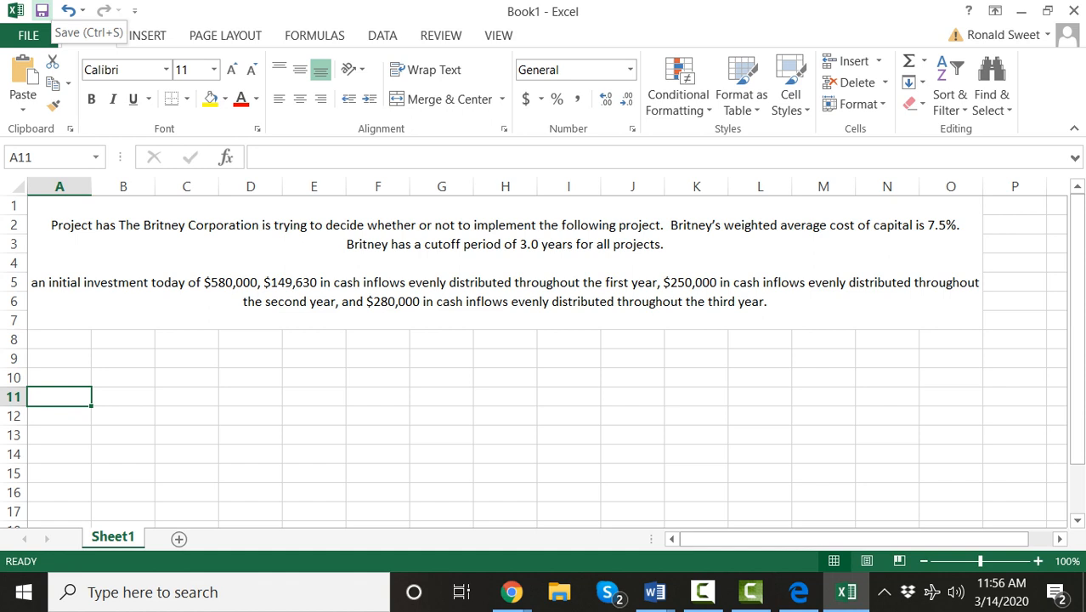
text(Time)
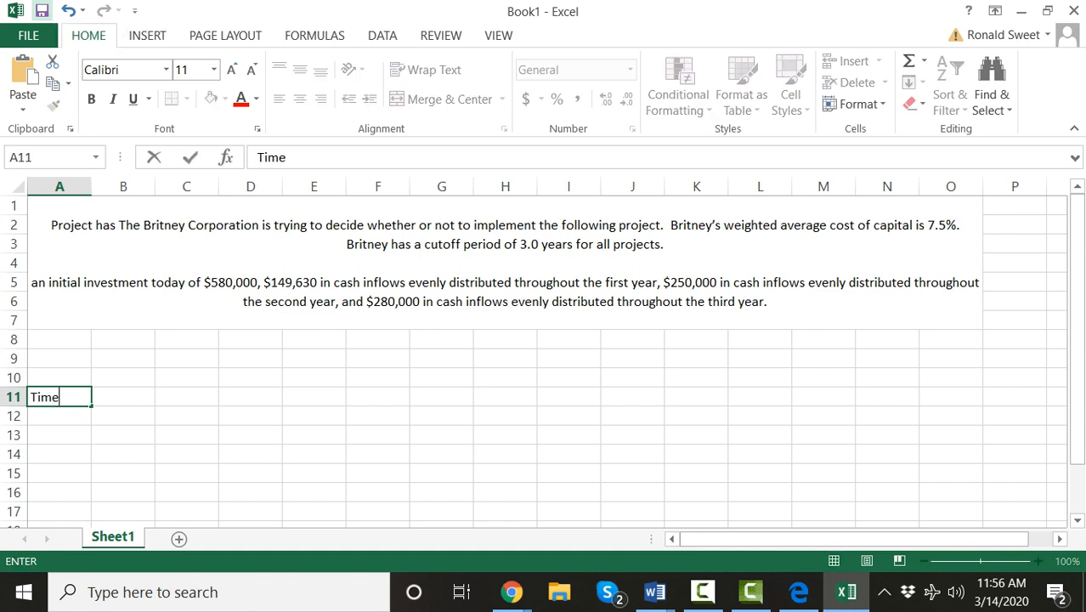
key(Return)
click(122, 397)
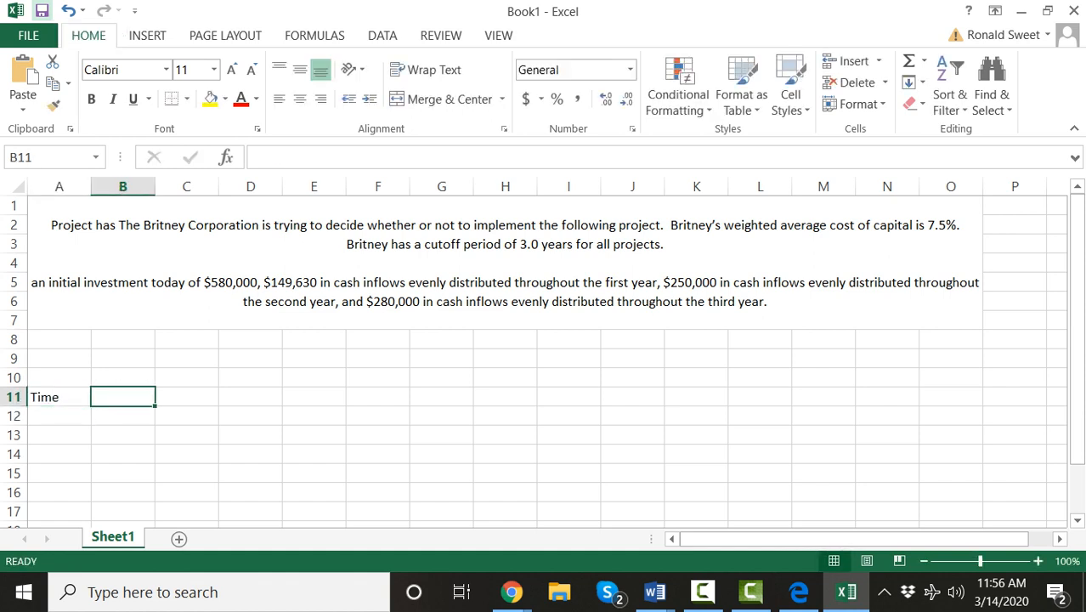
text(Cash )
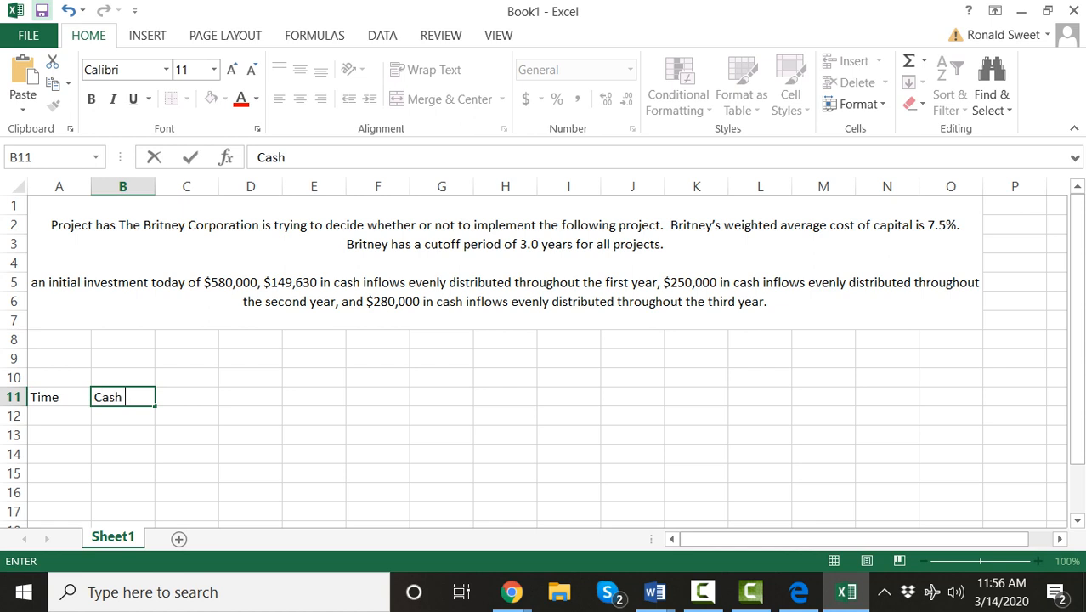
text(Flows)
key(Return)
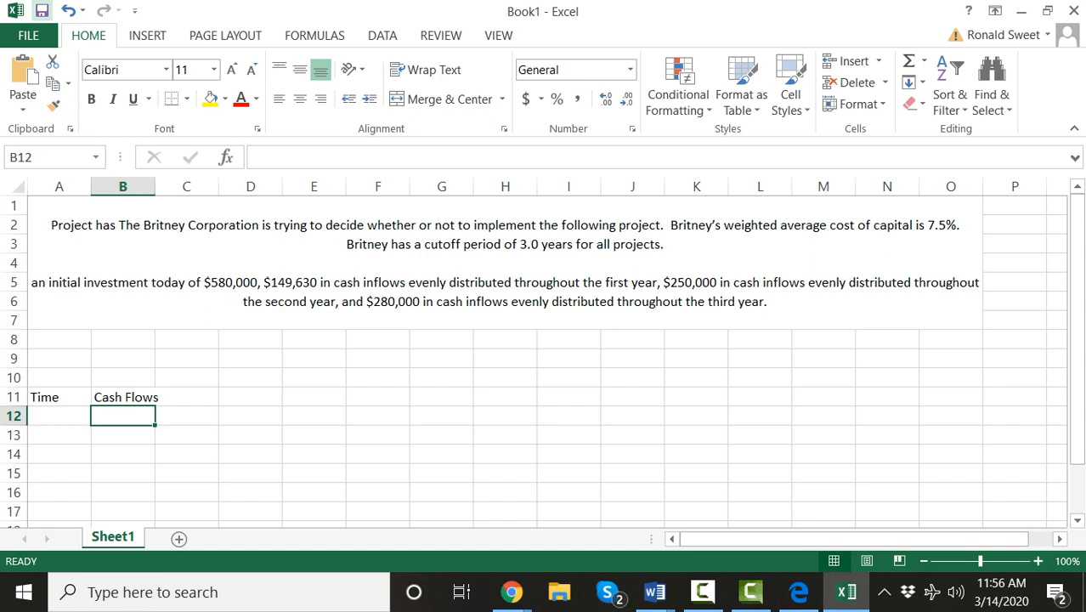
Step: Enter the formula =TODAY() in cell A12 below the Time heading
key(Left)
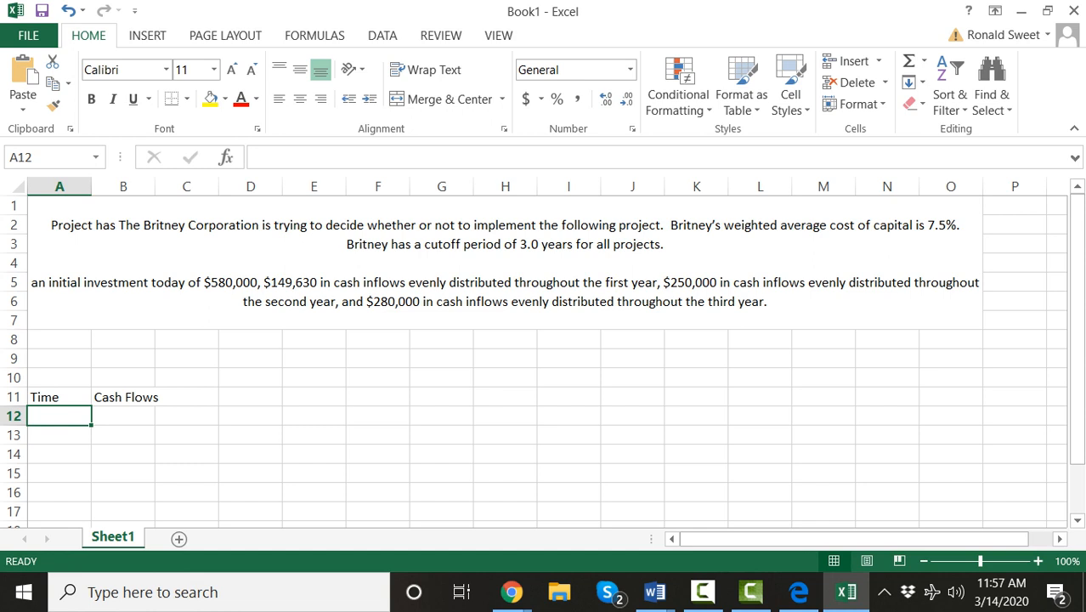
text(=t)
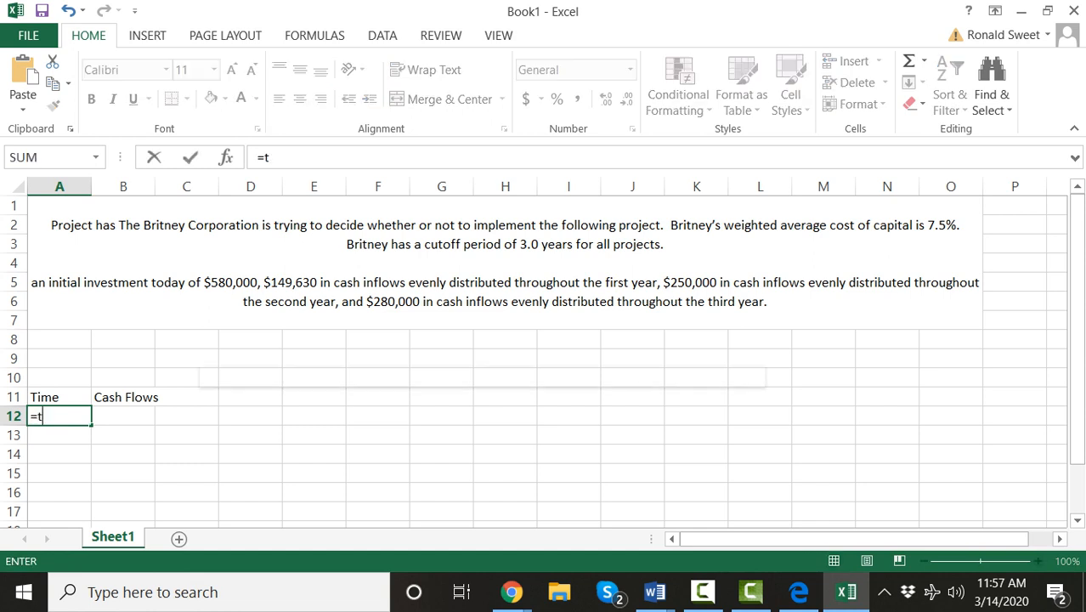
text(odat()
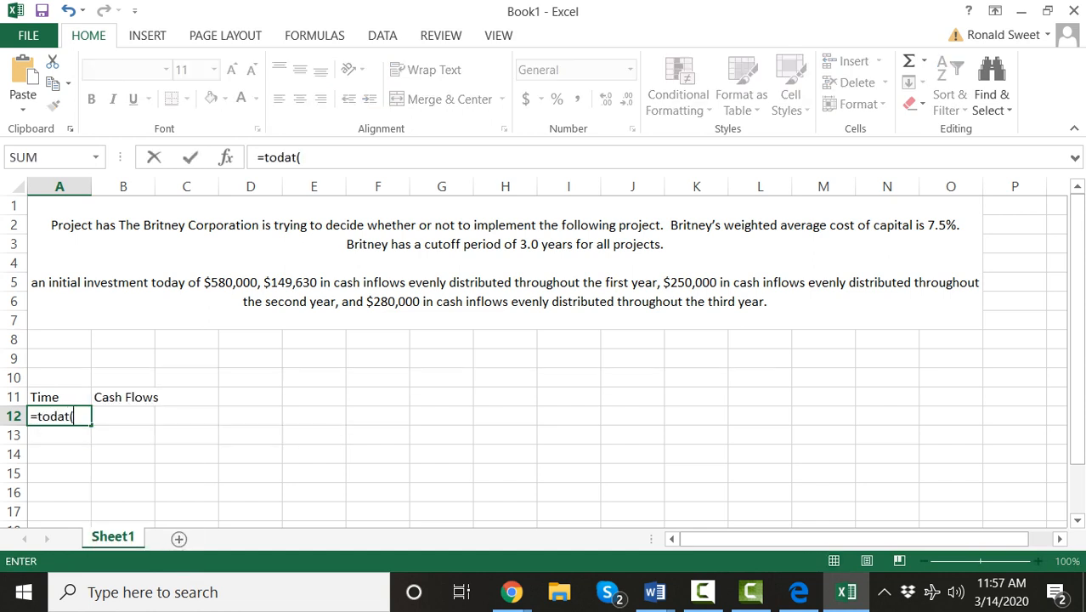
key(BackSpace)
key(BackSpace)
text(y)
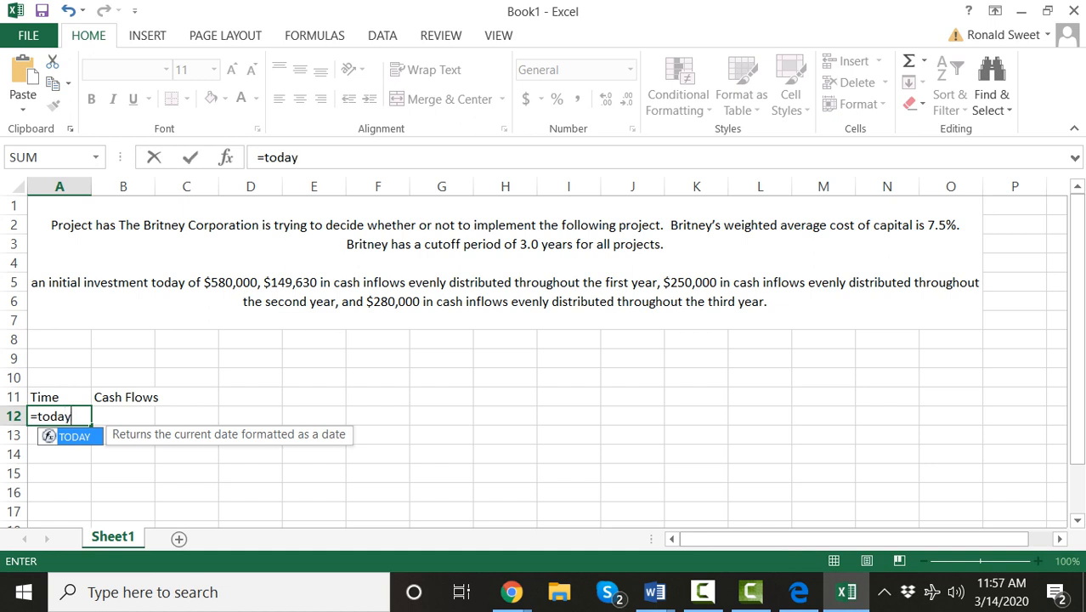
text(())
key(Return)
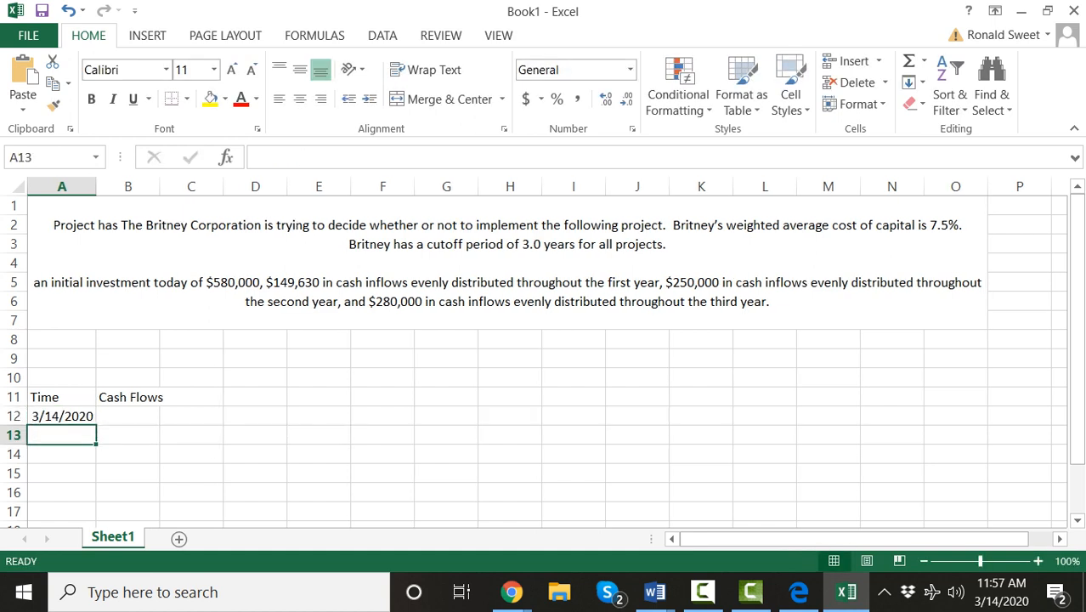
Step: Turn the A12 formula into text with a leading apostrophe and copy it into cell B12
click(62, 417)
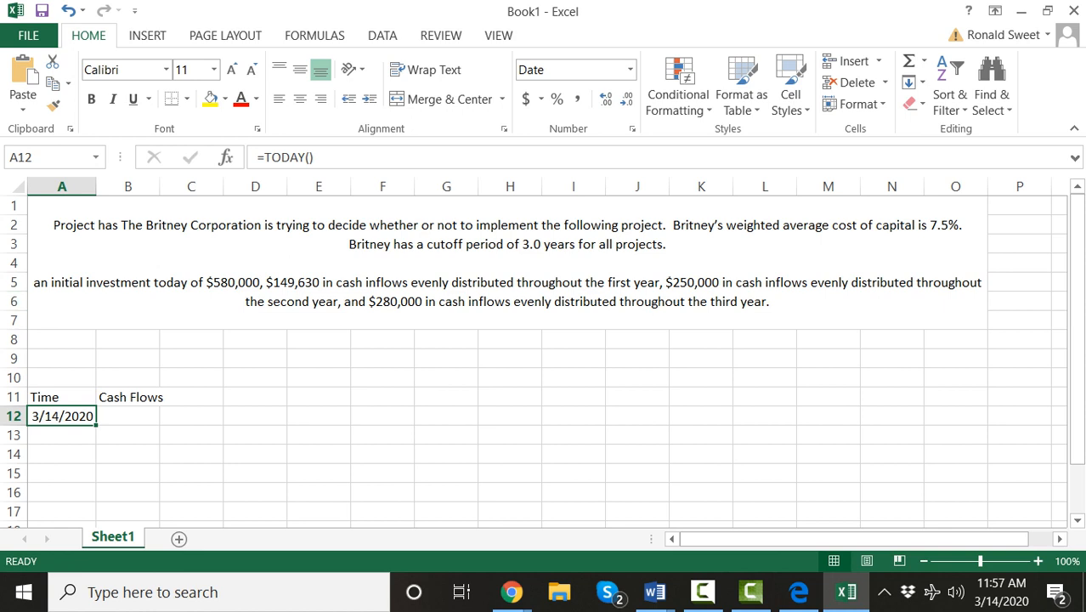
click(258, 157)
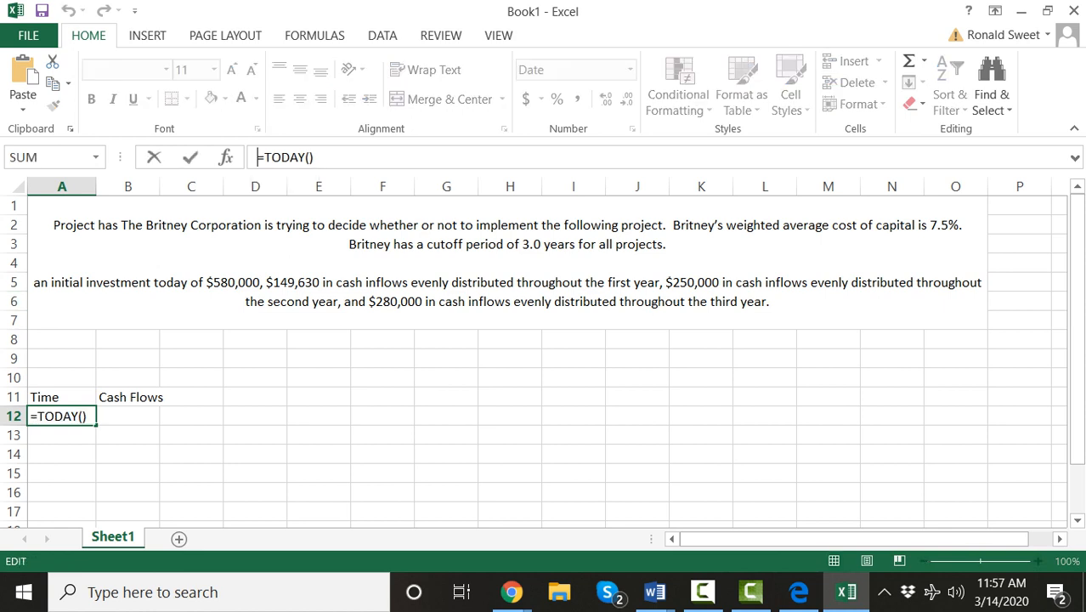
text(')
key(Return)
key(Up)
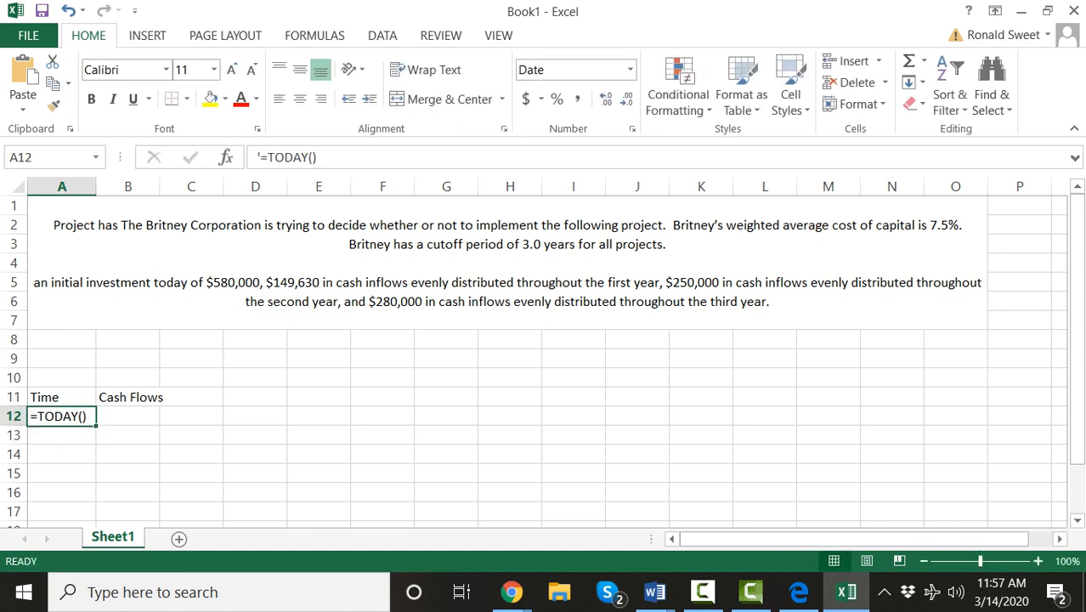
key(ctrl+c)
key(Right)
key(Return)
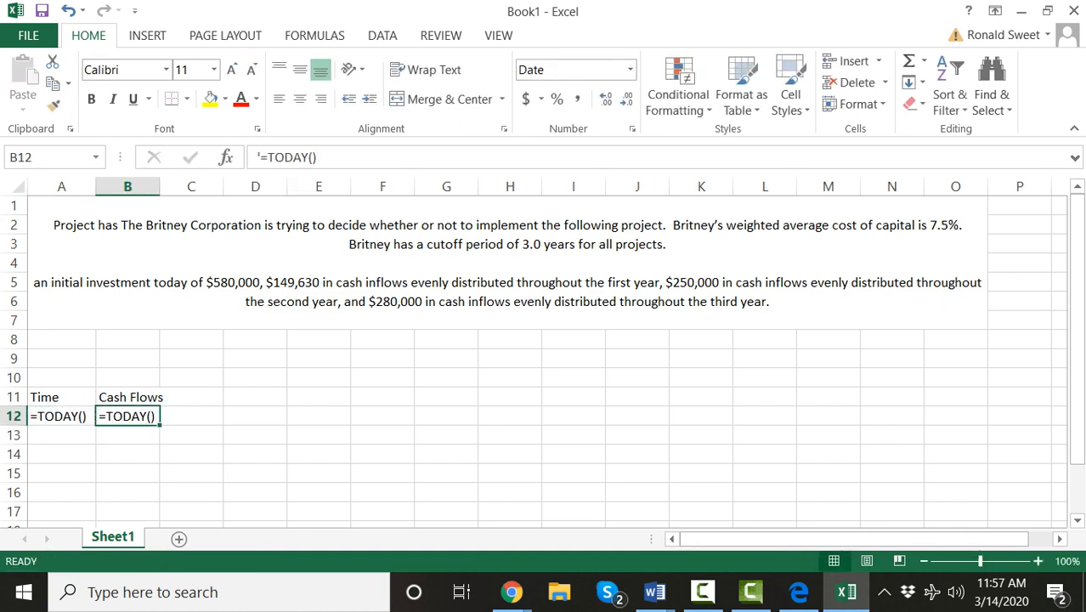
Step: Remove the leading apostrophe from cell A12 so it holds the live =TODAY() formula
key(Left)
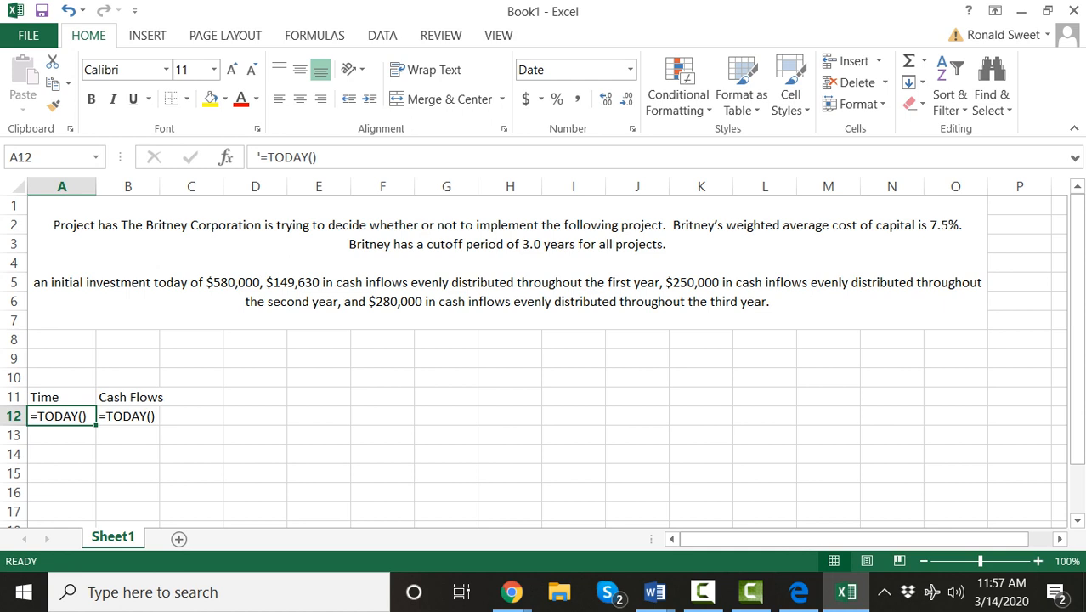
double_click(260, 158)
click(260, 158)
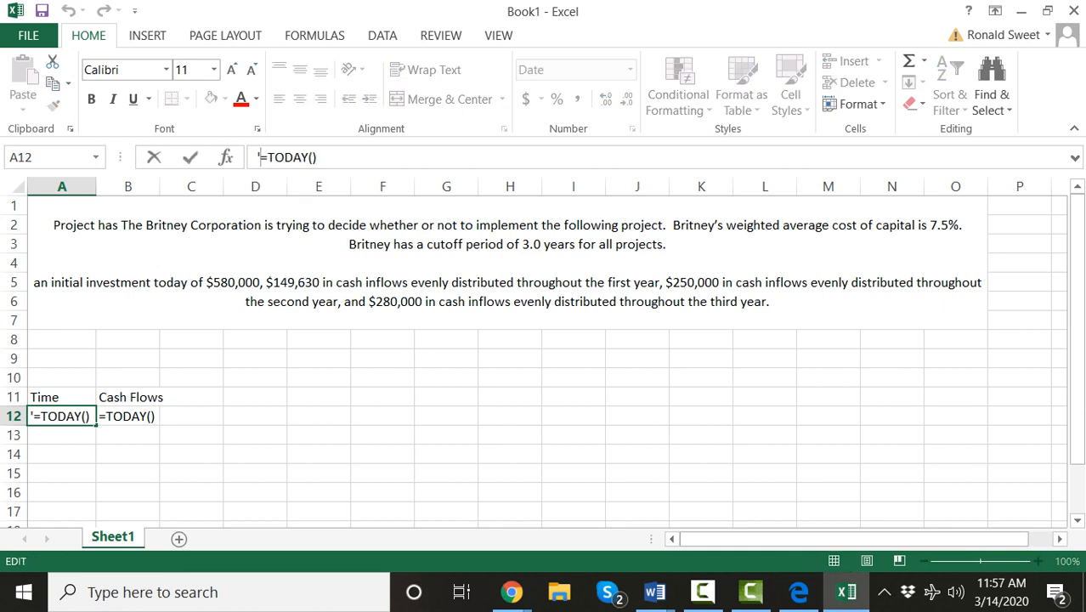
key(BackSpace)
key(Return)
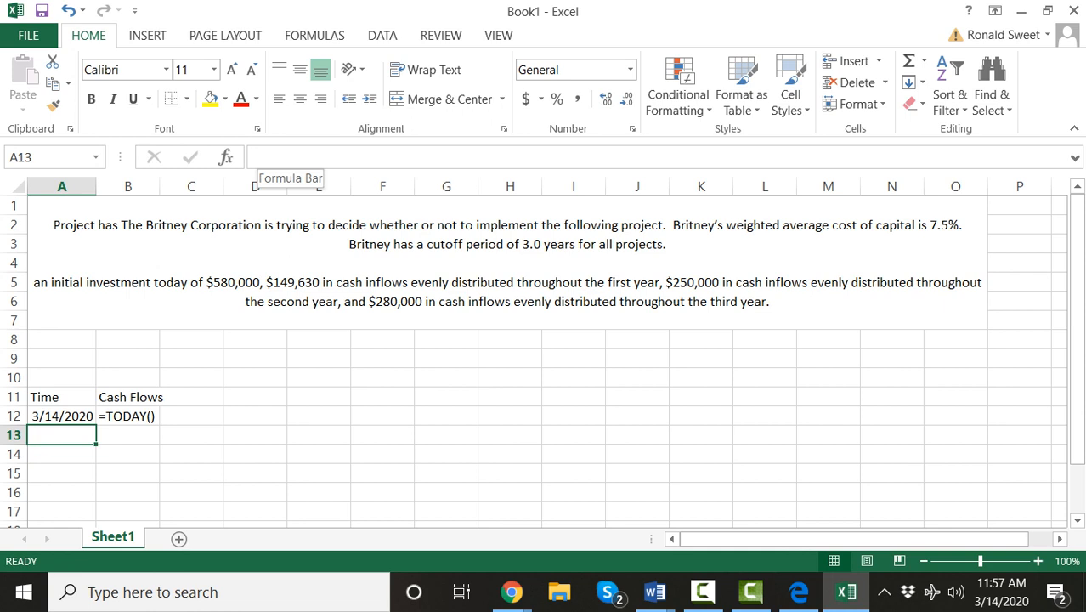
Step: Enter the formula =A12+182 in cell A13 for the middle of the first year
text(=)
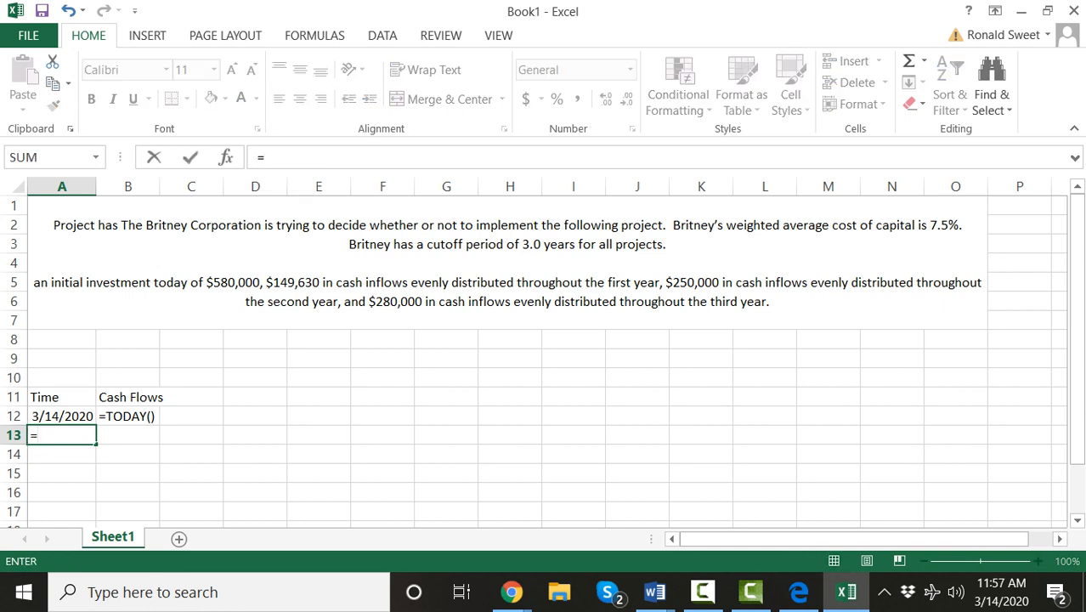
key(Up)
text(+)
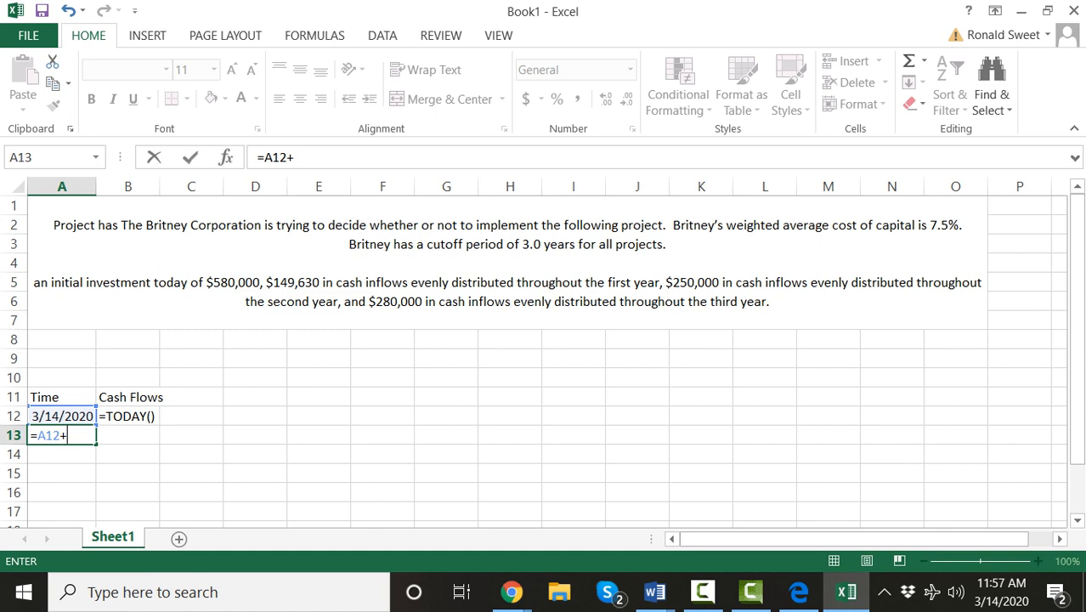
text(182)
key(Return)
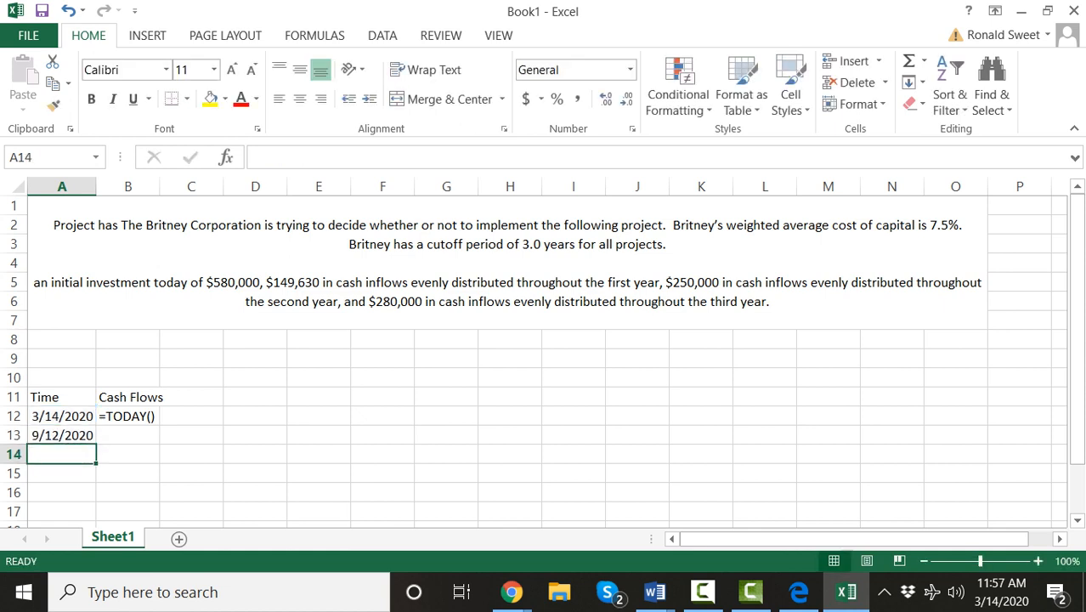
Step: Turn the A13 formula into text with a leading apostrophe and copy it into cell B13
key(Up)
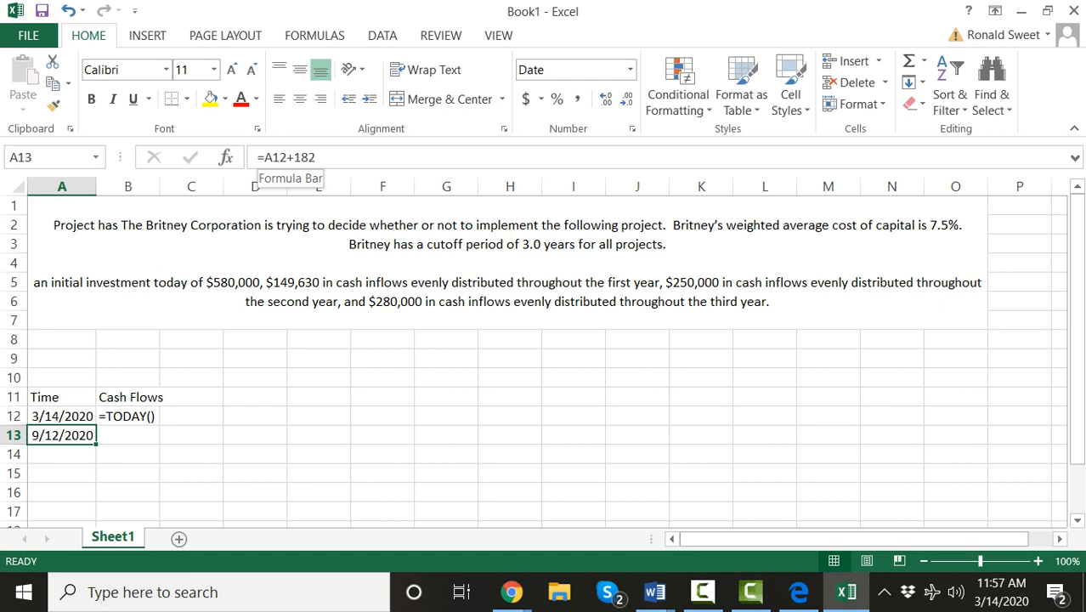
click(258, 157)
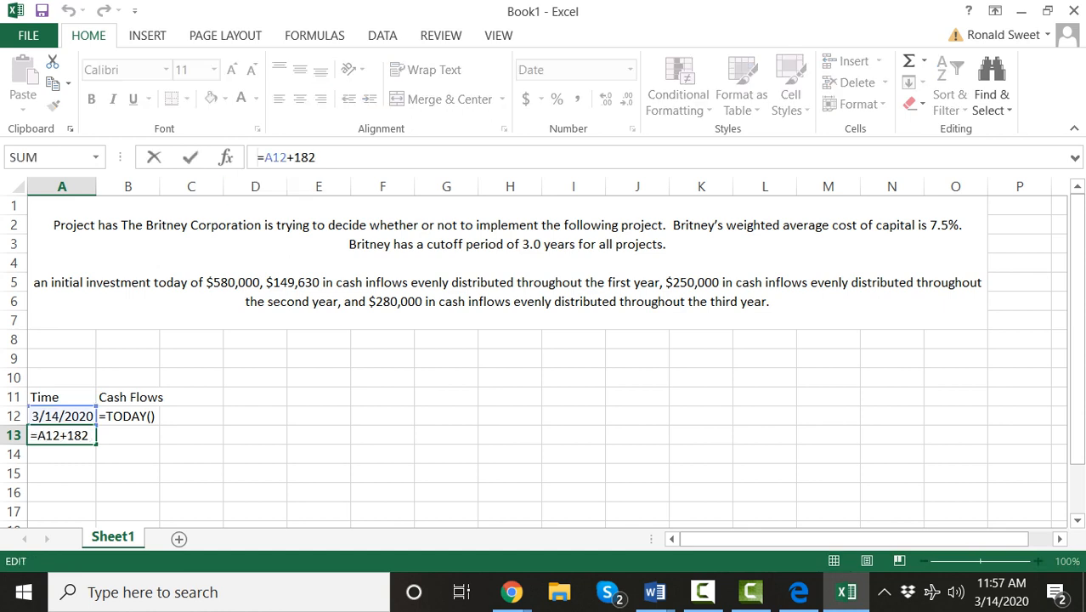
text(')
key(Return)
key(Up)
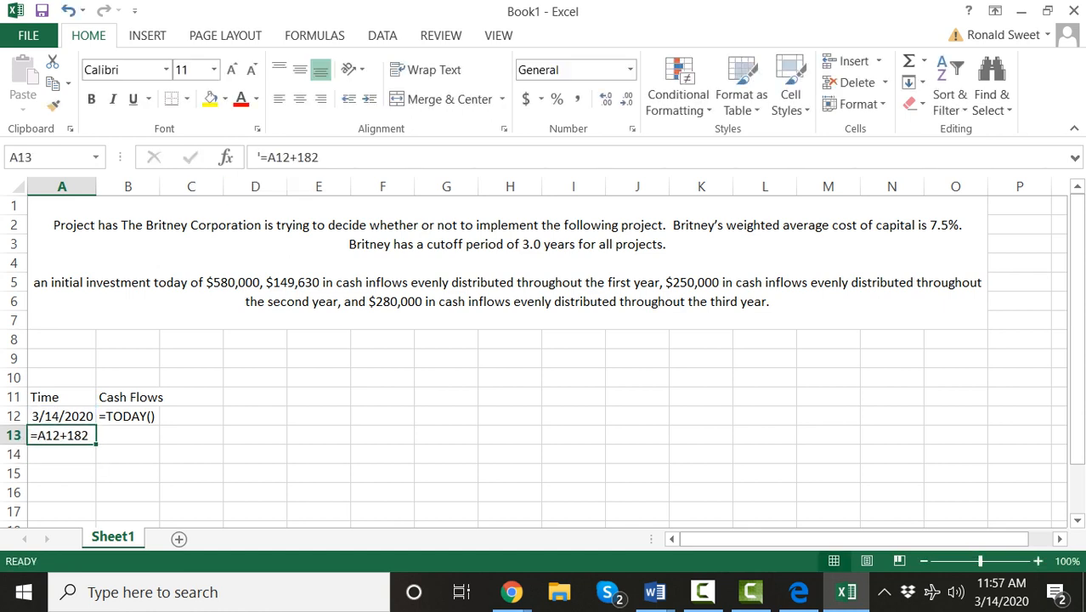
key(ctrl+c)
key(Right)
key(ctrl+v)
Step: Remove the leading apostrophe from cell A13 so it holds the live =A12+182 formula
key(Left)
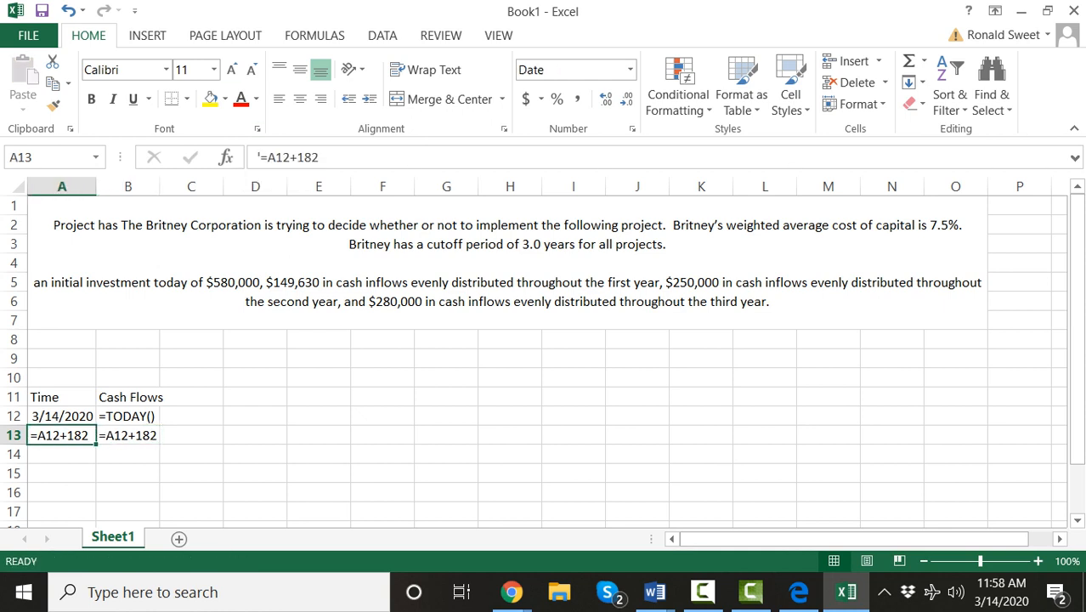
click(260, 157)
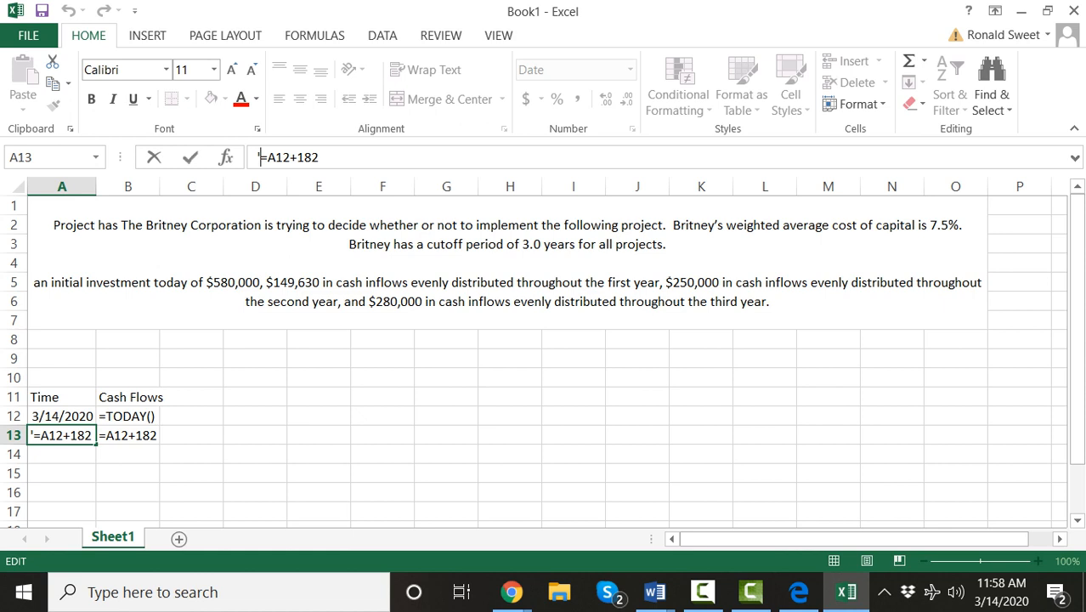
key(Delete)
key(Return)
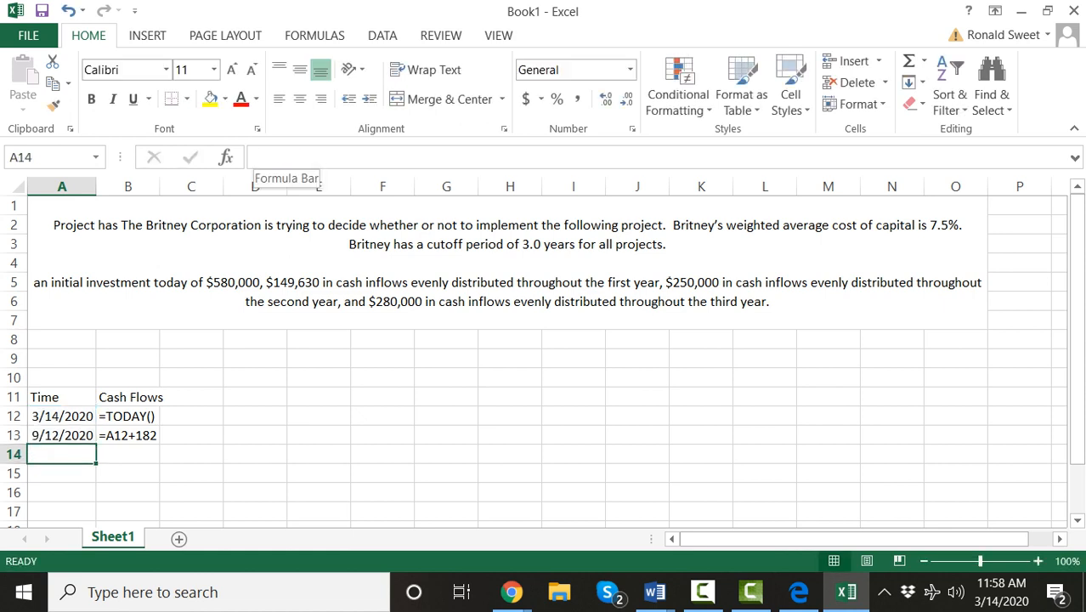
Step: Enter the formula +A13+365 in cell A14 for the date one year after A13
text(+)
key(Up)
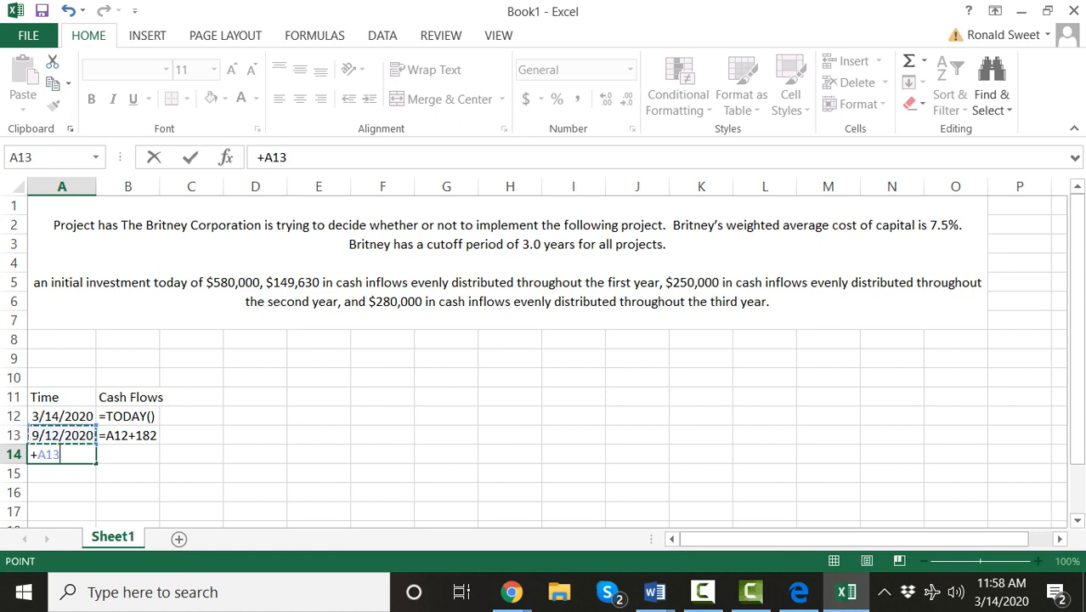
text(+365)
key(Return)
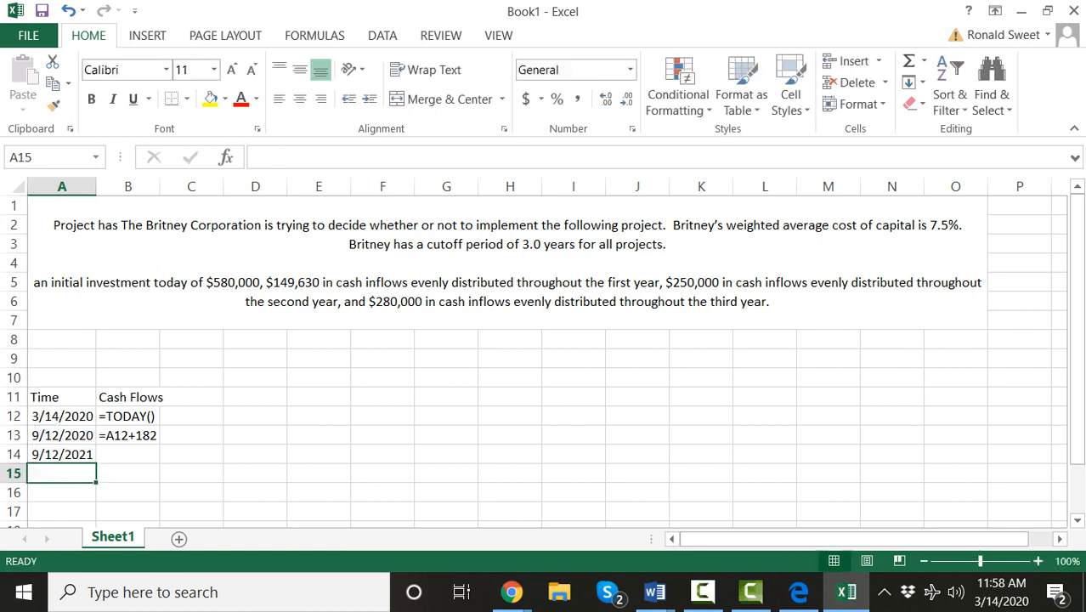
Step: Turn the A14 formula into text with a leading apostrophe and copy it into cell B14
key(Up)
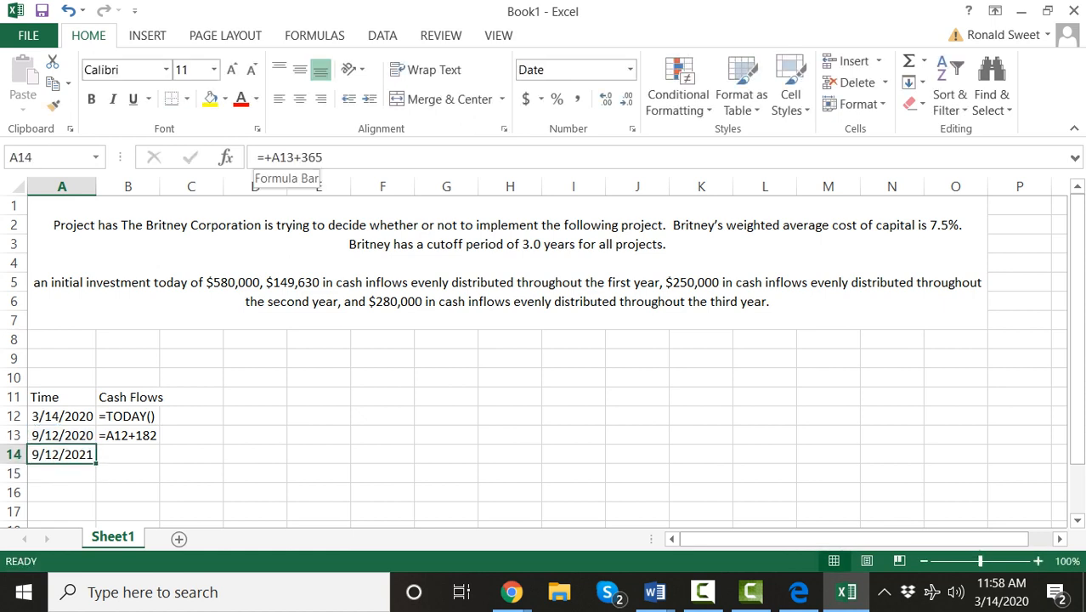
click(257, 157)
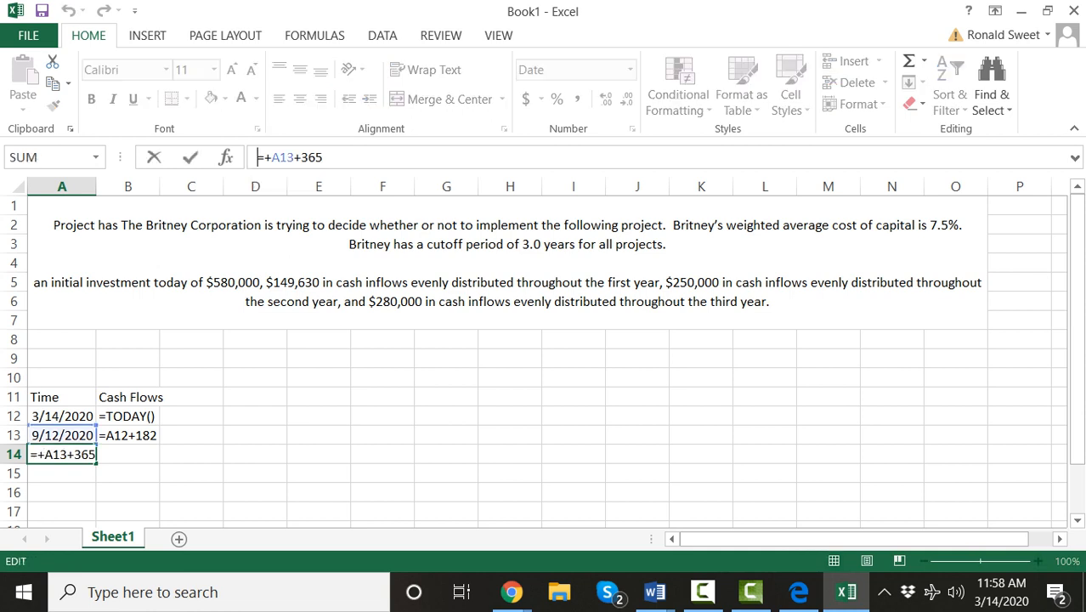
text(')
key(Return)
key(Up)
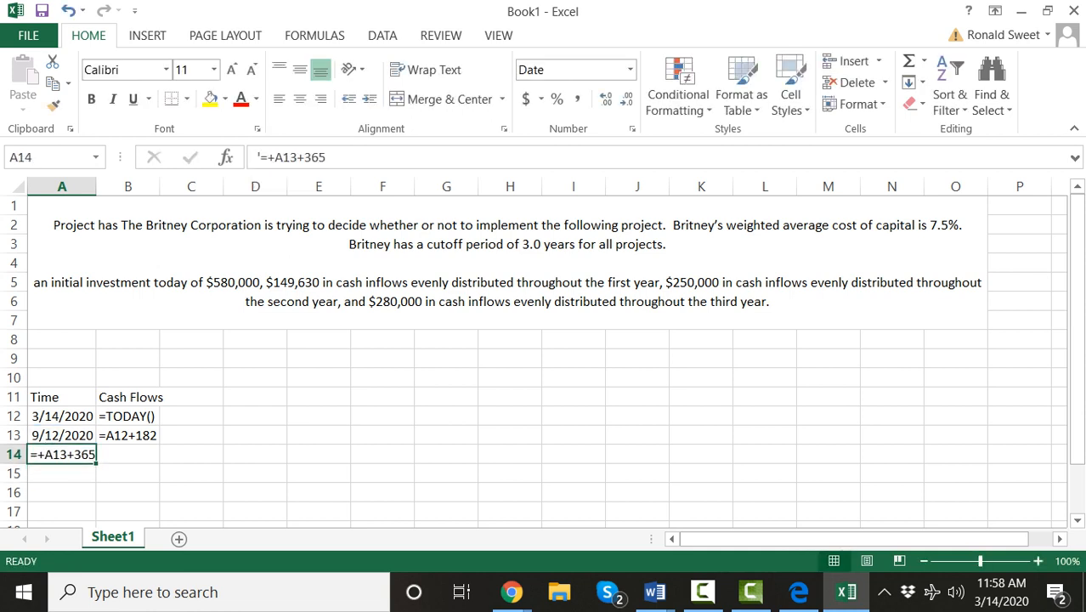
key(ctrl+c)
key(Right)
key(Return)
Step: Remove the leading apostrophe from cell A14 so it holds the live =+A13+365 formula
key(Left)
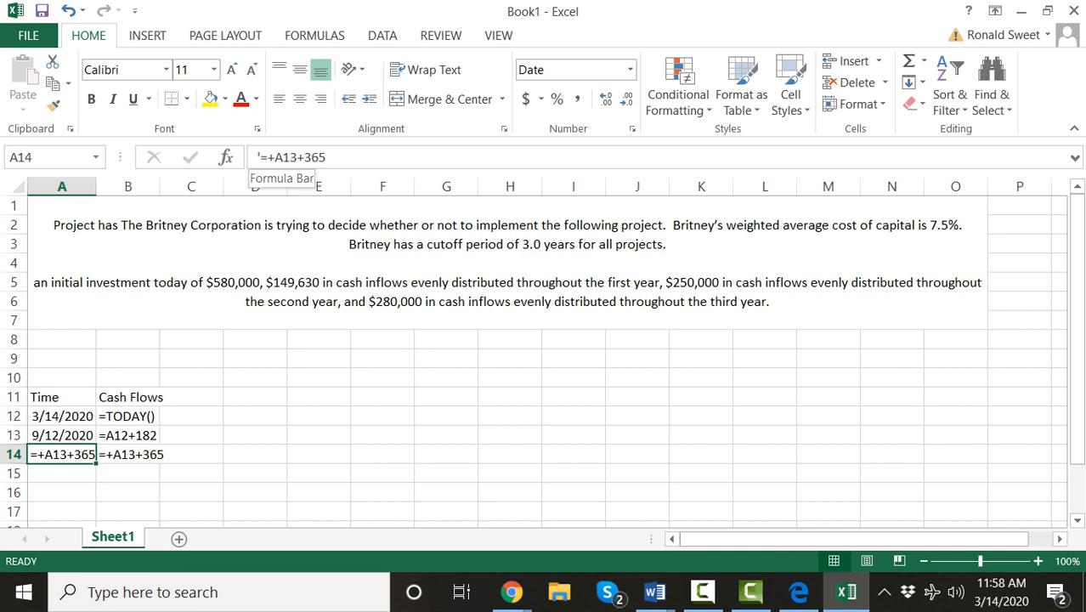
double_click(258, 157)
click(318, 157)
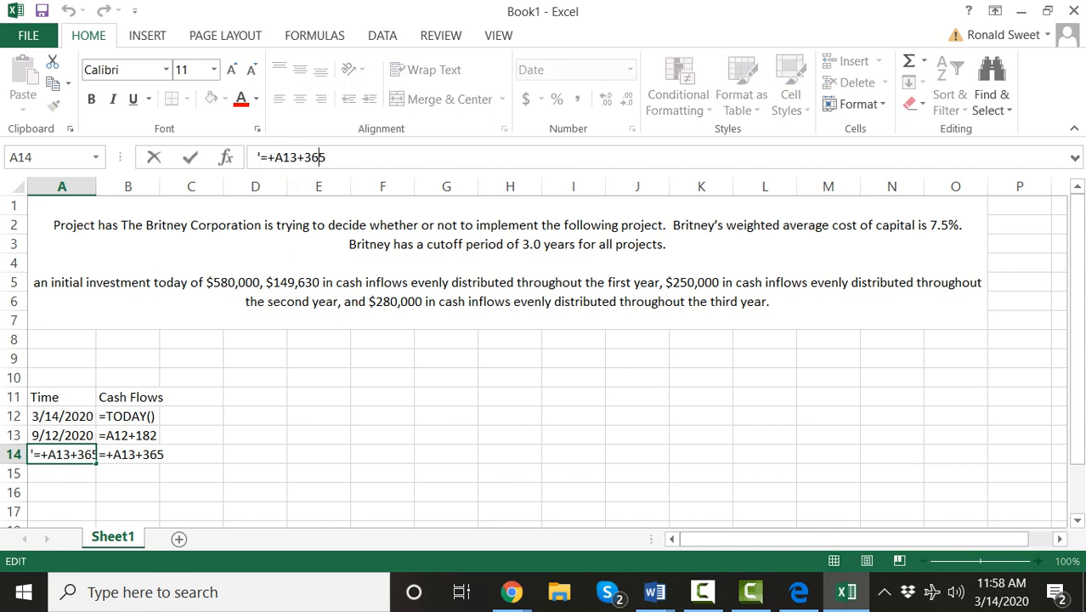
key(Left)
key(Left)
key(Left)
key(Left)
key(Left)
key(Left)
key(Left)
key(Left)
key(BackSpace)
key(Return)
Step: Copy the date formula in A14 down to cell A15
key(Up)
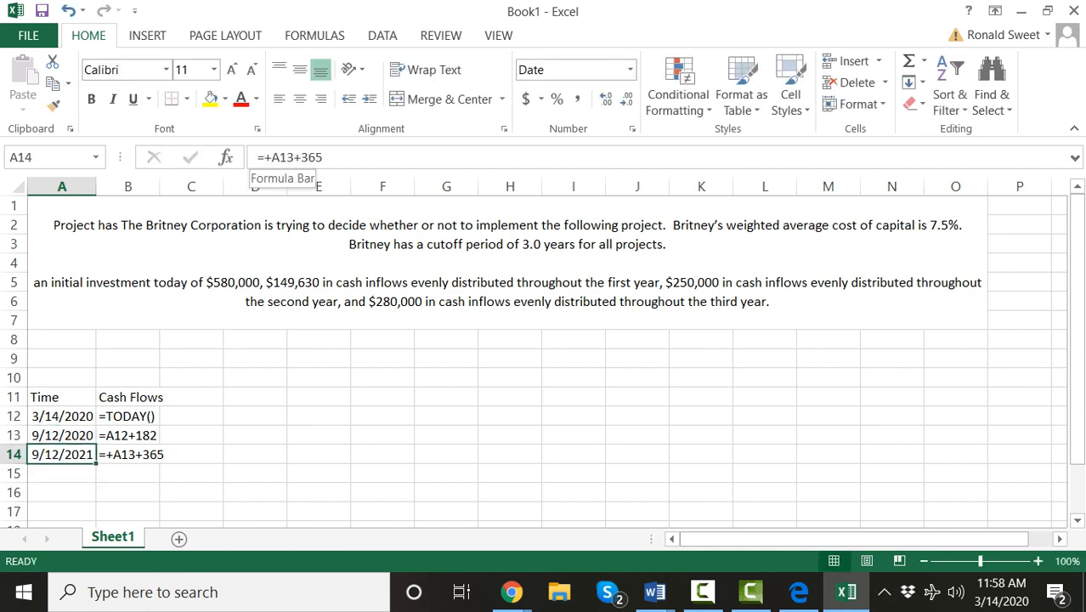
key(ctrl+c)
key(Down)
key(Return)
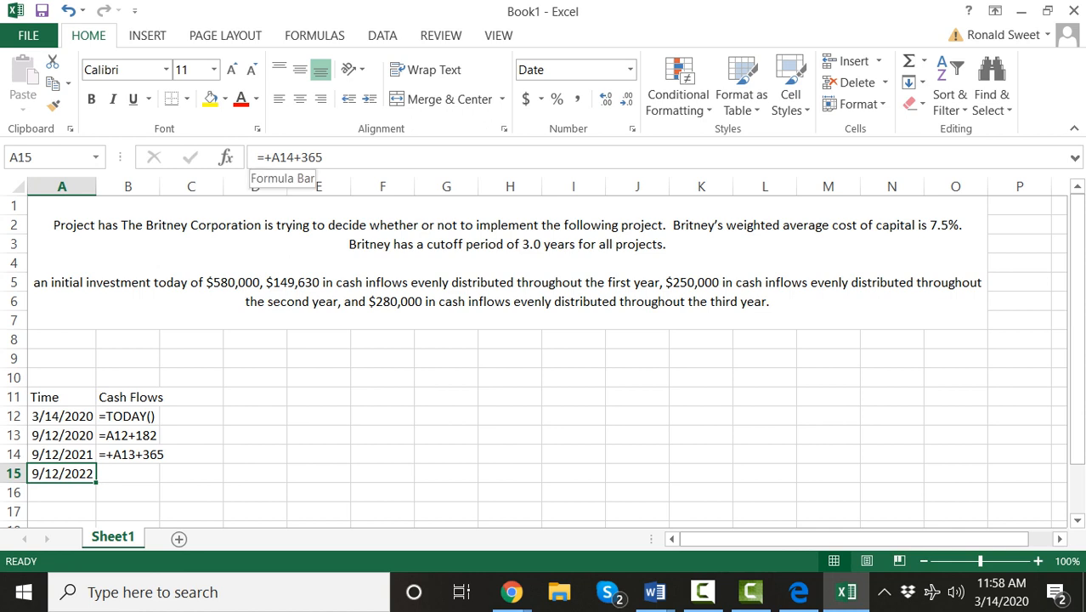
Step: Move the three text formulas from cells B12:B14 to the cells below the dates, starting at A16
key(Right)
key(Up)
key(Up)
key(Up)
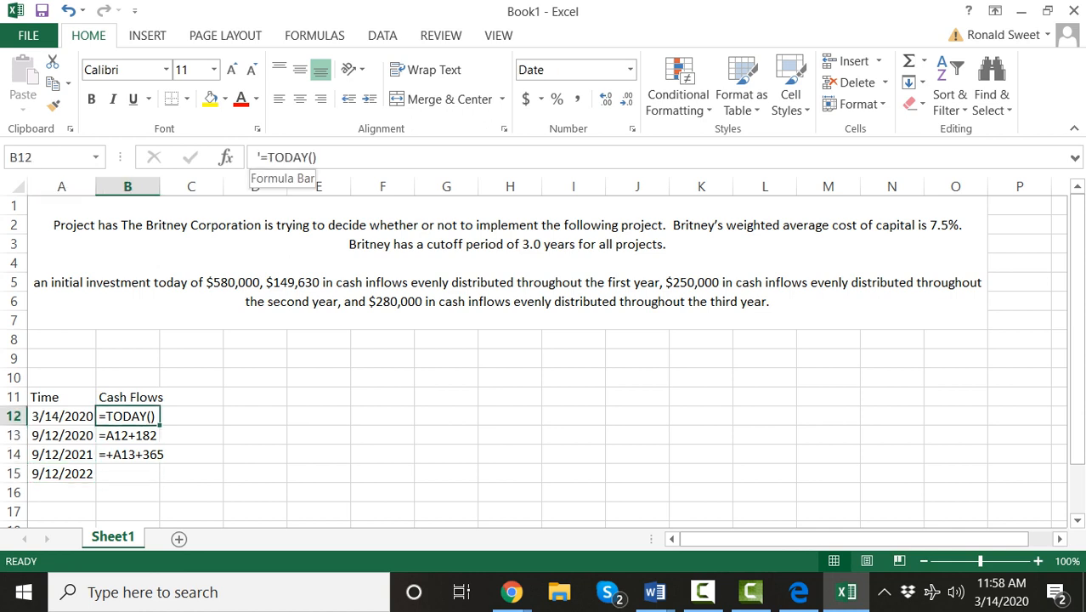
key(shift+Down)
key(shift+Down)
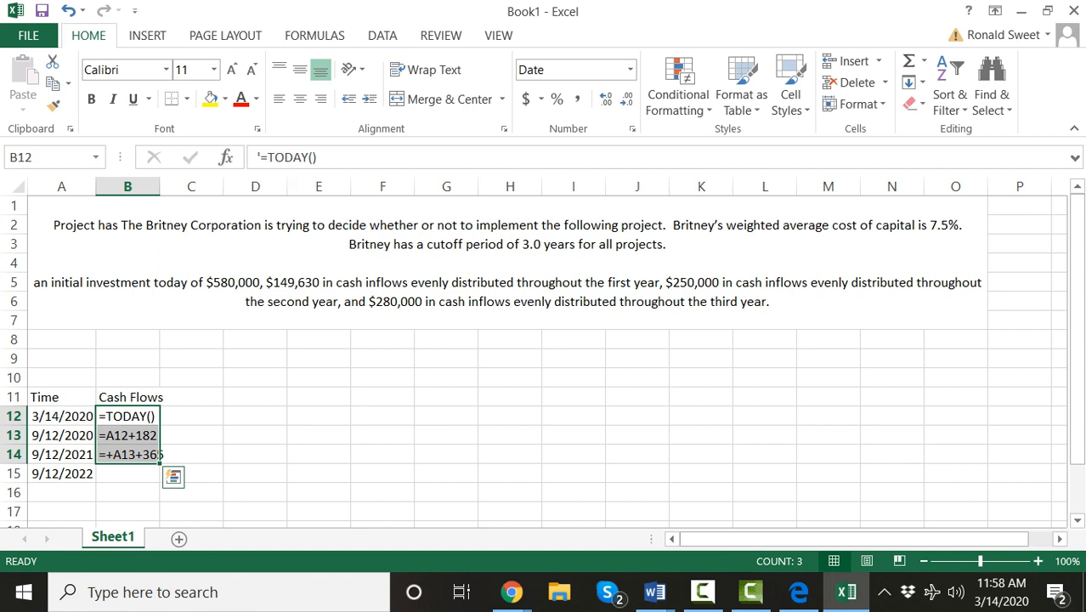
key(ctrl+c)
key(Down)
key(Down)
key(Left)
key(Down)
key(Down)
key(Return)
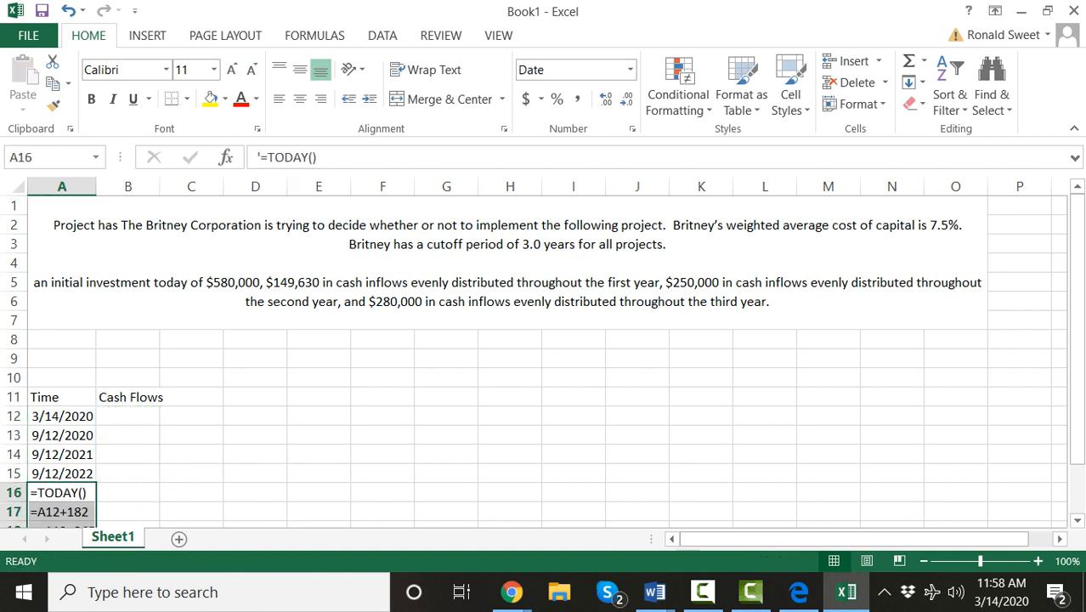
Step: Review the date formulas in cells A12:A15 against the problem text and the formula notes in A16:A18
key(Down)
key(Down)
key(Down)
key(Down)
key(Down)
key(Up)
key(Up)
key(Up)
key(Up)
key(Up)
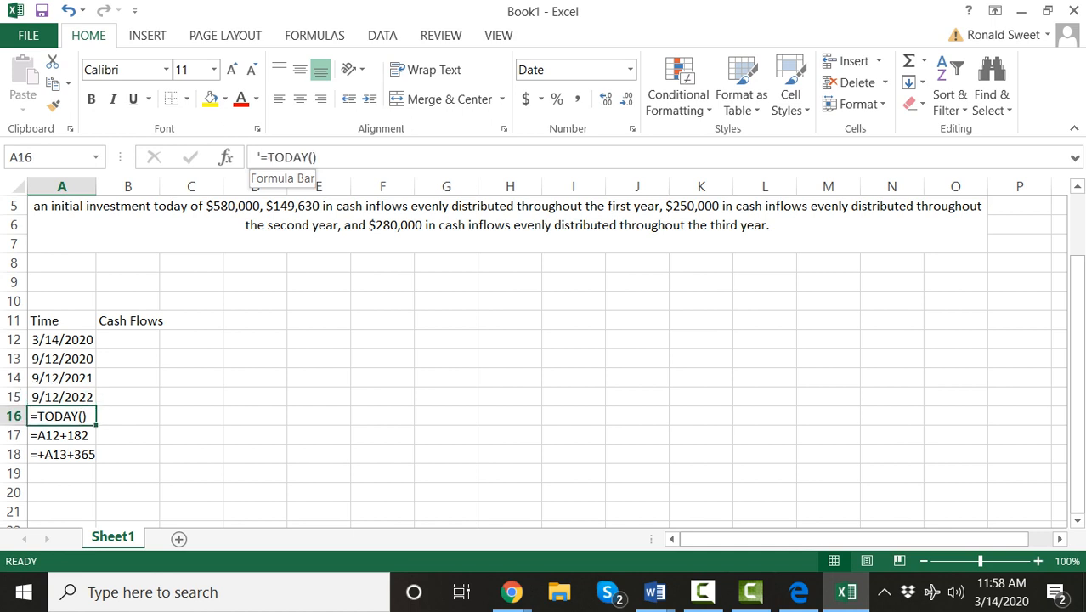
key(Up)
key(Down)
key(Up)
key(Up)
key(Up)
key(Up)
key(Down)
key(Down)
key(Down)
key(Down)
key(Down)
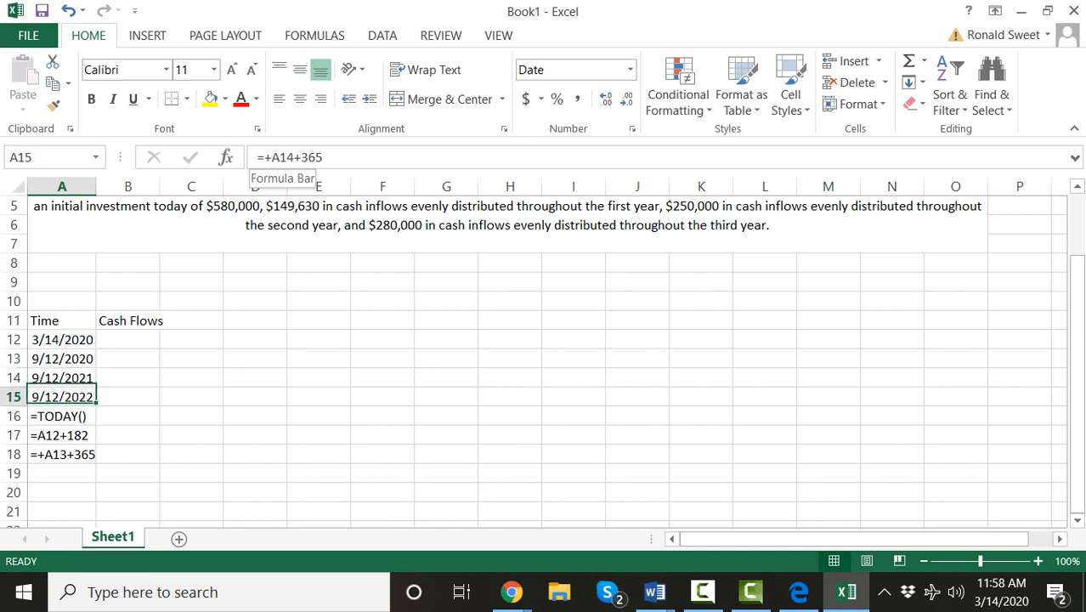
key(Down)
key(Down)
key(Down)
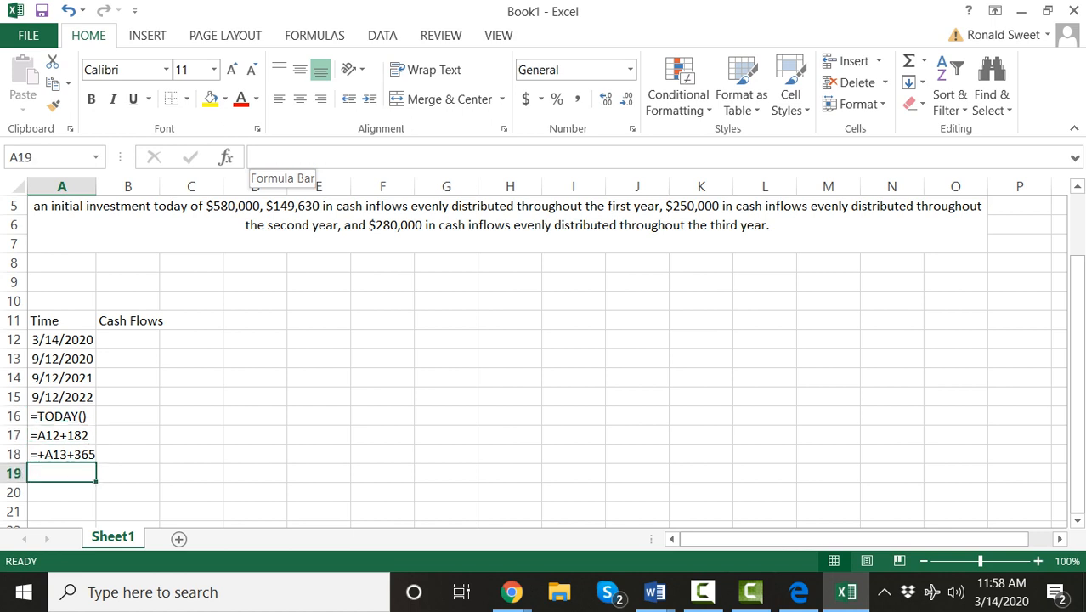
key(Up)
key(Up)
key(Up)
key(Up)
key(Up)
key(Up)
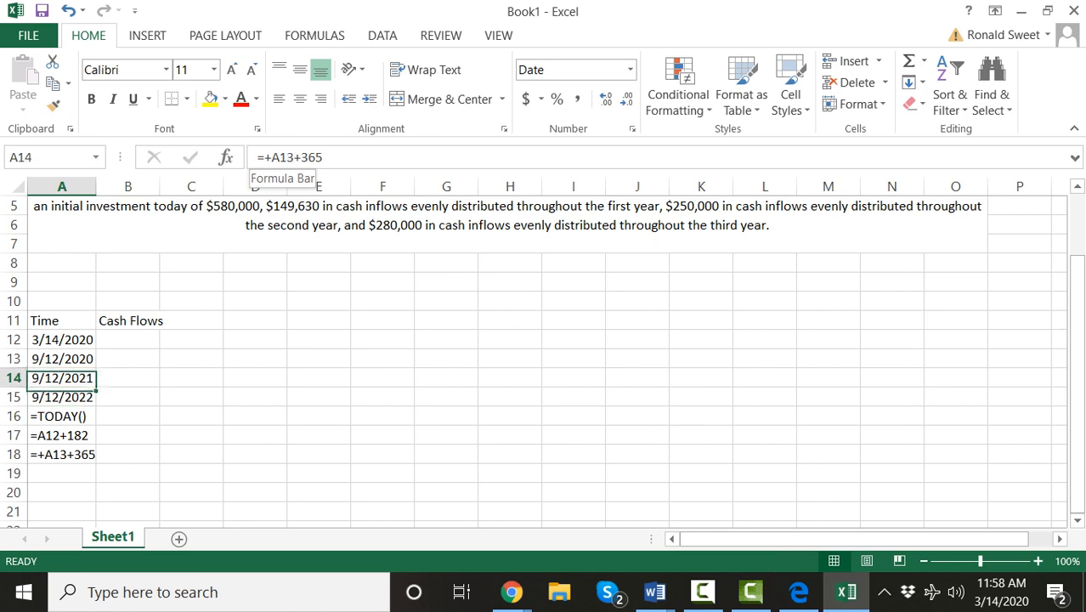
key(Down)
key(Up)
key(Up)
key(Up)
key(Up)
key(Up)
key(Up)
key(Up)
key(Up)
key(Up)
key(Up)
key(Up)
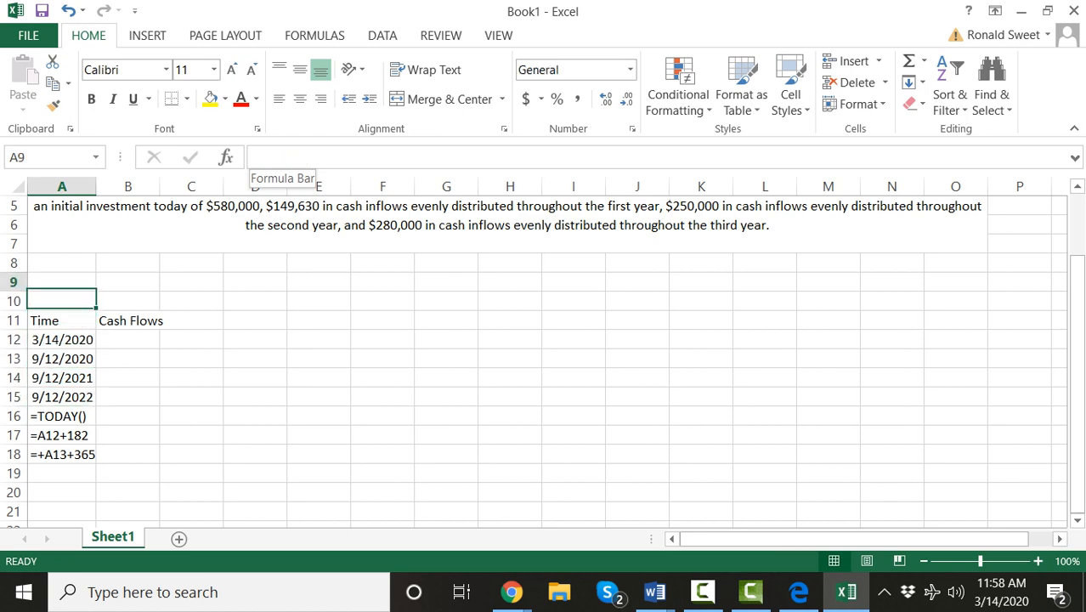
key(Down)
key(Down)
key(Down)
key(Down)
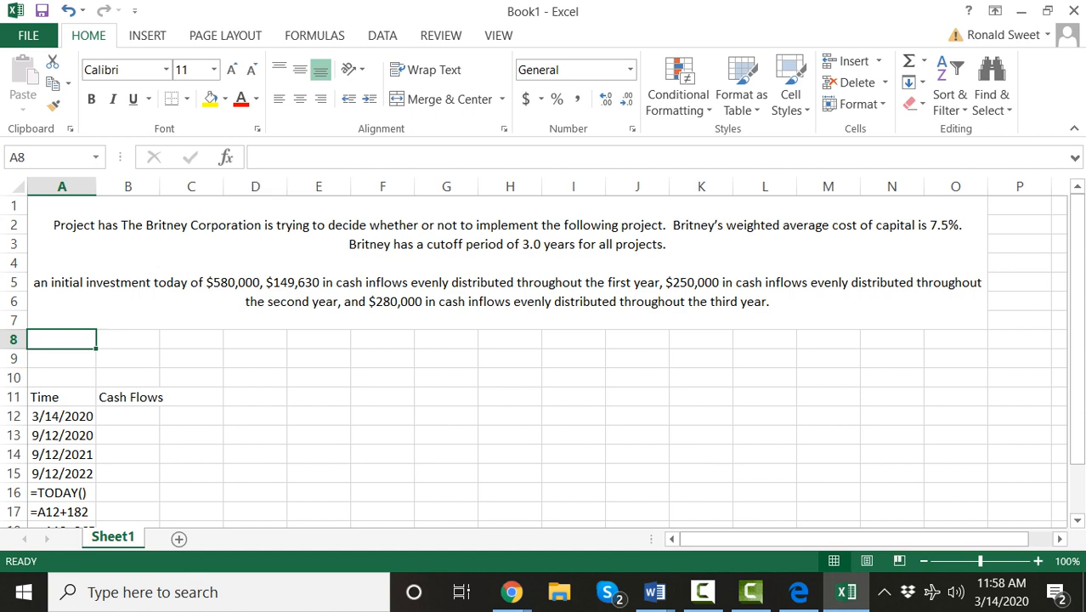
key(Down)
key(Down)
key(Down)
key(Down)
key(Down)
key(Down)
key(Down)
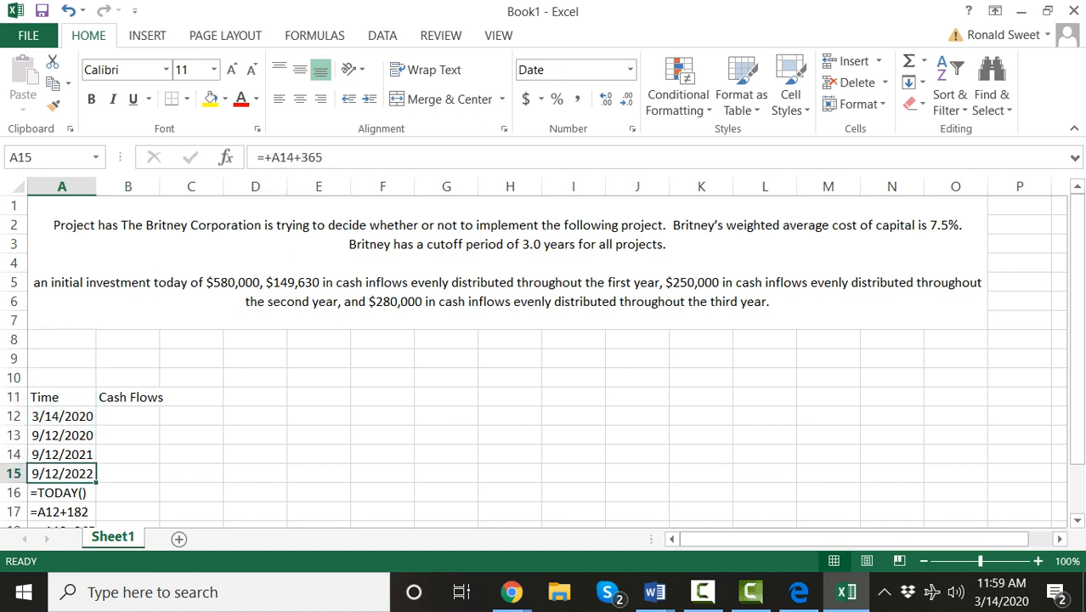
key(Down)
key(Down)
key(Down)
Step: Enter the initial investment of -580000 in cell B12 under Cash Flows
key(Right)
key(Up)
key(Up)
key(Up)
key(Up)
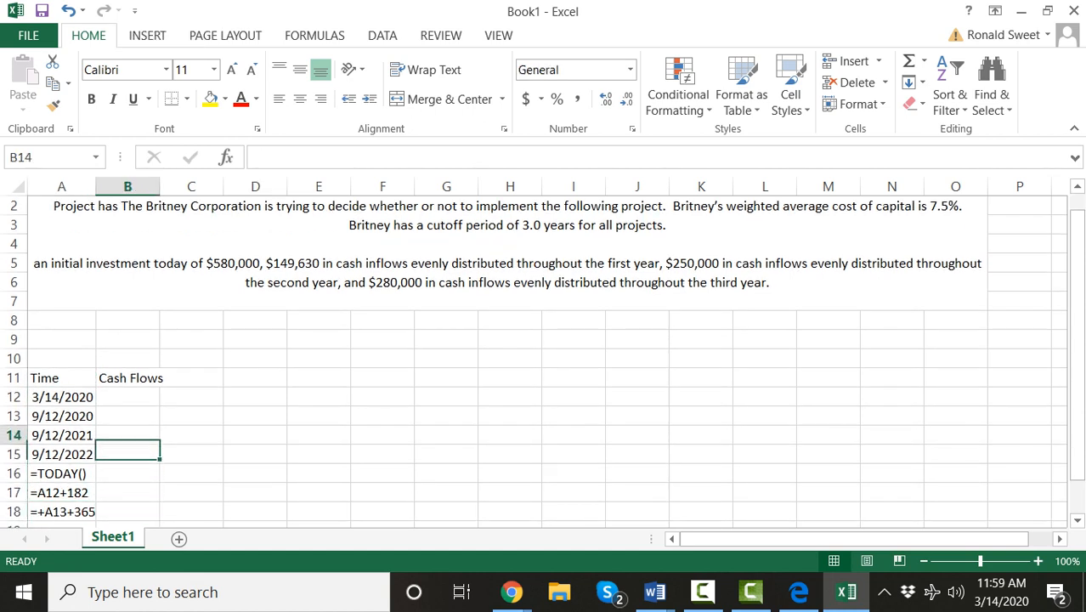
key(Up)
key(Up)
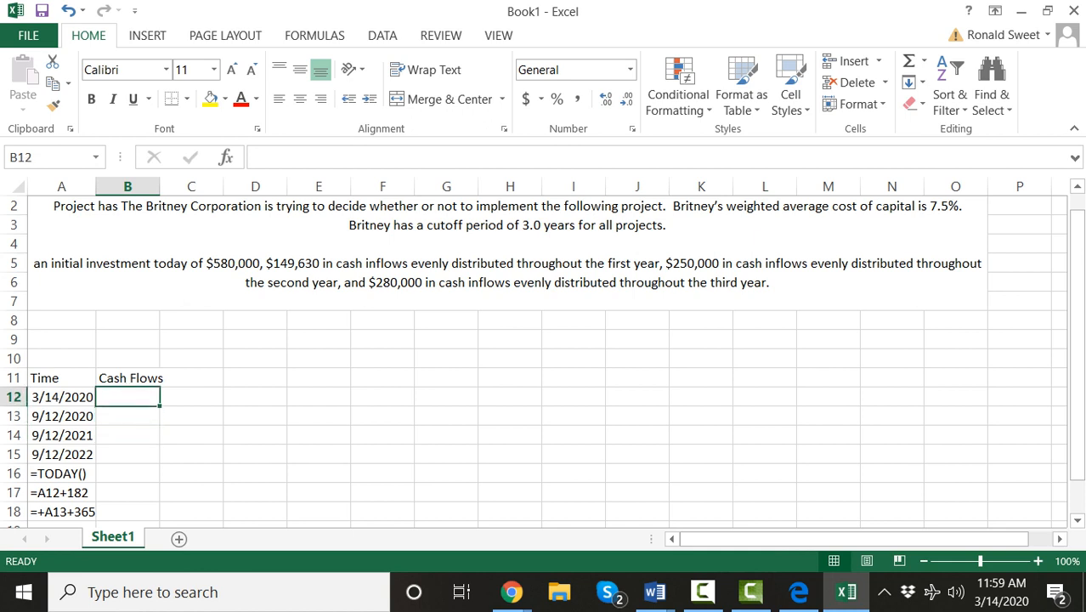
text(-580)
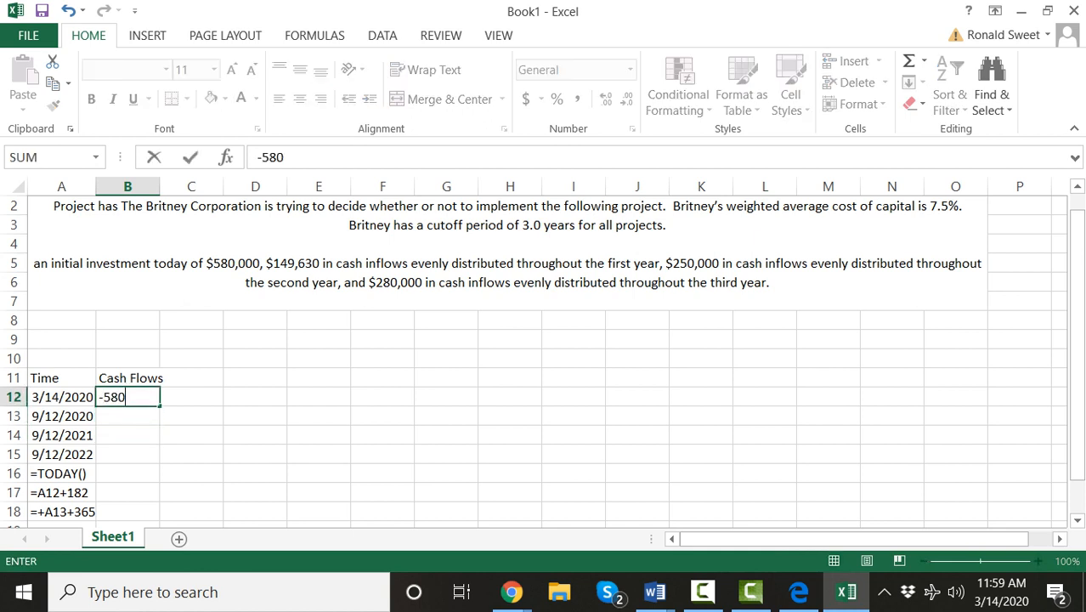
text(000)
key(Return)
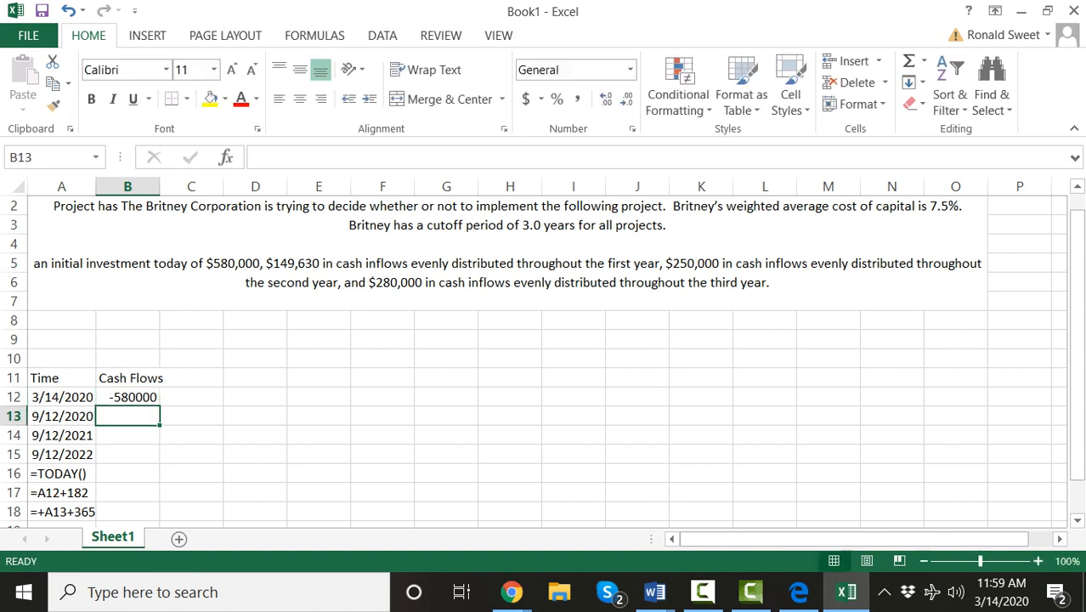
Step: Enter the yearly cash inflows 149630, 250000 and 280000 in cells B13, B14 and B15
text(+14)
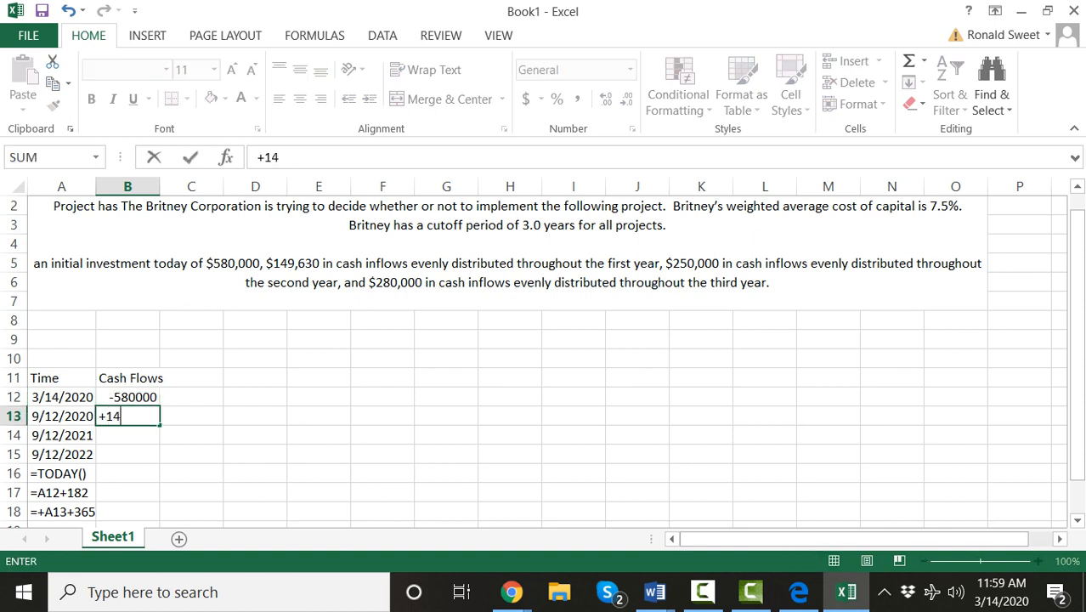
text(9630)
key(Return)
text(250000)
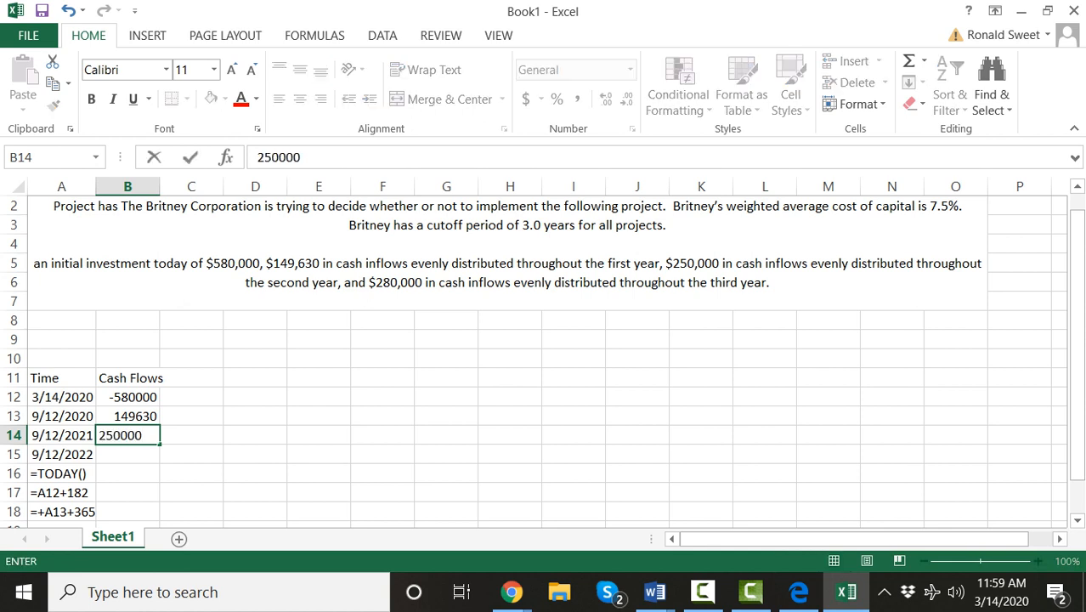
key(Return)
text(280000)
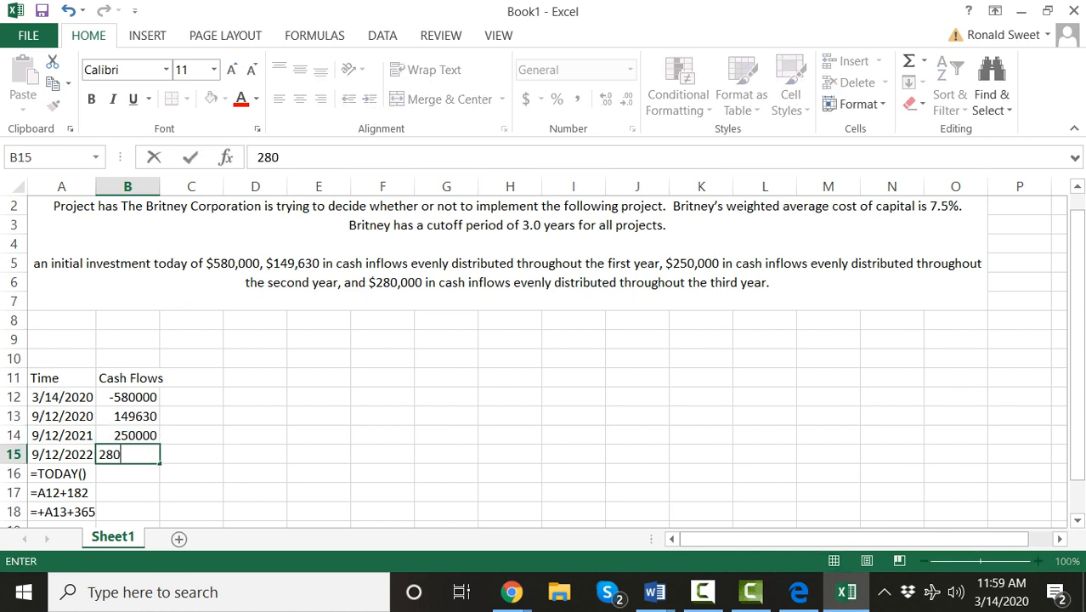
key(Return)
Step: Format the cash flows in B12:B15 as Accounting with a dollar sign and no decimal places
key(Up)
key(Up)
key(Up)
key(Up)
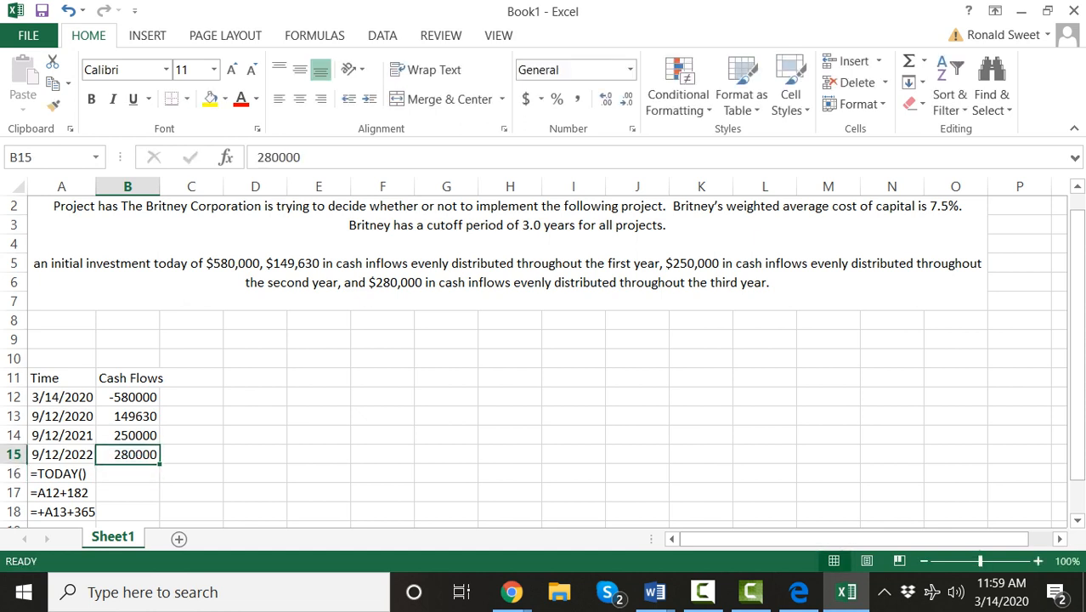
key(shift+Down)
key(shift+Down)
key(shift+Down)
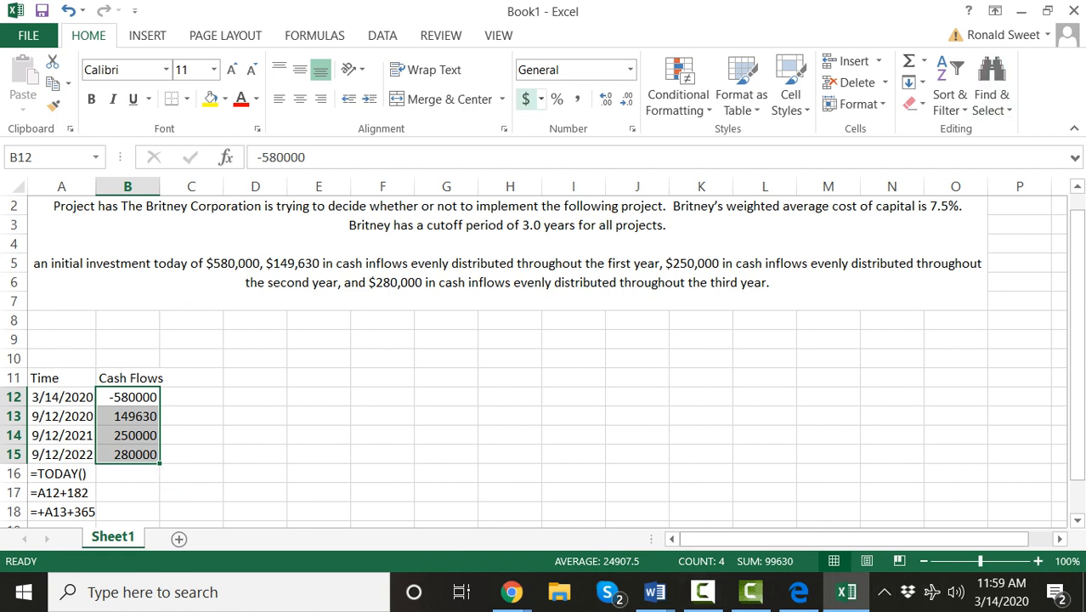
click(524, 98)
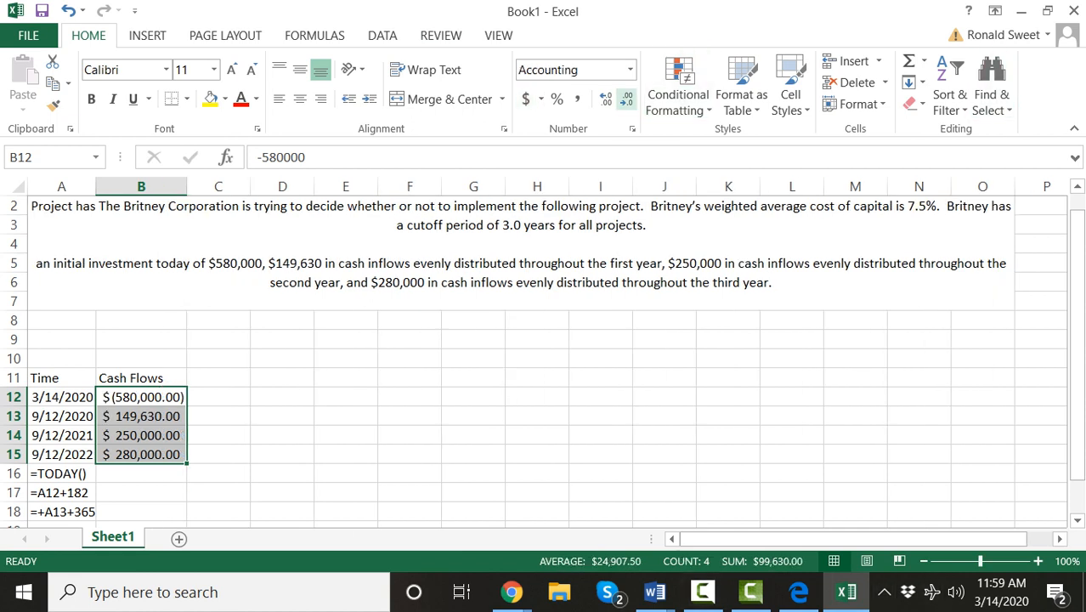
click(626, 99)
click(626, 98)
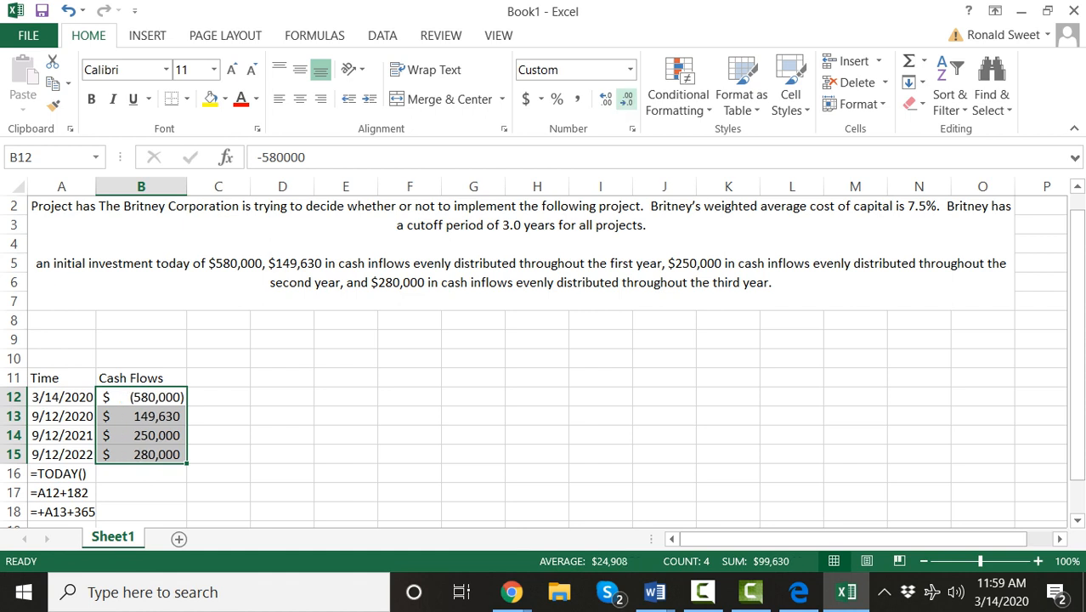
Step: Enter the label Net Present Value in cell B17 below the cash flows
scroll(544, 357, down, 1)
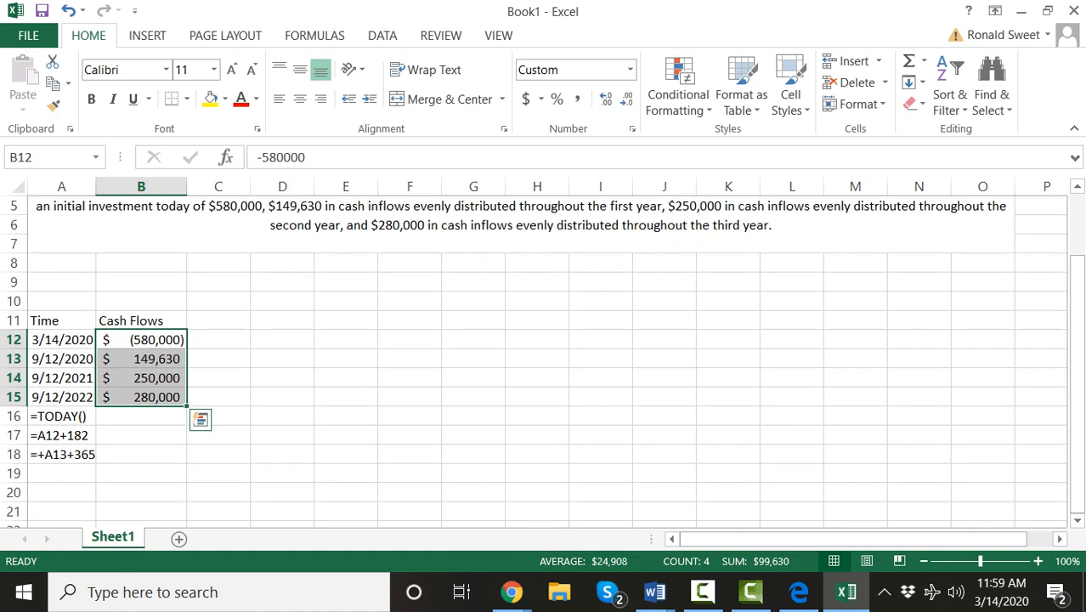
double_click(219, 473)
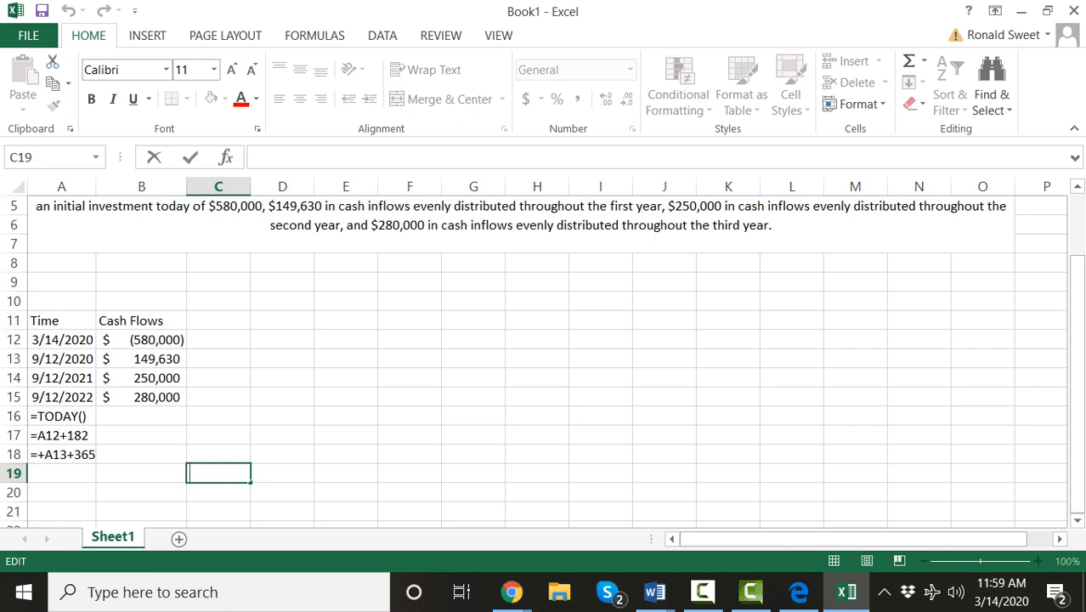
key(Escape)
key(Left)
key(Left)
key(Down)
key(Right)
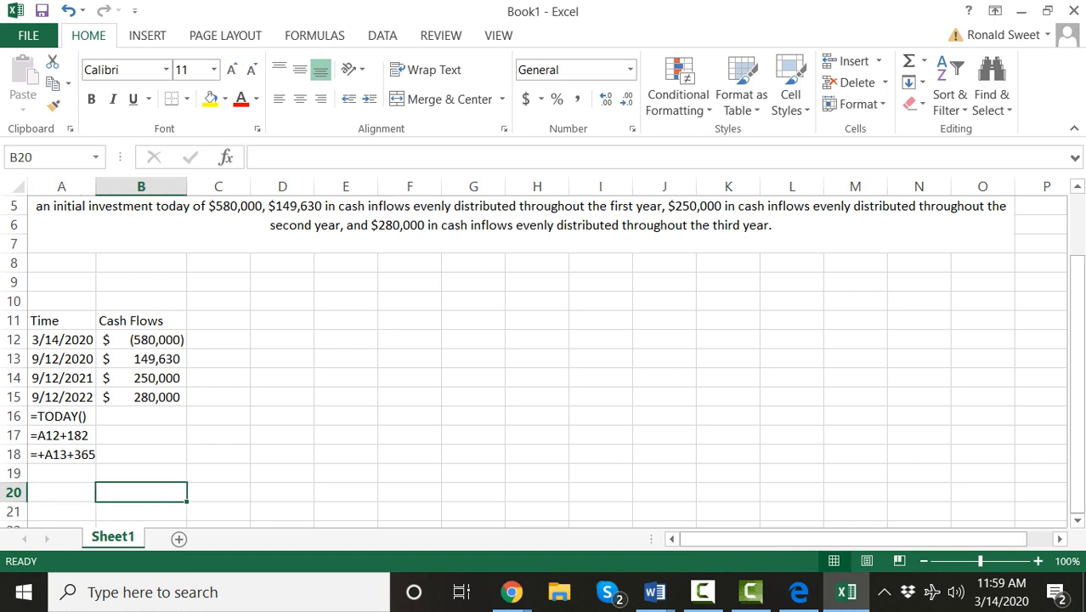
key(Up)
key(Up)
key(Up)
text(Ne)
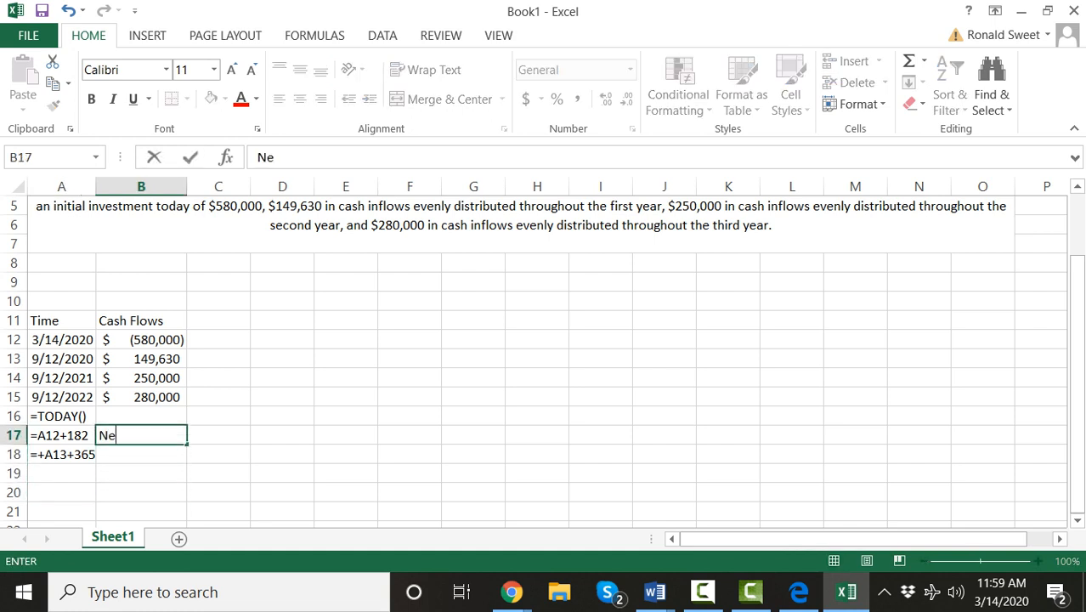
text(t Present Value)
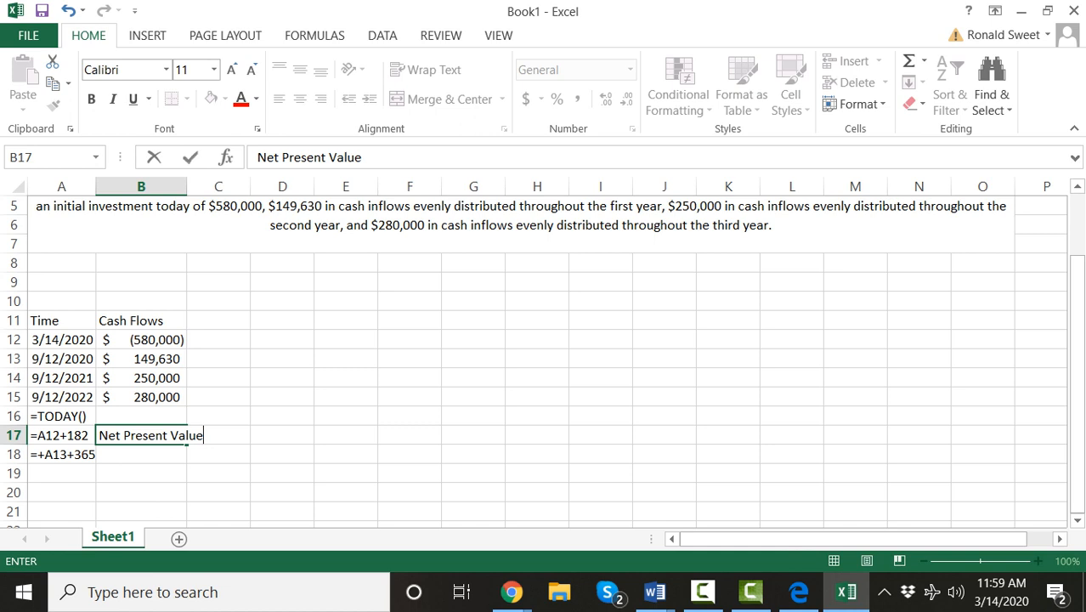
key(Return)
Step: Enter the labels Internal Rate of Return in cell B18 and Discounted Payback in cell B19
text(Internal)
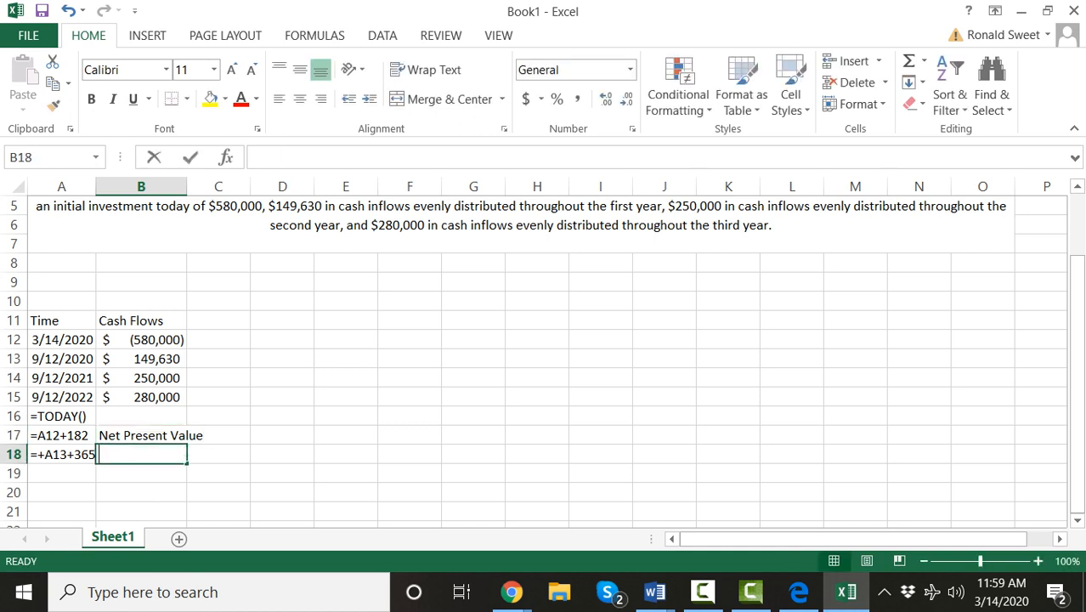
text( Ra)
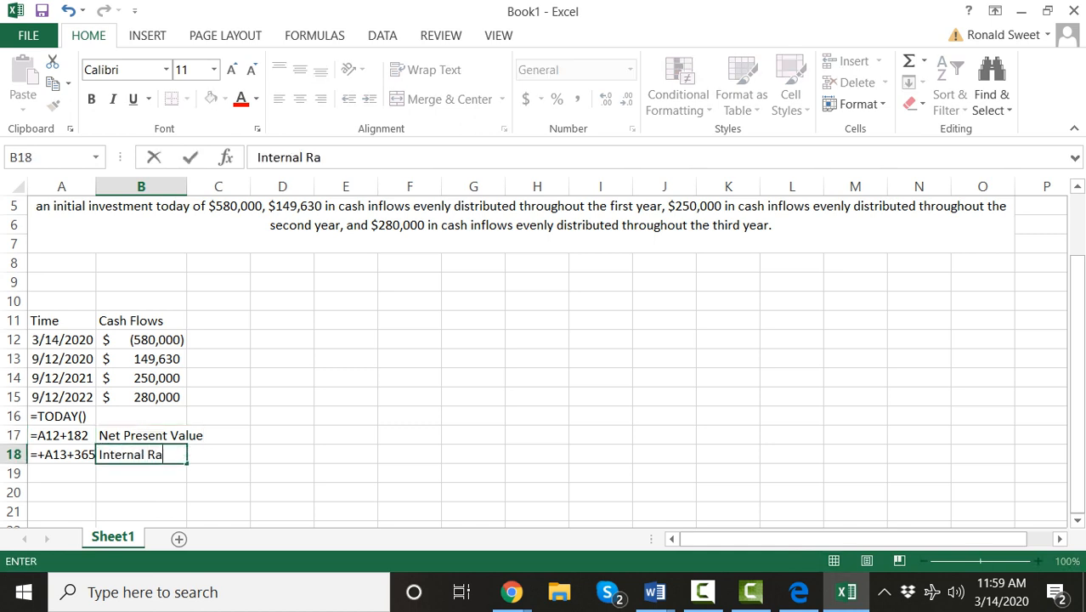
text(te of Return)
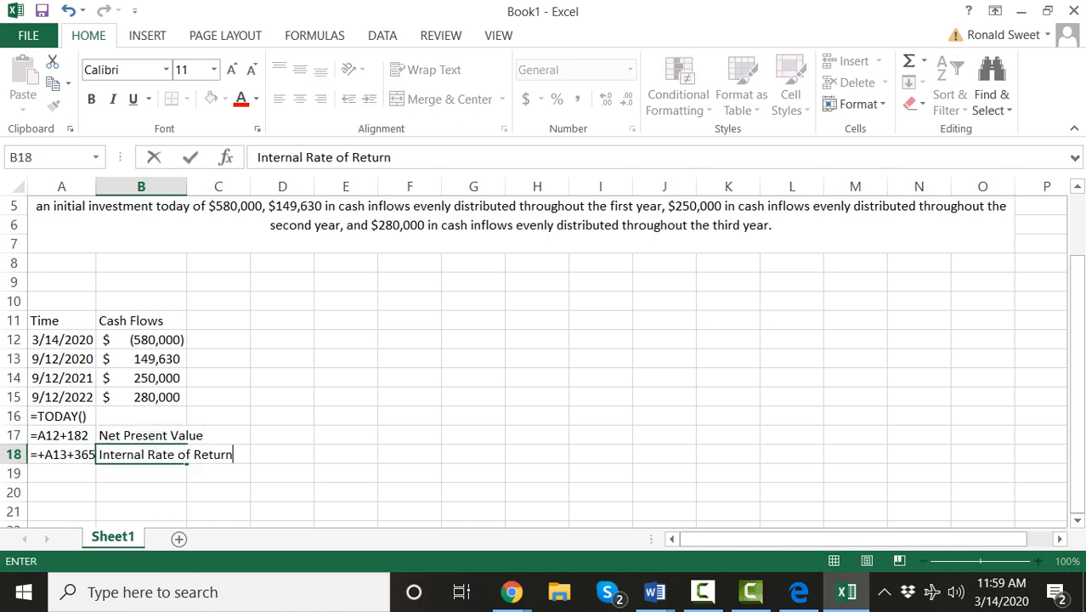
key(Return)
text(Discou)
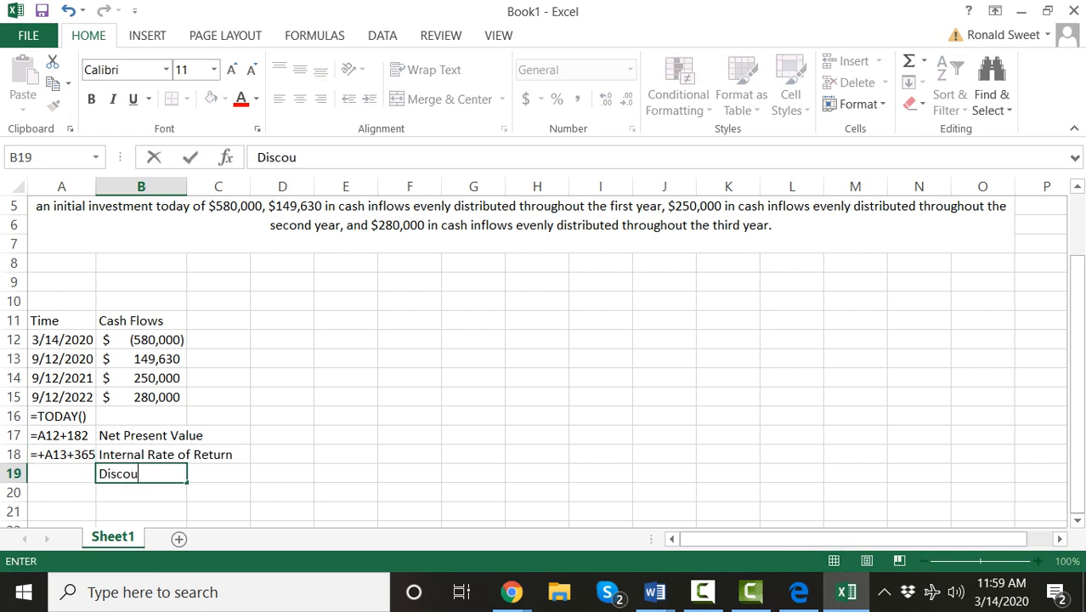
text(nted Payback)
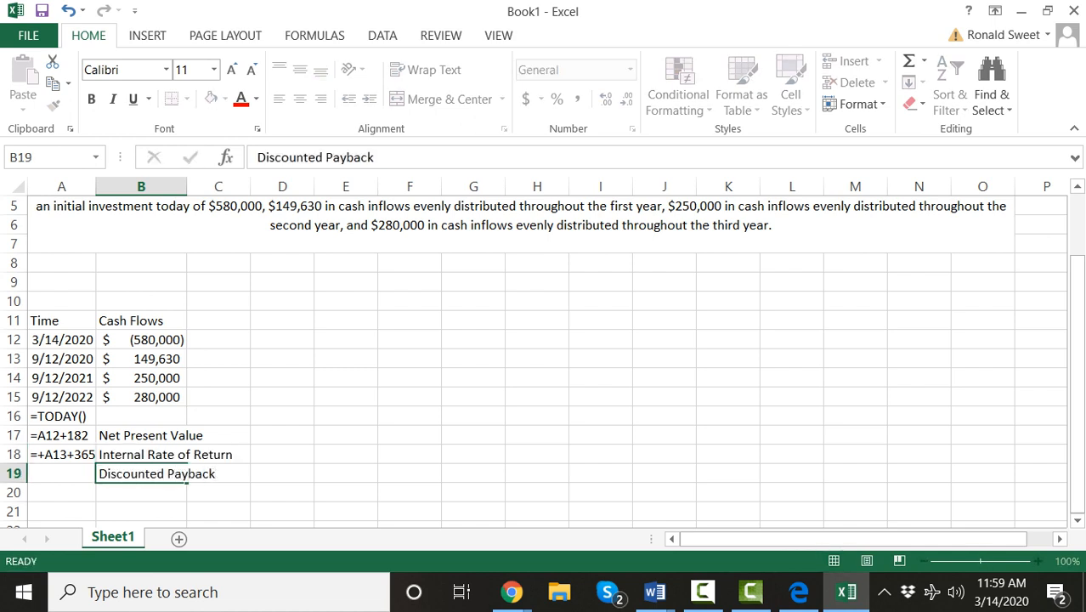
key(Return)
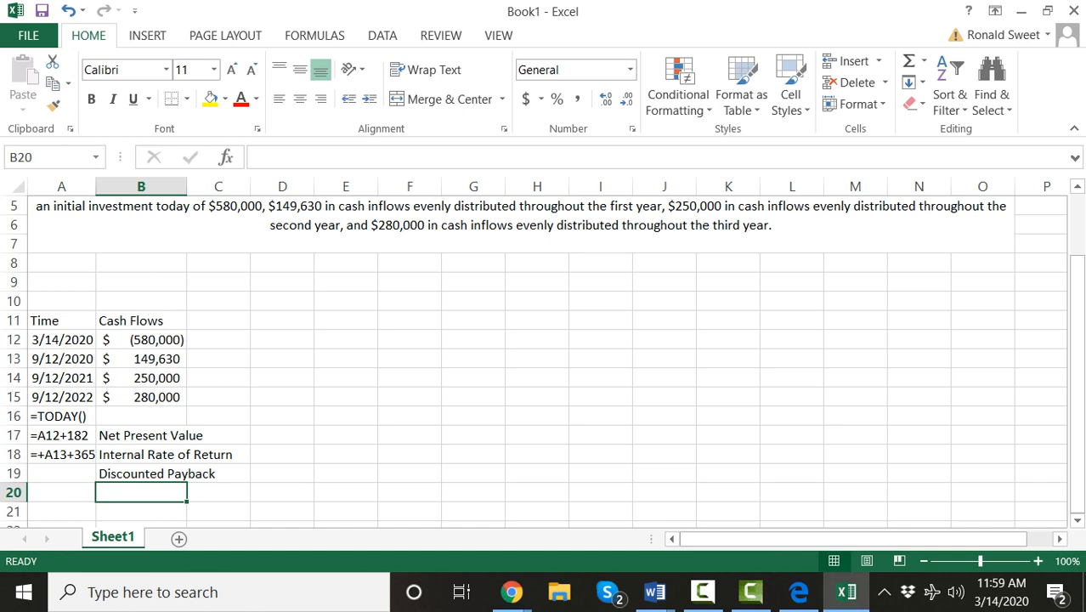
Step: Autofit the width of column B to its longest label and select cell C17
click(141, 186)
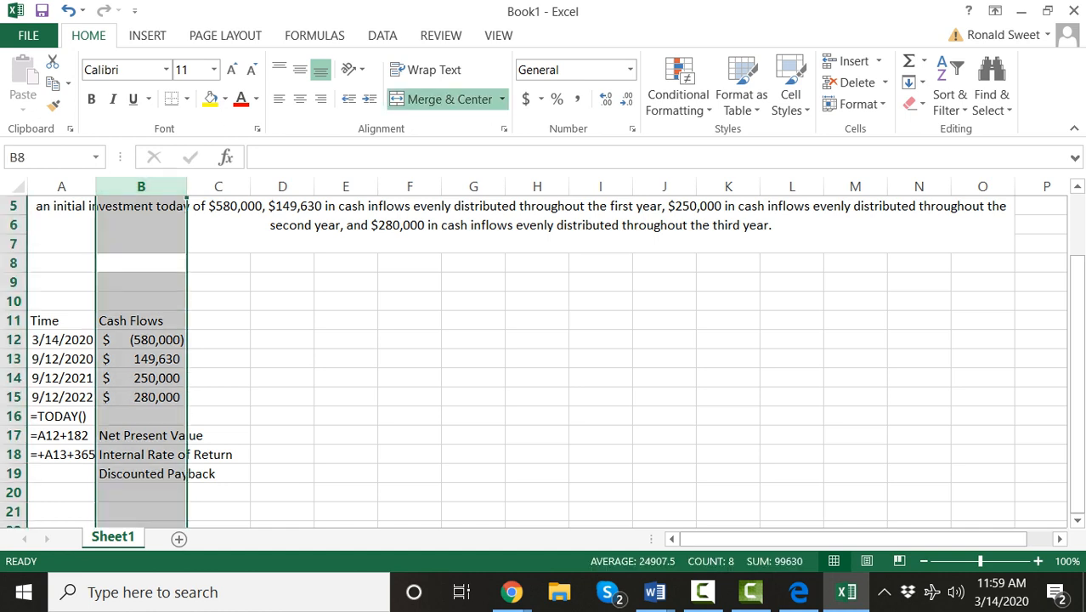
double_click(187, 186)
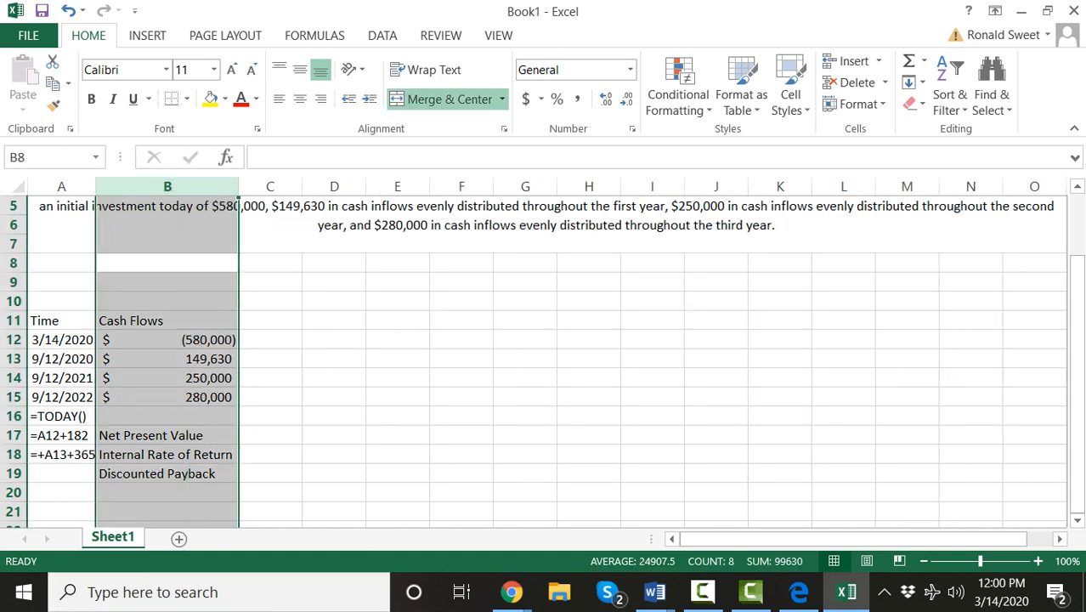
click(270, 435)
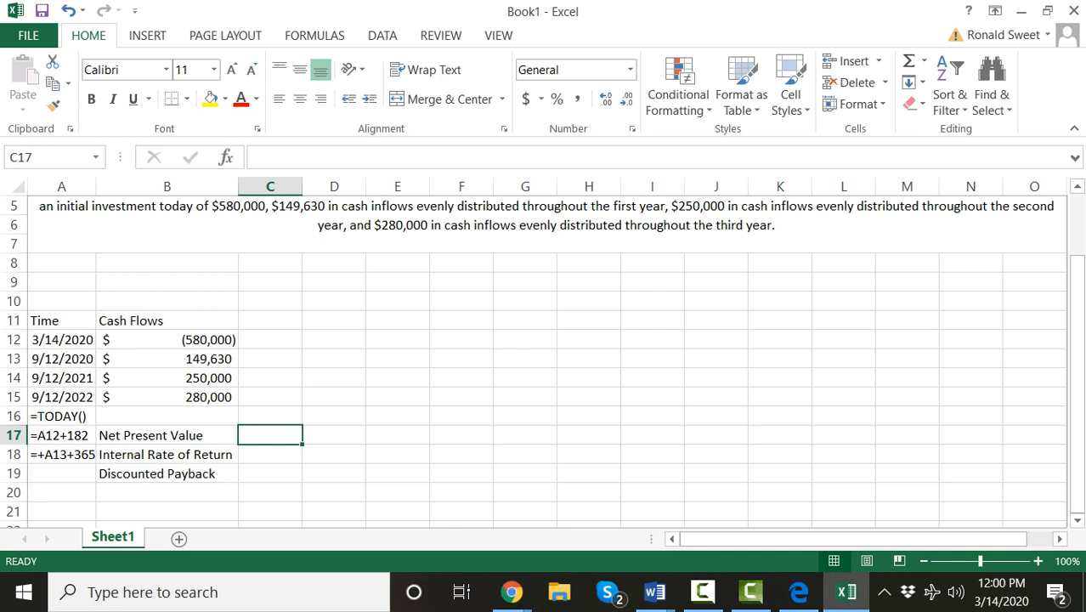
text(=x)
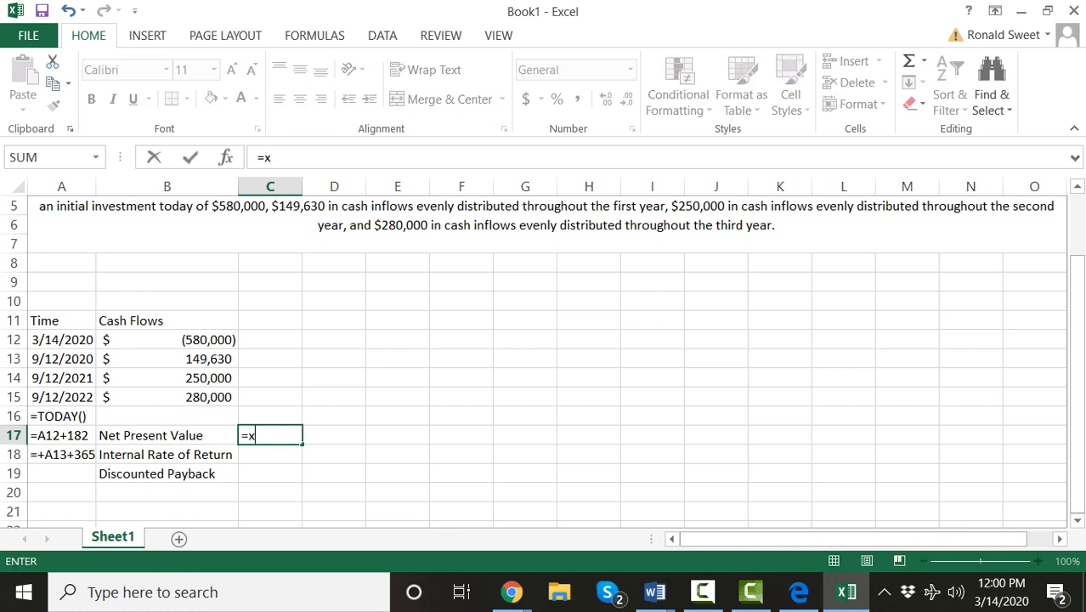
text(npv()
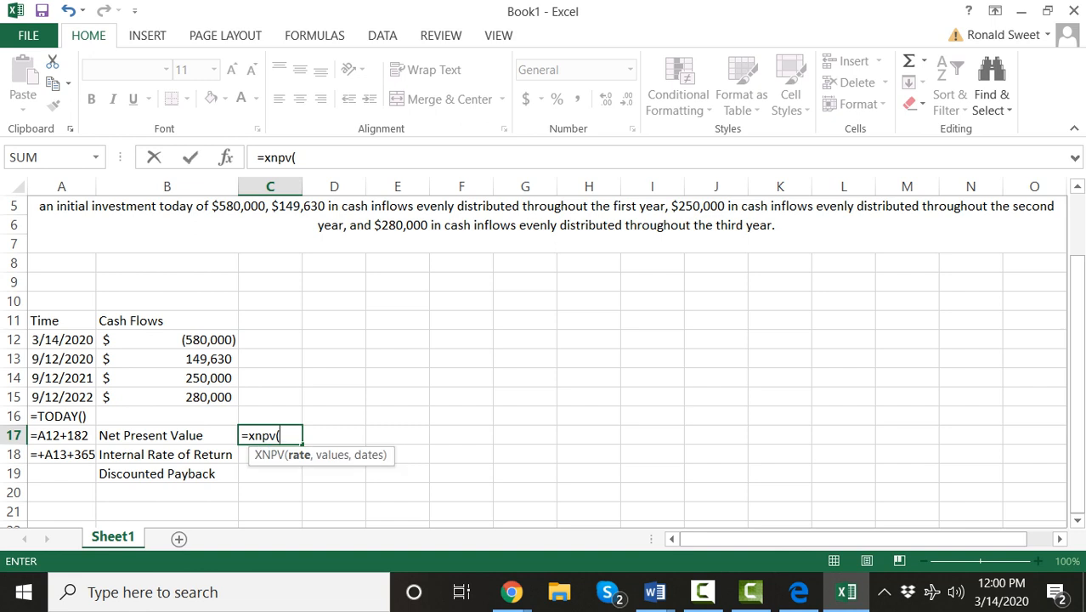
key(Escape)
key(Down)
key(Down)
key(Down)
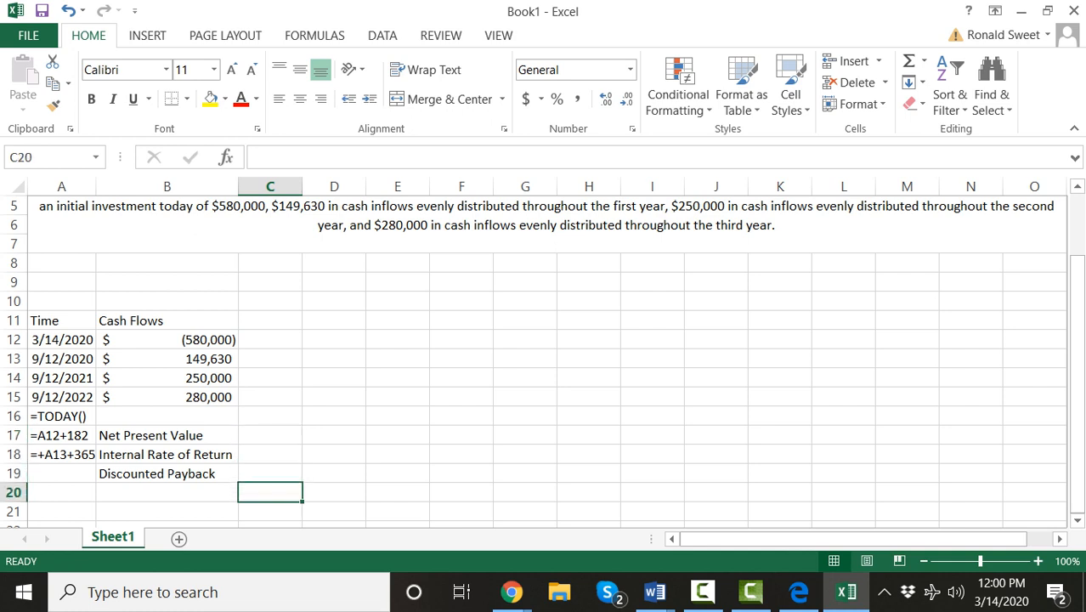
Step: Enter the label Discount Rate in cell A9 above the cash flow table
key(Up)
key(Up)
key(Up)
key(Up)
key(Up)
key(Up)
key(Up)
key(Up)
key(Up)
key(Up)
key(Up)
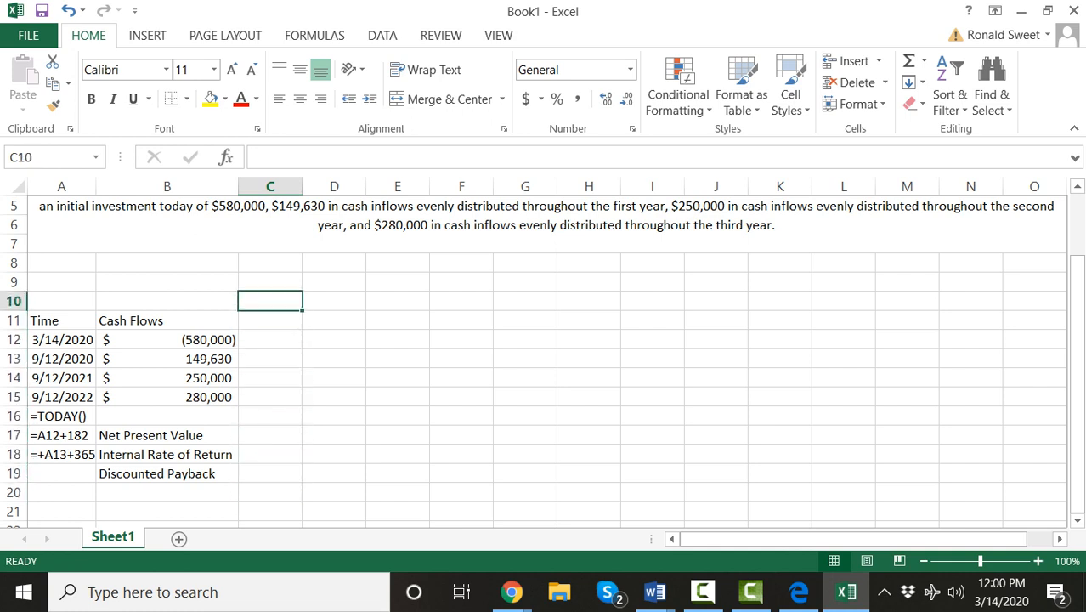
key(Left)
key(Left)
text(Disc)
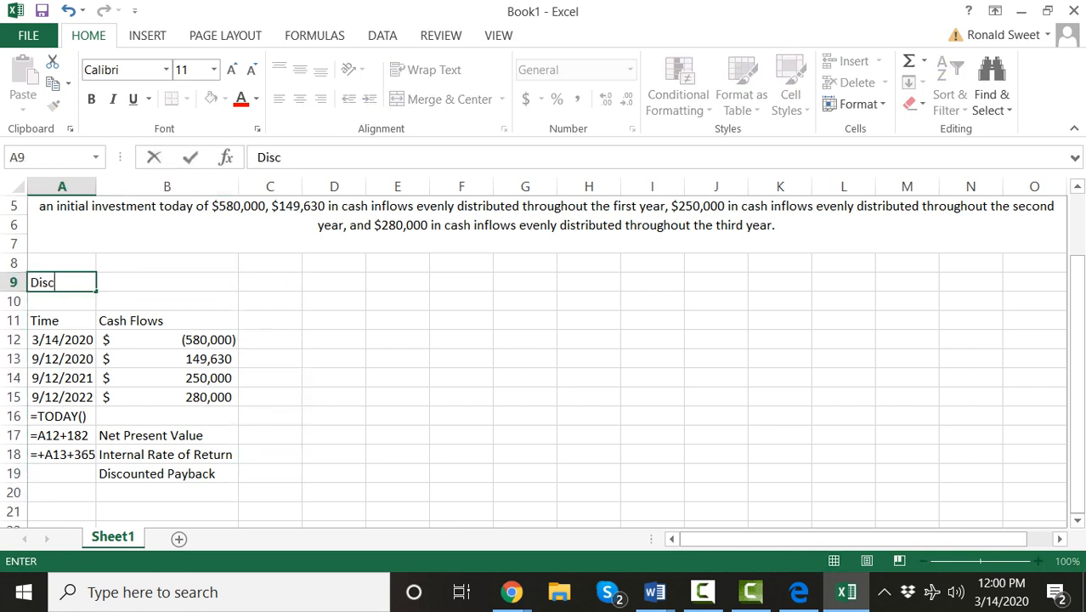
text(ount Rate)
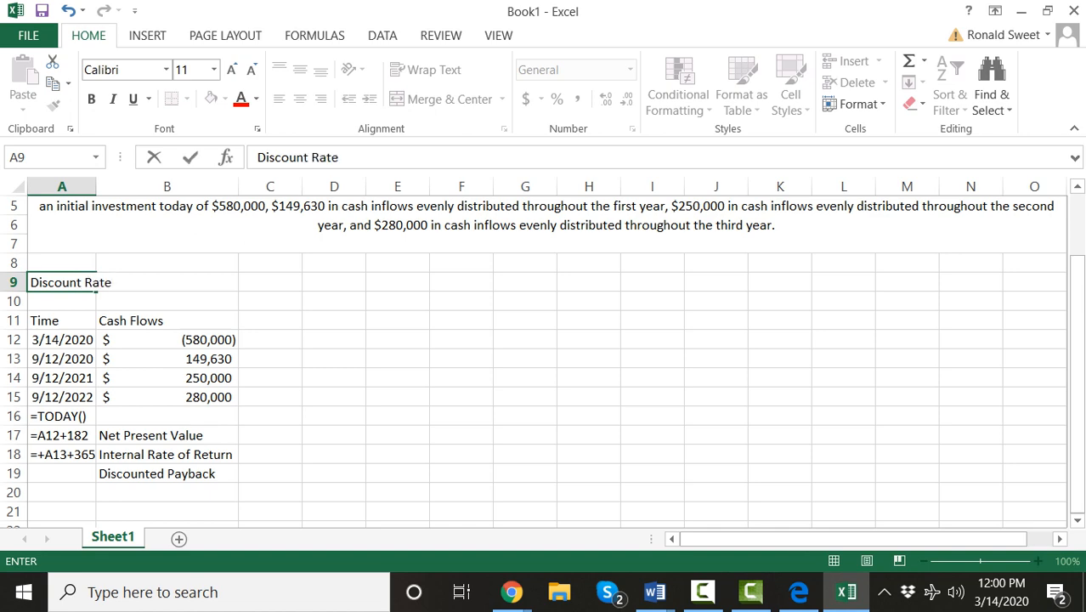
Step: Enter the weighted average cost of capital, 7.5%, as the discount rate in cell C9
key(Right)
key(Right)
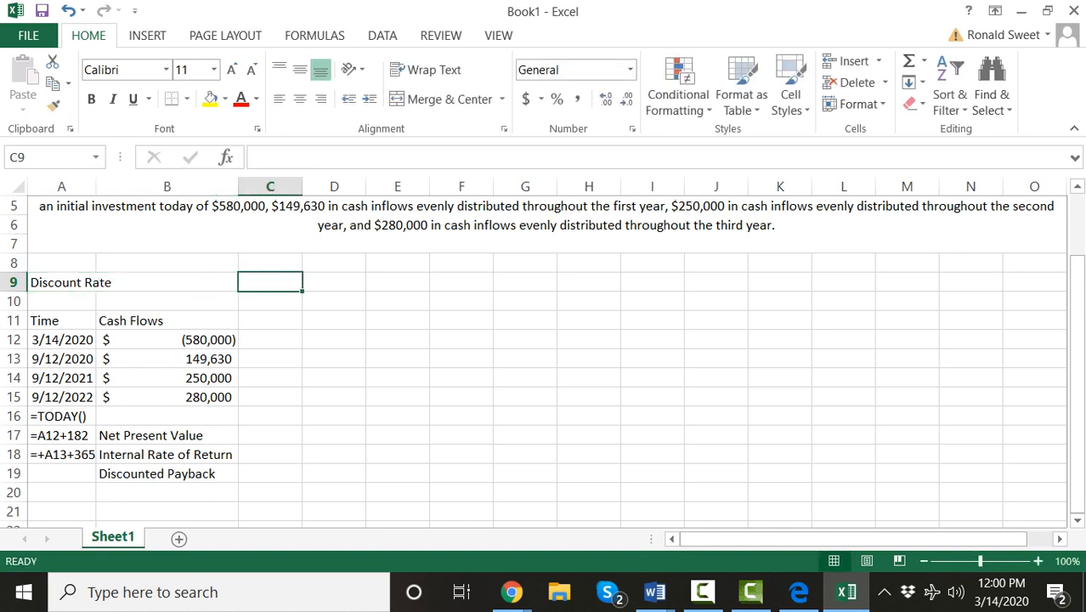
scroll(544, 357, up, 1)
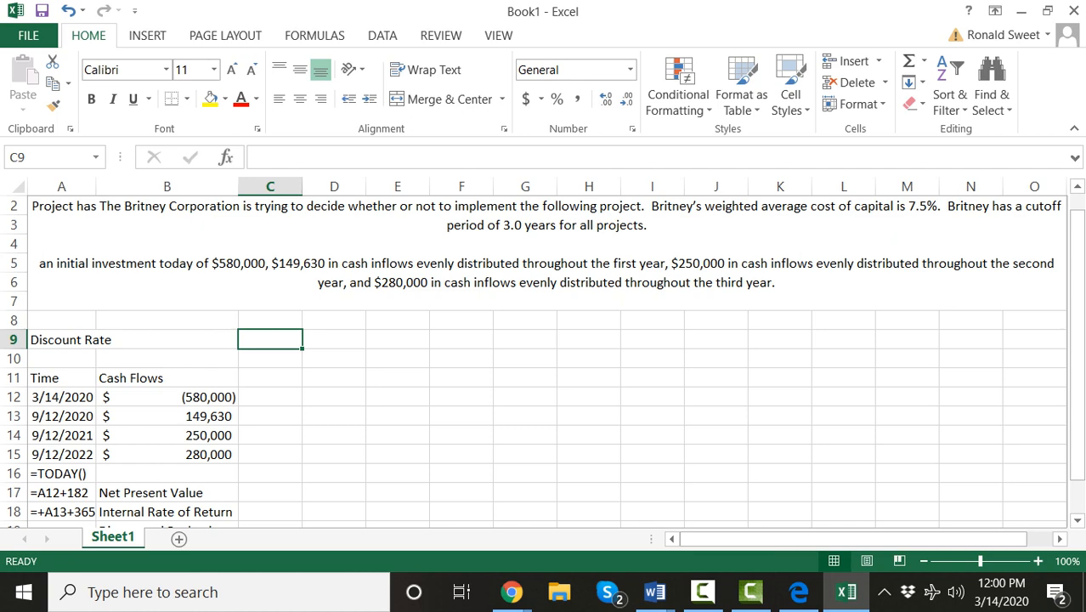
scroll(544, 356, up, 1)
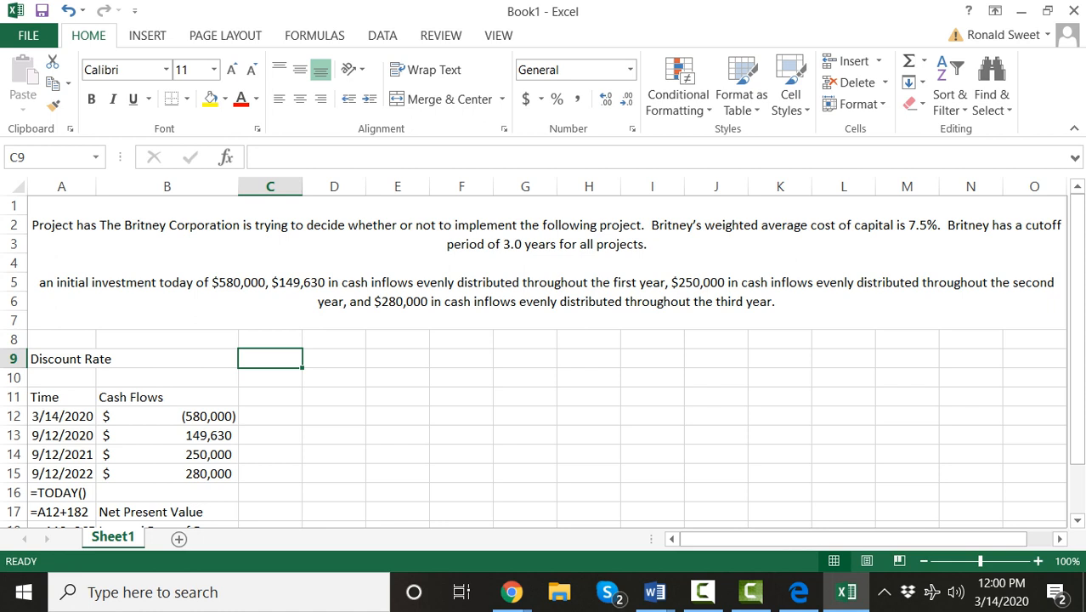
text(7.5%)
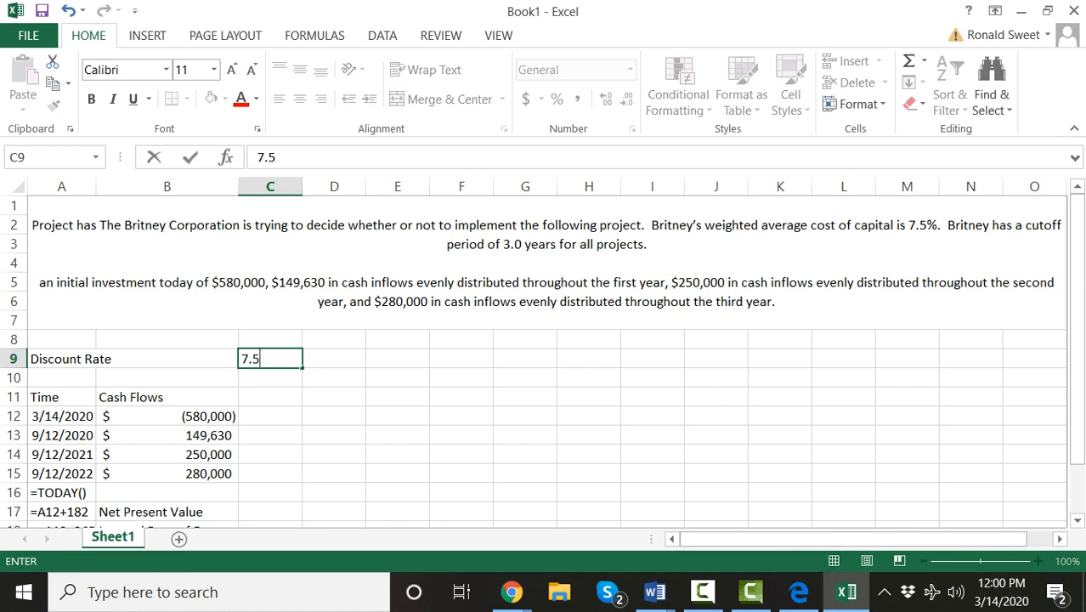
key(ctrl+Return)
Step: Calculate the net present value in C17 with the formula =XNPV(C9,B12:B15,A12:A15)
key(Down)
key(Down)
key(Down)
key(Down)
key(Down)
key(Down)
key(Down)
key(Down)
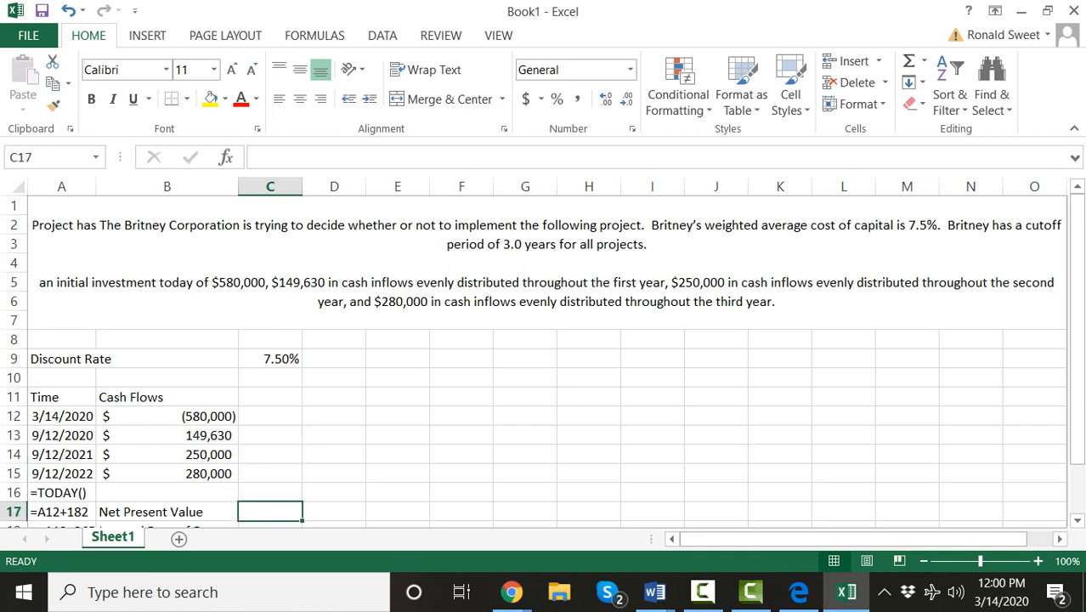
text(=x)
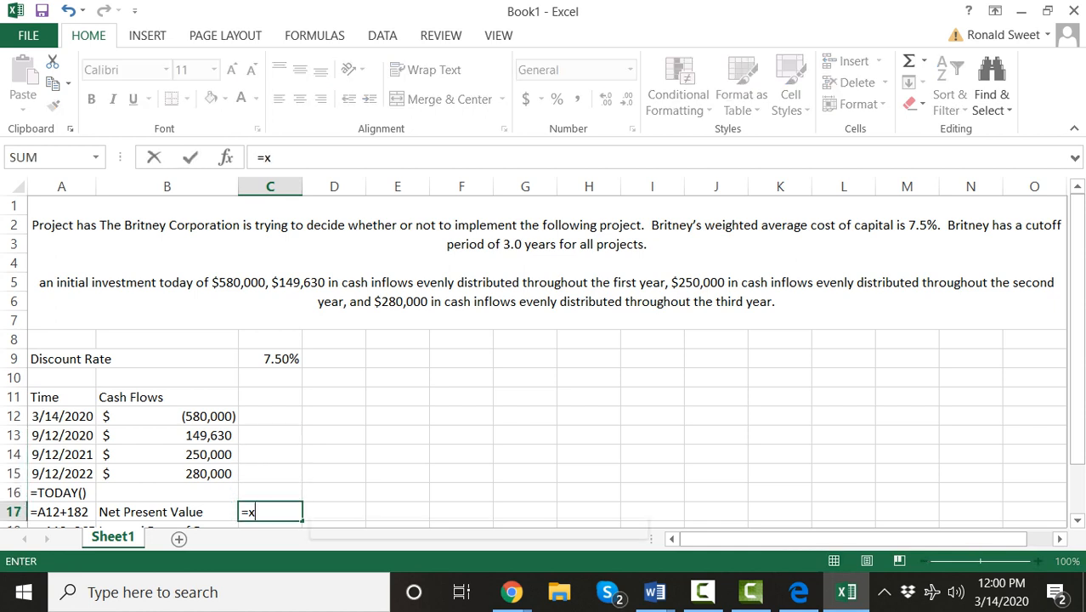
text(npv()
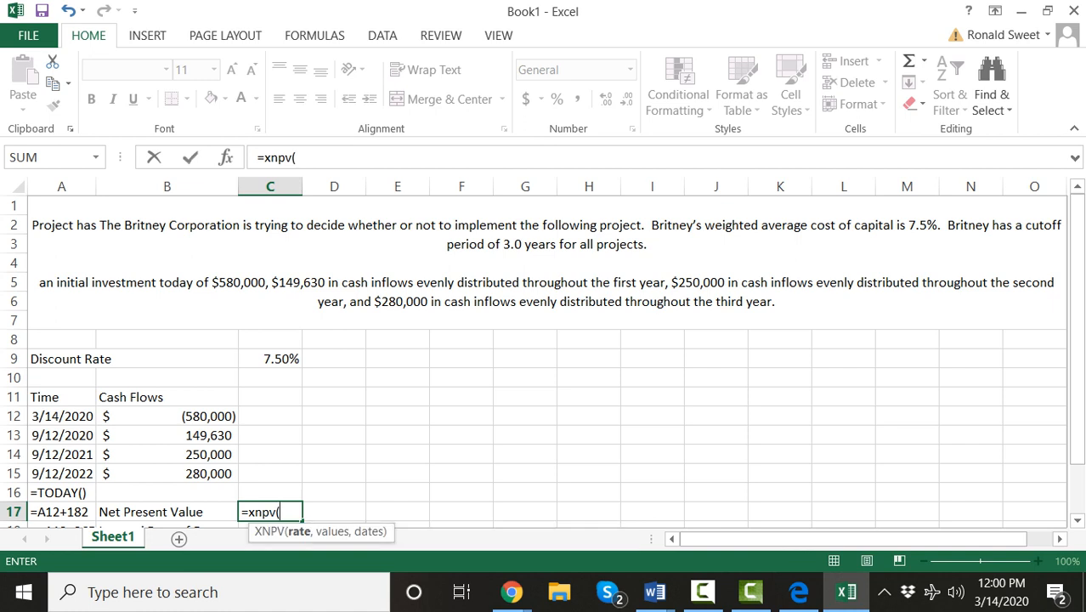
click(270, 358)
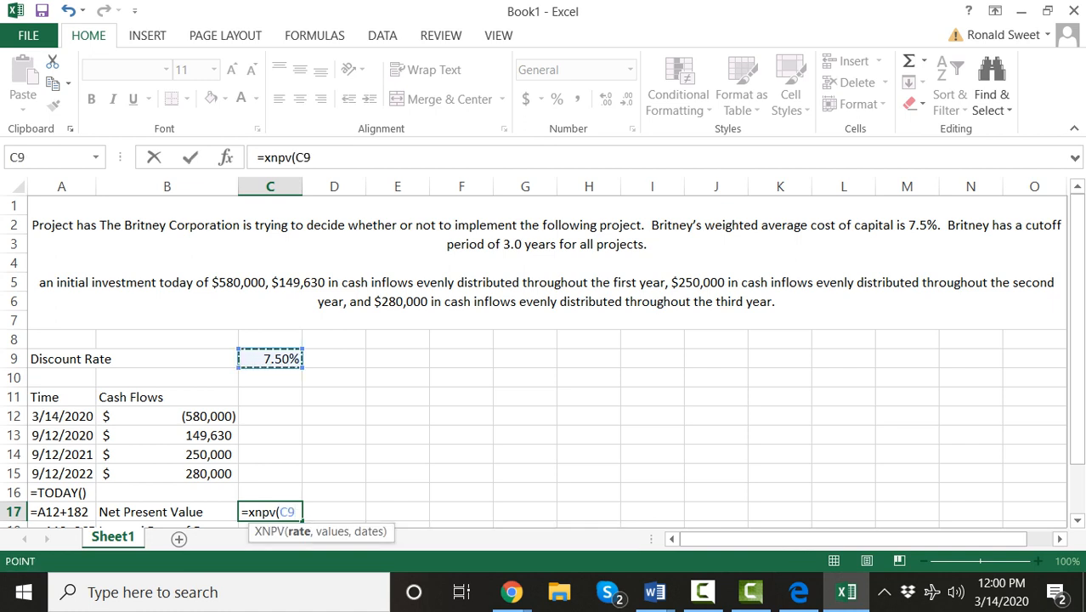
text(,)
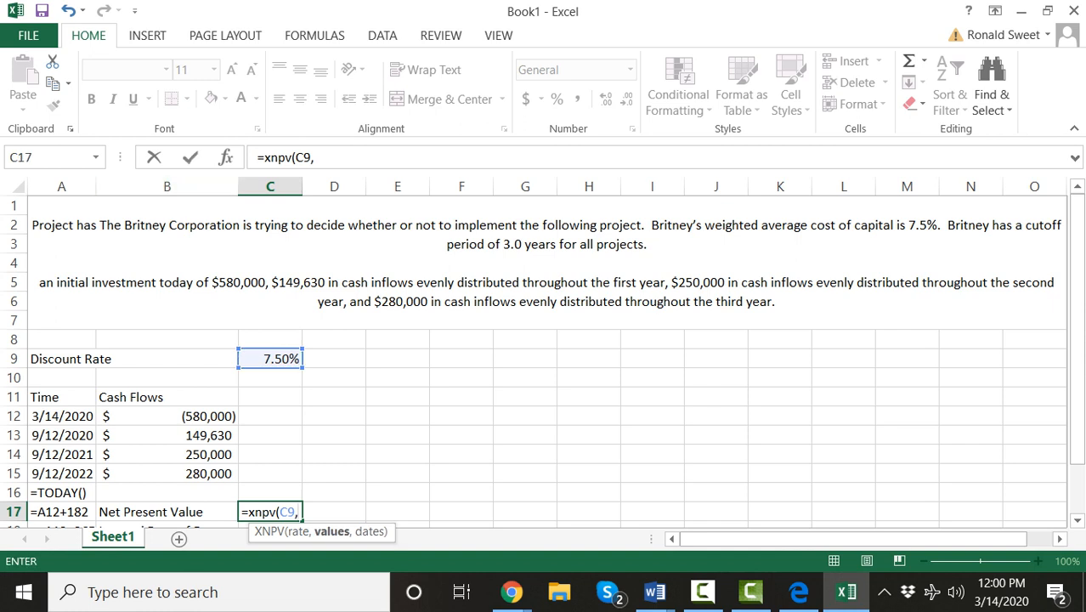
drag(225, 416, 230, 473)
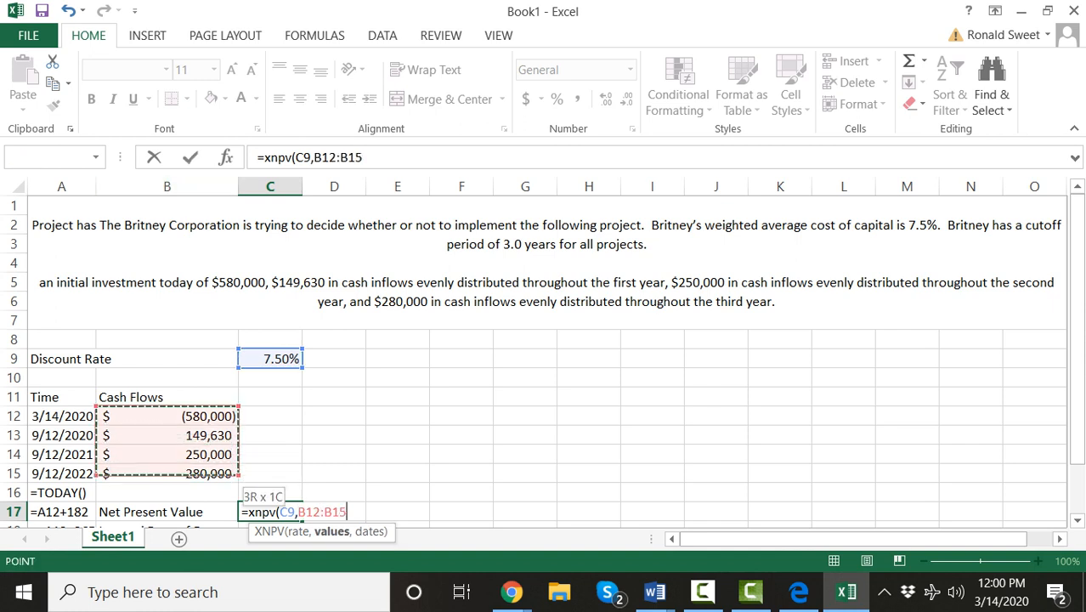
text(,)
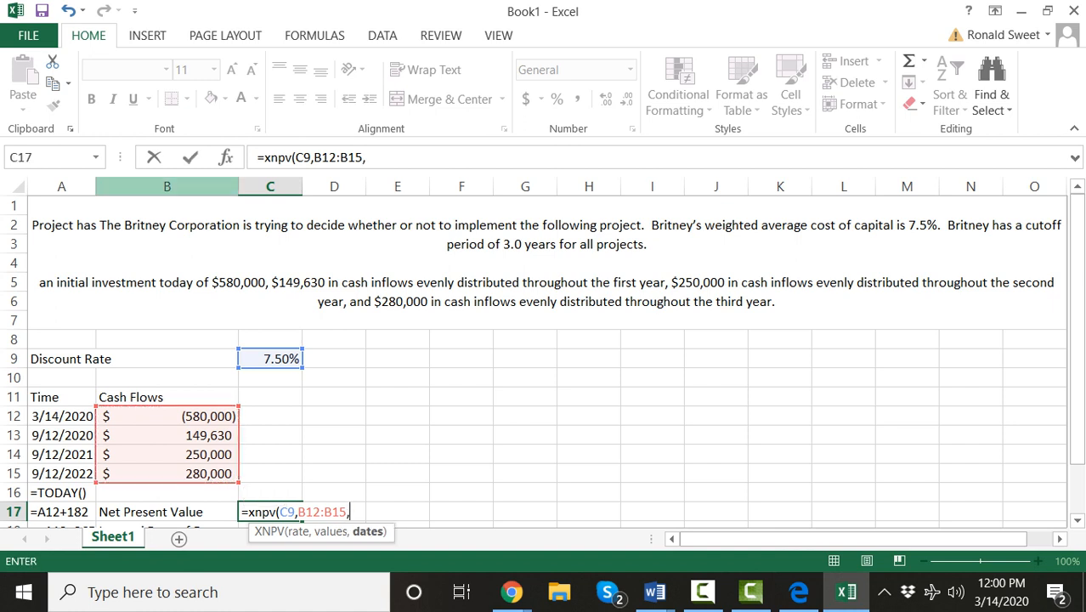
drag(67, 415, 85, 474)
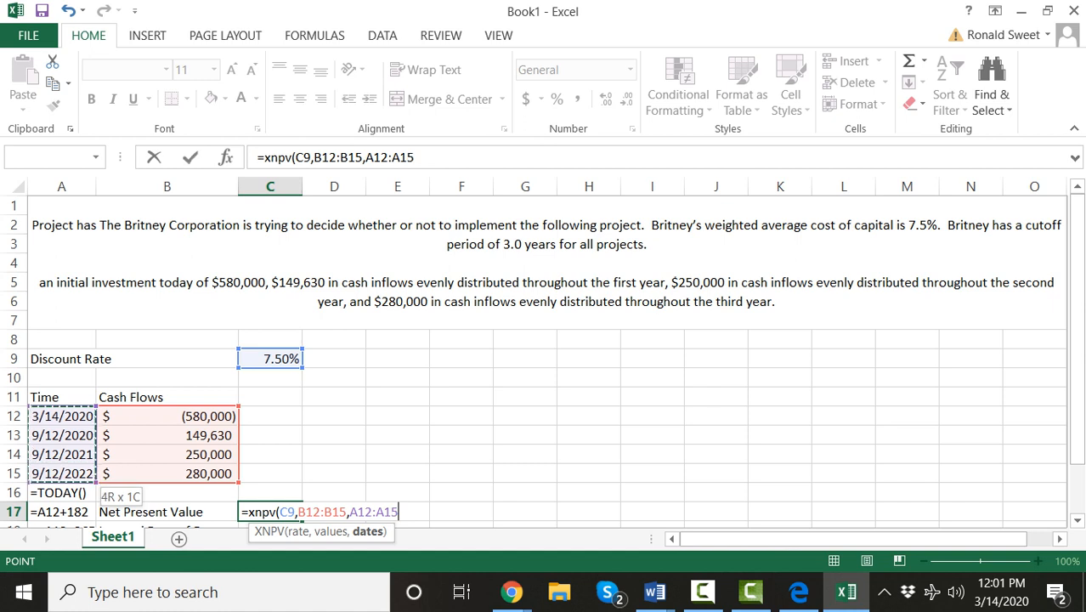
text())
key(Return)
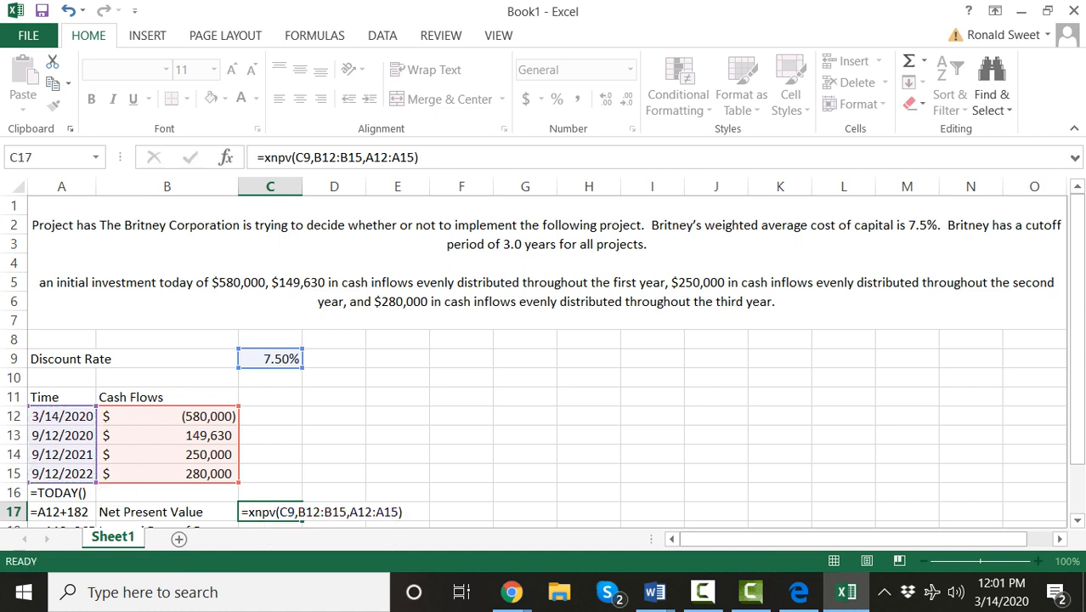
Step: Format the net present value in C17 as Accounting with a dollar sign and no decimal places
key(Up)
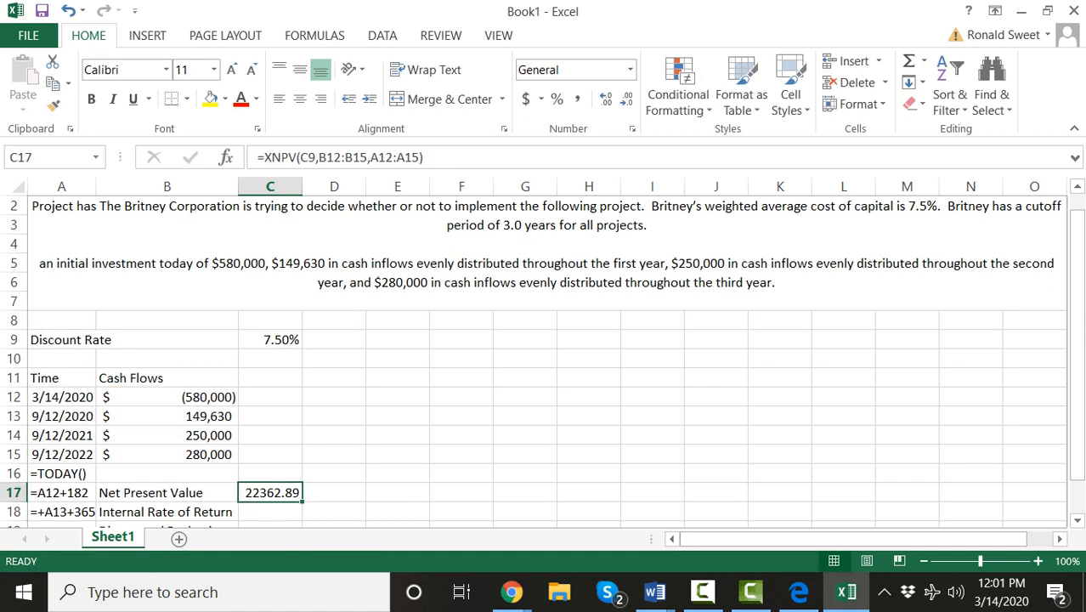
click(526, 99)
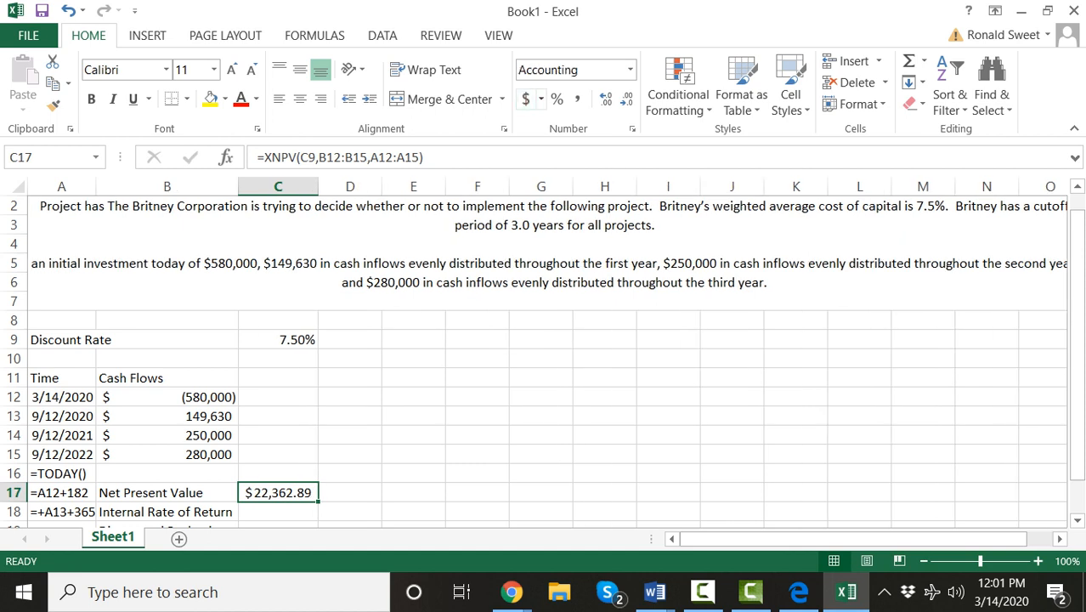
click(626, 98)
click(626, 99)
Step: Turn the XNPV formula in C17 into text with a leading apostrophe and copy it into D17
click(258, 157)
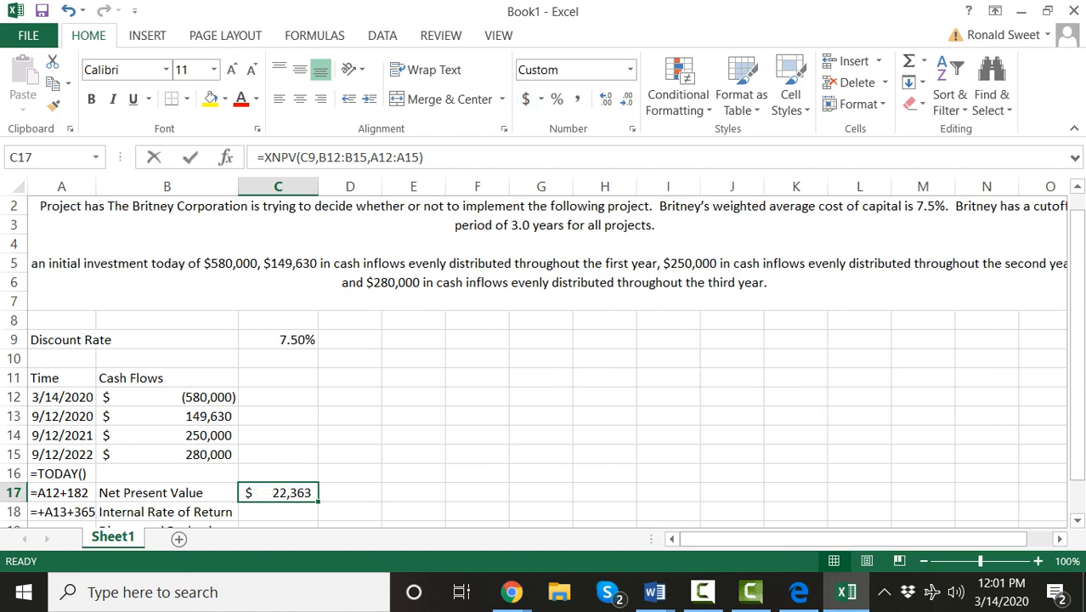
text(')
key(Return)
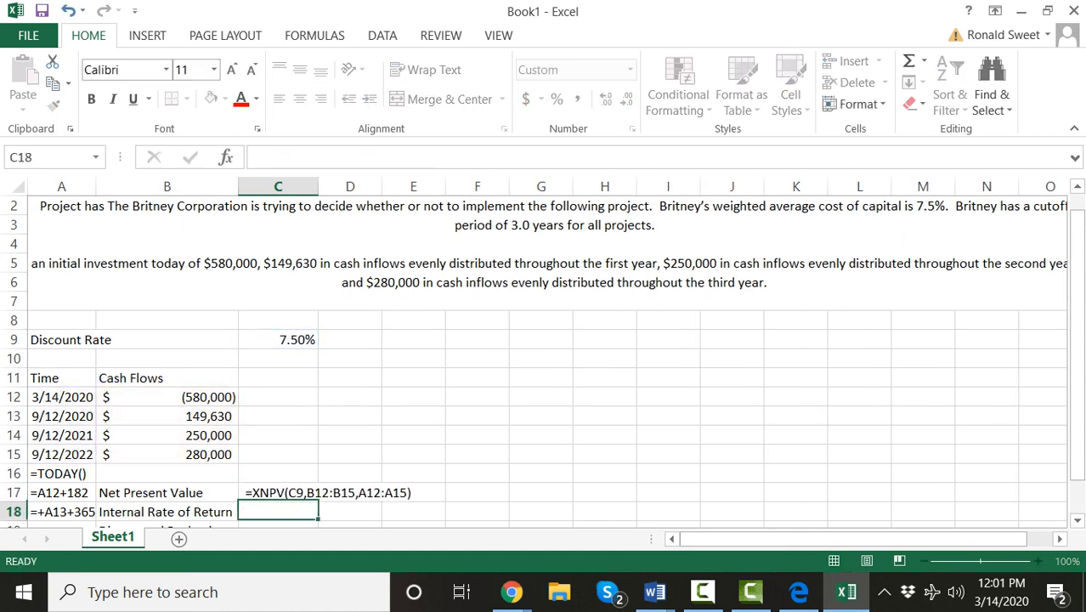
click(311, 492)
key(ctrl+c)
key(Right)
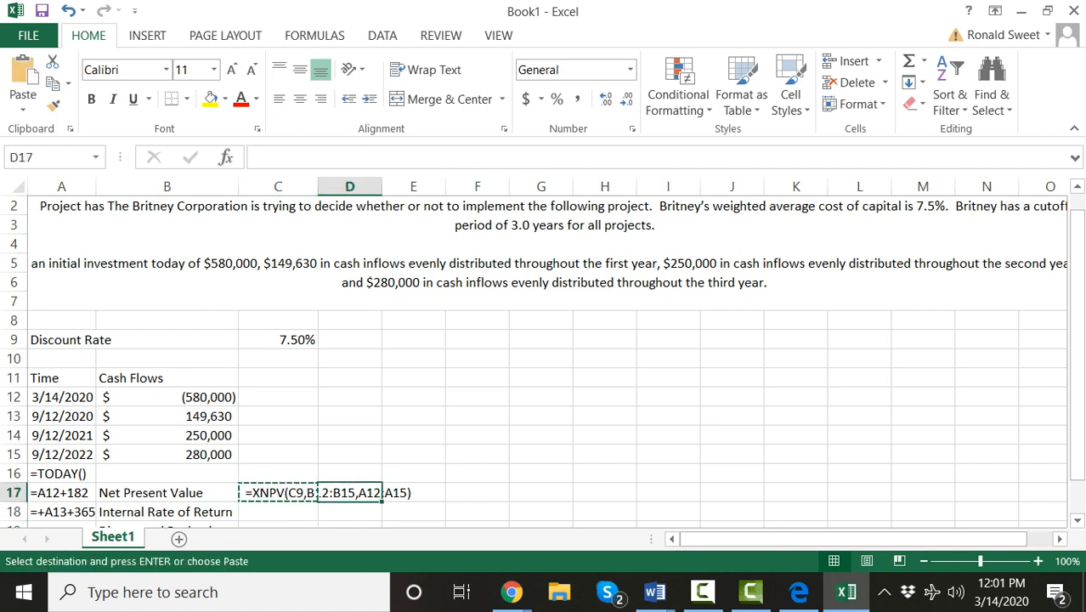
key(Return)
Step: Remove the leading apostrophe in C17 so the XNPV formula calculates again
key(Left)
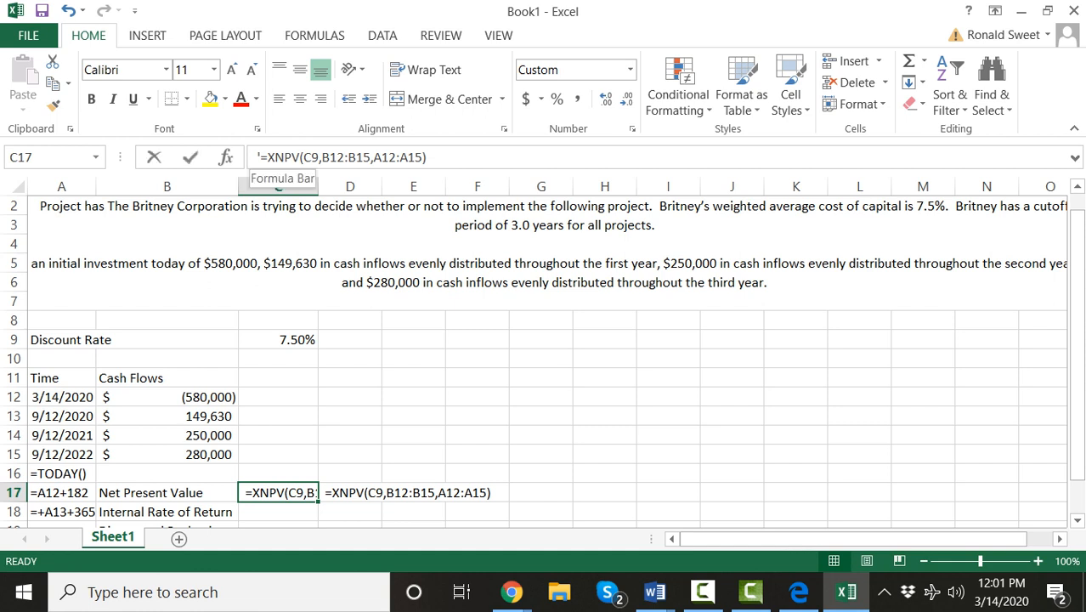
double_click(260, 158)
click(260, 158)
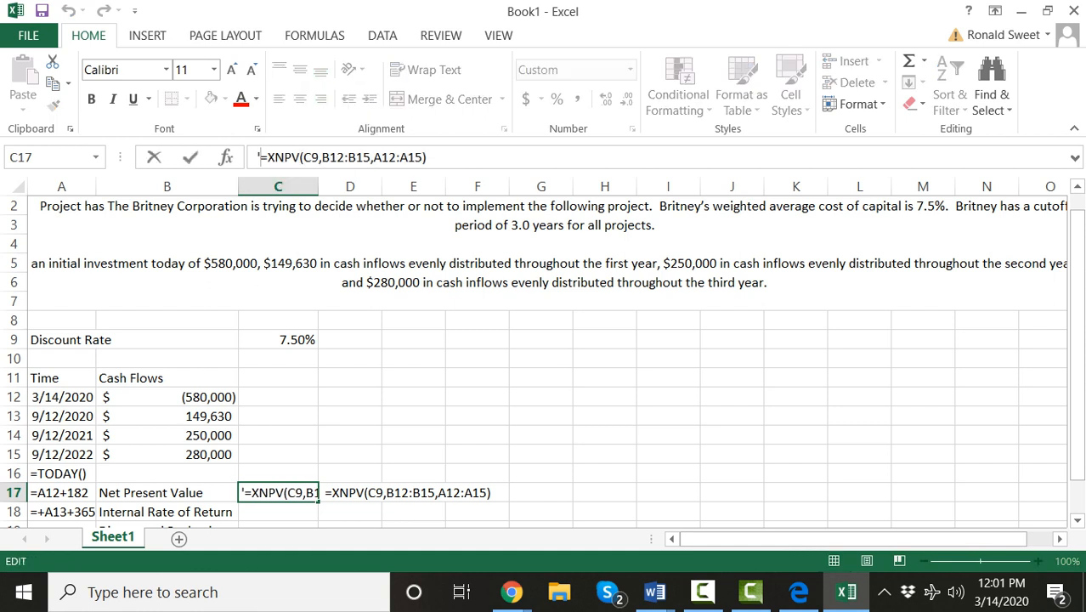
key(BackSpace)
key(Return)
key(Up)
key(Right)
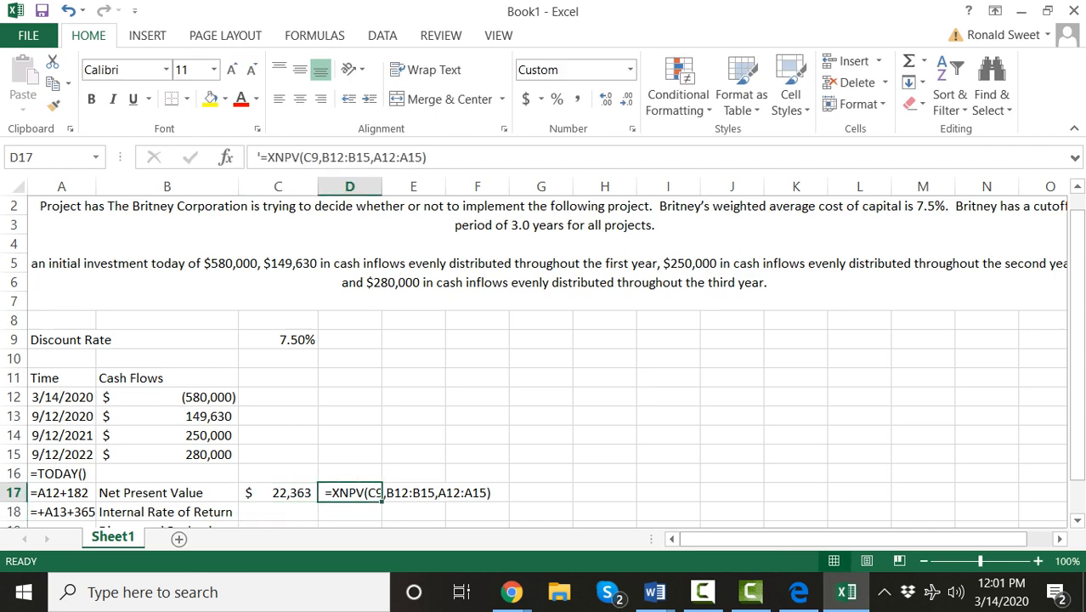
Step: Begin an XIRR formula in C18 for the internal rate of return, using cash flows B12:B15 as its values
key(Down)
key(Down)
key(Down)
key(Down)
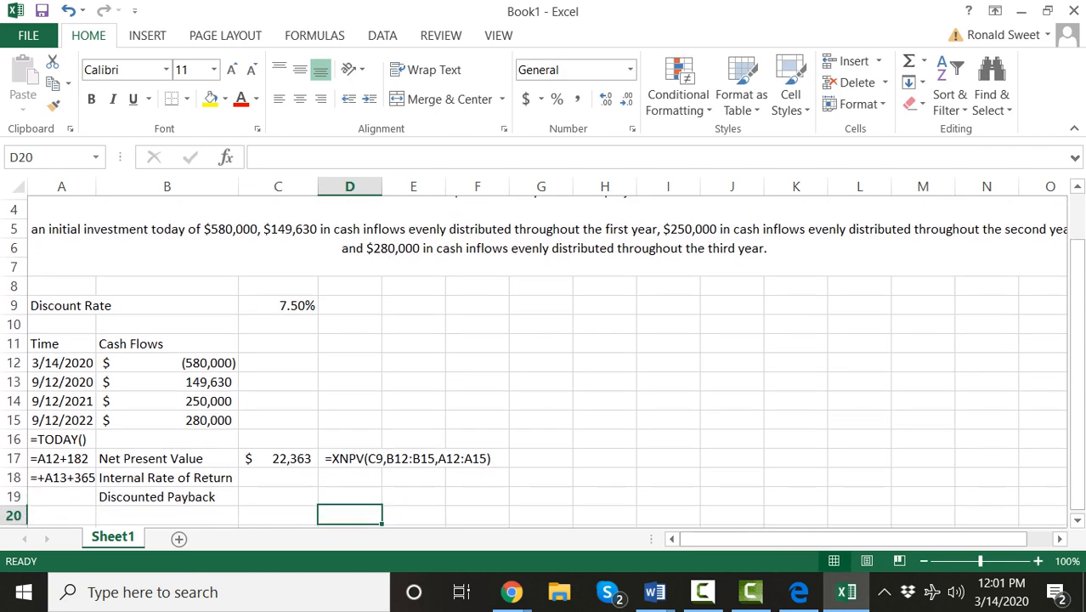
key(Left)
key(Up)
key(Up)
key(Up)
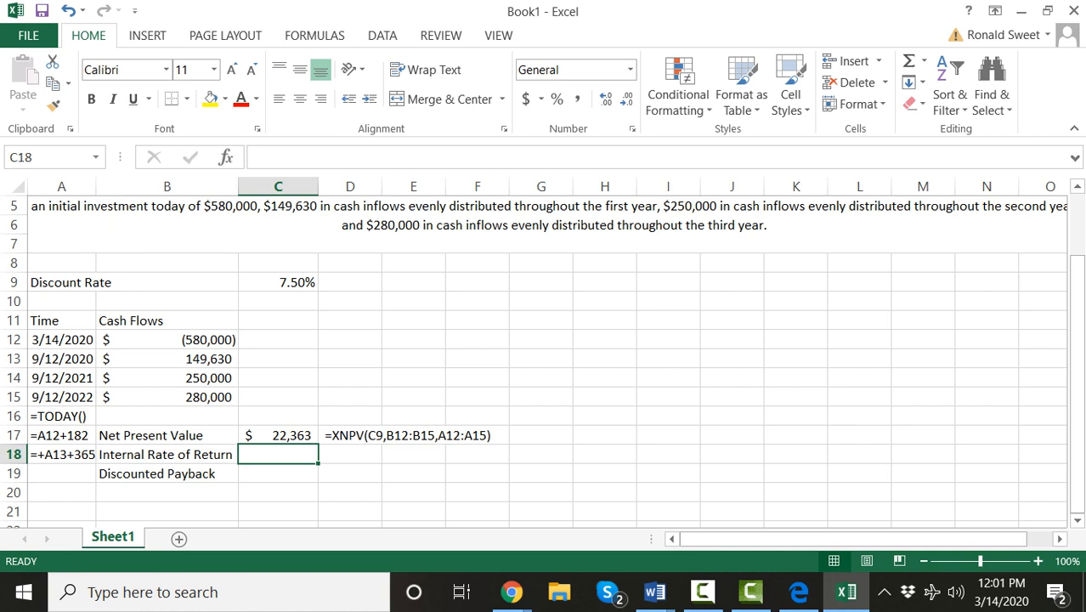
text(=)
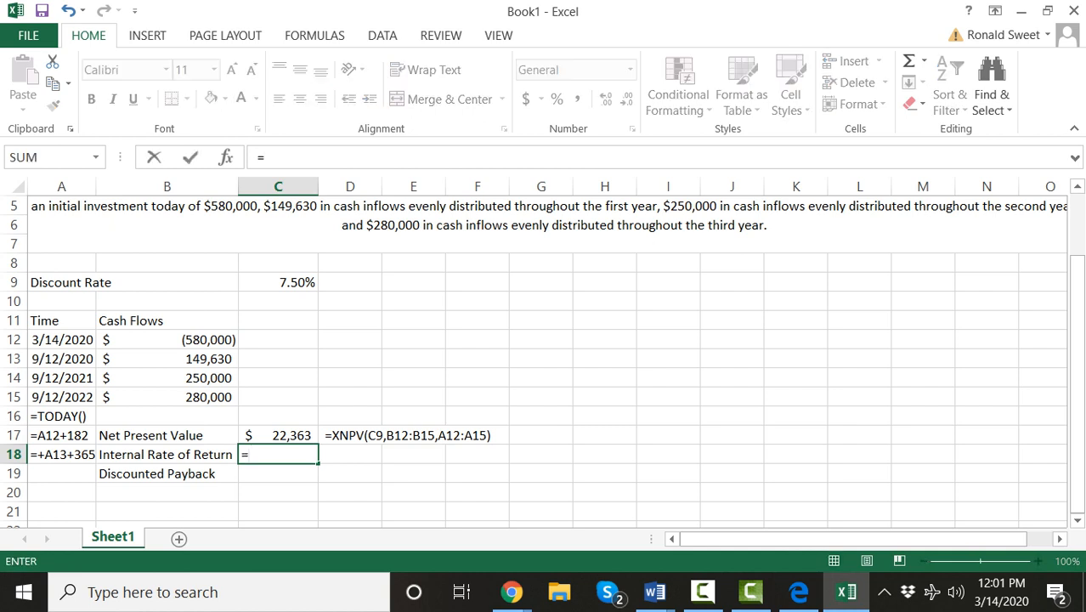
text(xirr()
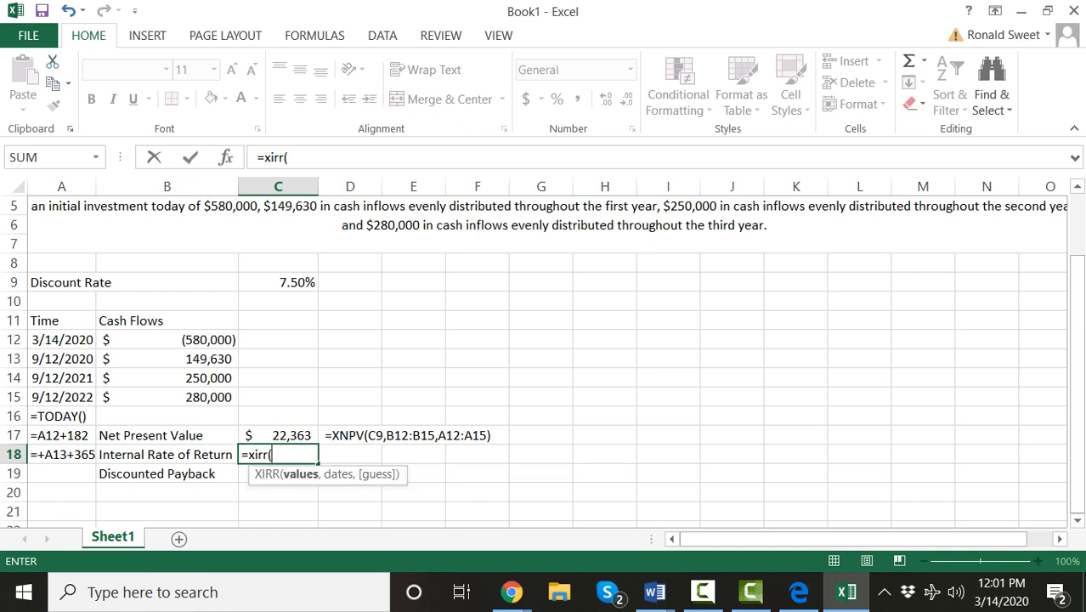
drag(169, 339, 225, 396)
text(,)
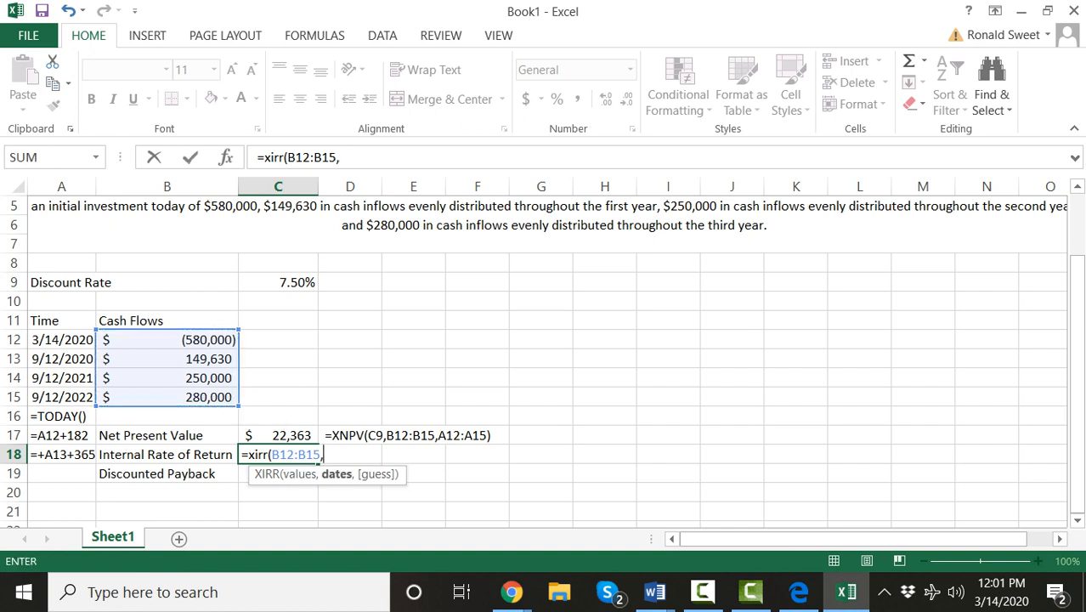
click(61, 340)
text(>>>>)
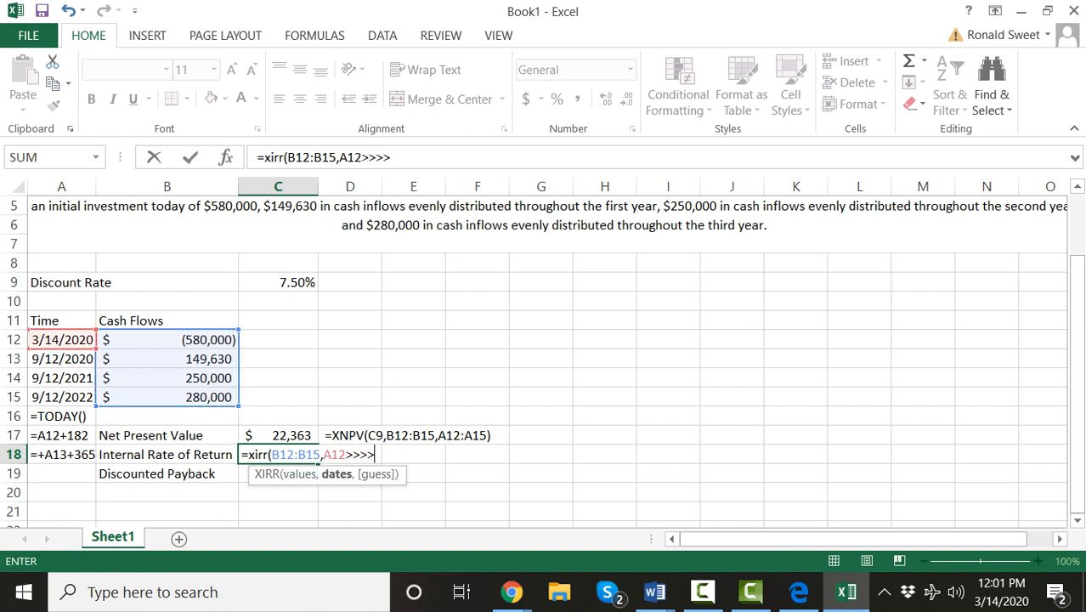
key(BackSpace)
key(BackSpace)
key(BackSpace)
key(BackSpace)
key(BackSpace)
key(BackSpace)
key(BackSpace)
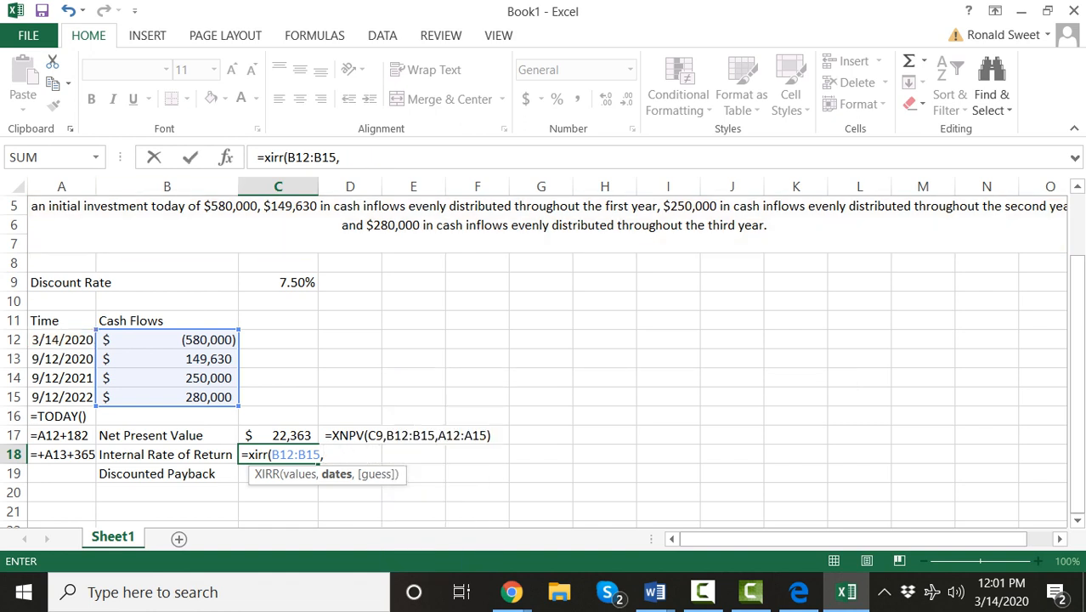
Step: Complete the XIRR formula in C18 with the dates A12:A15
drag(61, 339, 94, 401)
text())
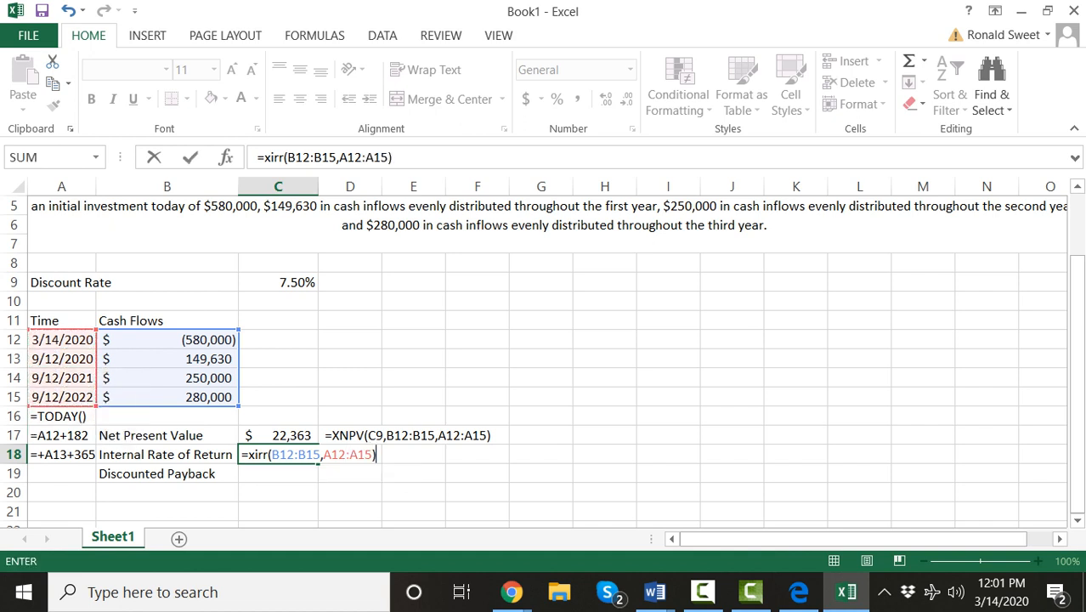
key(Return)
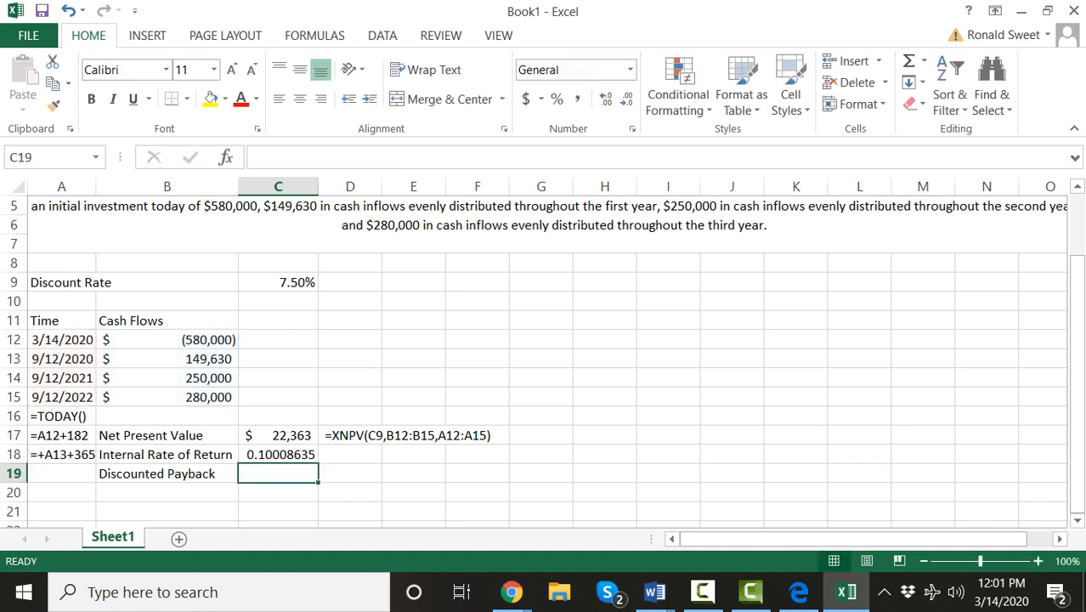
Step: Format the internal rate of return in C18 as a percentage with one decimal place
key(Up)
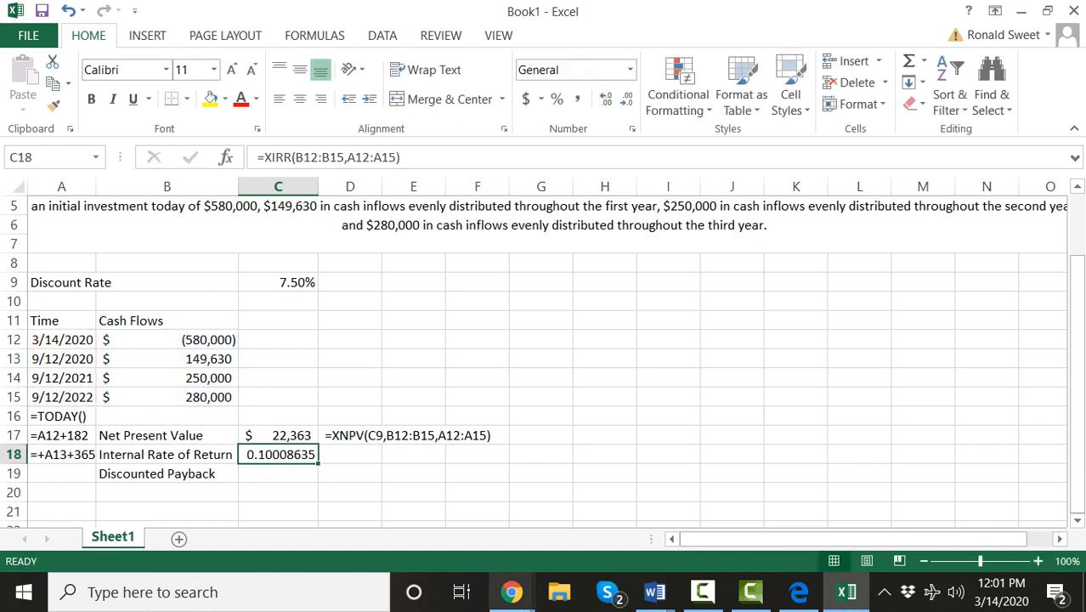
click(556, 98)
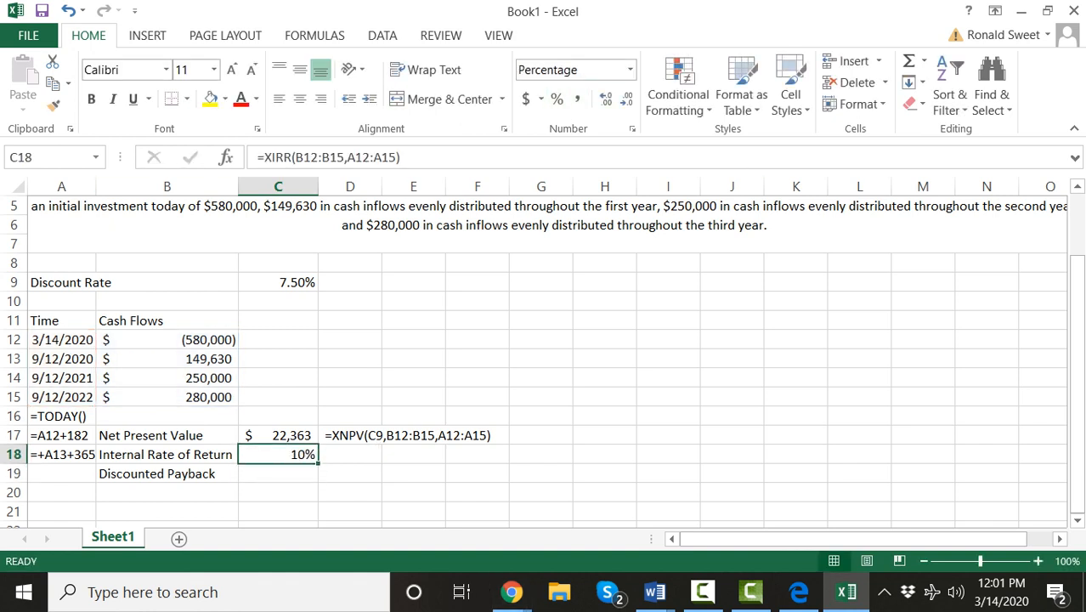
click(606, 99)
click(606, 98)
click(606, 99)
click(606, 99)
click(626, 99)
click(625, 98)
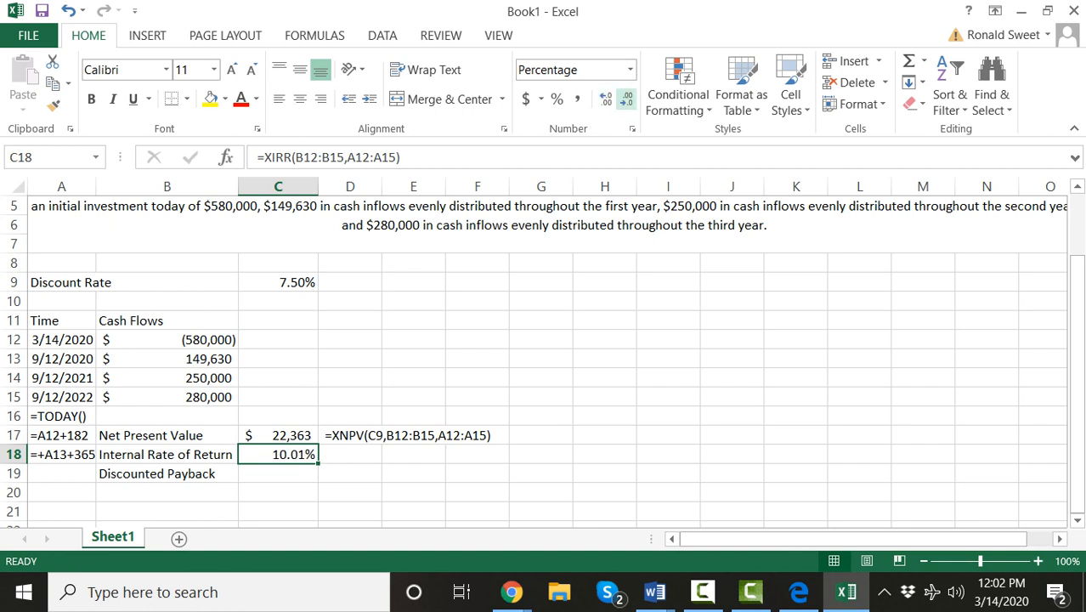
click(625, 99)
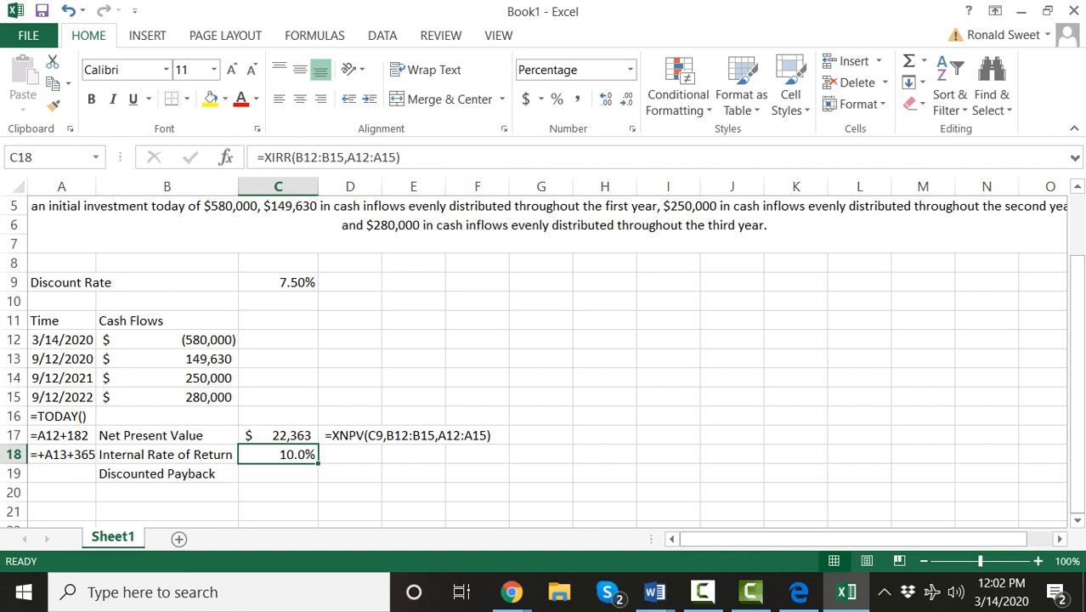
Step: Turn the XIRR formula in C18 into text with a leading apostrophe and copy it into D18
click(259, 157)
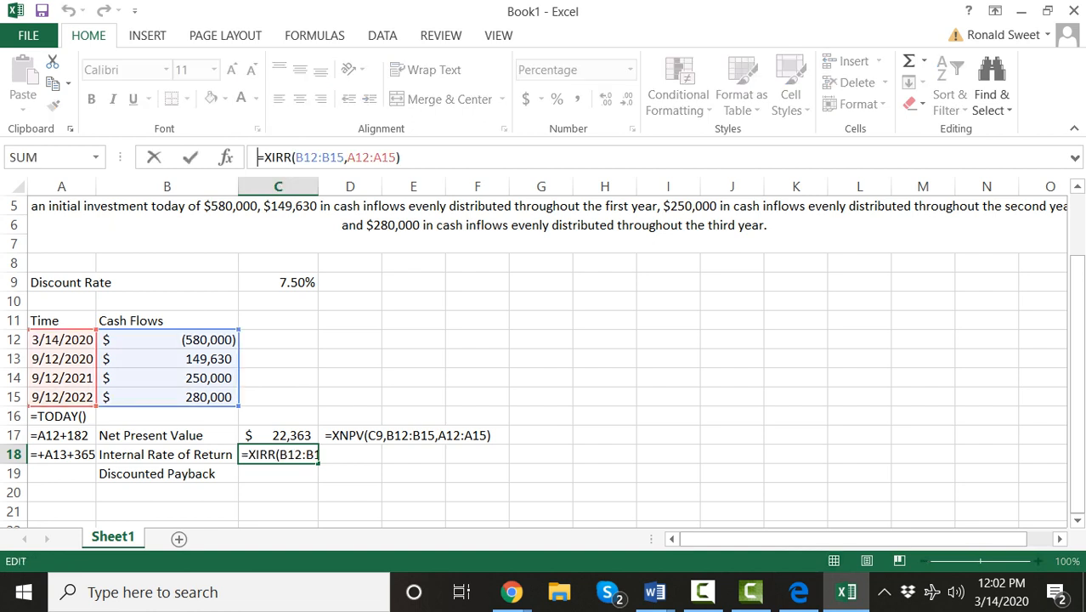
text(')
key(ctrl+Return)
key(ctrl+c)
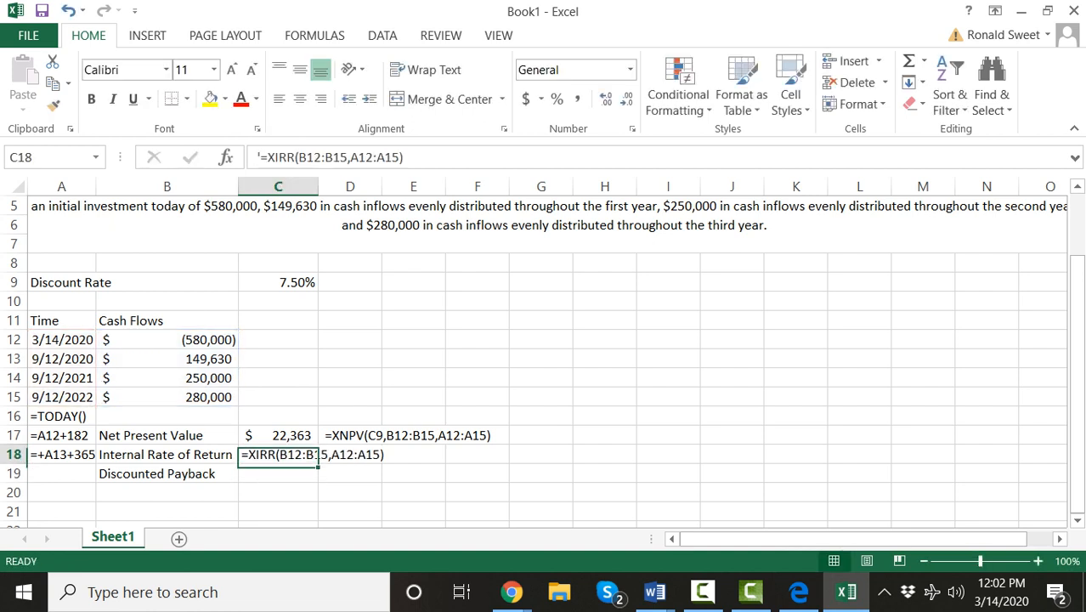
key(Right)
key(ctrl+v)
key(Escape)
key(Left)
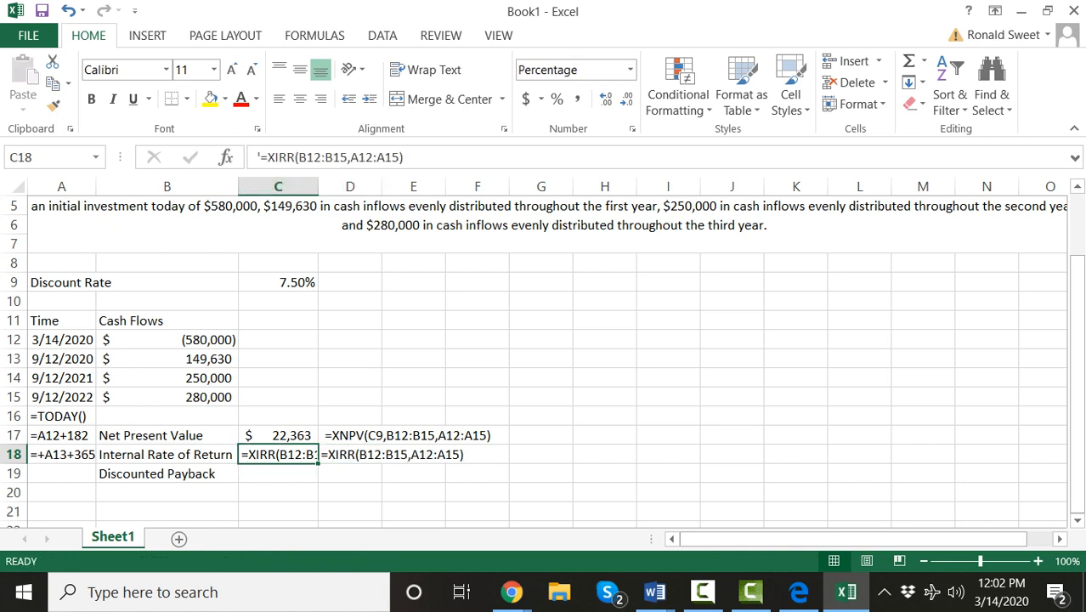
Step: Remove the leading apostrophe in C18 so the XIRR formula calculates again
click(260, 157)
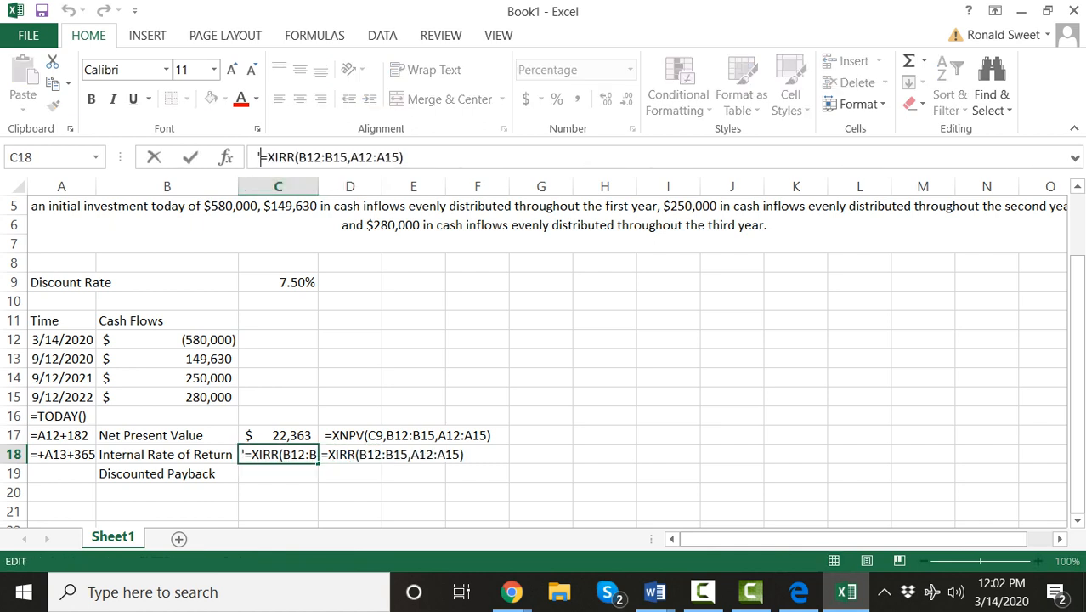
key(Delete)
key(Return)
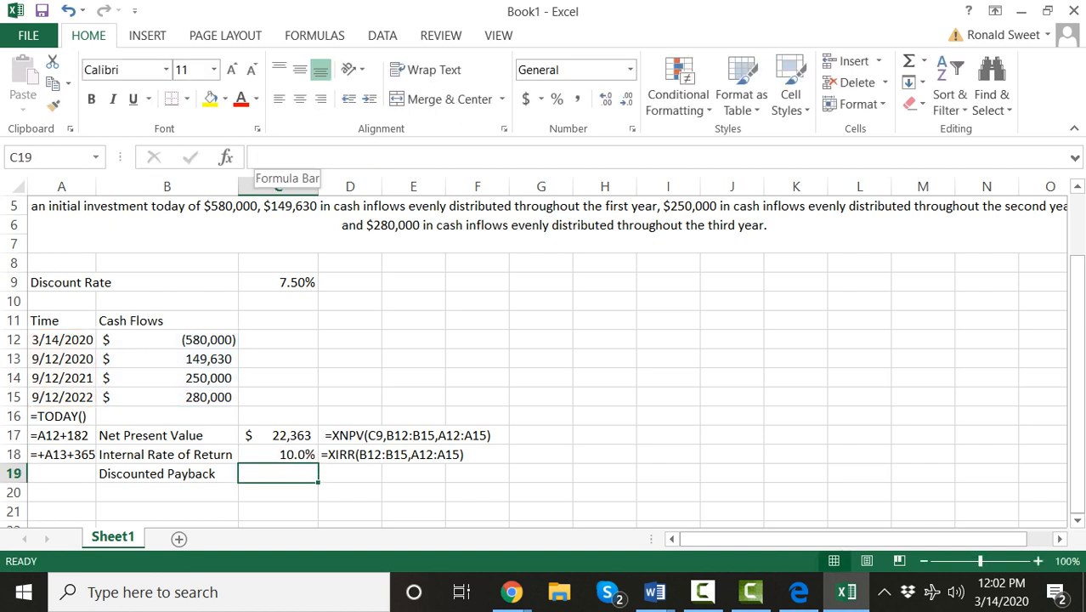
Step: Enter the heading "Cumulative NPV" in C11, beside the Cash Flows heading
key(Up)
key(Up)
key(Up)
key(Up)
key(Up)
key(Up)
key(Up)
key(Up)
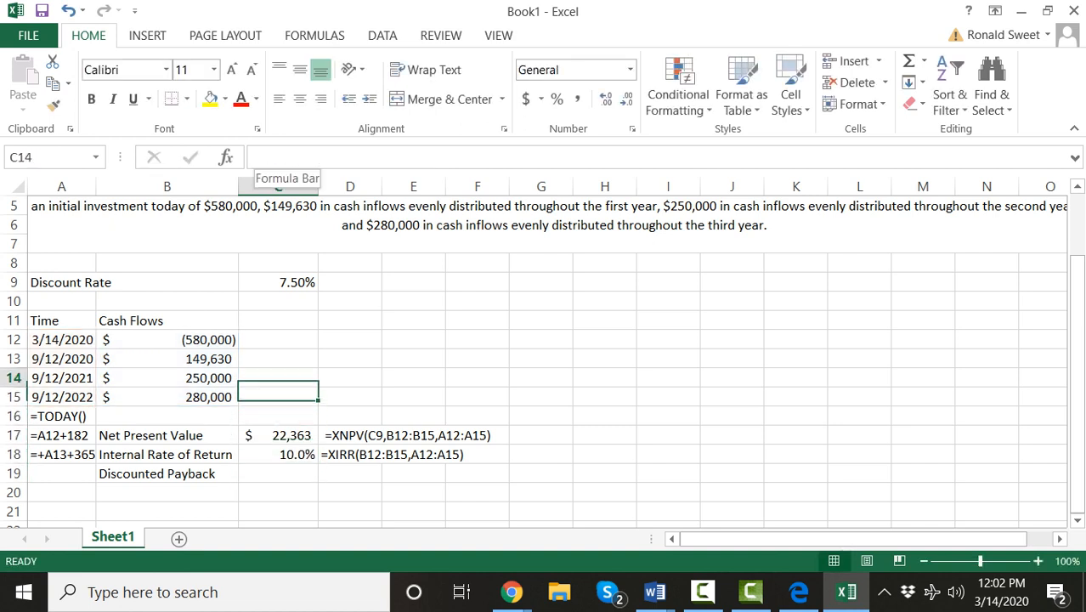
key(Right)
key(Right)
key(Left)
key(Left)
key(Right)
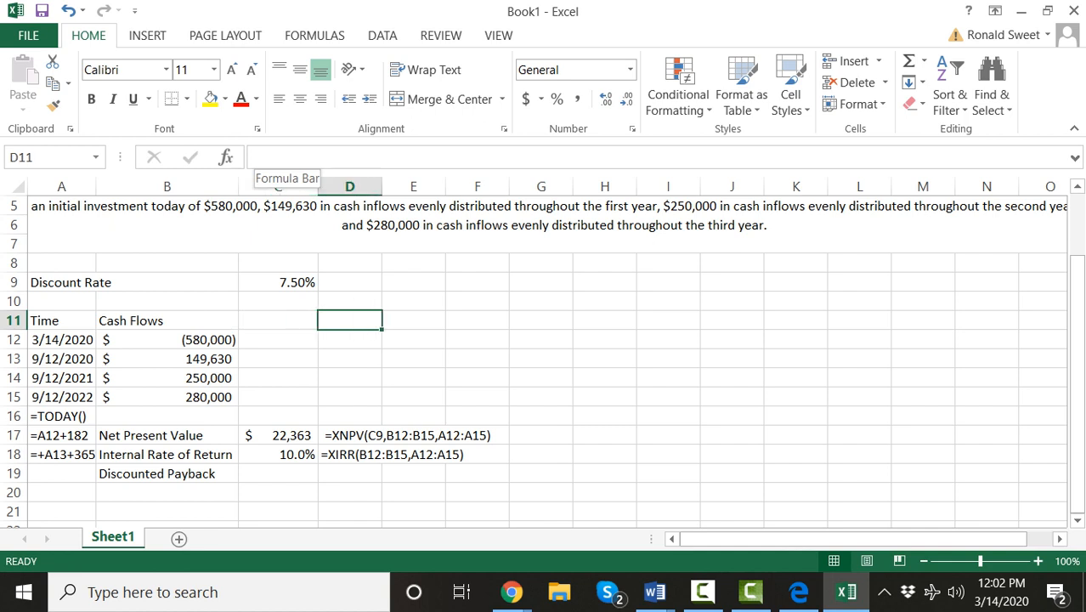
key(Left)
key(Right)
key(Left)
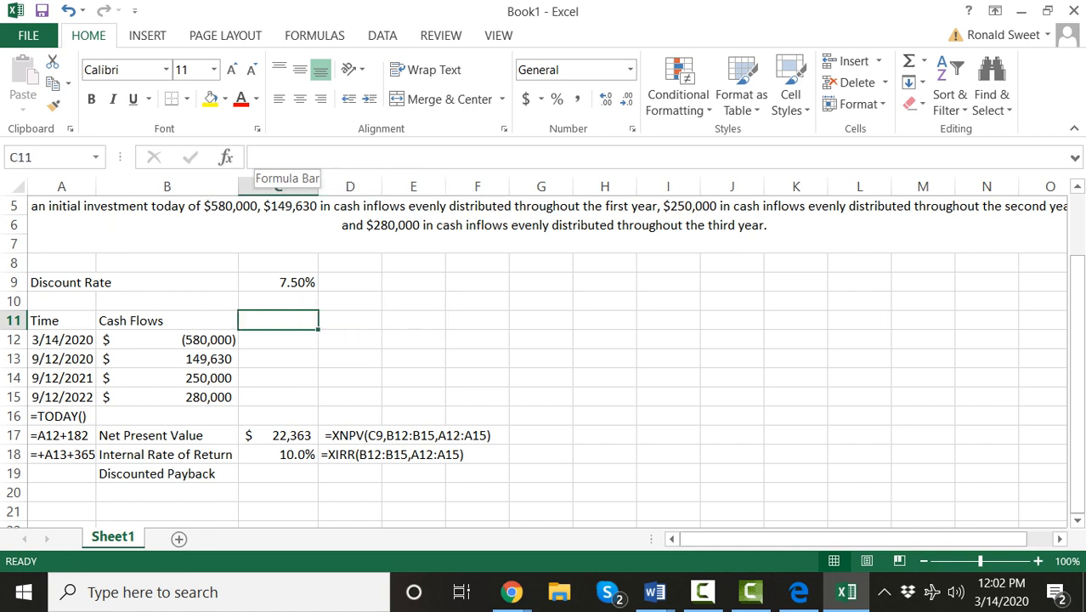
text(Cumulative NV)
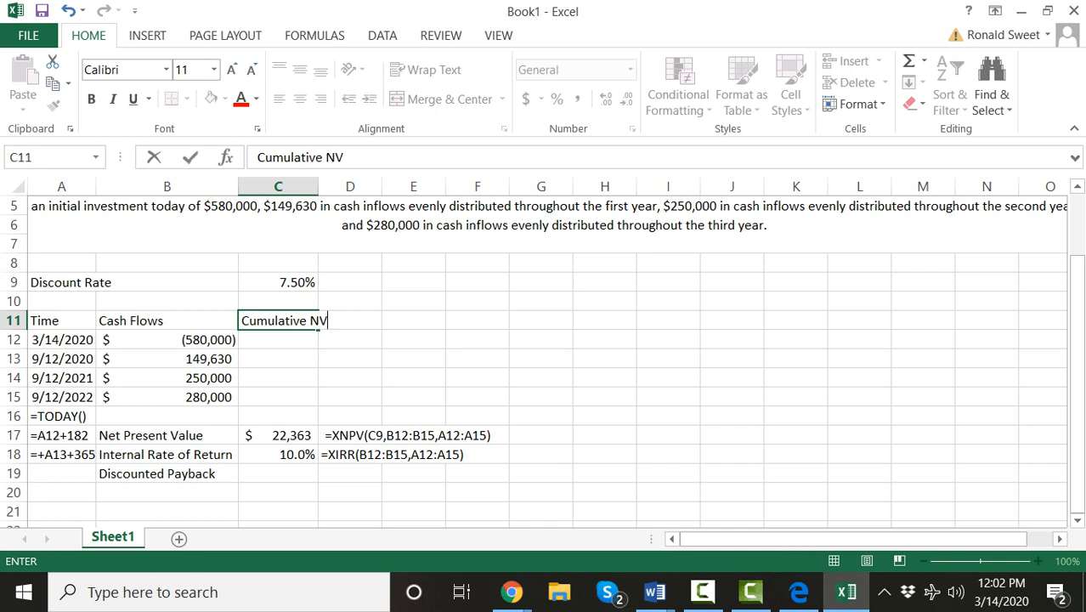
key(BackSpace)
text(PV)
key(Tab)
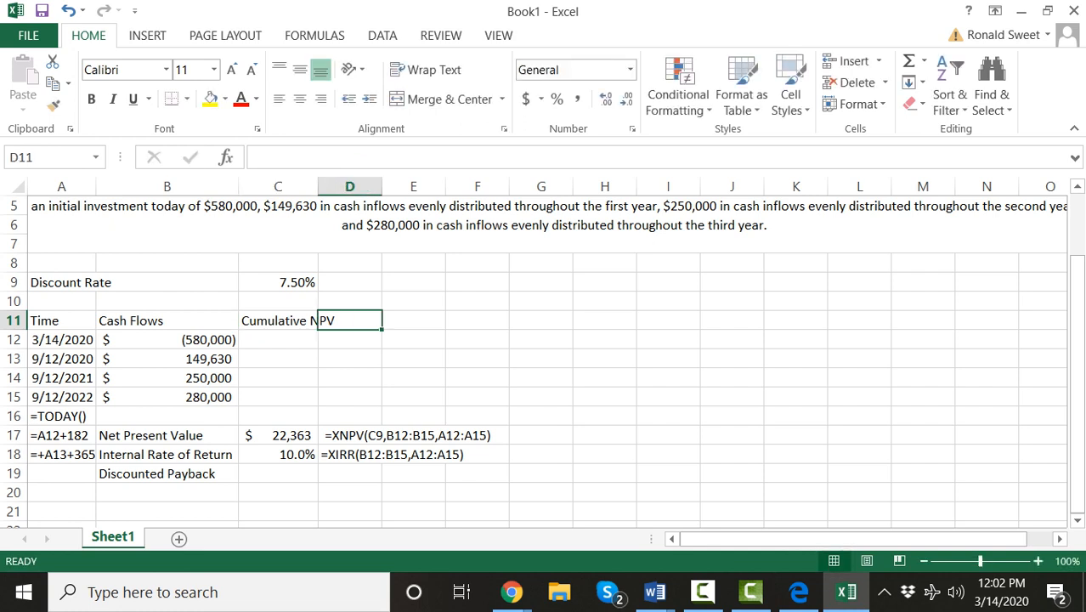
Step: Widen columns C, D and E so the row 11 headings fit
click(279, 187)
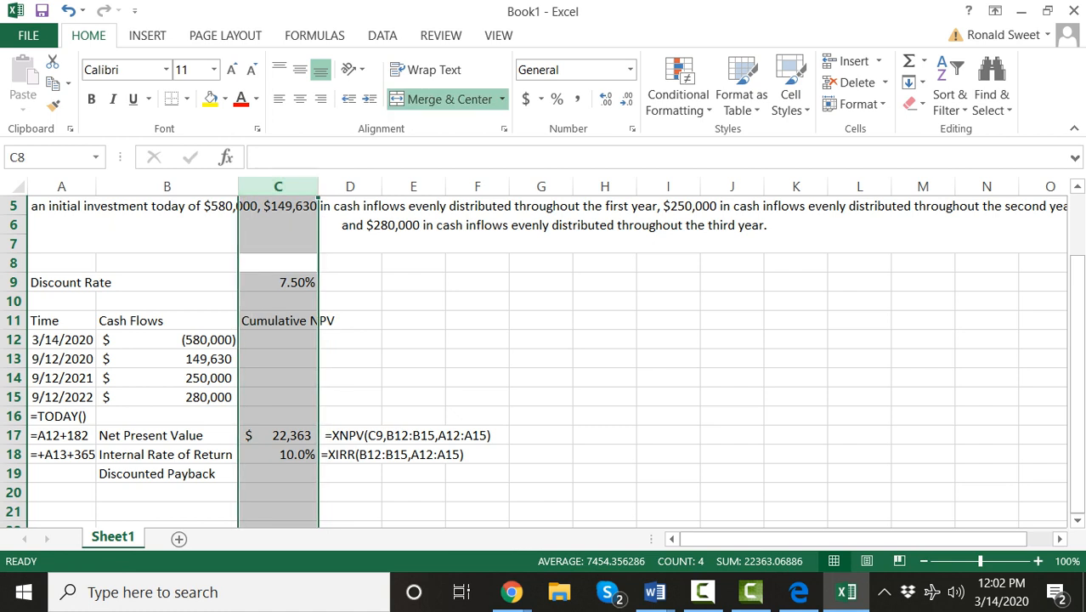
drag(319, 186, 546, 186)
click(387, 186)
click(479, 186)
click(511, 186)
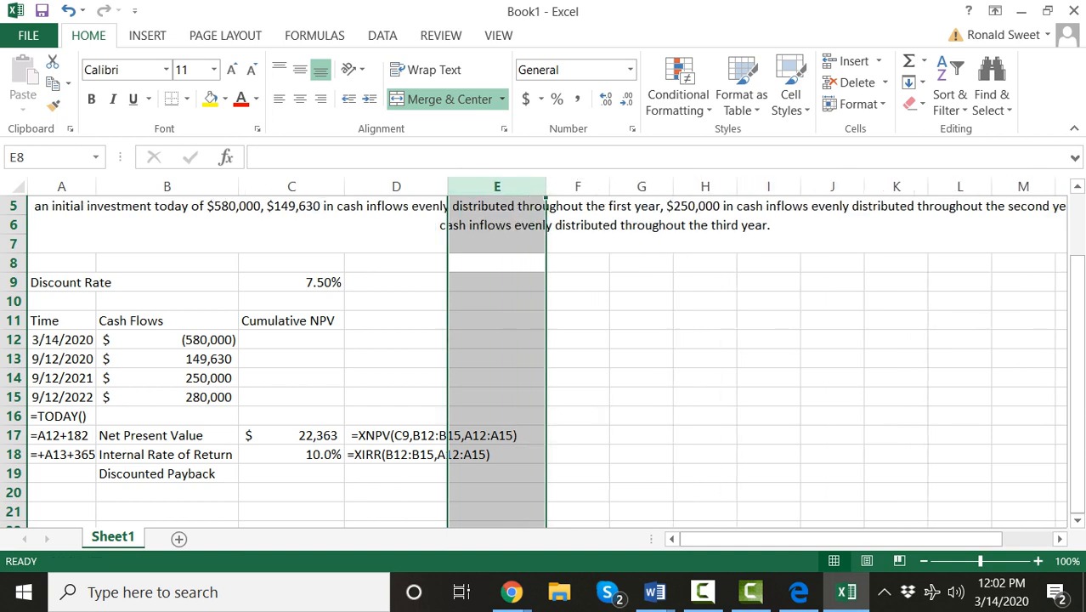
Step: Enter the headings "Each Year's PV" in D11 and "% of Year Used" in E11
click(396, 320)
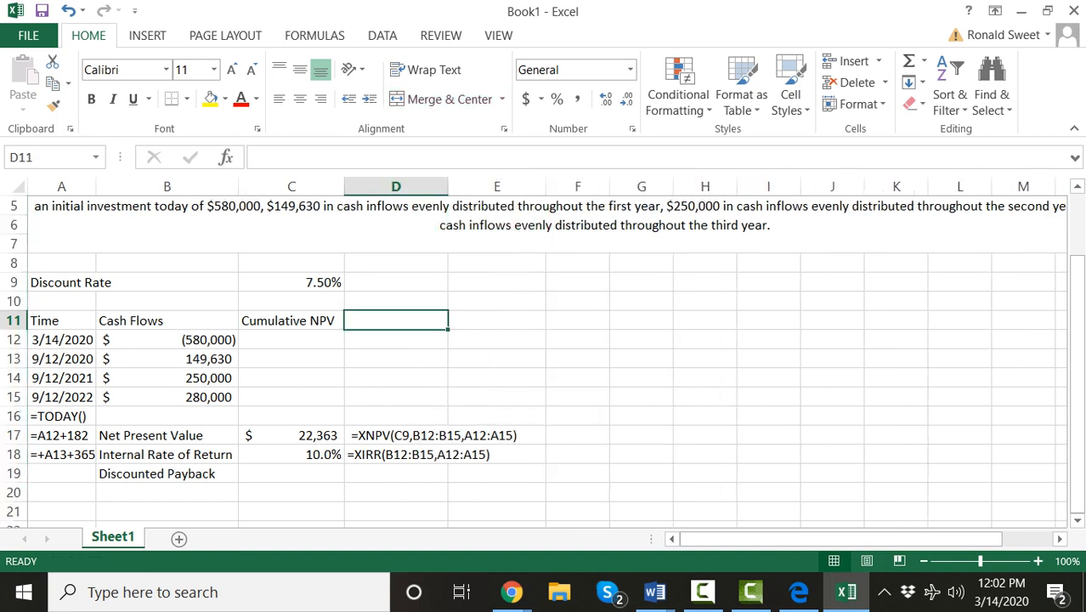
text(Each Y)
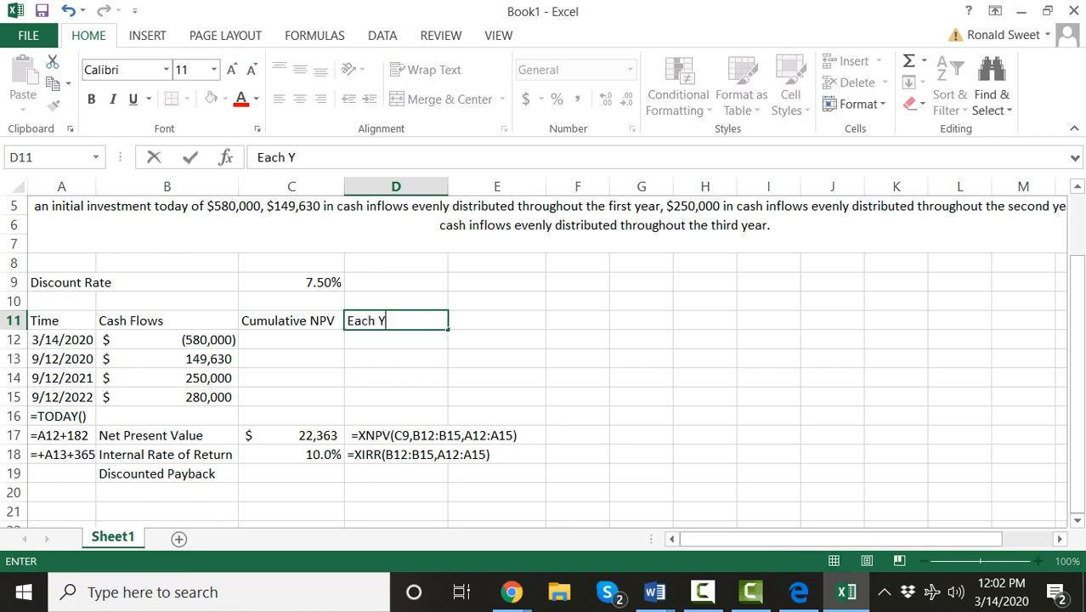
text(ear's NP)
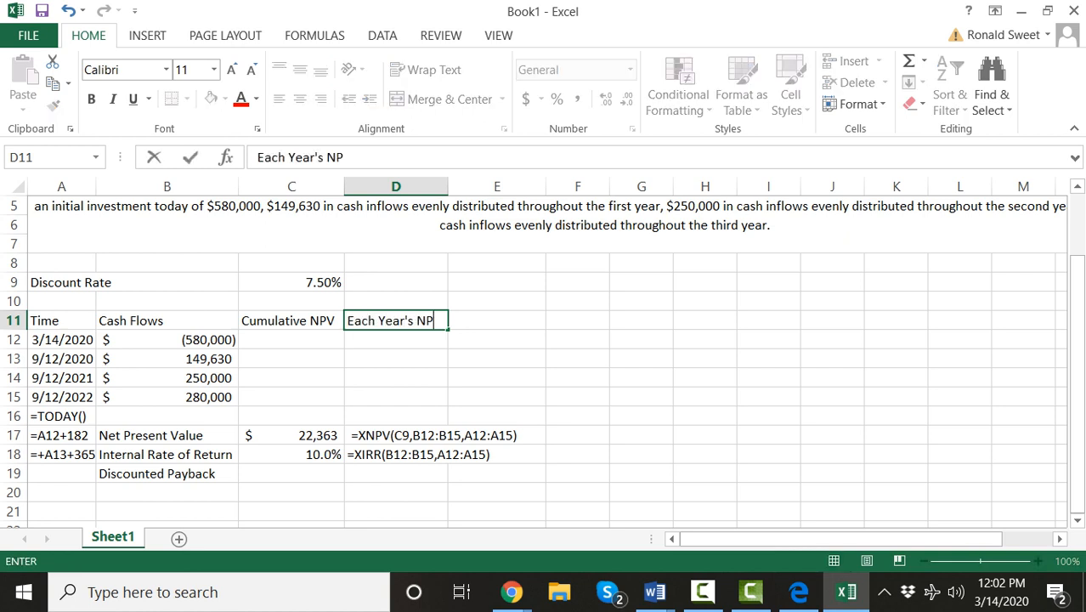
key(BackSpace)
key(BackSpace)
text(PV)
key(Tab)
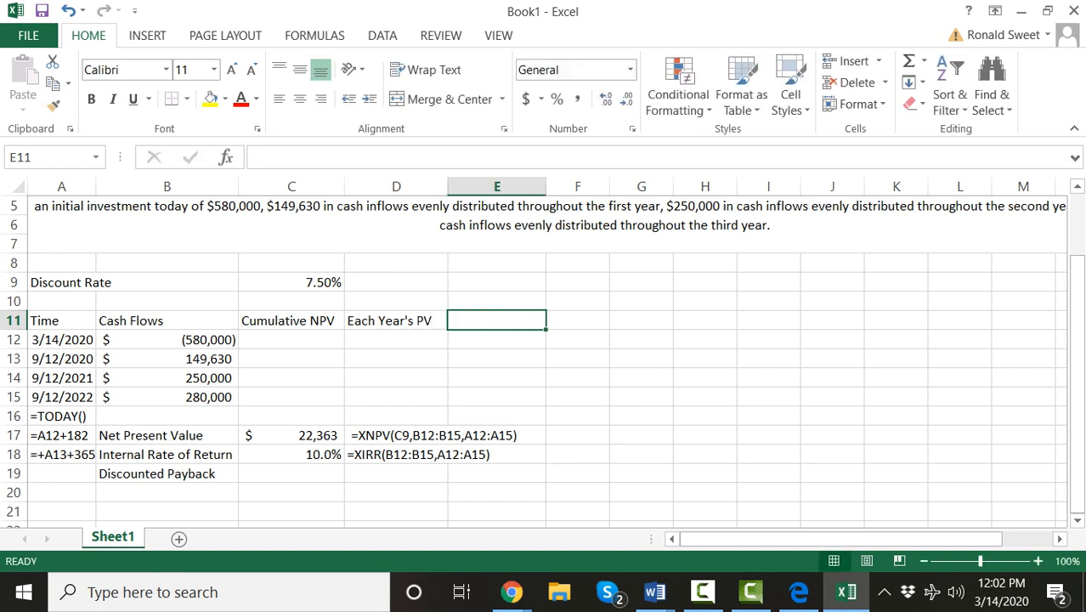
text(% of Year U)
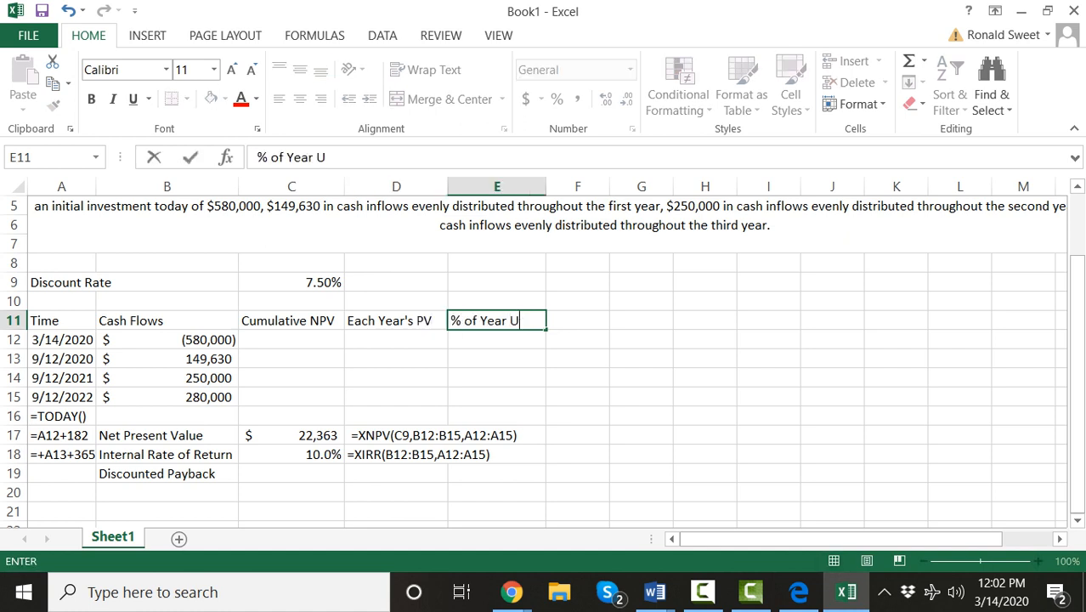
text(sed)
key(Return)
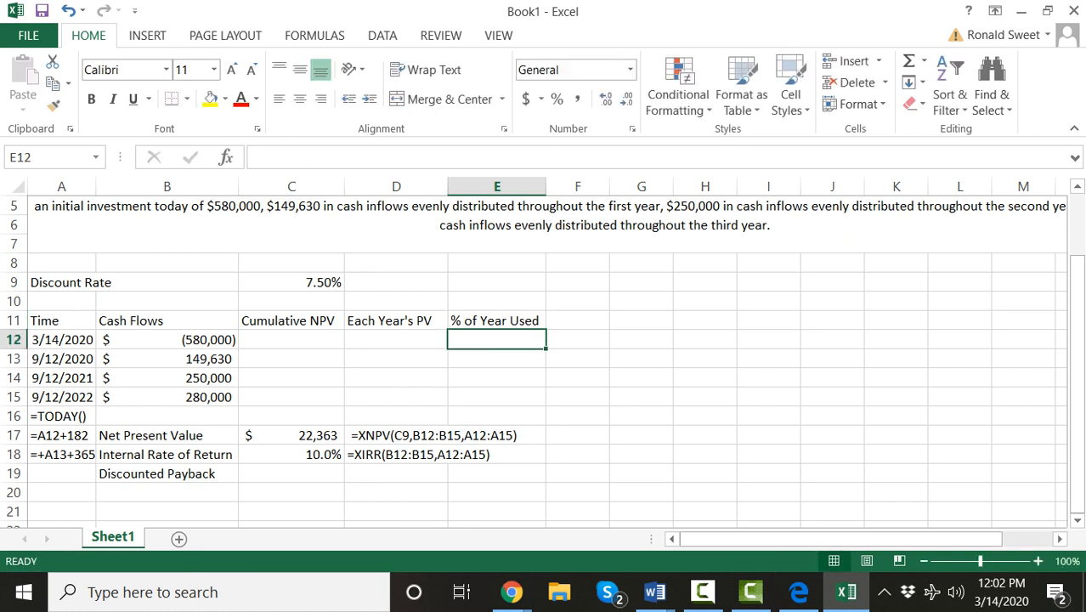
Step: Begin an XNPV formula in C13 for the cumulative NPV, using discount rate C9 as its rate
key(Left)
key(Left)
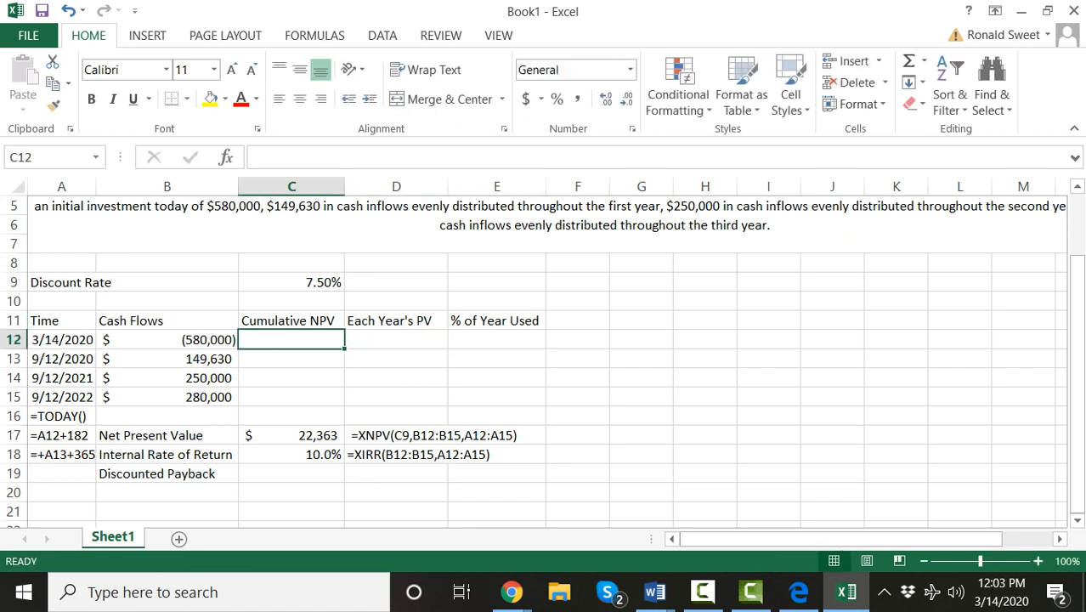
key(Down)
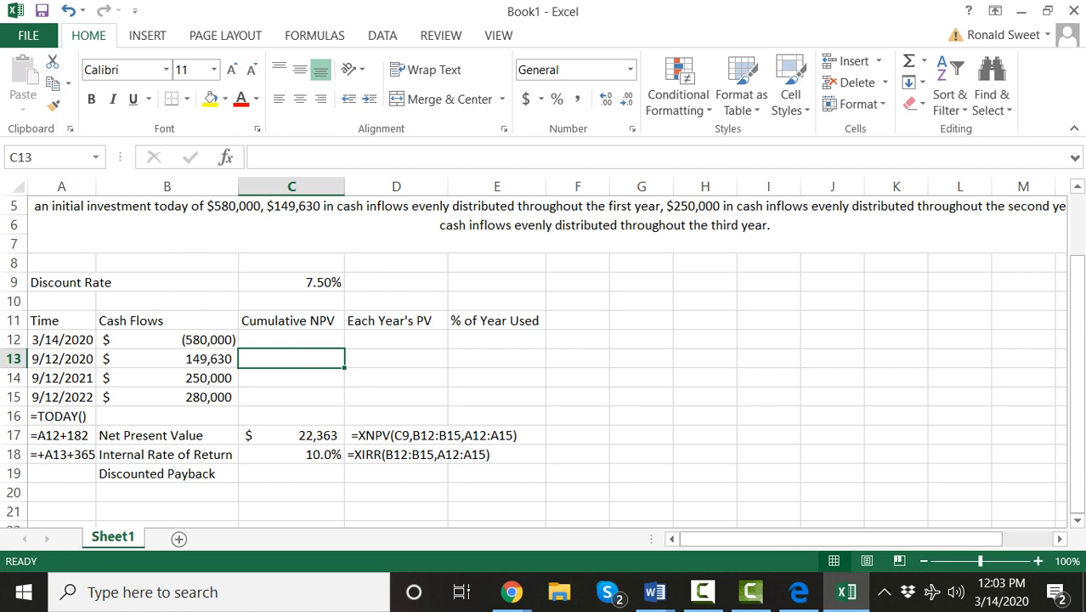
text(=)
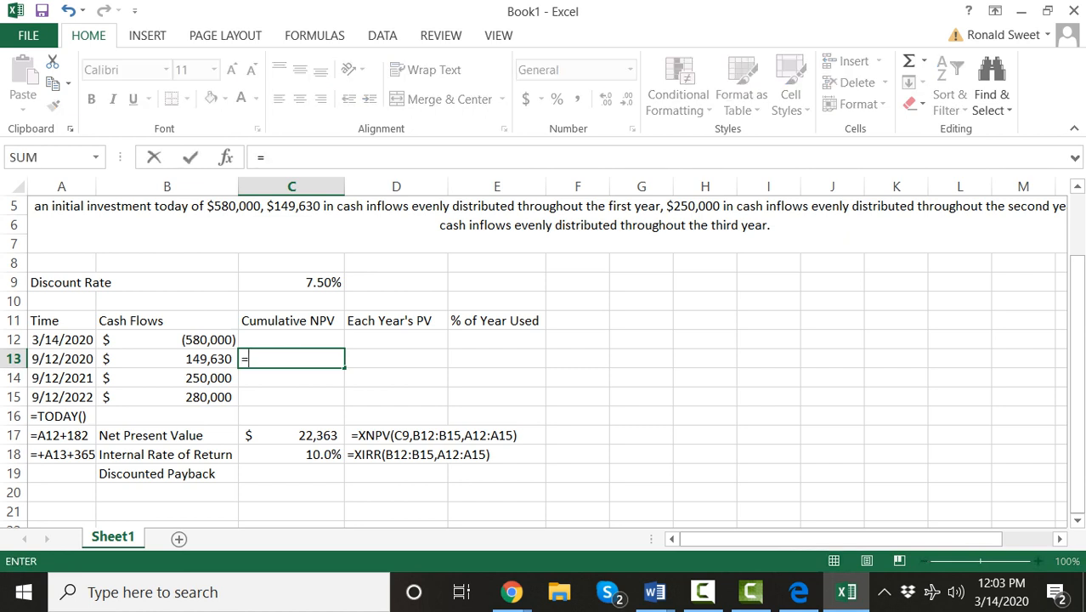
text(xnpv()
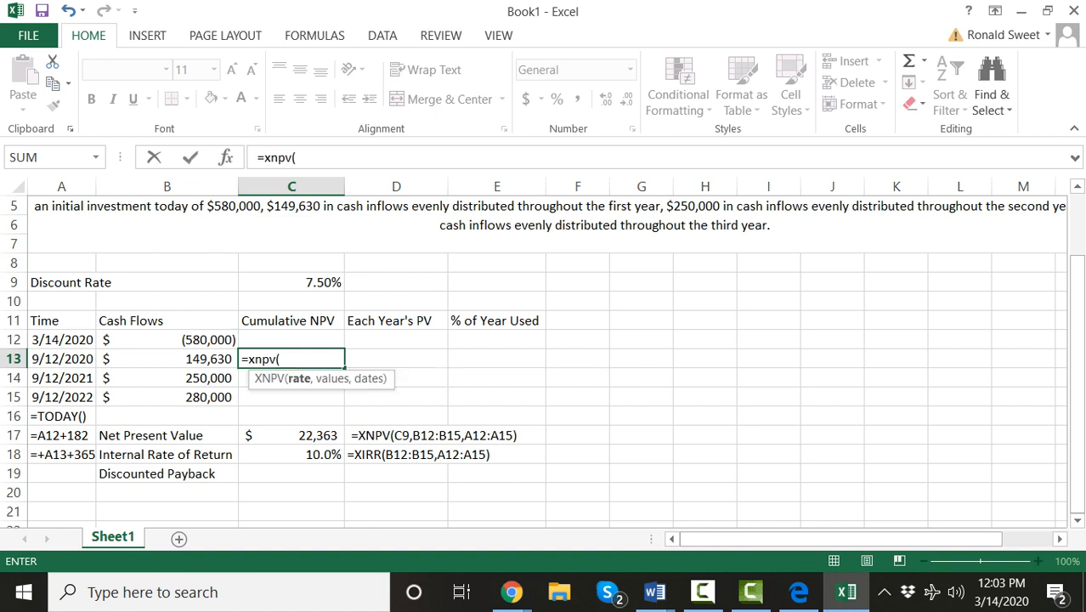
click(168, 340)
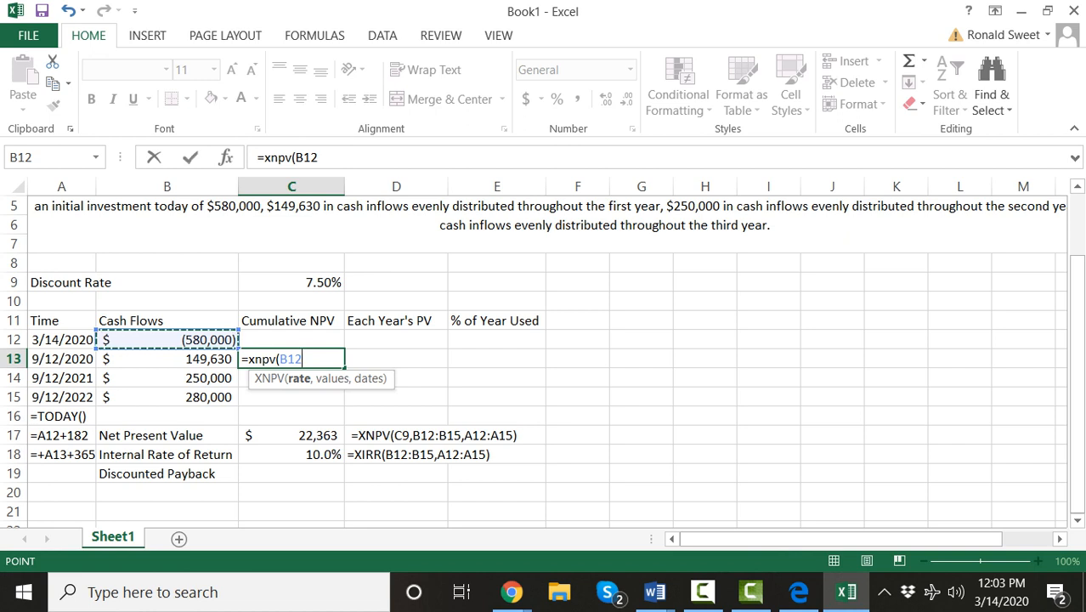
key(Up)
key(Up)
key(Up)
key(Right)
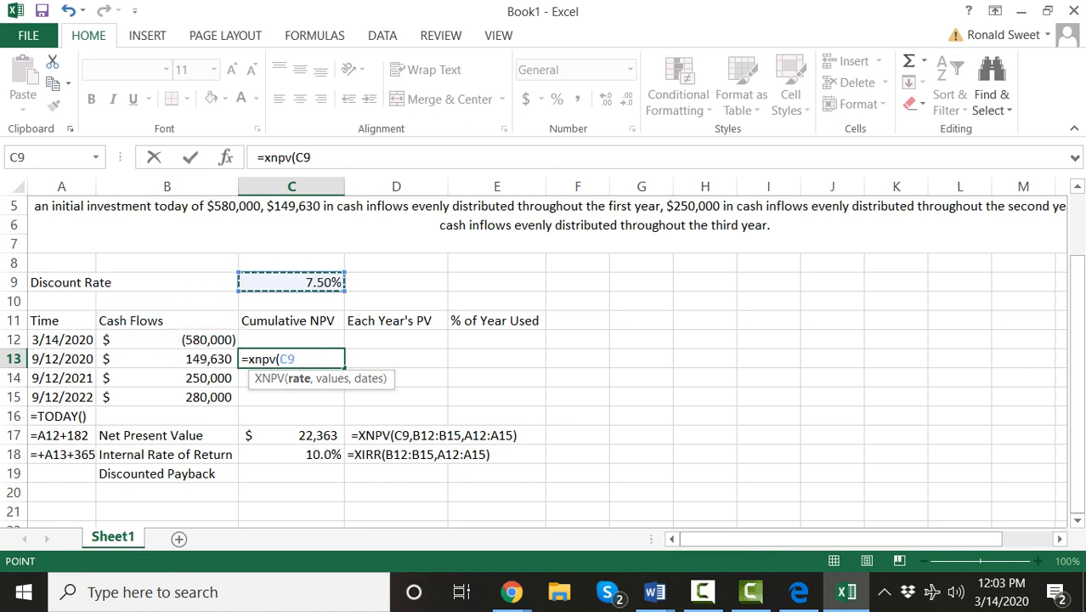
text(,)
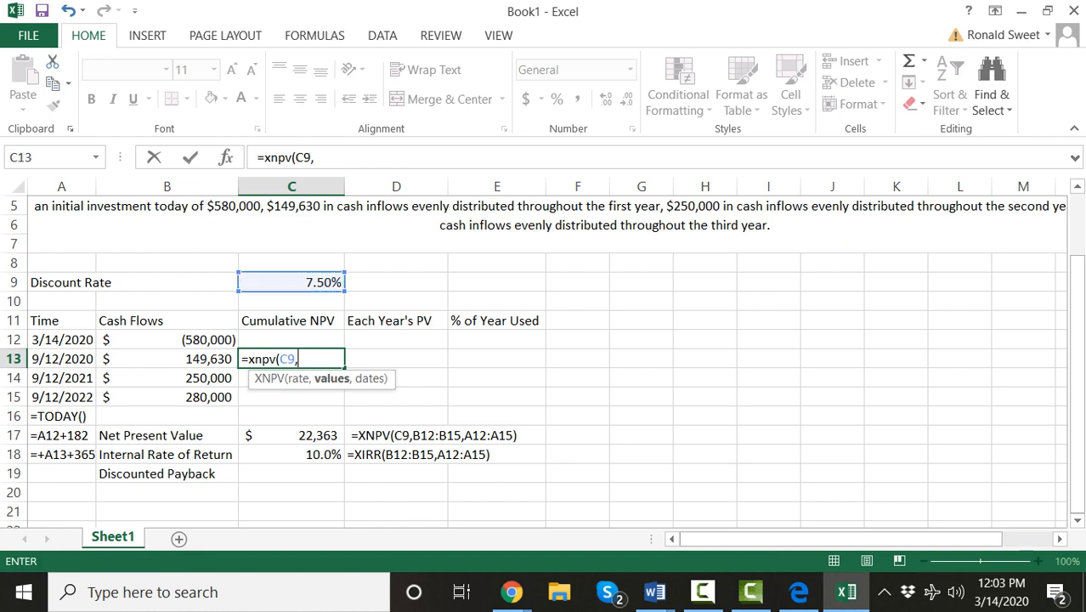
key(Left)
key(Left)
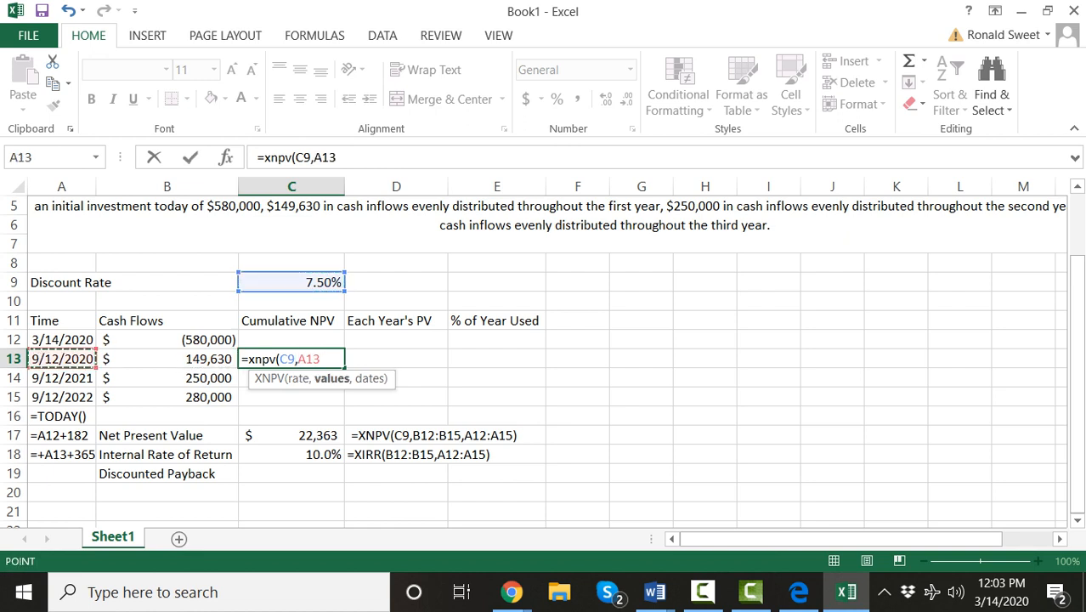
key(BackSpace)
key(BackSpace)
key(BackSpace)
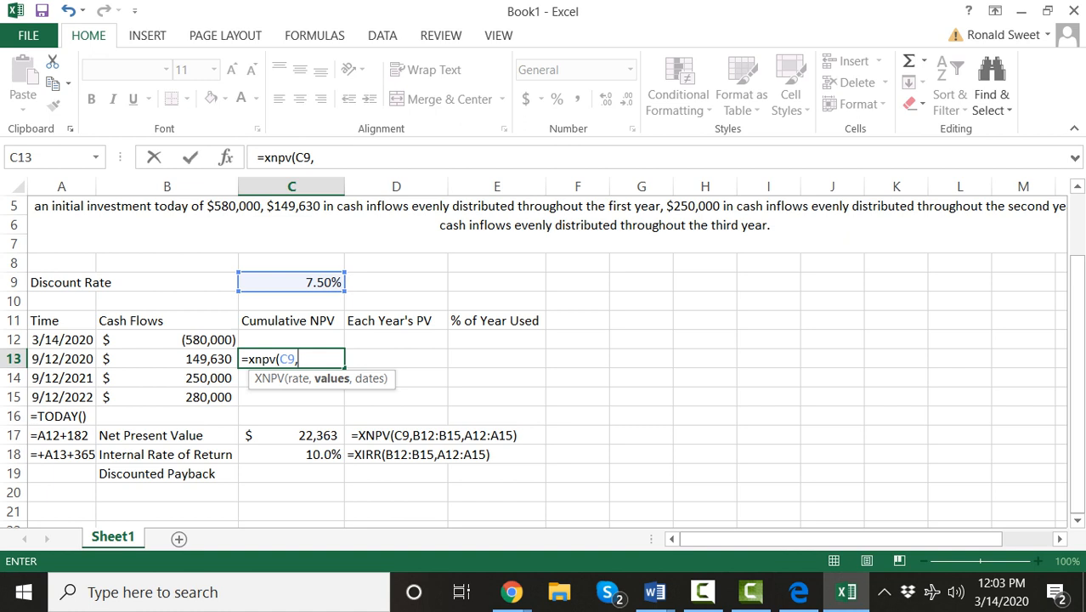
Step: Fix the row of the rate reference in the C13 formula as C$9, ready for the values argument
double_click(287, 359)
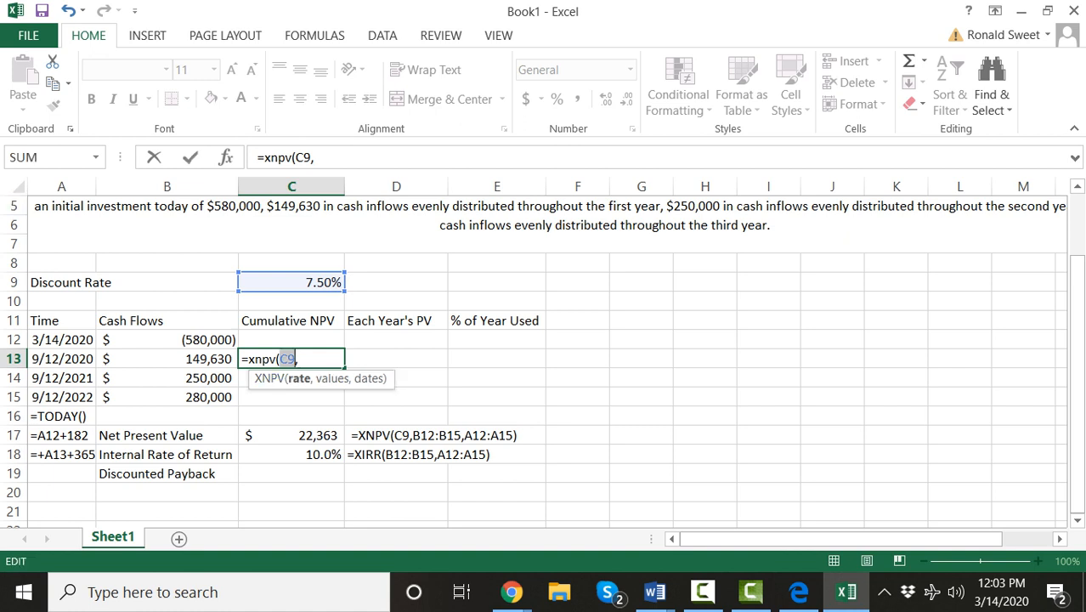
key(Left)
text($)
click(322, 157)
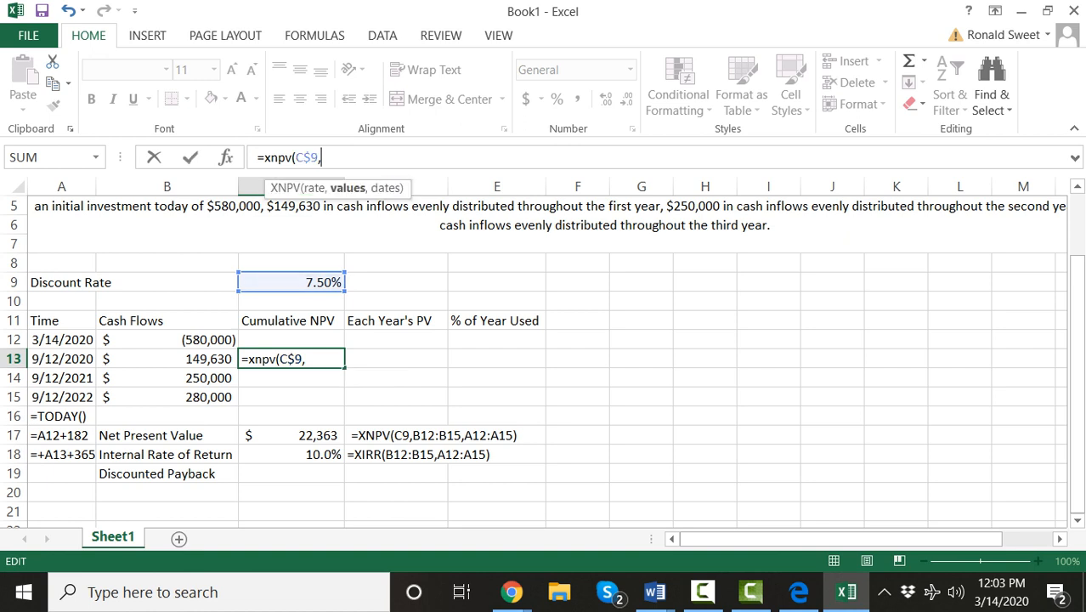
Step: Add cash flows B12:B13 as the values argument of the C13 XNPV formula, fixing the starting row as B$12
drag(195, 339, 204, 360)
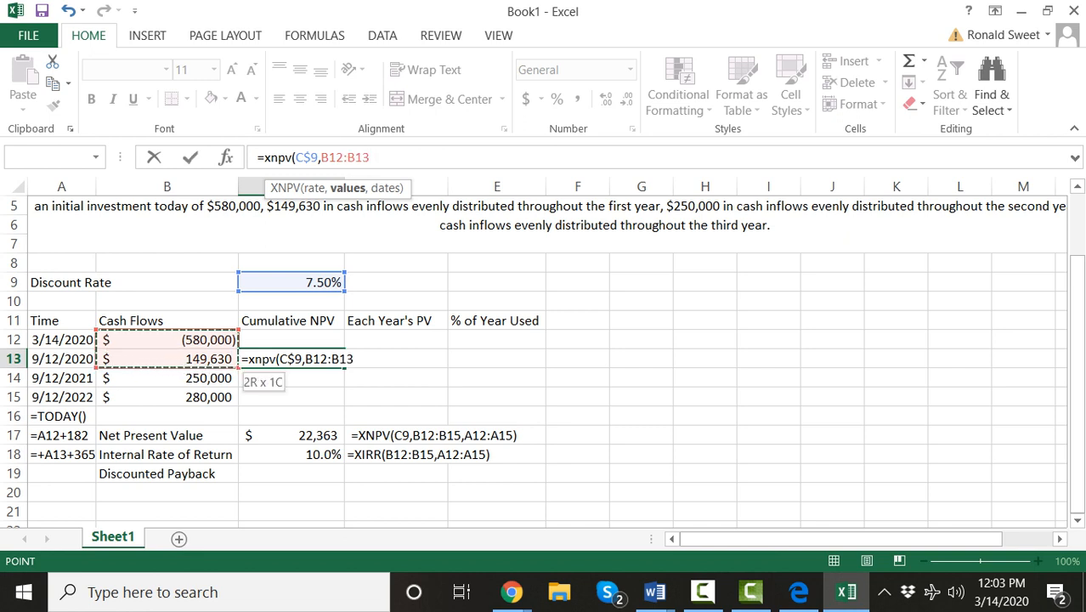
text(,)
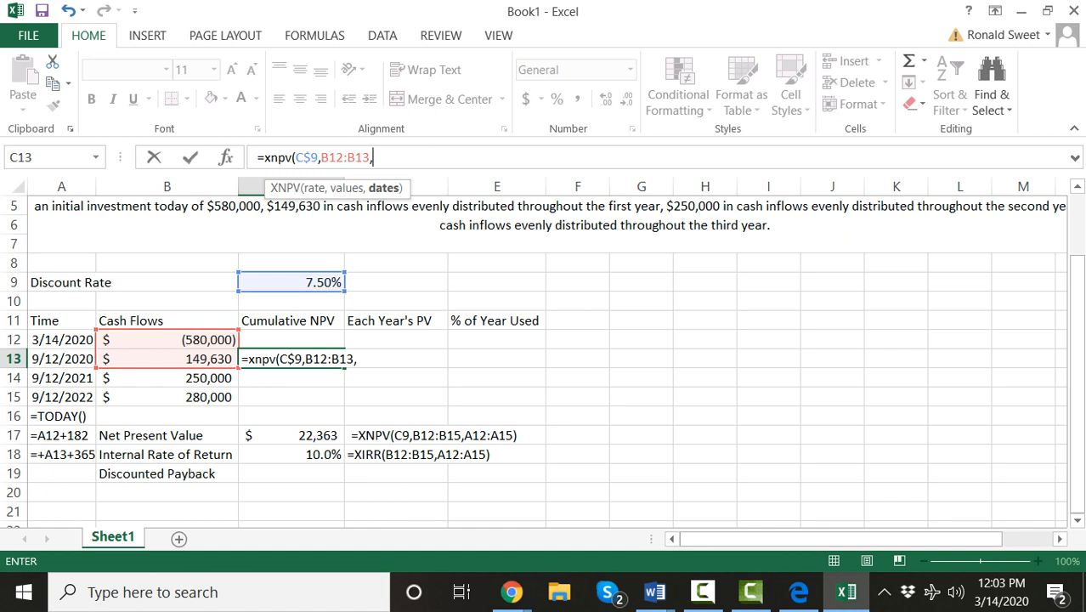
click(329, 157)
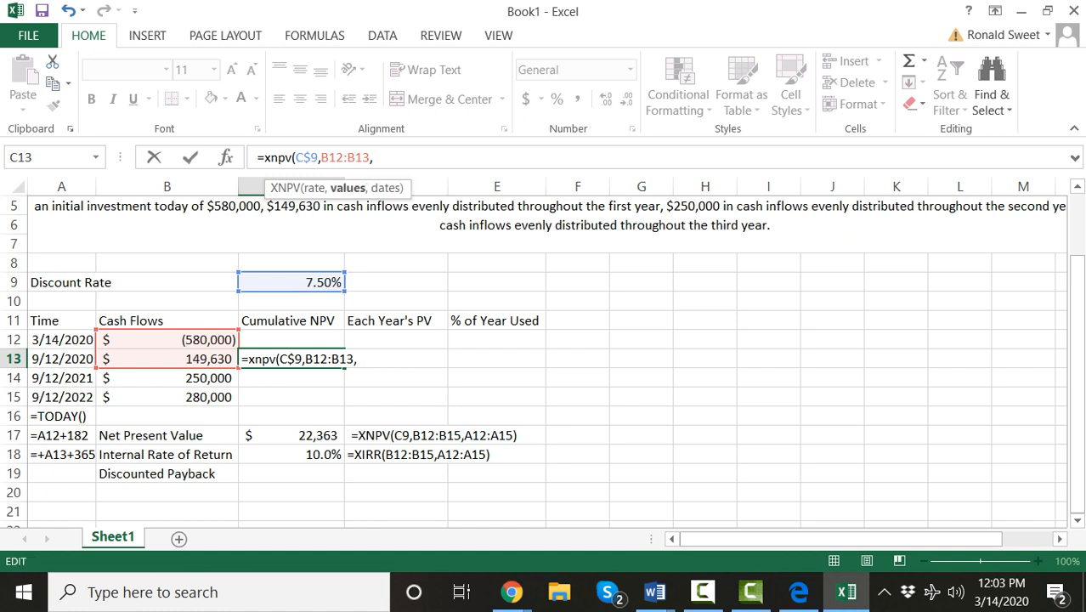
text($)
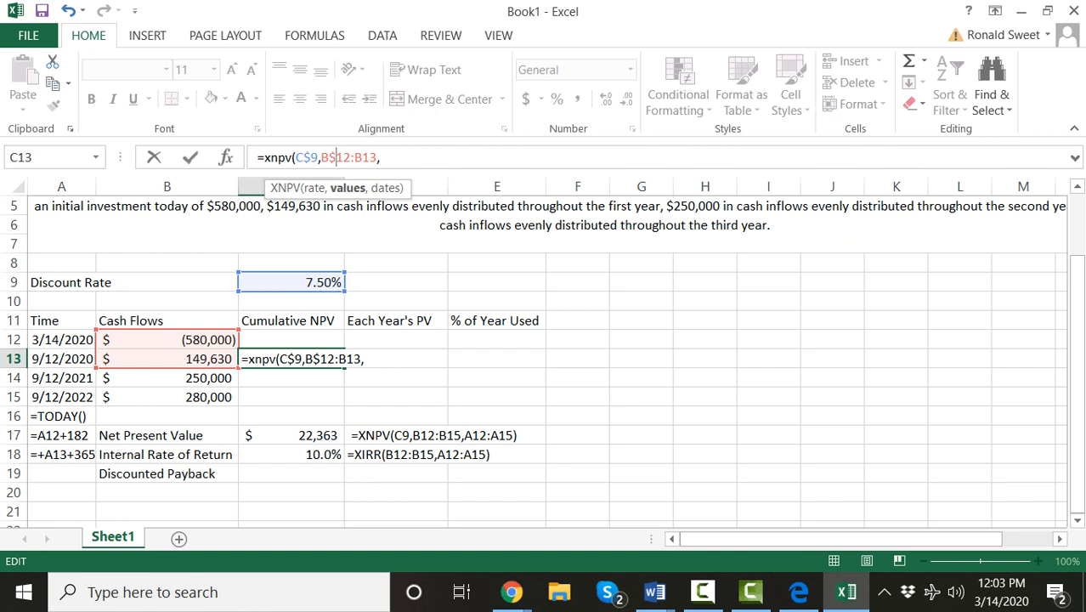
Step: Enter the C13 formula with date cell A12 as its dates argument, and reselect C13
click(382, 157)
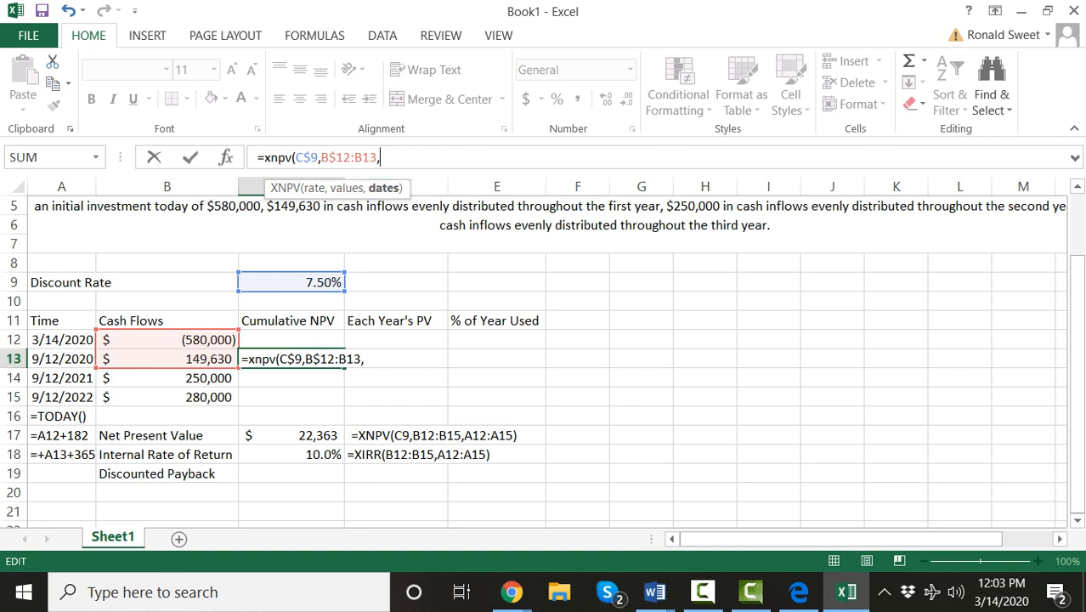
click(62, 340)
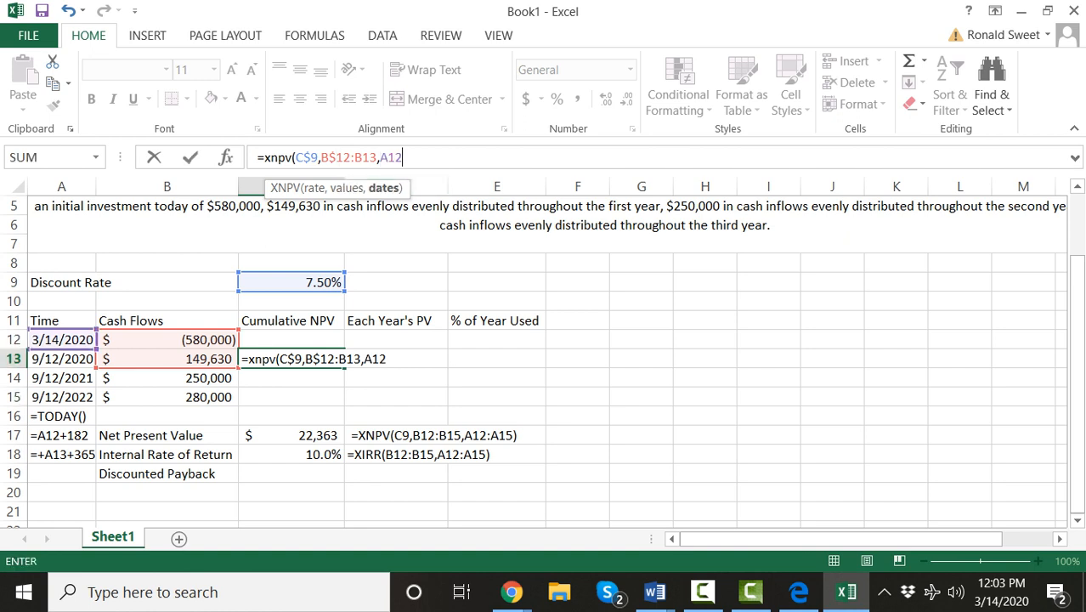
key(shift+Down)
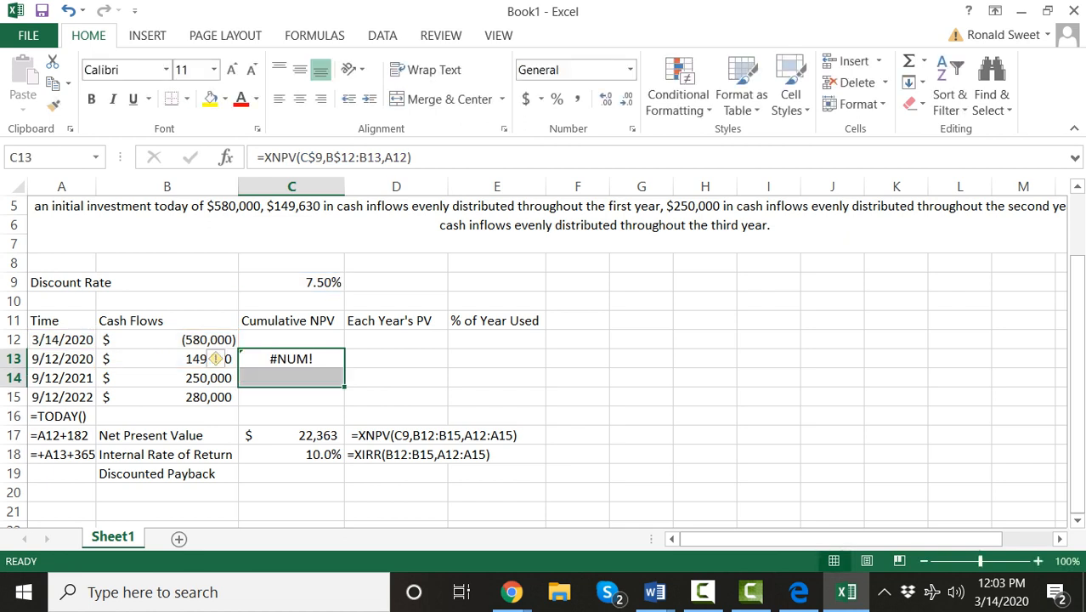
click(292, 340)
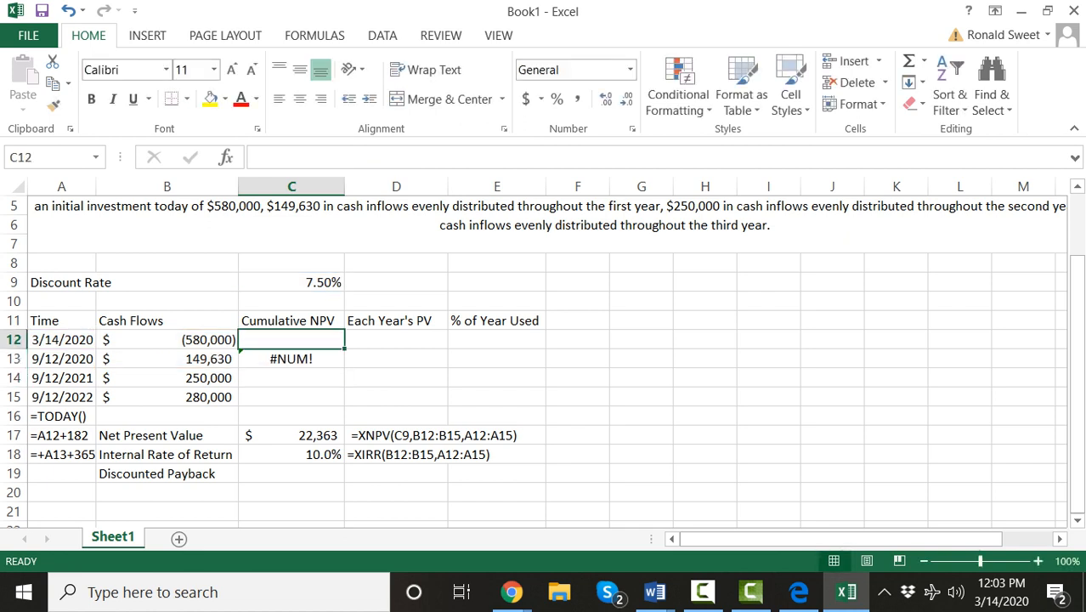
click(292, 358)
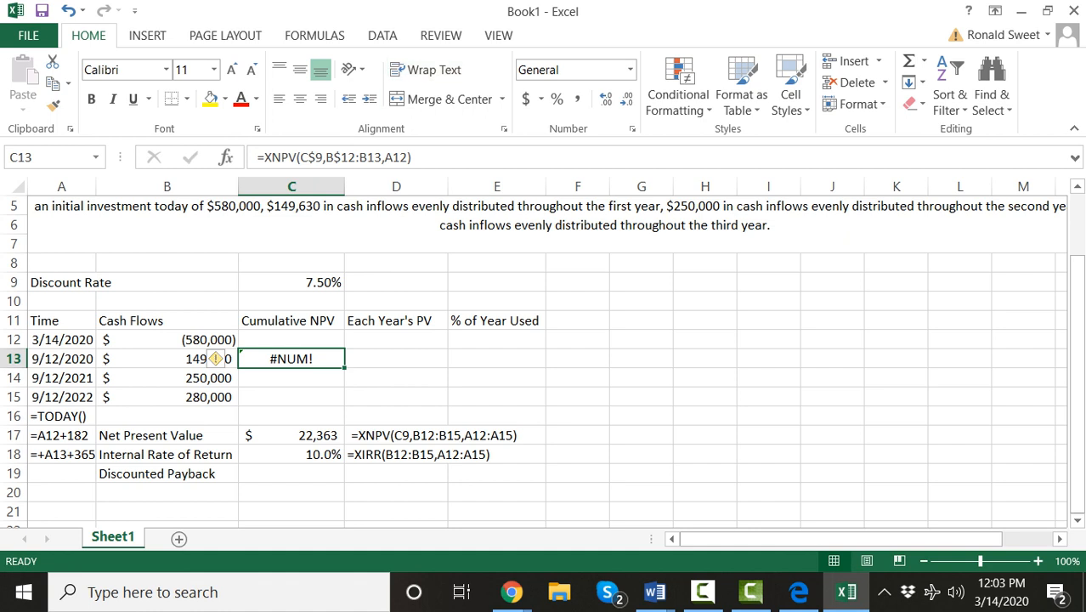
key(F2)
key(BackSpace)
key(BackSpace)
key(BackSpace)
key(BackSpace)
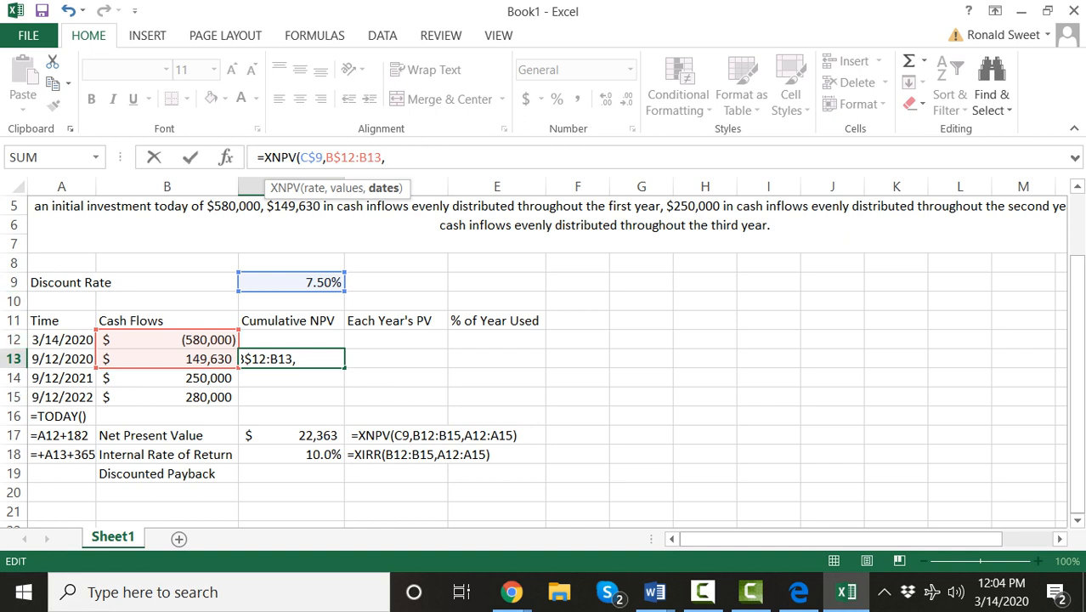
text(A12)
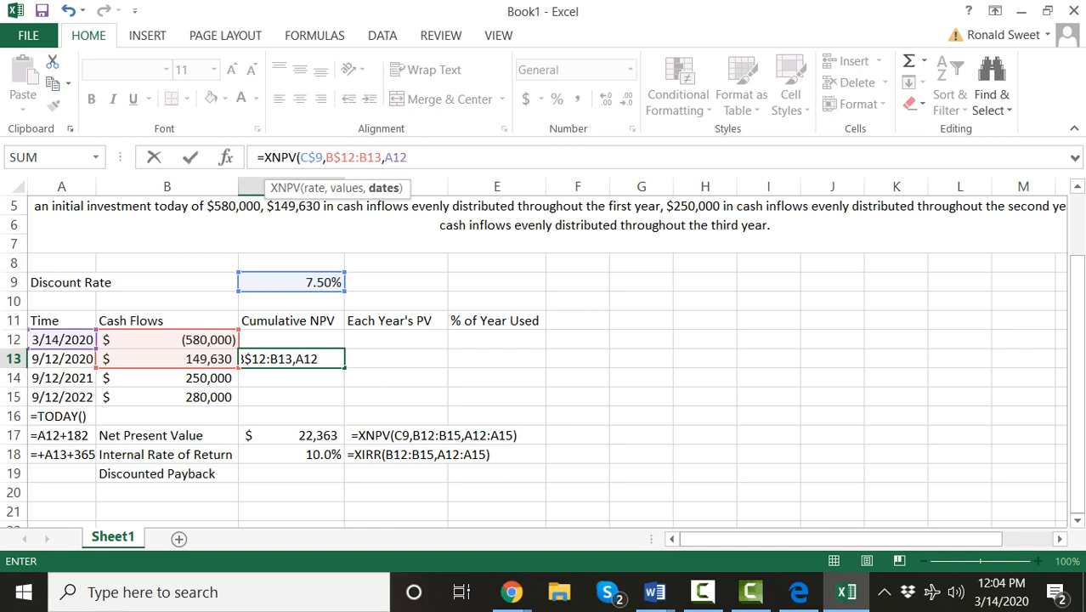
key(shift+Down)
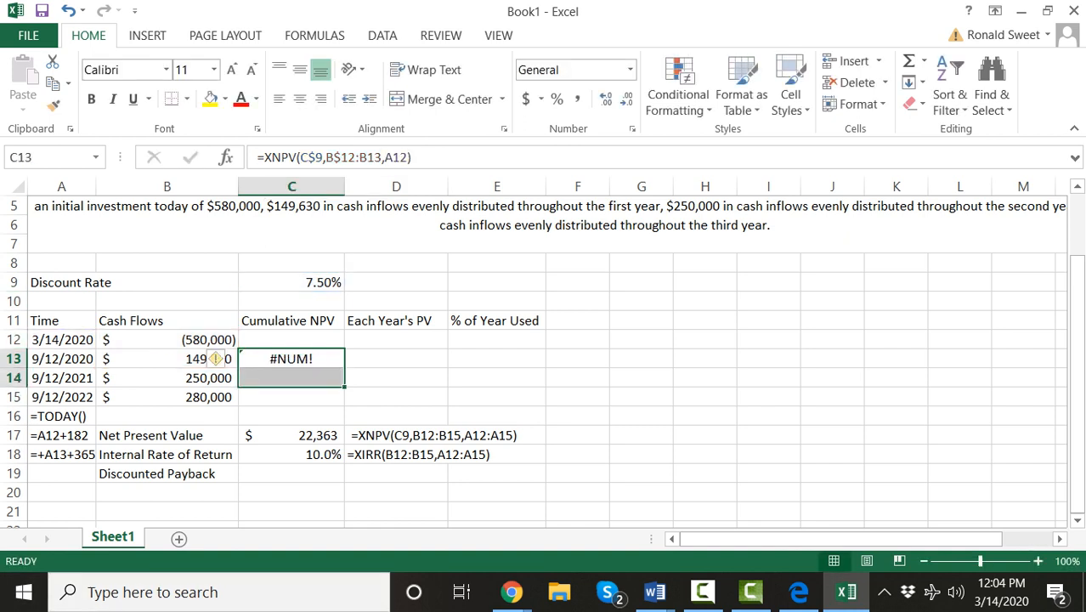
click(292, 340)
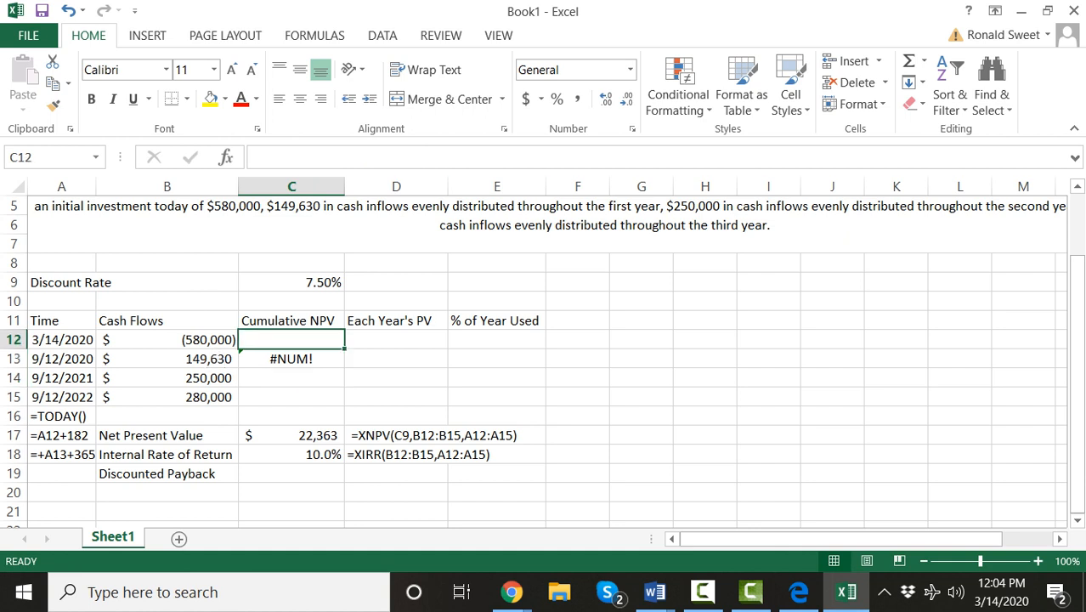
Step: Replace the dates argument of the XNPV formula in C13 with the range A12:A13 and close the parenthesis
key(Down)
click(411, 157)
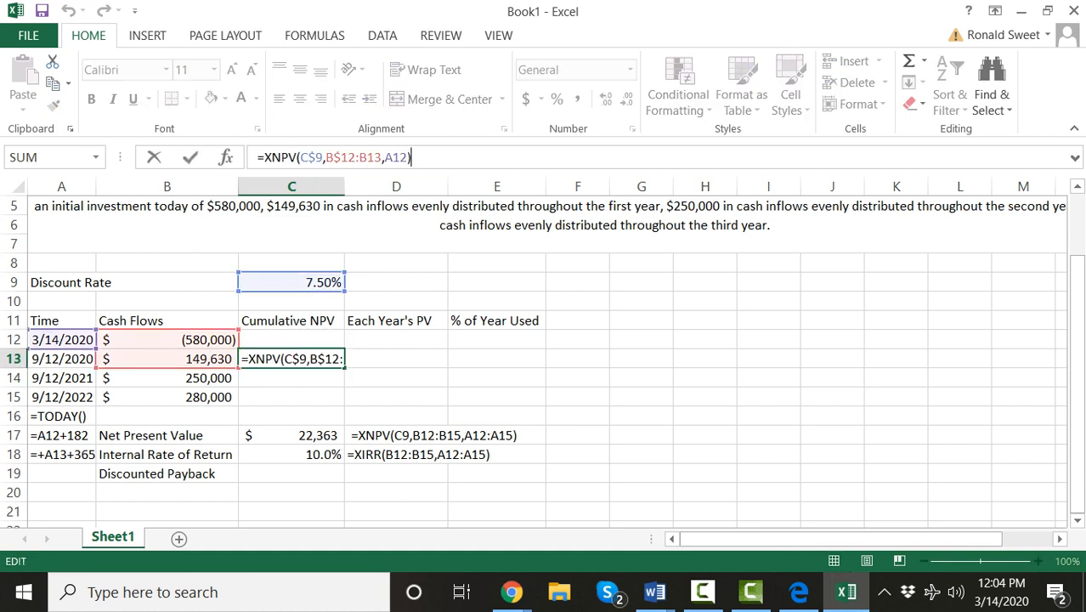
key(BackSpace)
key(BackSpace)
key(BackSpace)
key(BackSpace)
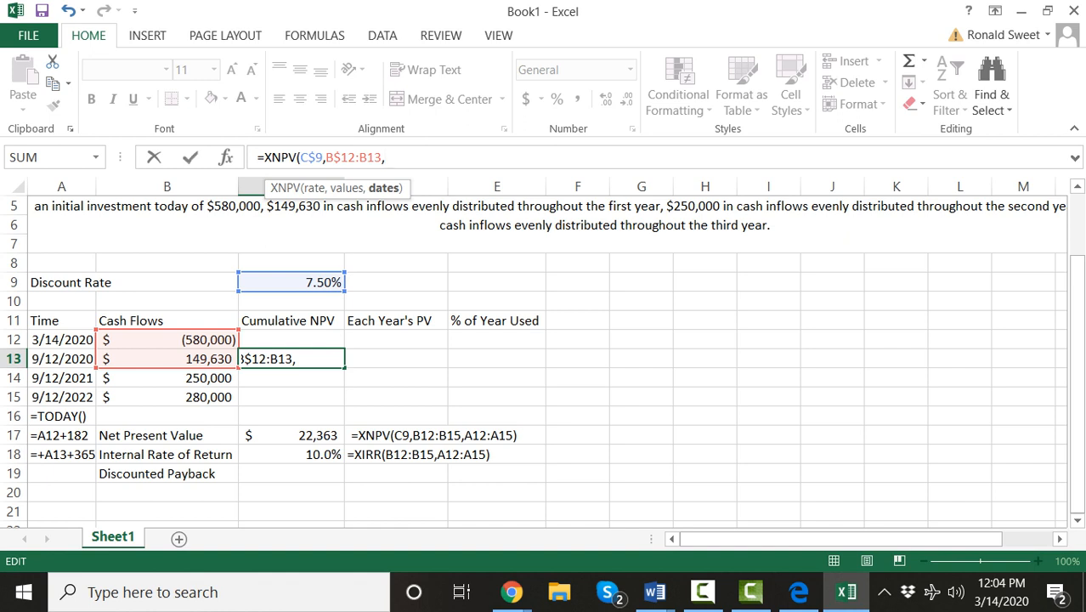
drag(62, 340, 62, 359)
click(61, 359)
click(61, 359)
click(61, 339)
click(61, 358)
click(61, 340)
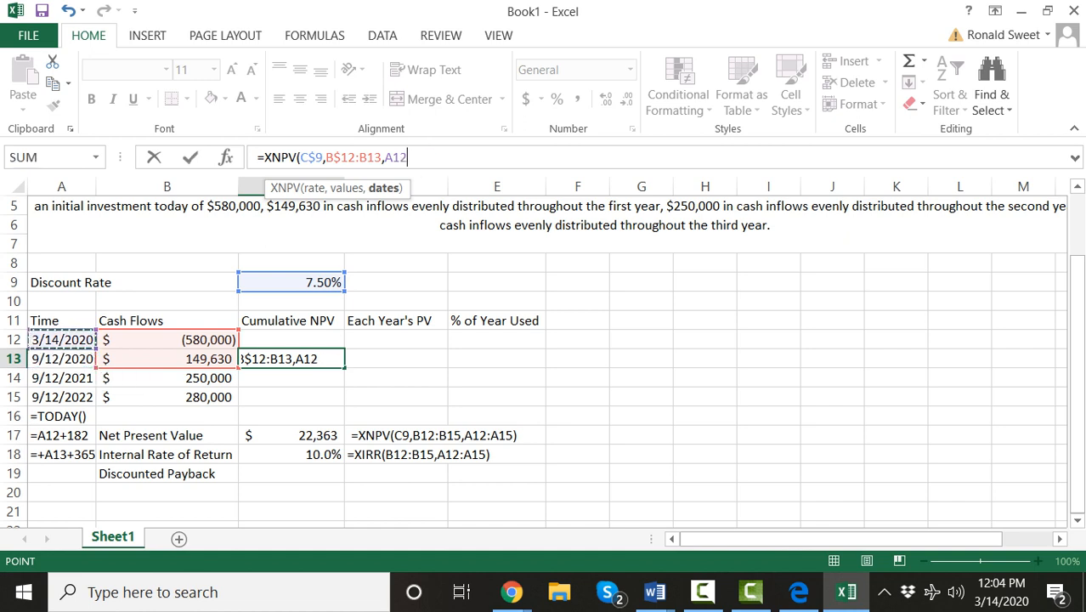
drag(61, 339, 61, 359)
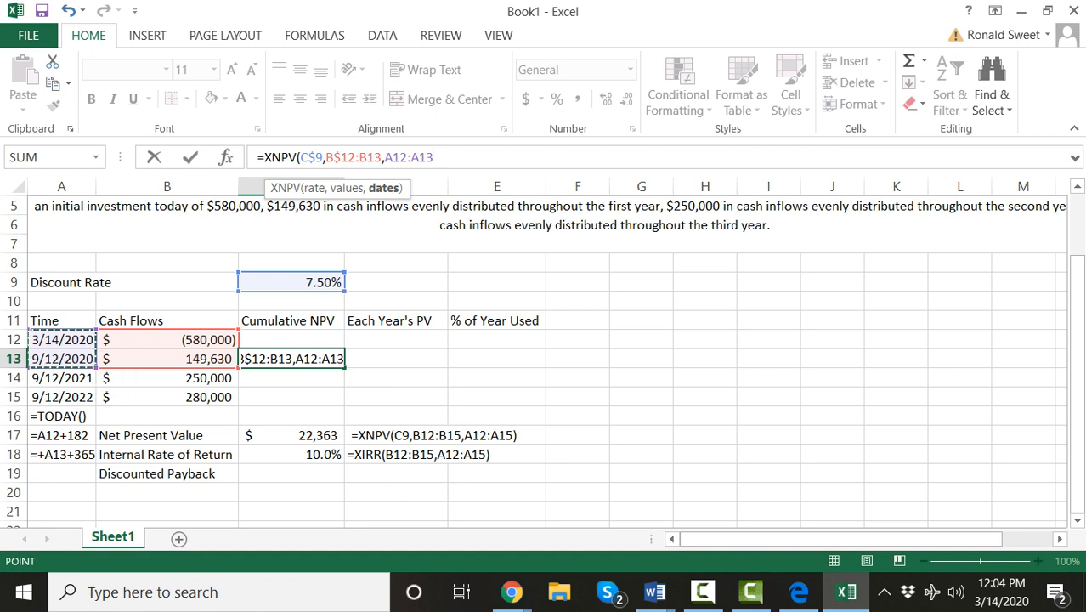
text())
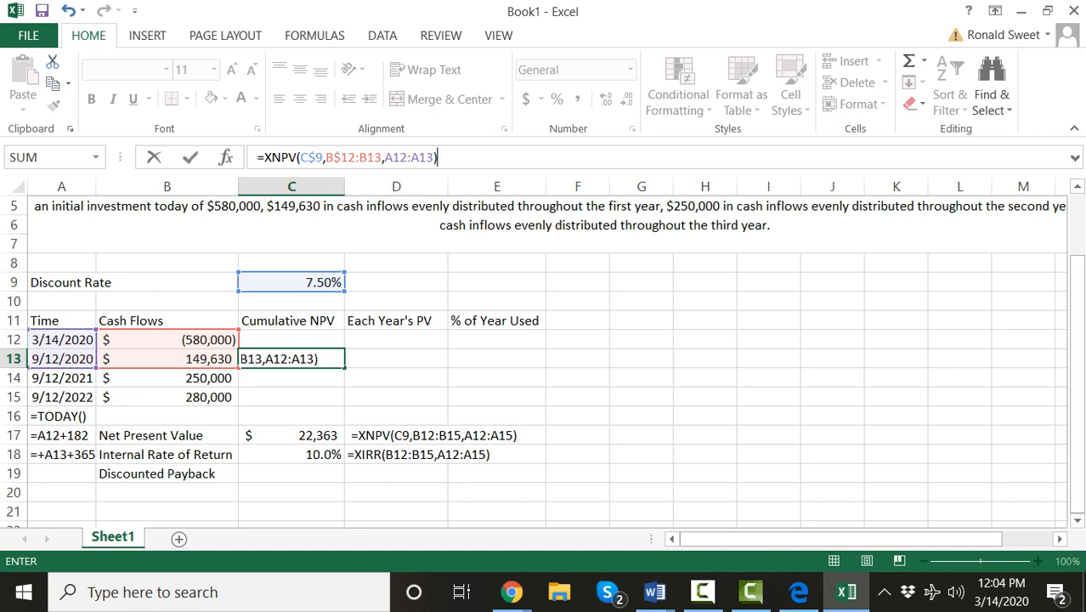
Step: Lock the starting row of the dates range in C13's formula so it reads A$12:A13, and enter the formula
click(386, 157)
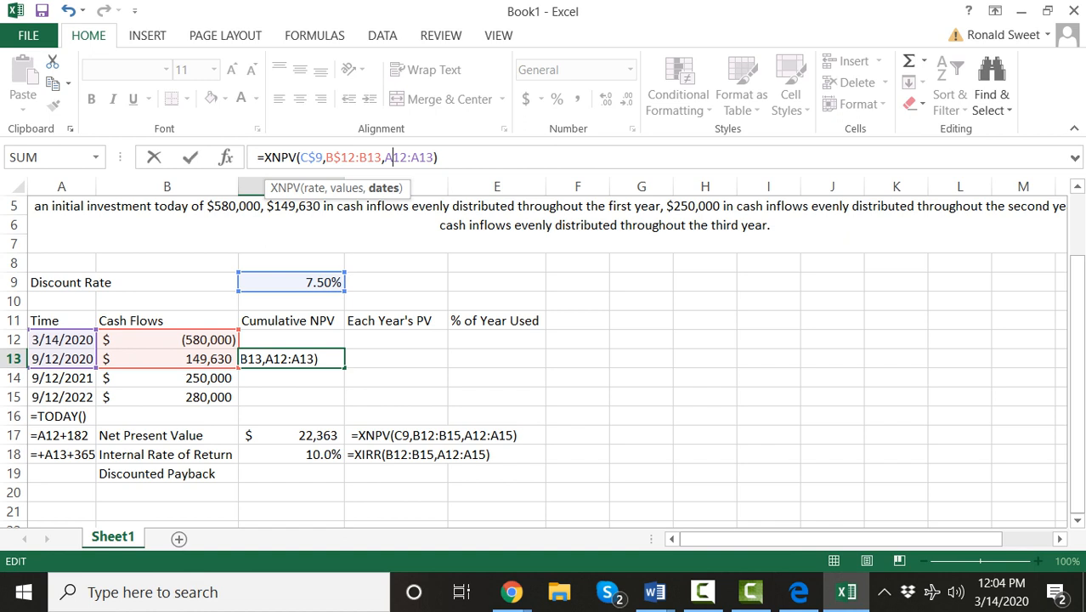
text($)
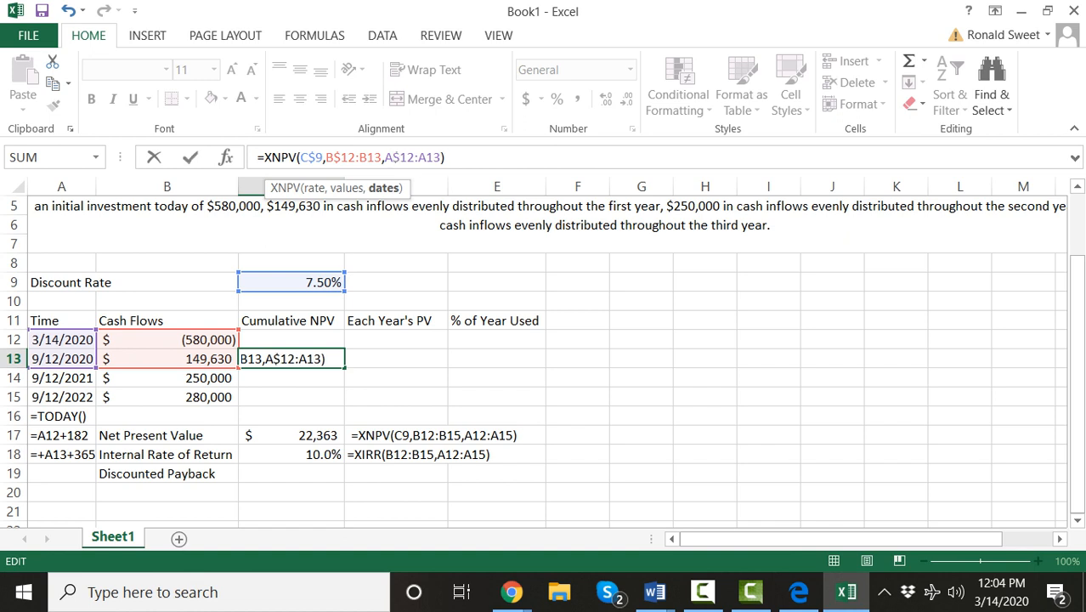
key(Return)
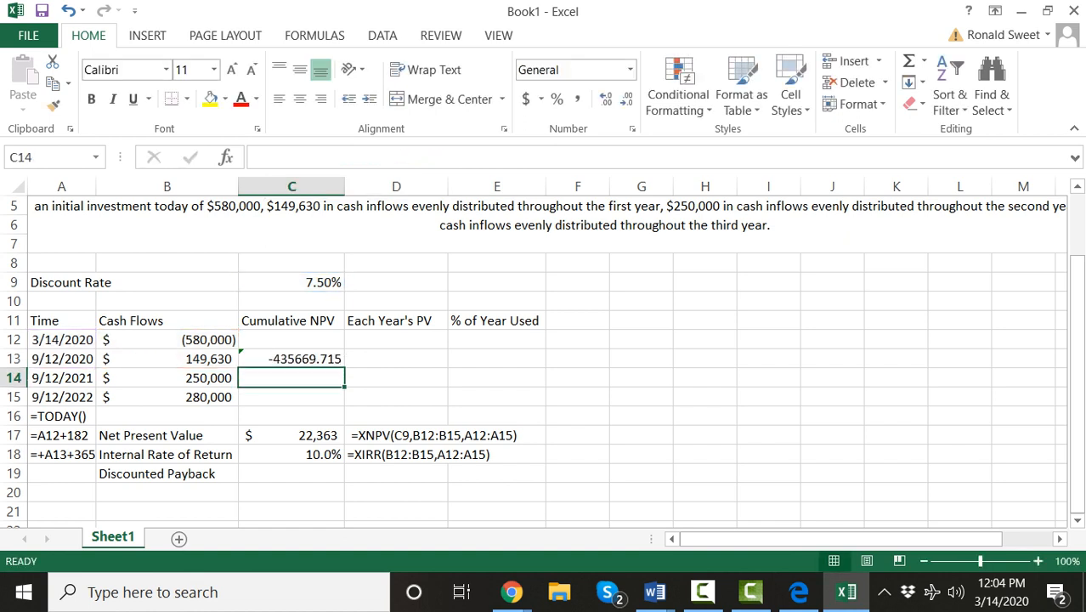
Step: Format the cumulative NPV in C13 as accounting currency with no decimal places
key(Up)
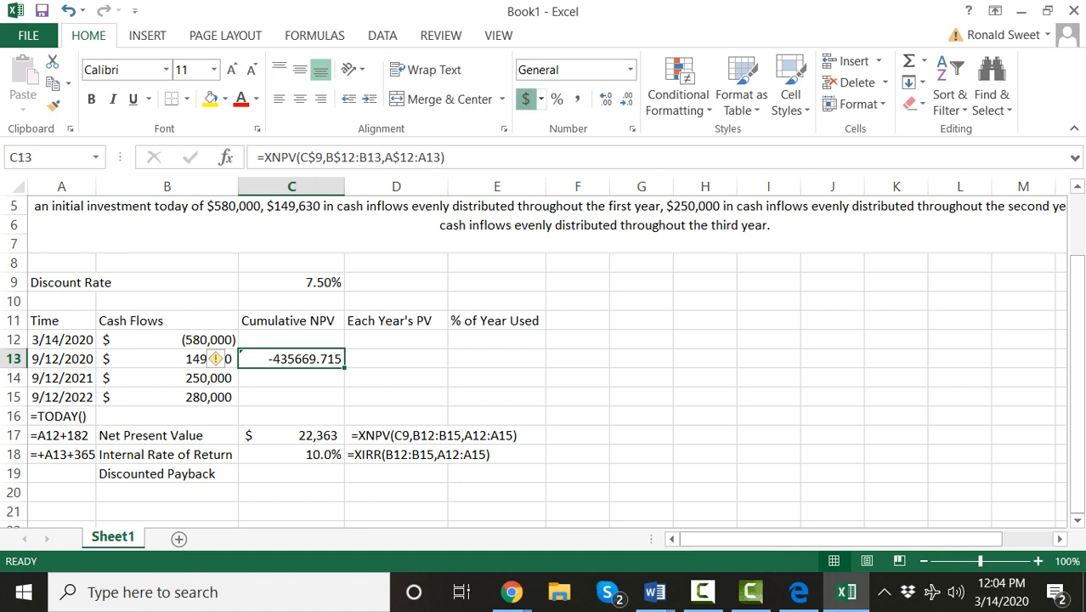
click(526, 99)
click(626, 98)
click(626, 99)
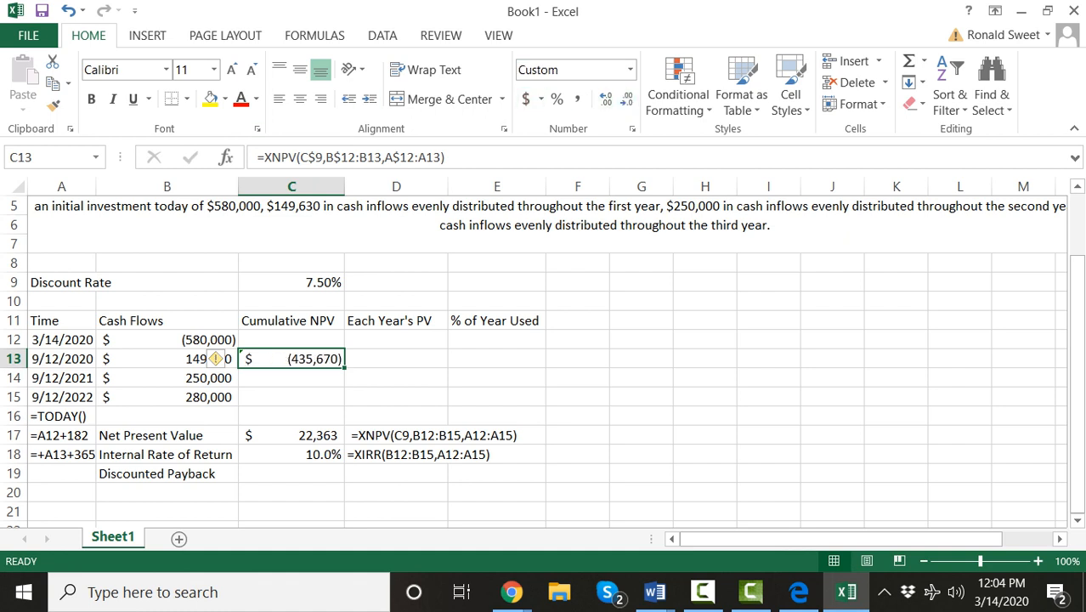
Step: Turn C13's XNPV formula into displayed text with a leading apostrophe and copy it to D13
click(258, 157)
text(')
key(Return)
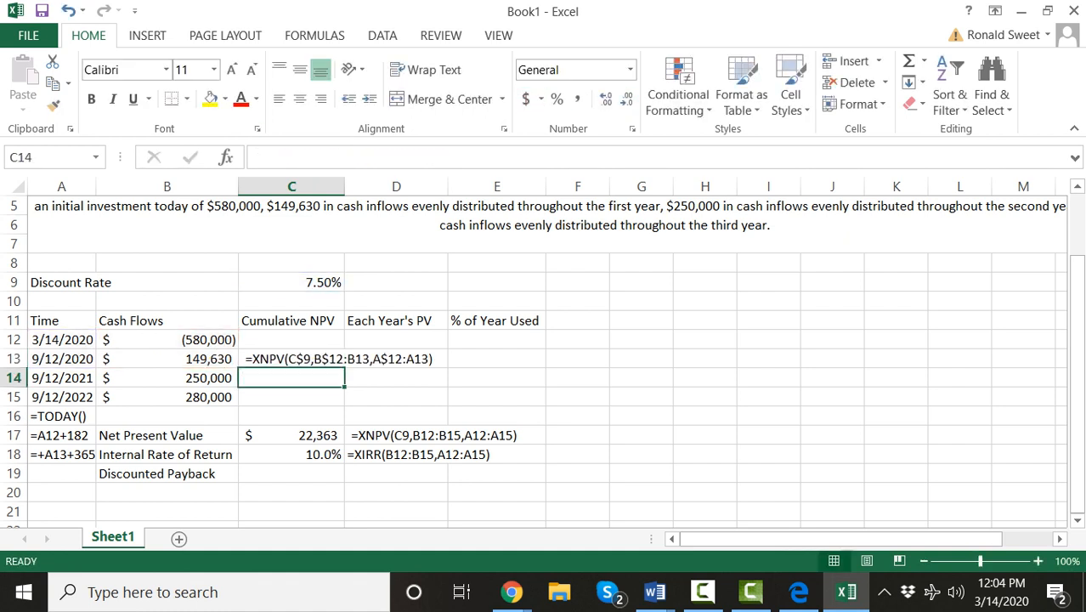
key(Up)
key(ctrl+c)
key(Right)
key(ctrl+v)
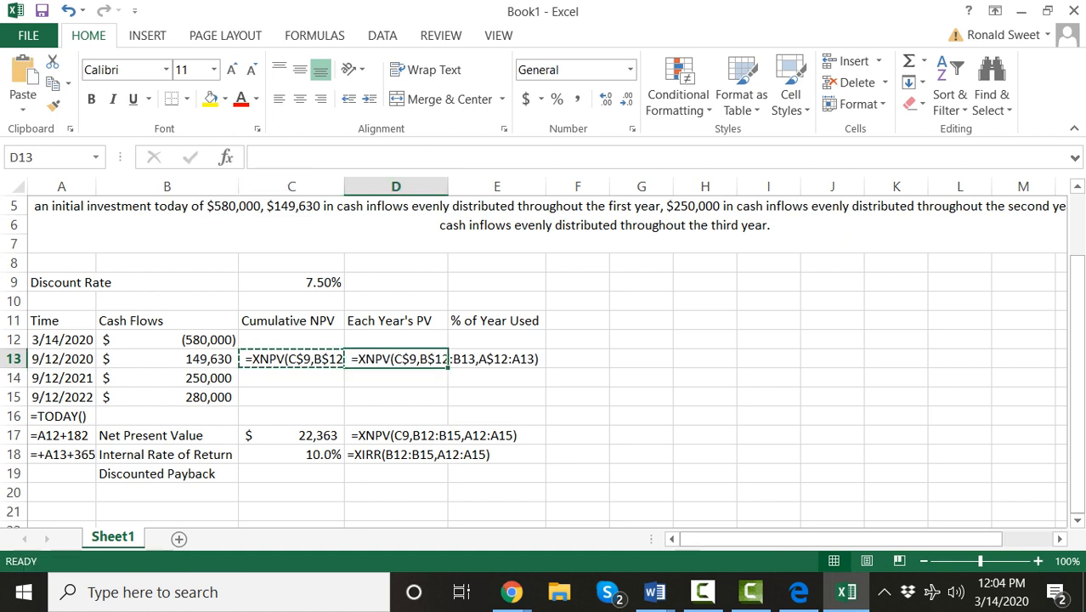
key(Escape)
Step: Remove the leading apostrophe in C13 to make its XNPV formula calculate again
key(Left)
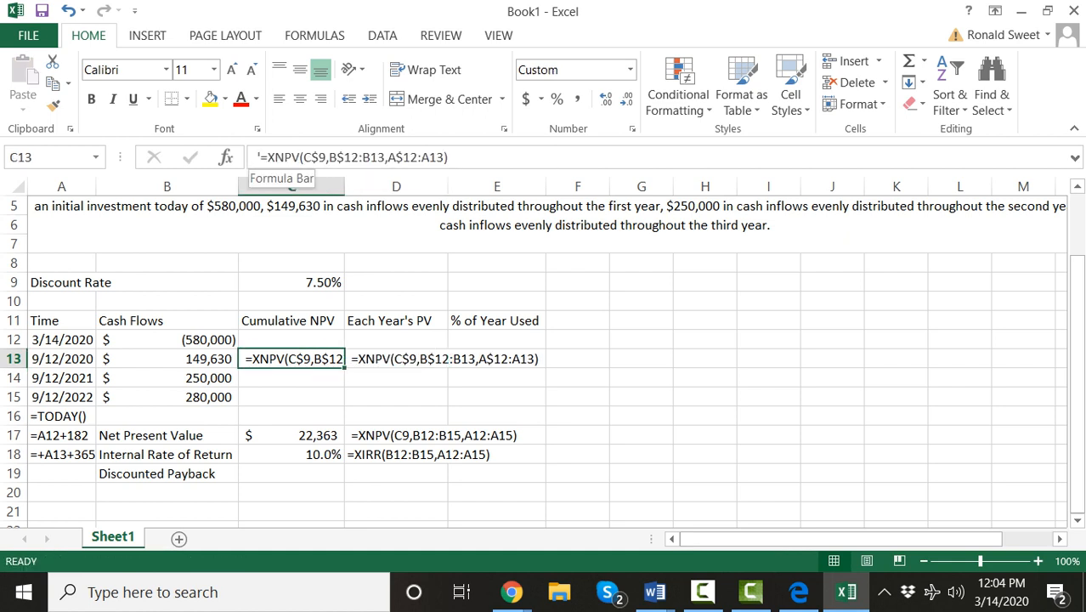
click(258, 157)
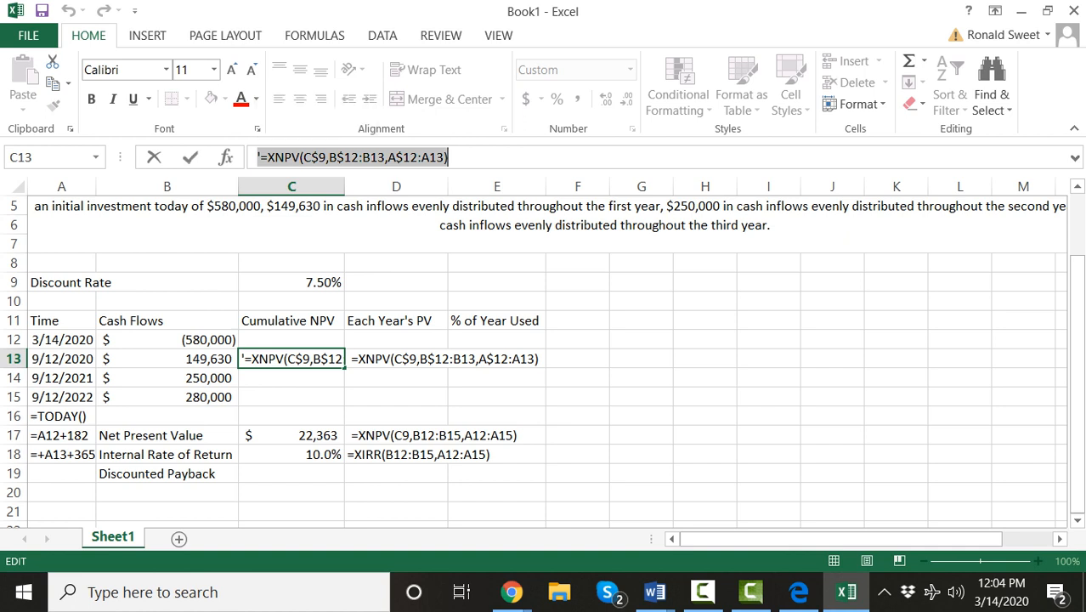
key(Return)
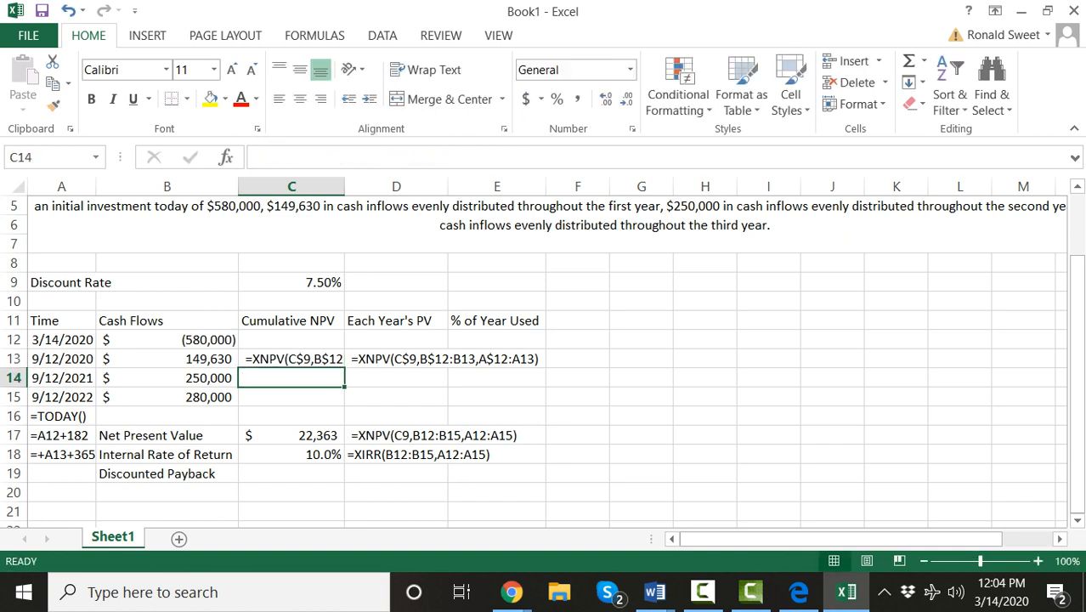
key(Up)
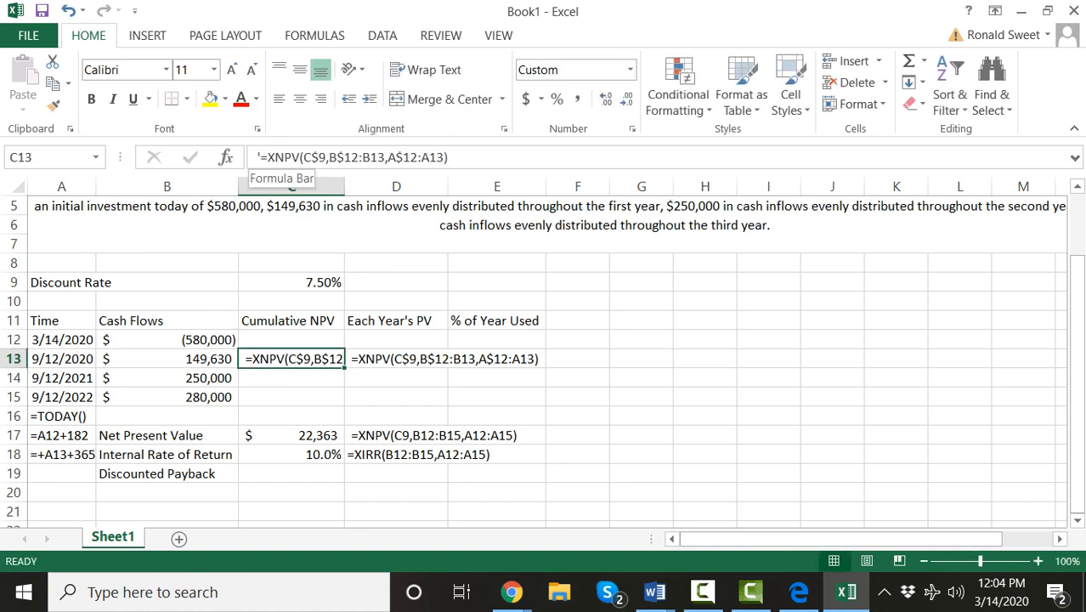
click(260, 157)
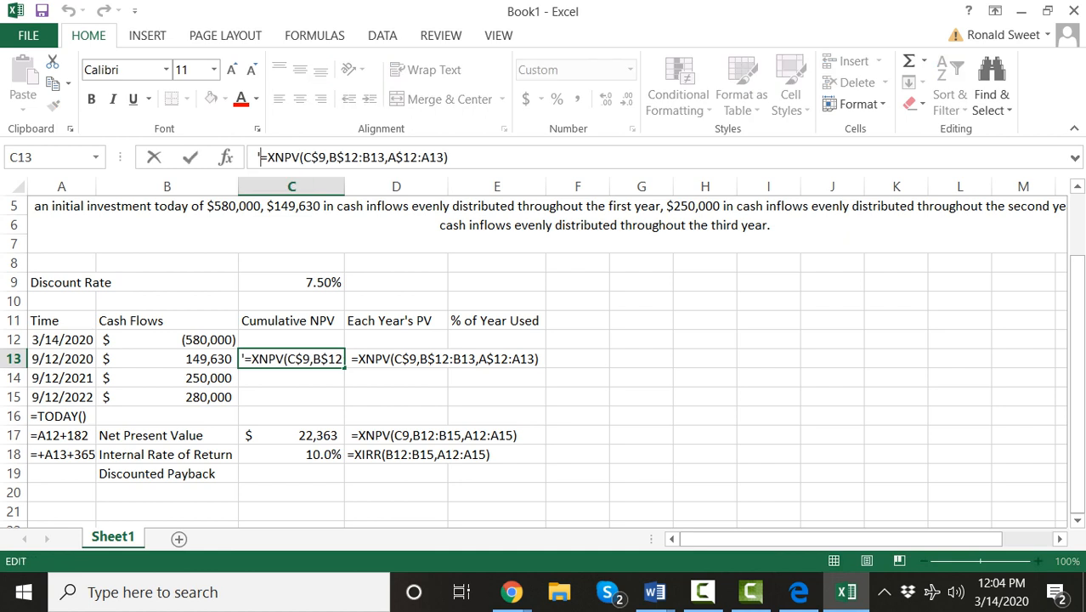
key(BackSpace)
key(Return)
Step: Fill the C13 formula down the Cumulative NPV column through C16 and clear the surplus copy in C16
key(Up)
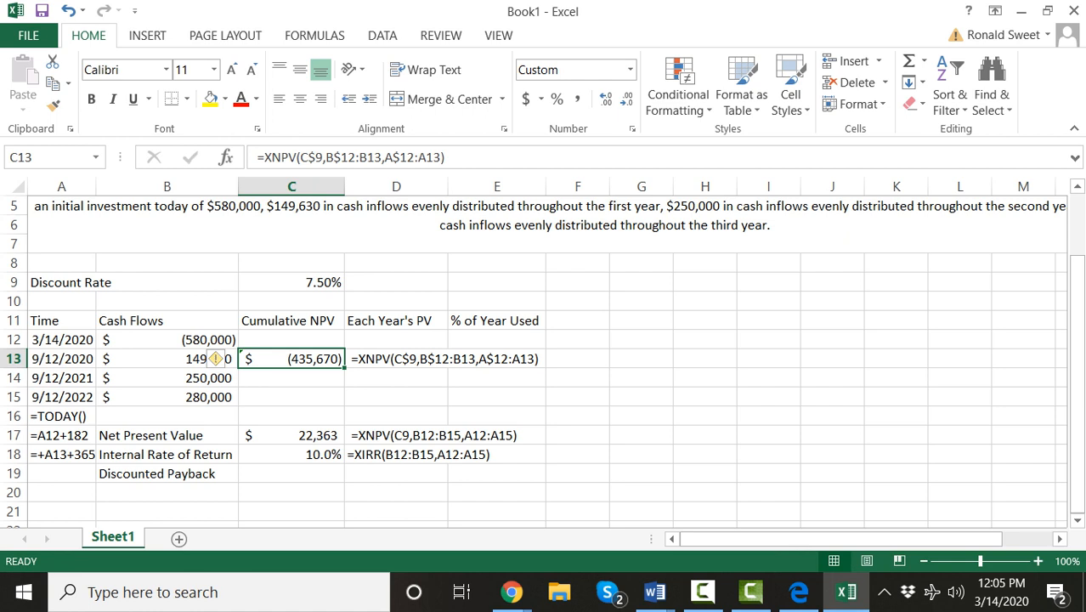
drag(344, 367, 344, 423)
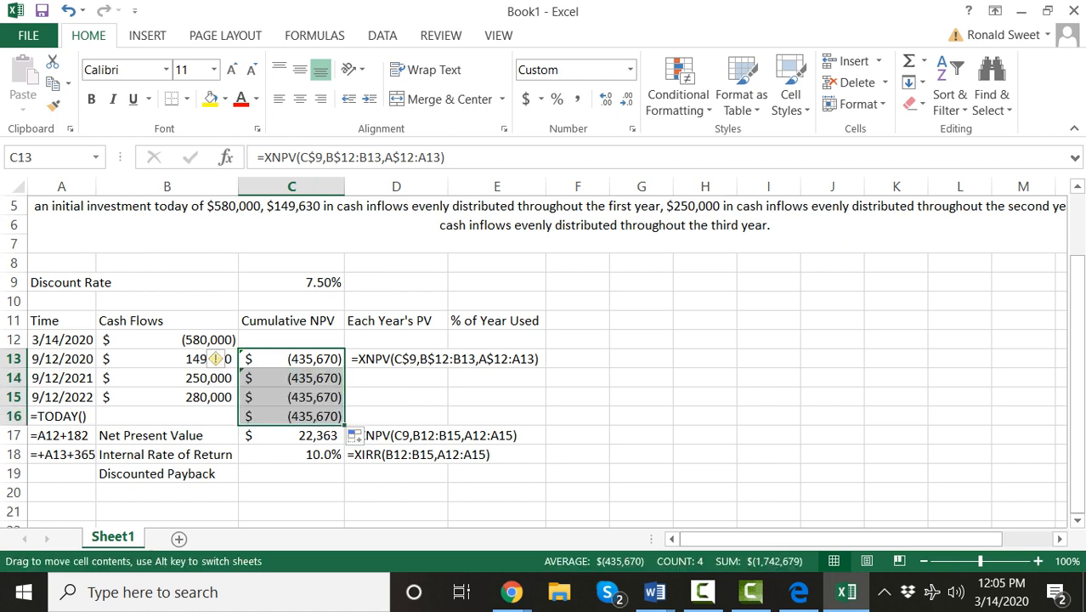
click(292, 416)
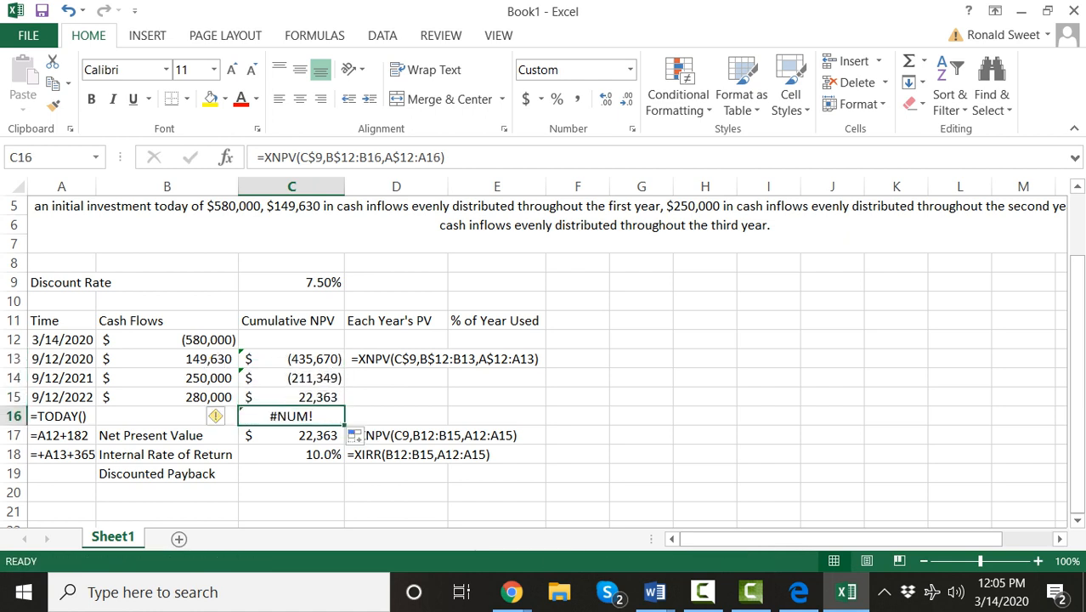
key(Delete)
Step: Examine the XNPV formula ranges in C15 and compare the cell with the Net Present Value in C17
double_click(283, 396)
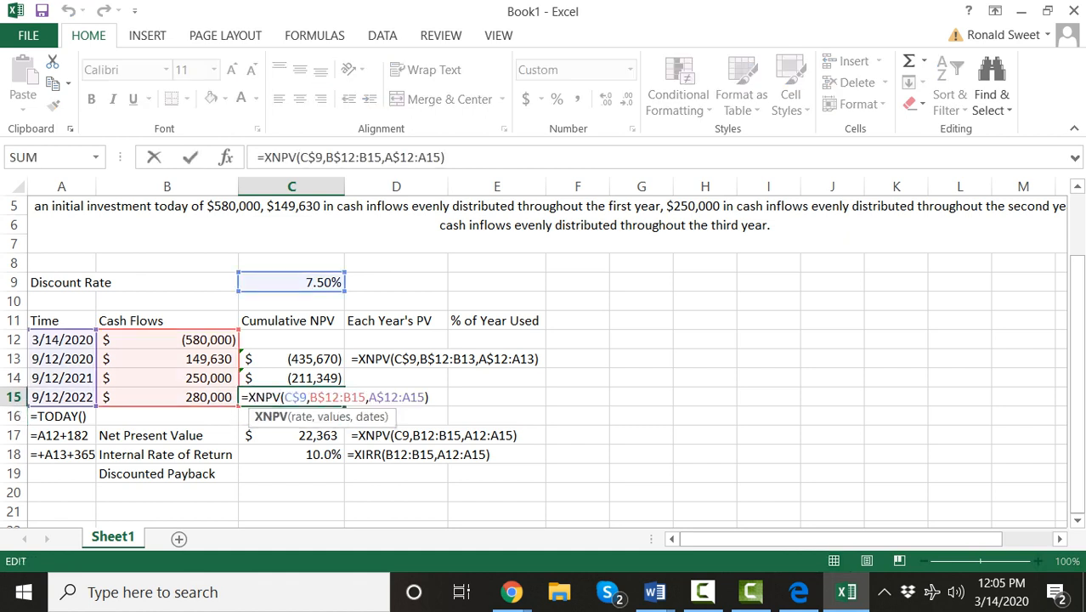
key(Return)
key(Up)
key(Down)
key(Down)
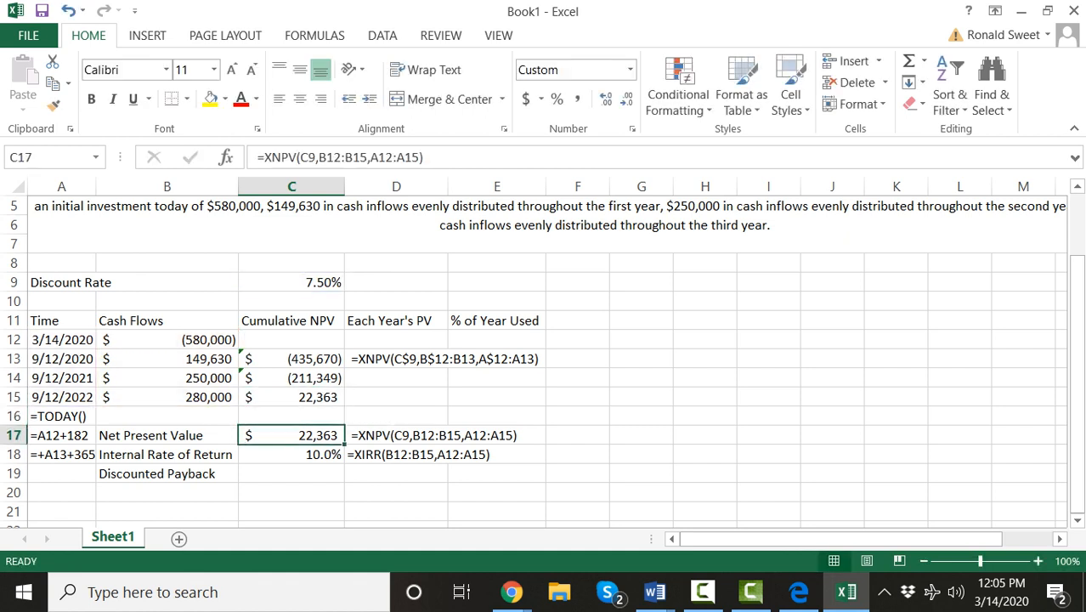
key(Up)
key(Up)
key(Up)
key(Up)
key(Down)
key(Down)
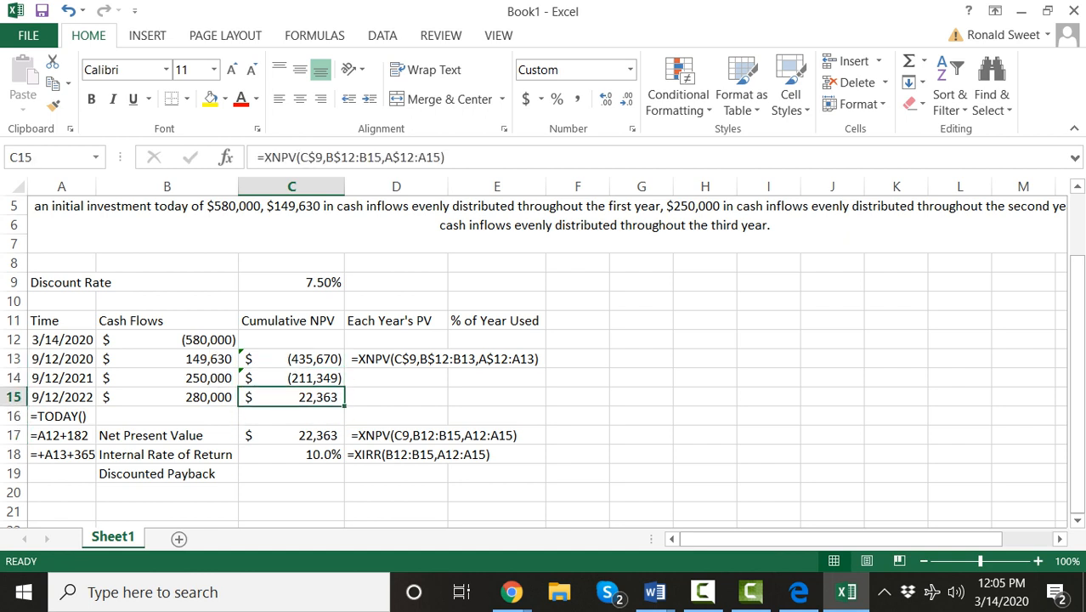
Step: Move the displayed XNPV formula text from D13 to C16, beneath the Cumulative NPV column
key(Up)
key(Up)
key(Right)
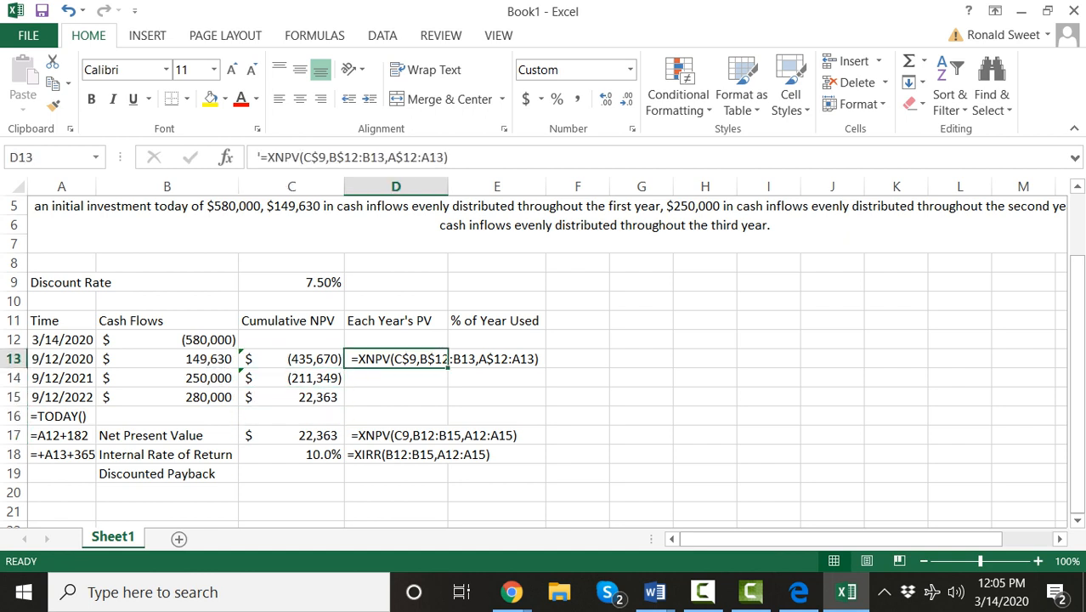
key(ctrl+c)
key(Down)
key(Down)
key(Down)
key(Left)
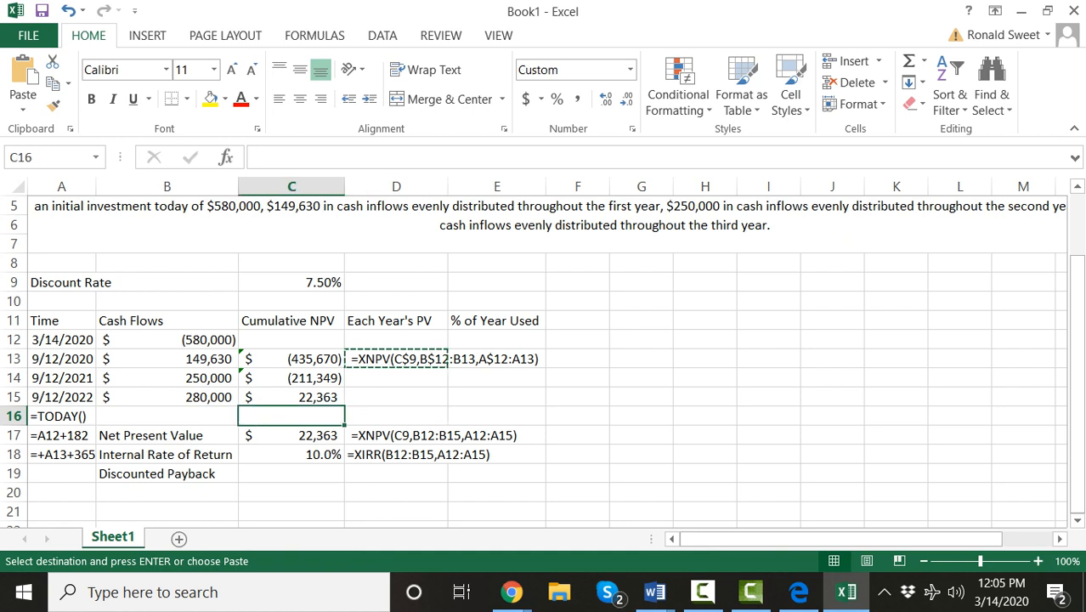
key(Return)
Step: Enter the formula +C13-B12 in D13 to calculate the first year's present value
key(Up)
key(Up)
key(Up)
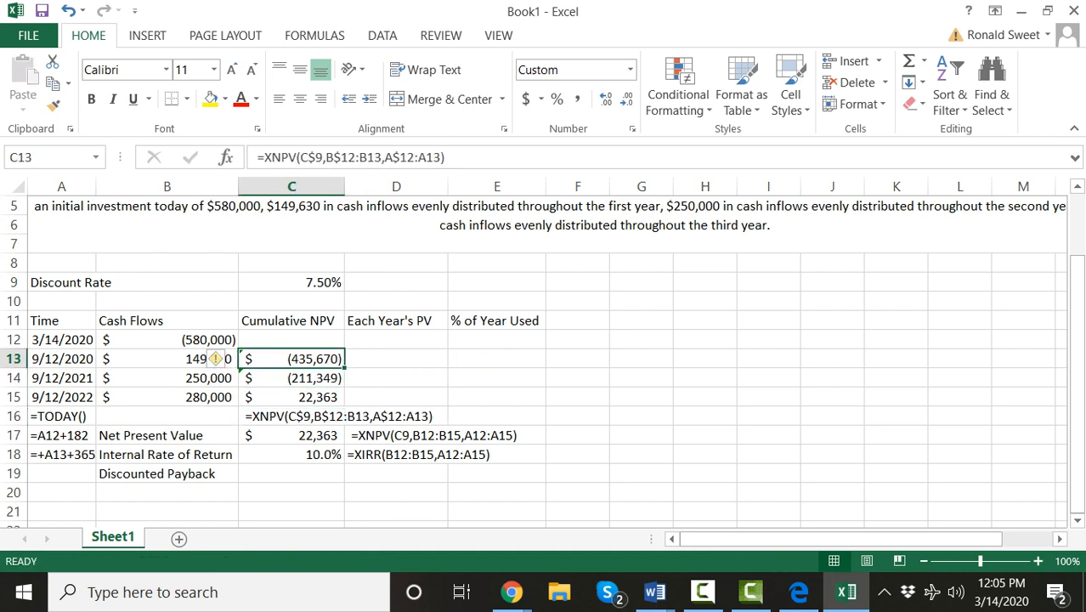
key(Right)
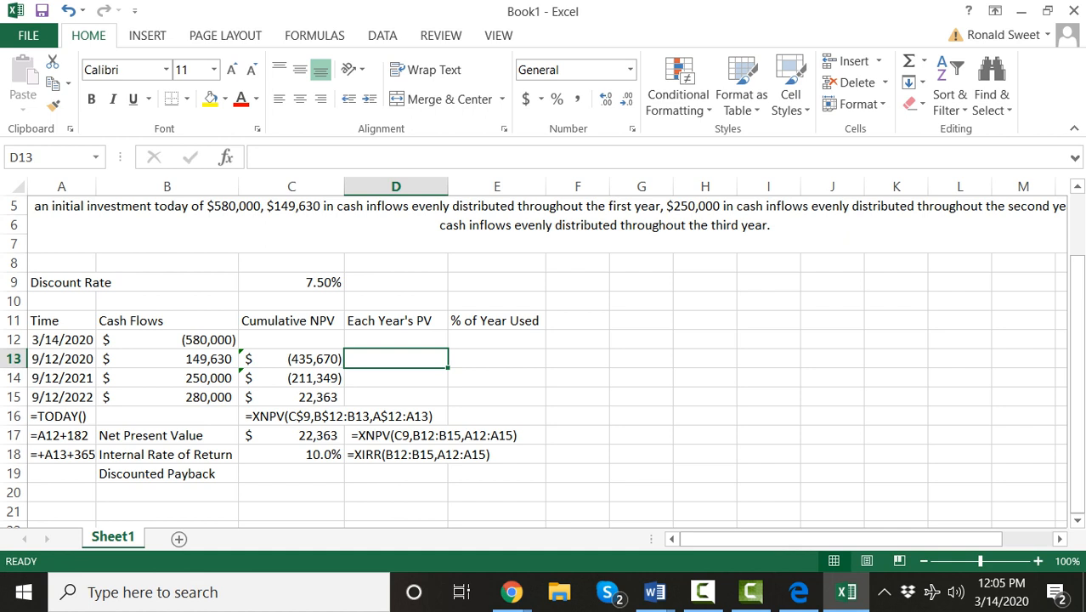
text(+)
key(Left)
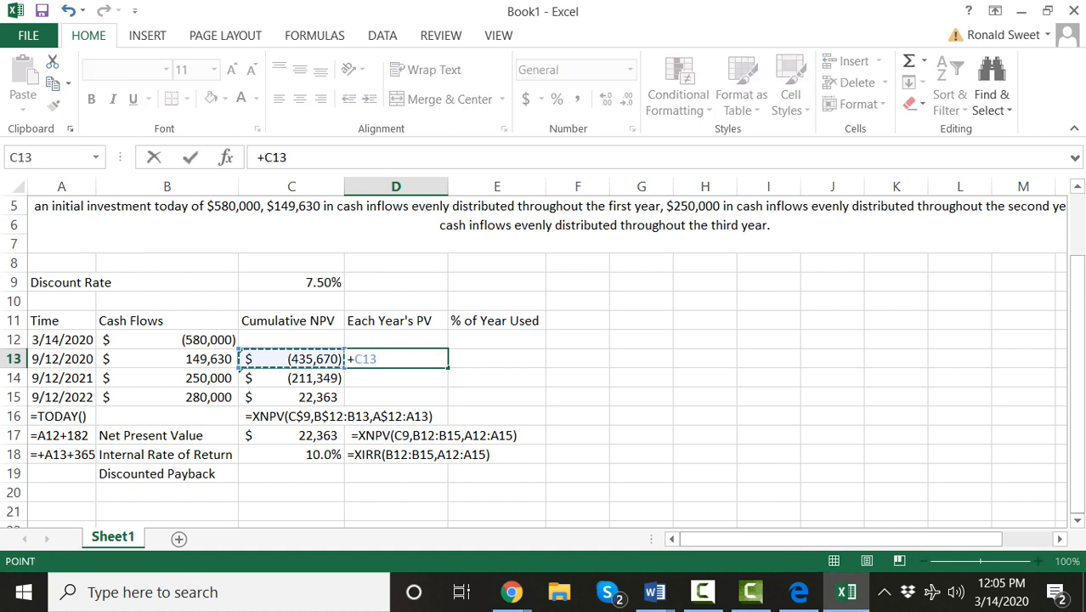
text(-)
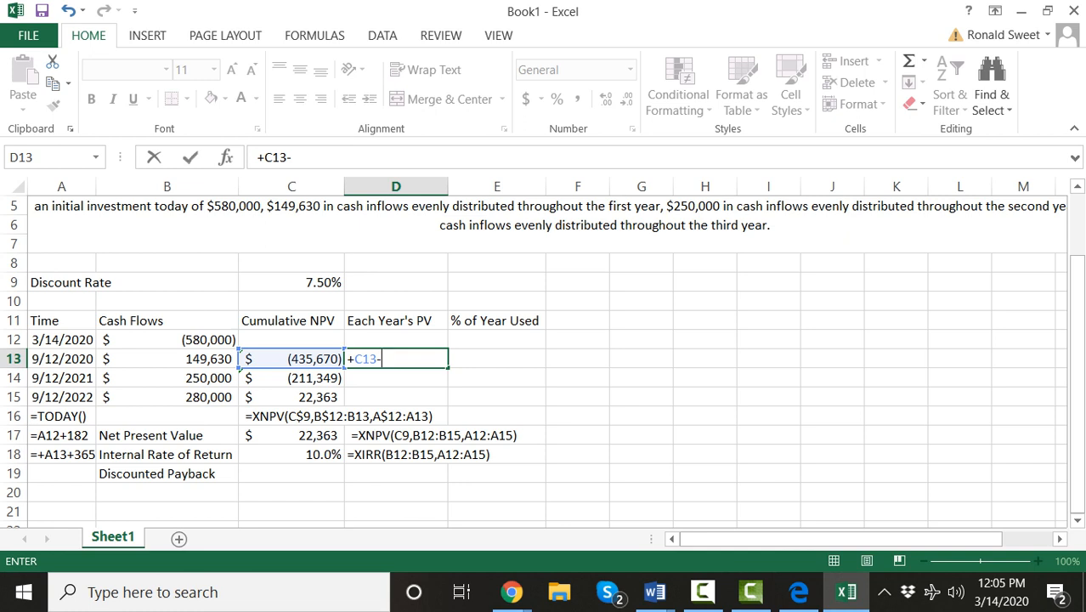
key(Up)
key(Left)
key(Left)
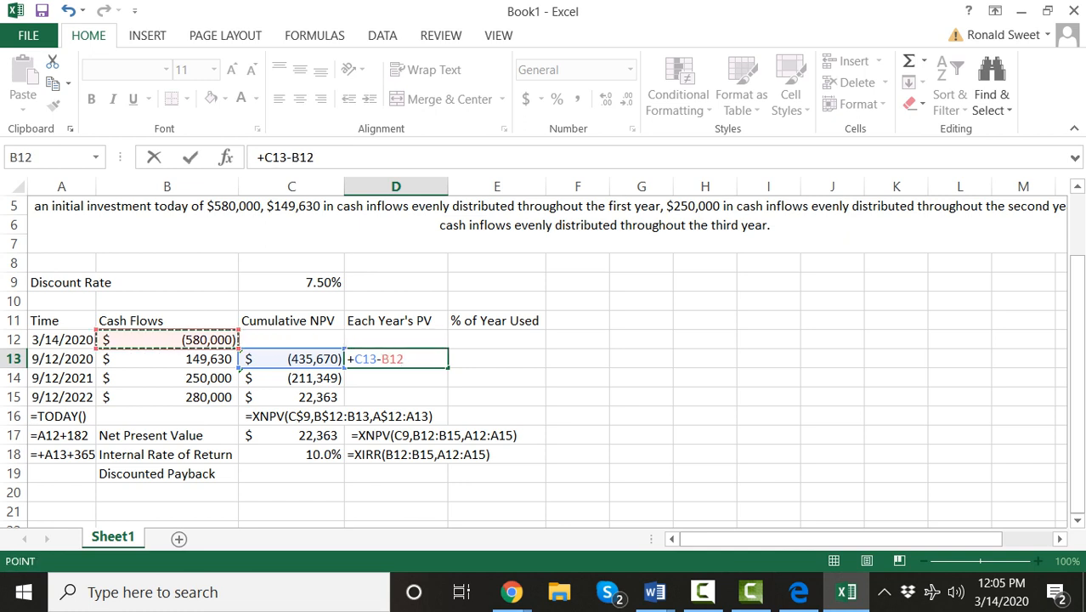
key(Return)
key(Up)
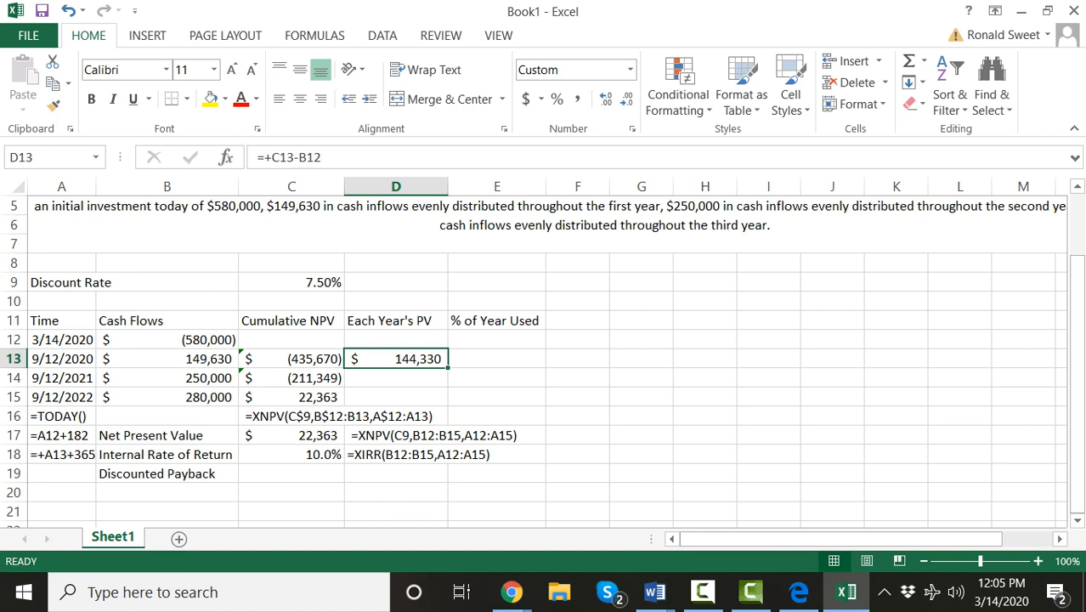
Step: Enter the formula +C14-C13 in D14 to calculate the second year's present value
key(Left)
key(Left)
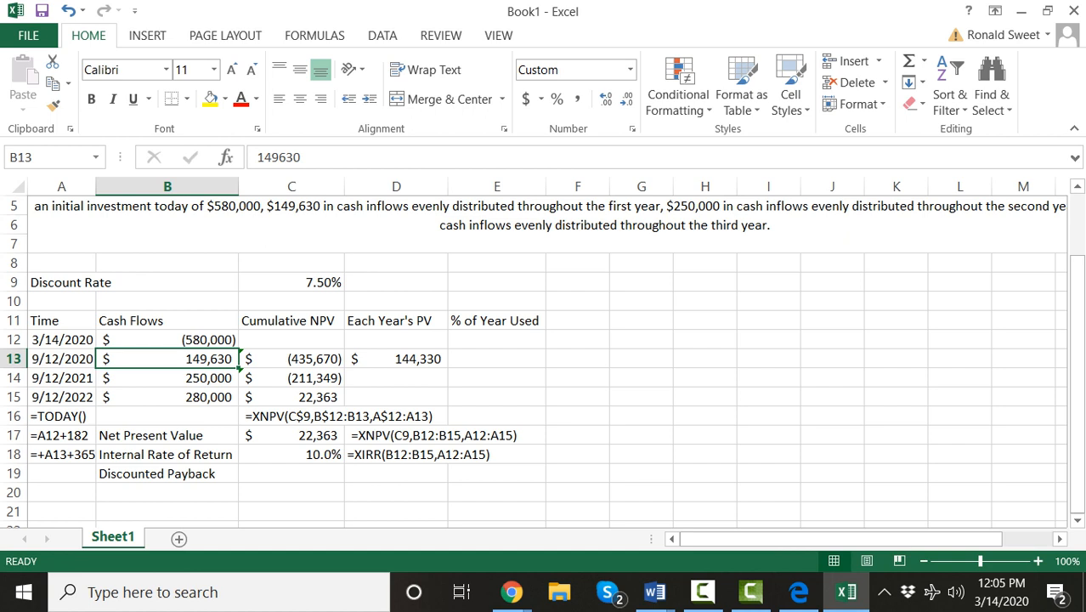
key(Right)
key(Right)
key(Down)
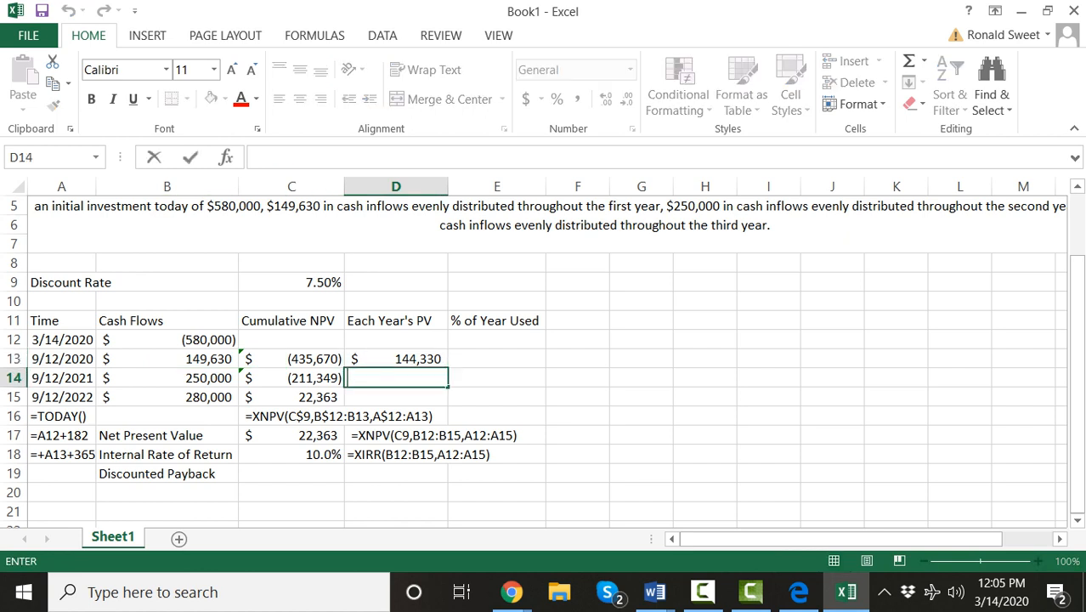
text(+)
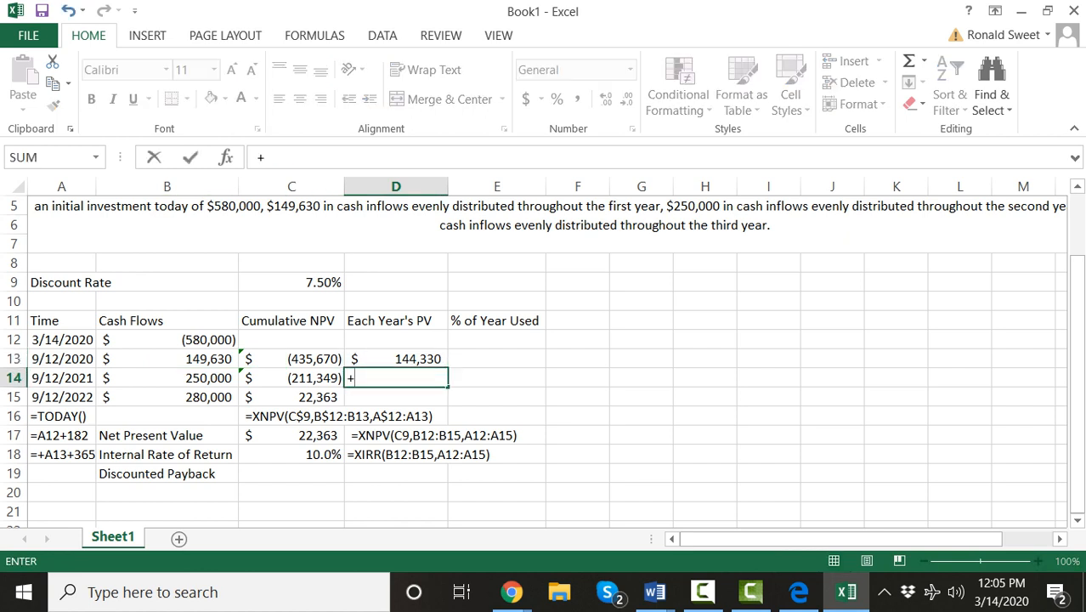
key(Left)
text(-)
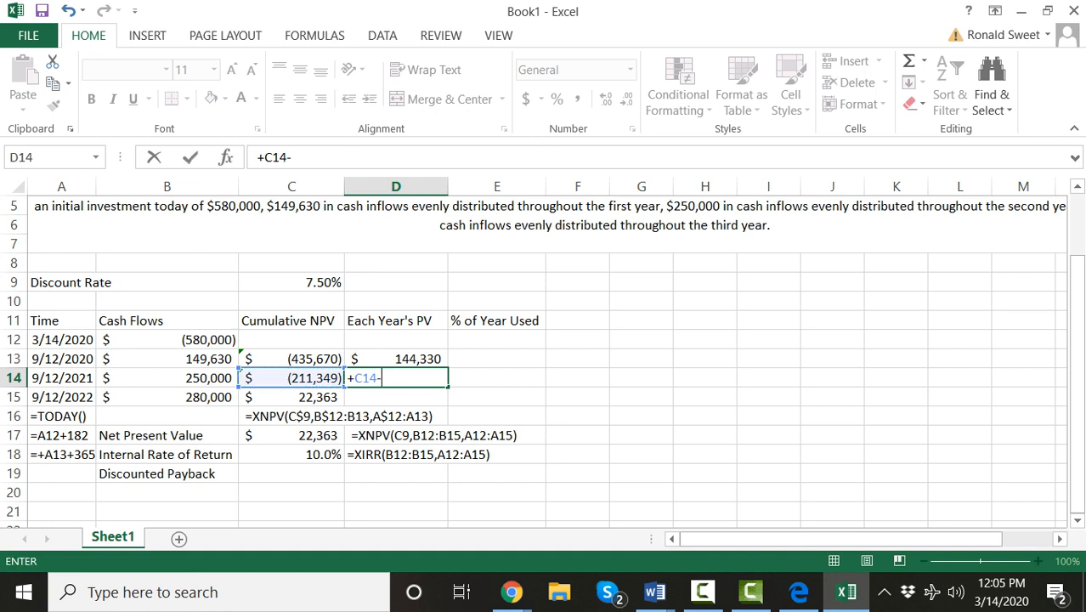
key(Left)
key(Up)
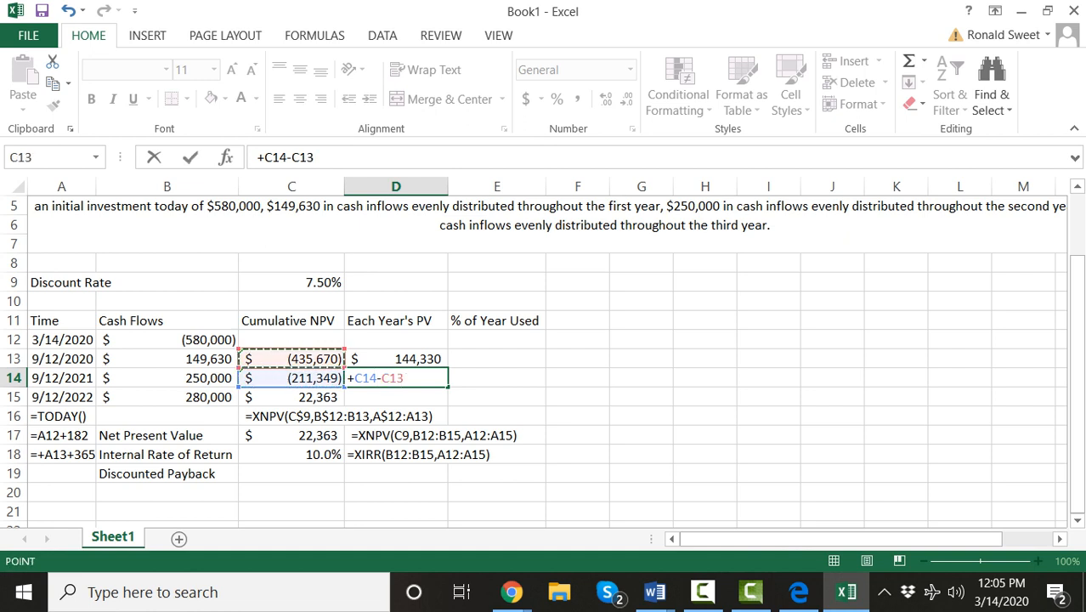
key(Return)
Step: Fill the D14 formula down the Each Year's PV column through D16
key(Up)
key(Left)
key(Left)
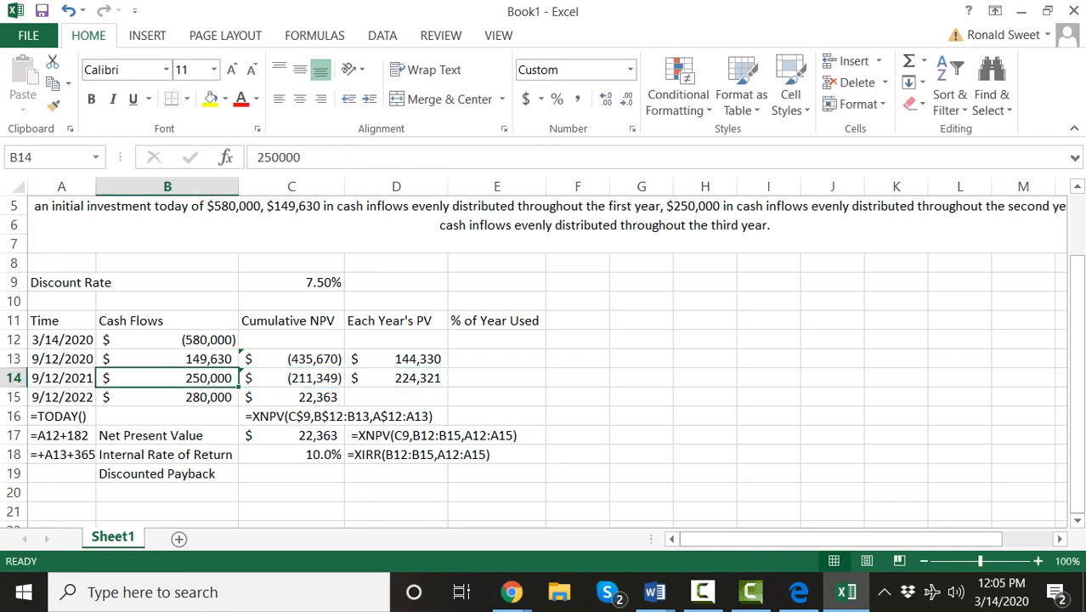
key(Right)
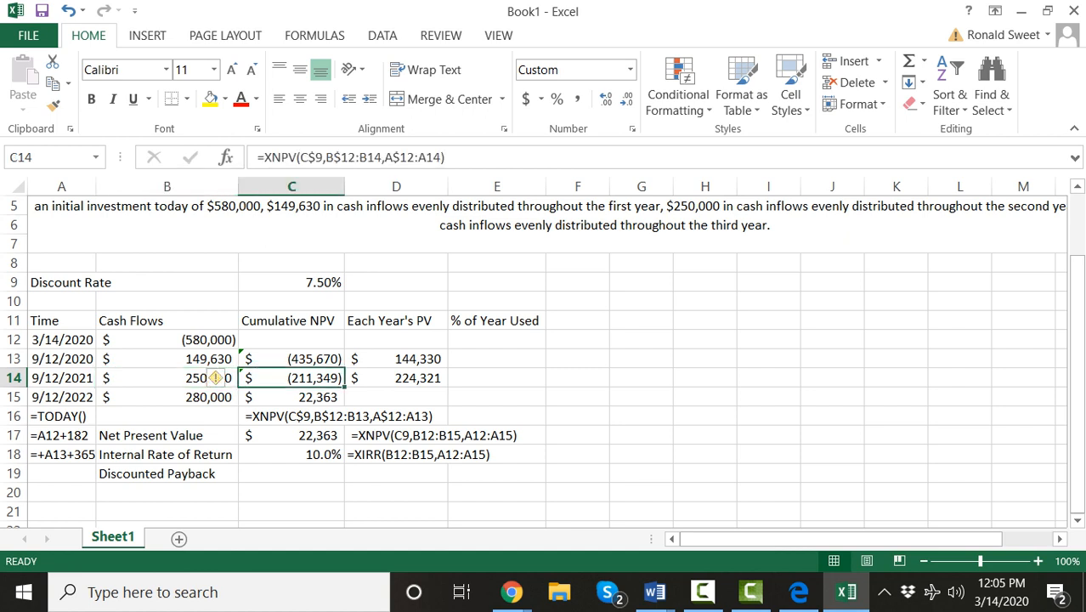
key(Right)
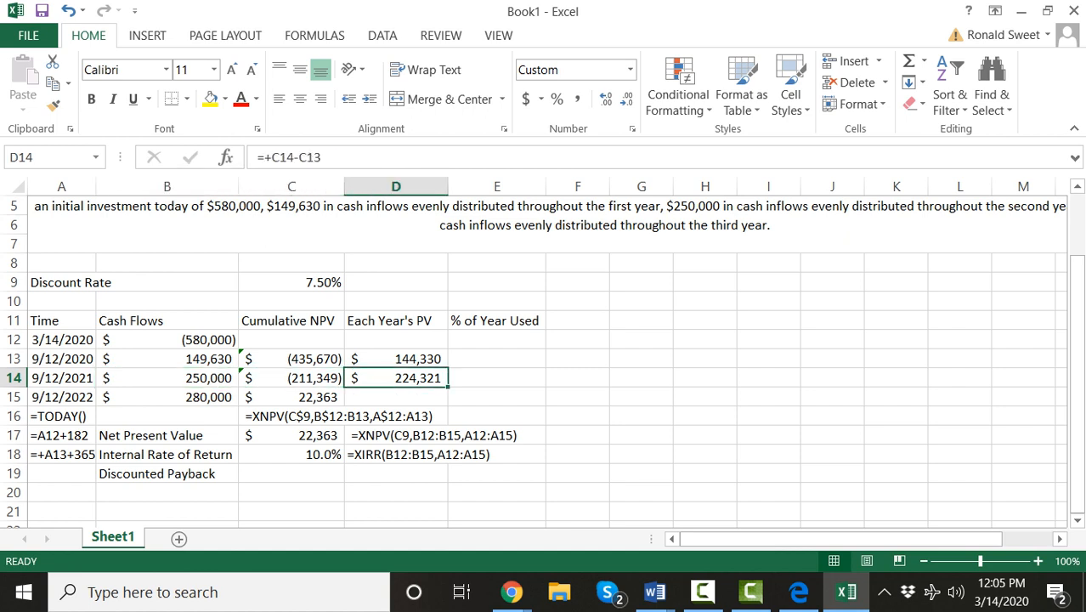
drag(448, 388, 447, 417)
drag(447, 417, 456, 428)
key(Left)
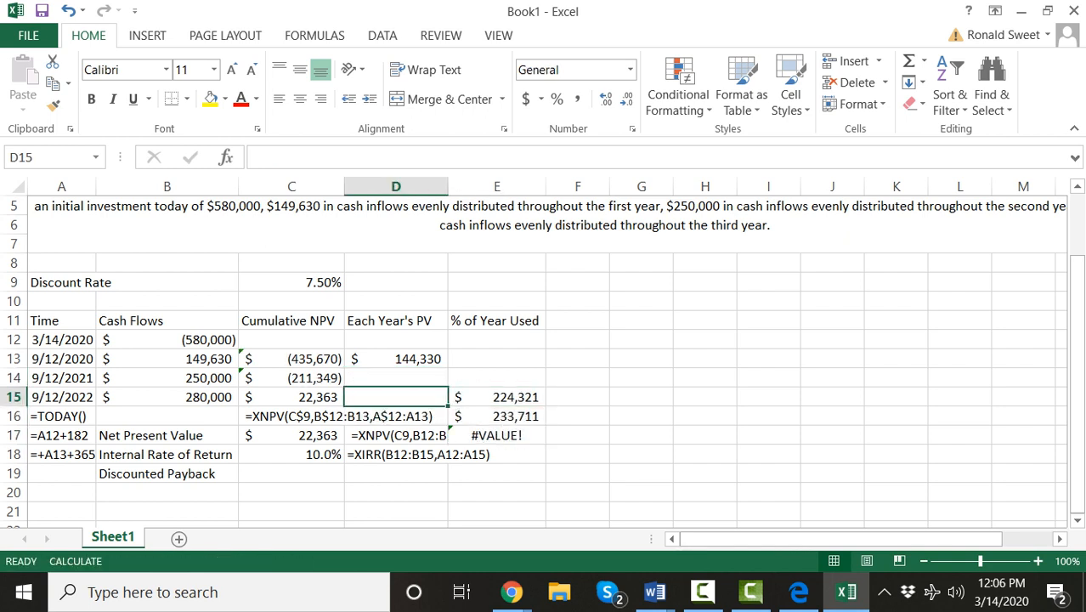
key(ctrl+z)
Step: Check the formulas in D13 and D16 and clear the surplus copy in D16
key(Up)
key(F2)
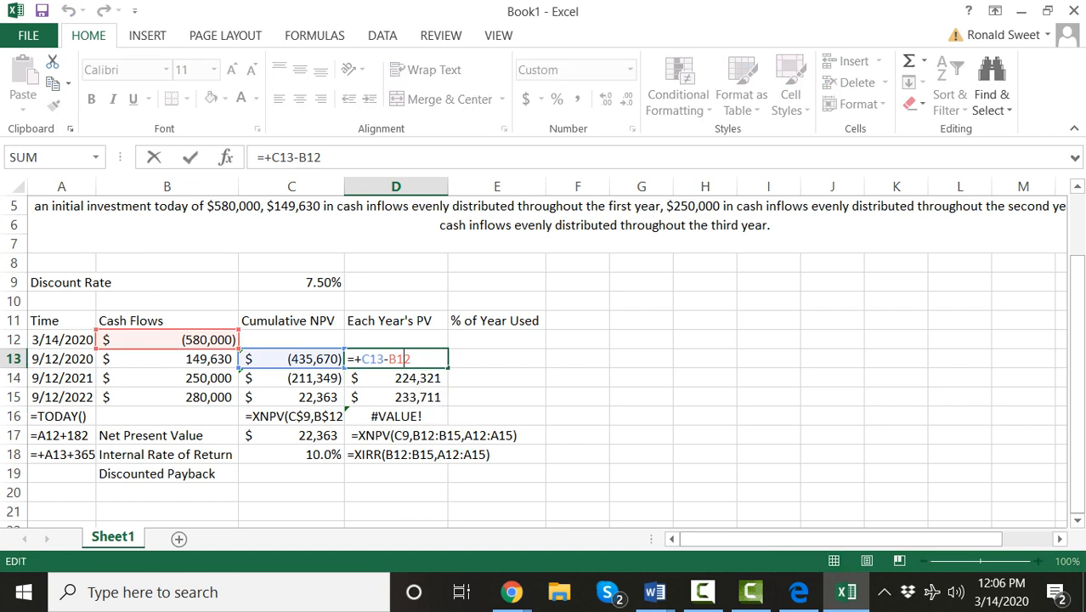
key(Escape)
key(Down)
key(Down)
key(Down)
key(F2)
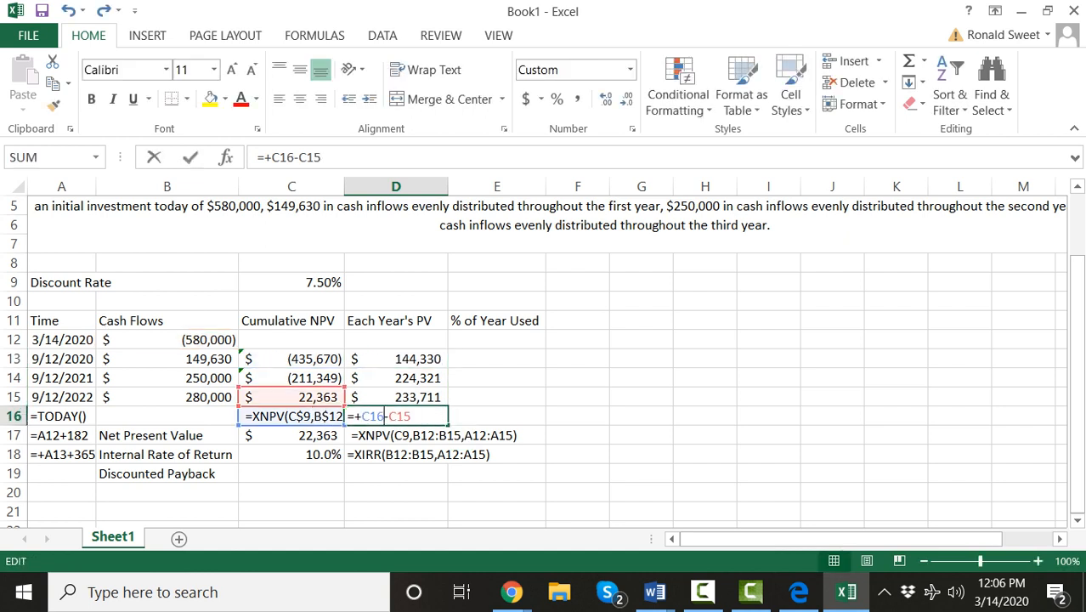
key(Escape)
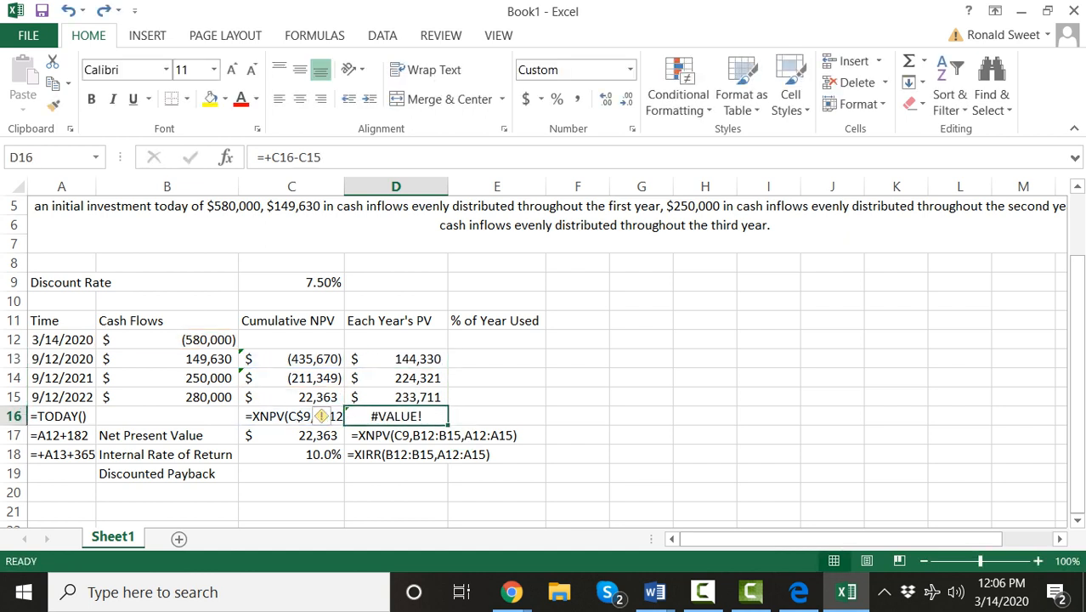
key(Delete)
Step: Turn the D13 formula into text with a leading apostrophe and copy that text to E13
key(Up)
key(Up)
key(Up)
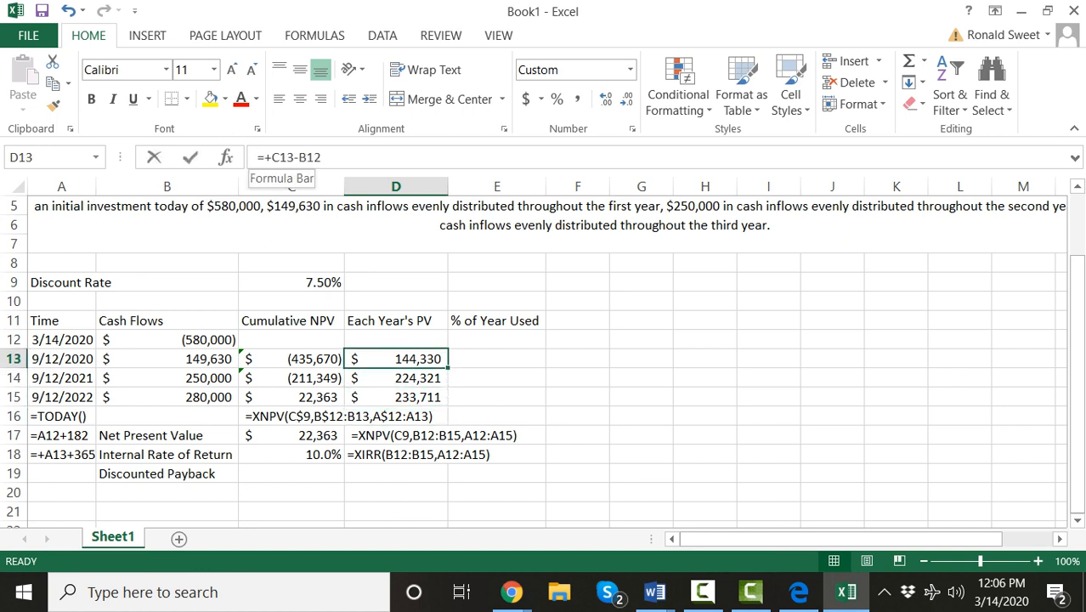
click(259, 157)
text(')
key(Return)
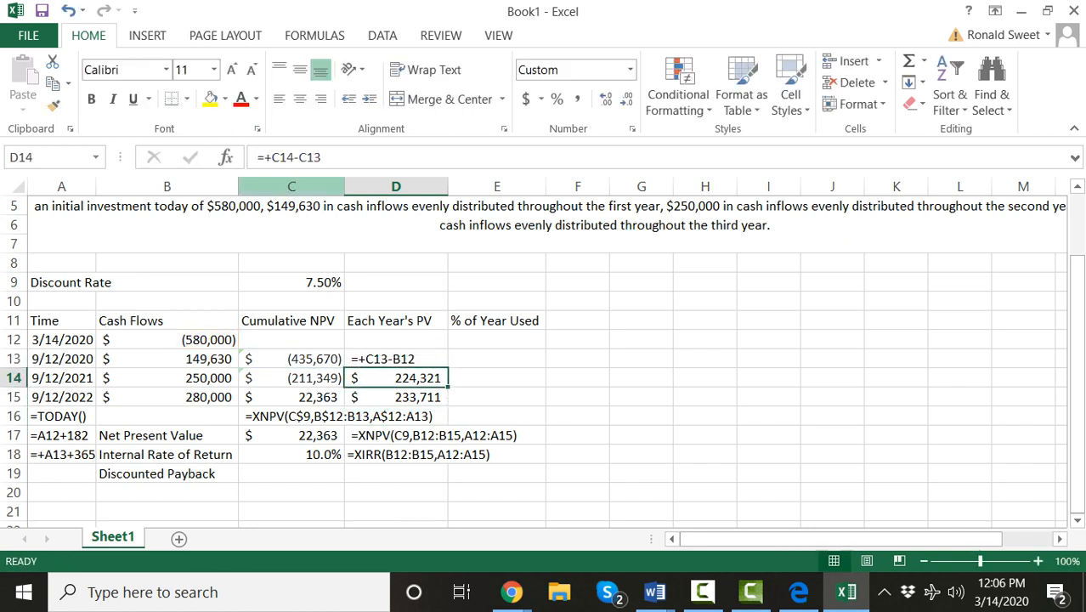
key(Up)
key(ctrl+c)
key(Right)
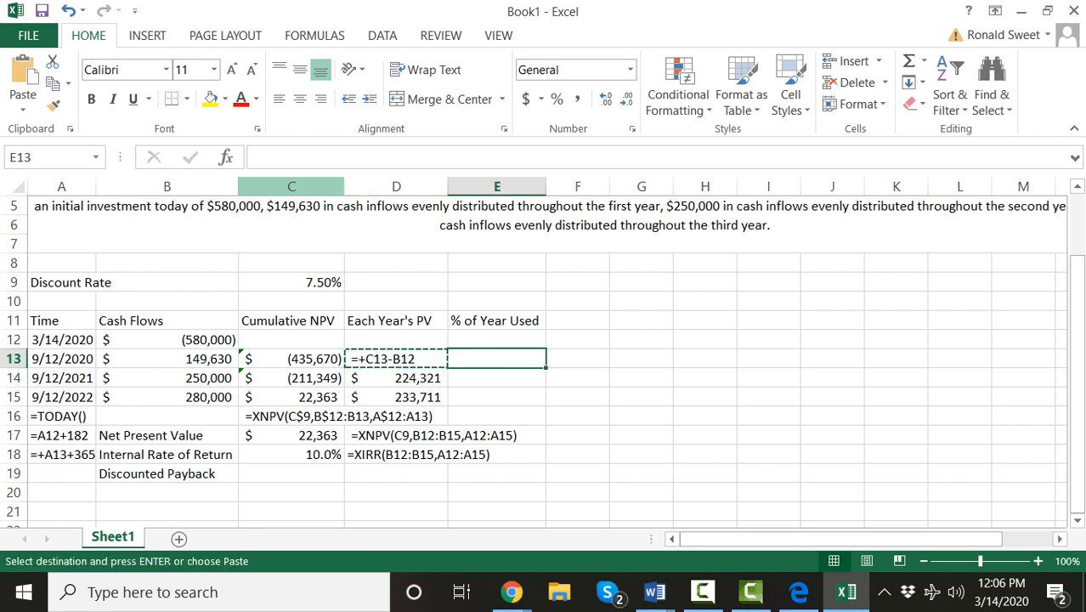
key(Return)
Step: Restore D13 to a live formula by removing its leading apostrophe
key(Left)
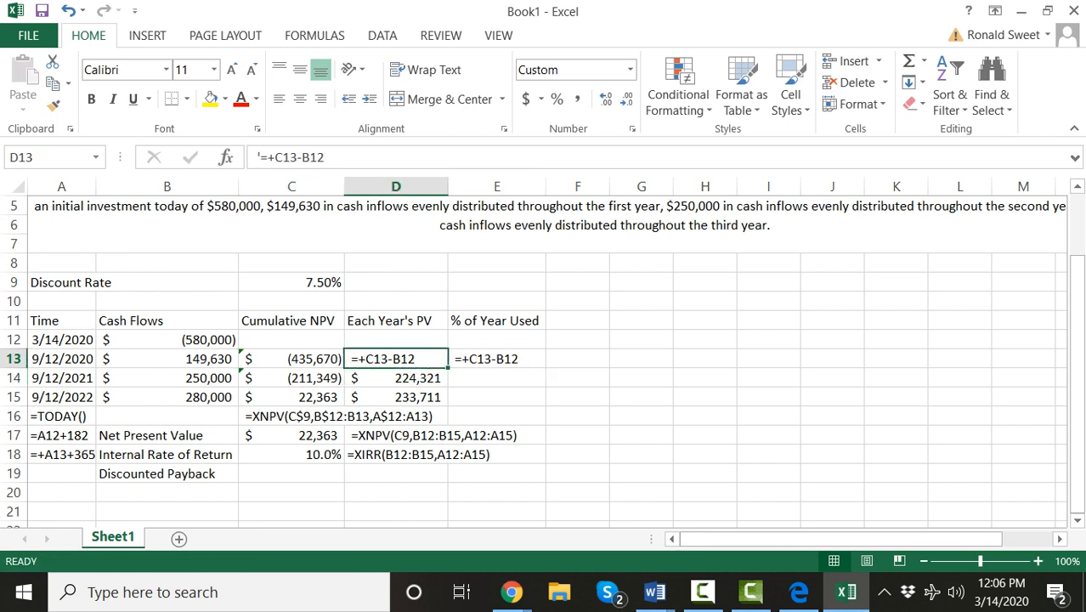
click(258, 157)
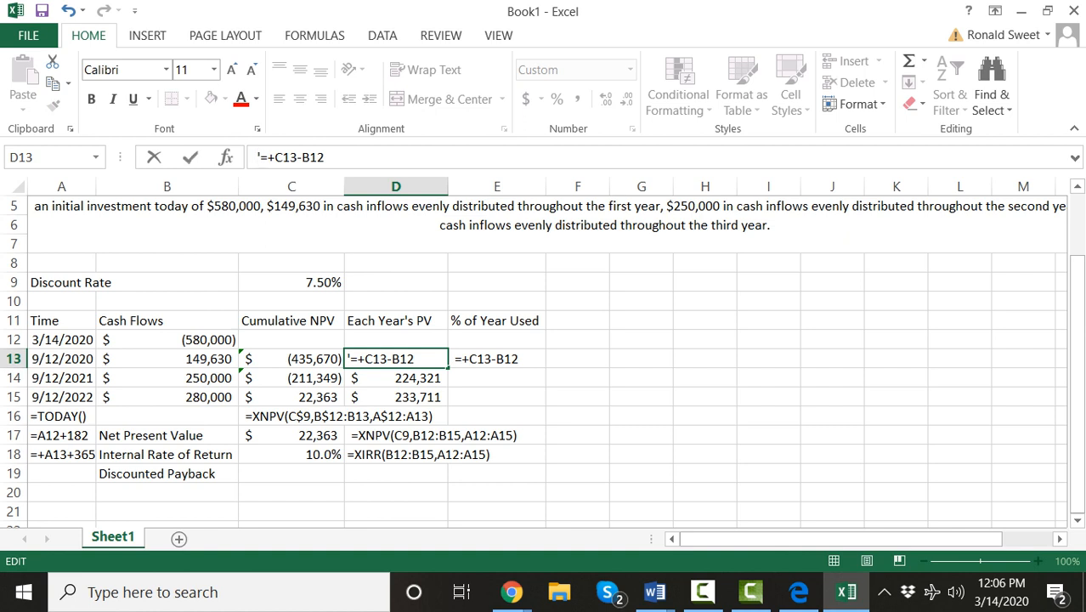
key(Delete)
key(Return)
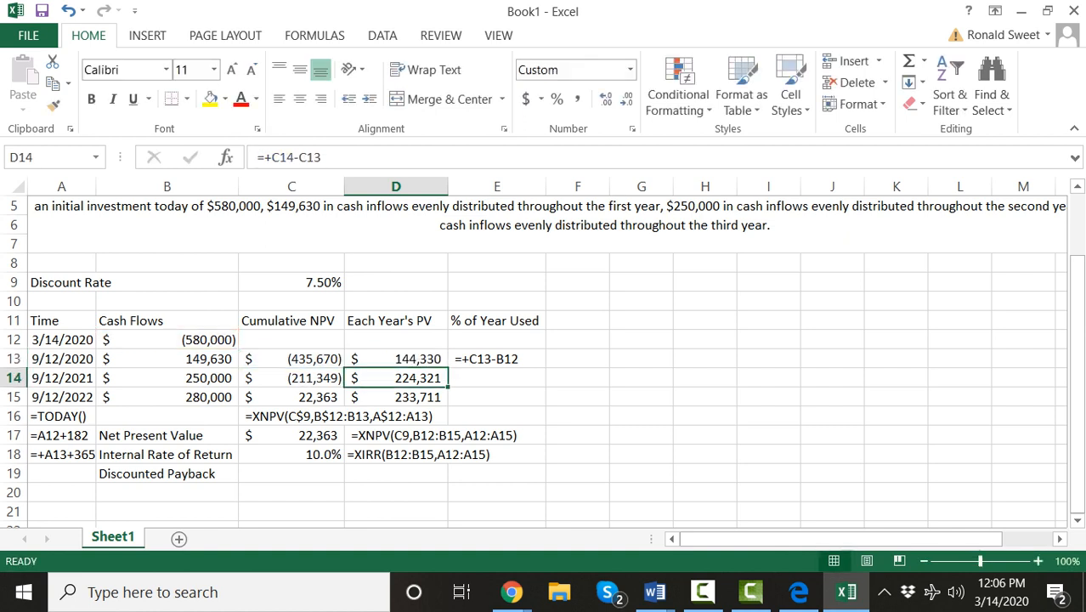
Step: Turn the D14 formula into text with a leading apostrophe and copy that text to E14
click(258, 157)
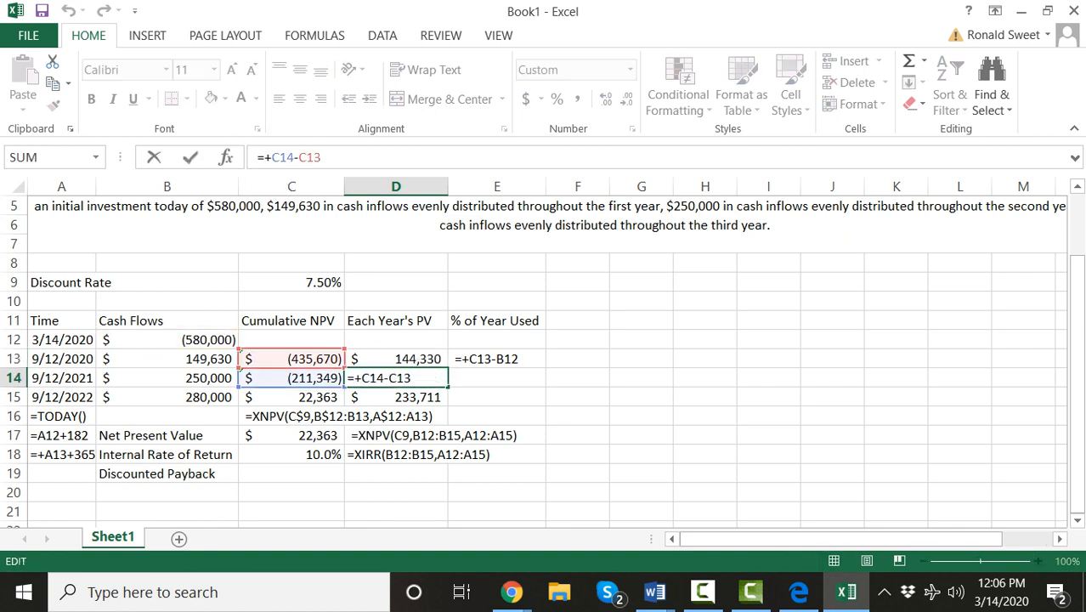
key(Escape)
key(Down)
key(Up)
key(ctrl+c)
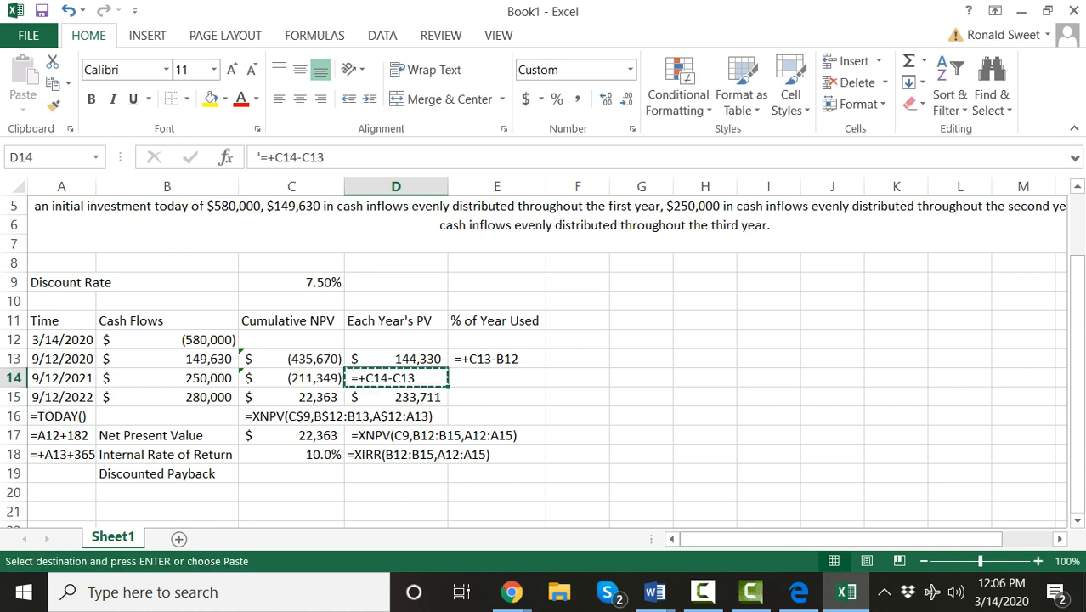
key(Right)
key(ctrl+v)
key(Left)
key(Escape)
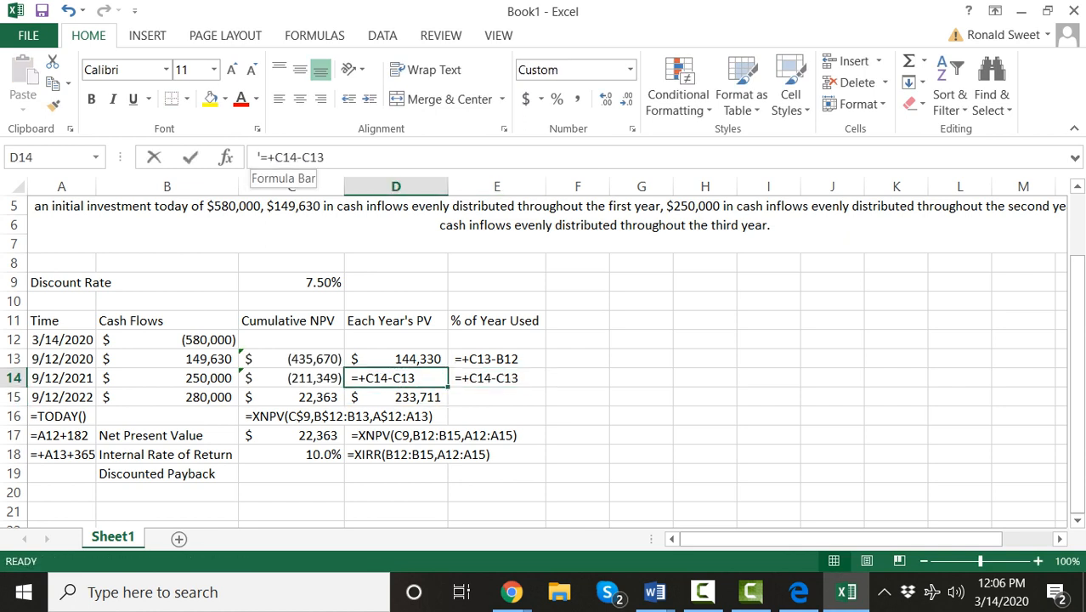
Step: Restore D14 to a live formula by removing its leading apostrophe
click(294, 157)
key(Left)
key(Left)
key(Left)
key(Left)
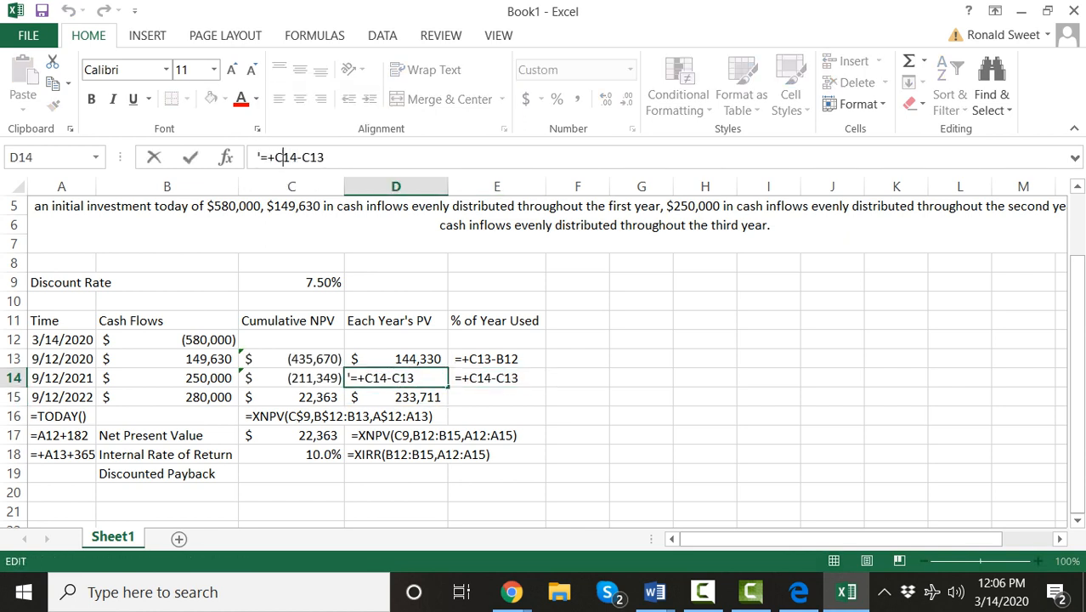
key(BackSpace)
key(Return)
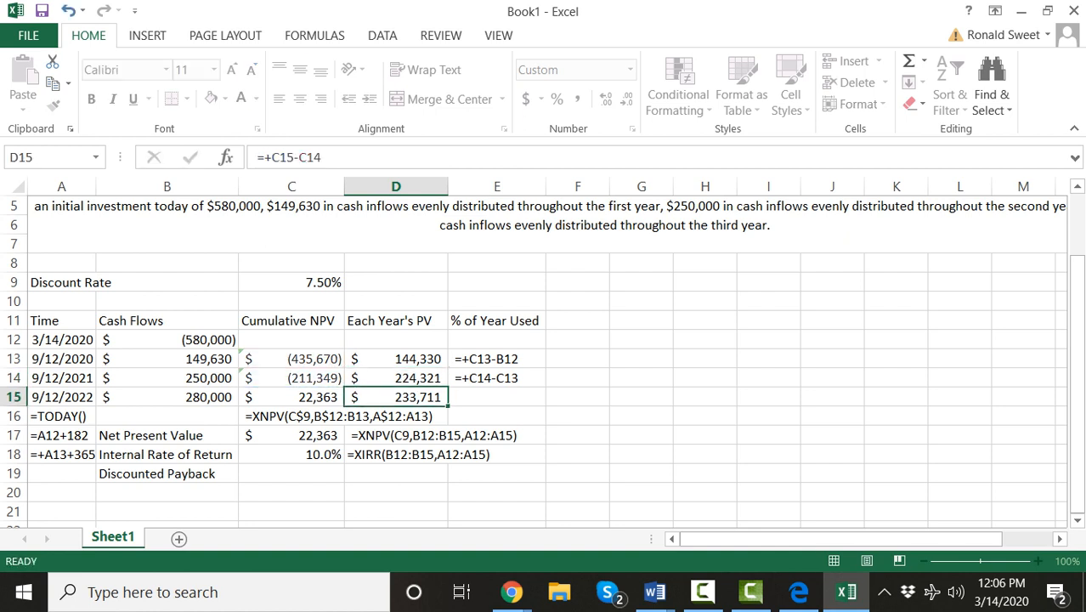
key(Up)
key(Right)
key(Up)
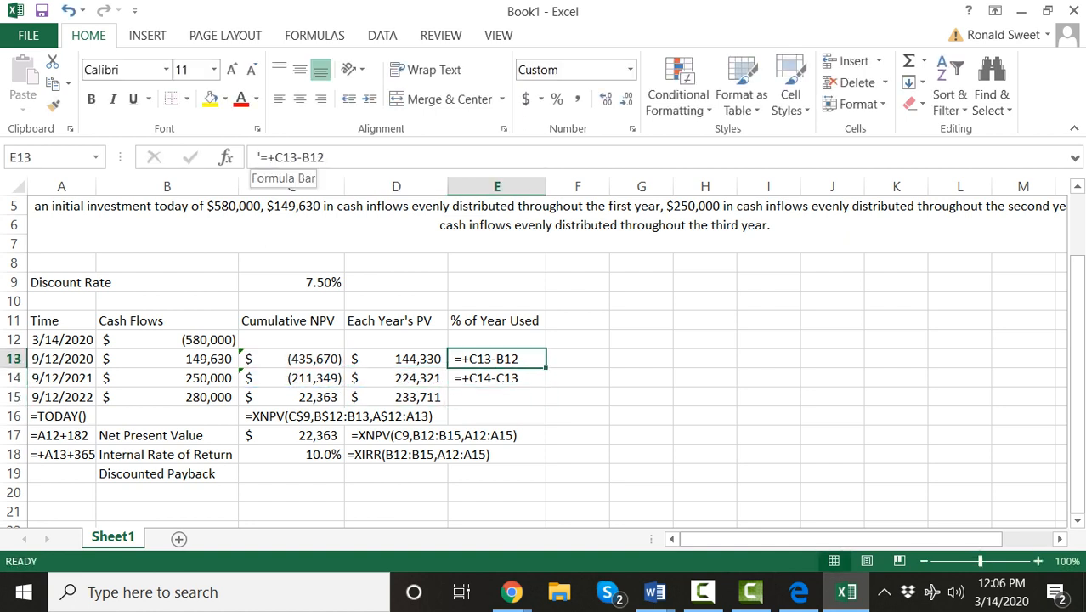
key(Down)
key(Down)
key(Down)
key(Down)
key(Up)
key(Up)
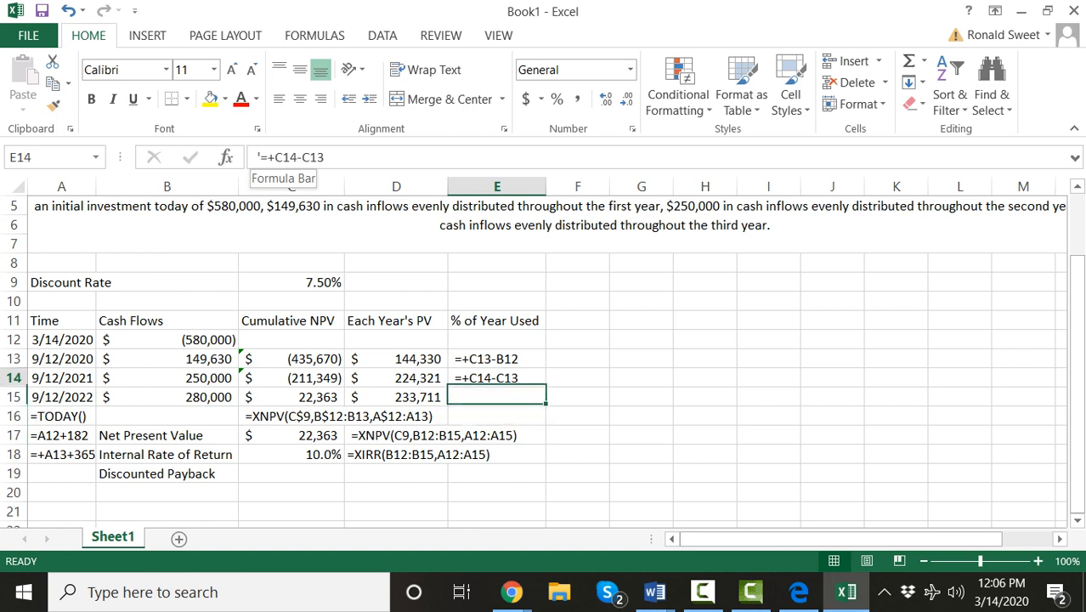
key(Up)
key(Up)
key(Down)
key(Up)
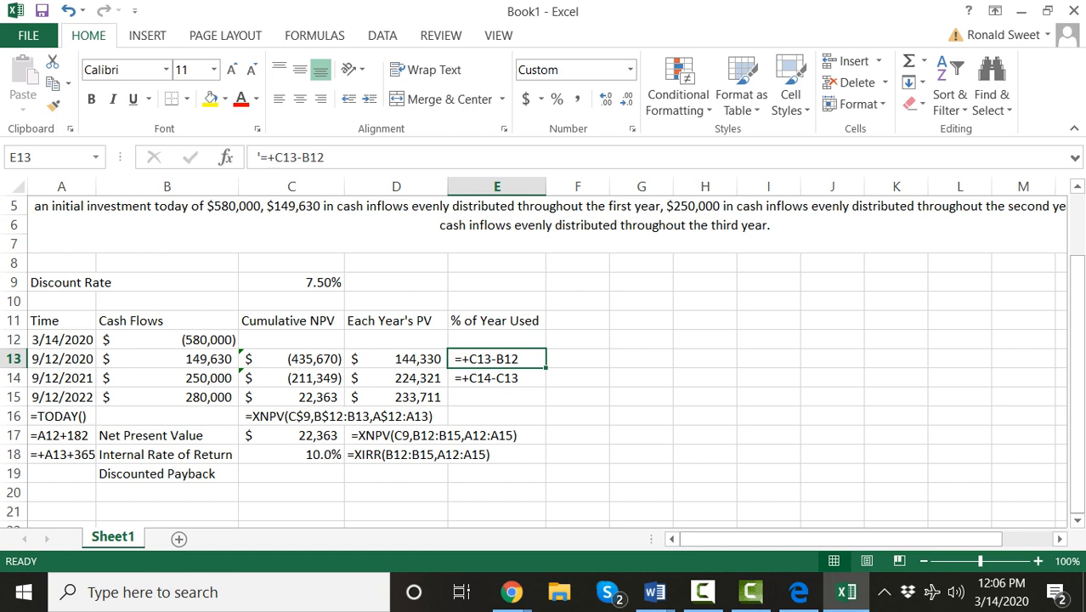
Step: Move the Net Present Value, Internal Rate of Return and Discounted Payback block from B17:D19 to start at B19
click(168, 435)
drag(167, 435, 441, 475)
key(ctrl+x)
key(Down)
key(Down)
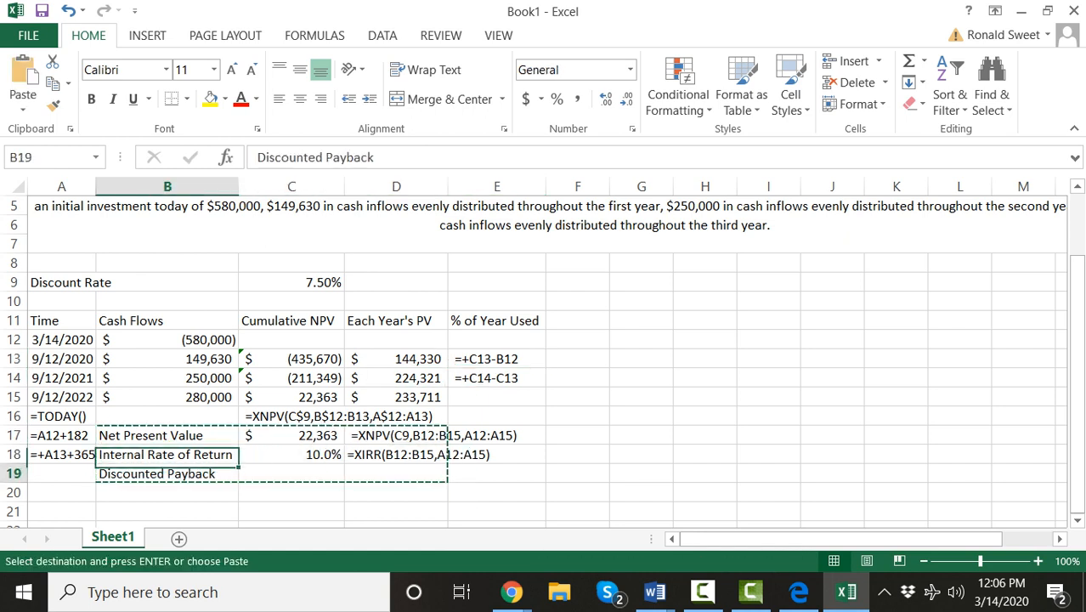
key(ctrl+v)
Step: Move the displayed formula texts from E13:E14 to D16:D17, beneath the Each Year's PV column
key(Right)
key(Right)
key(Right)
key(Up)
key(Up)
key(Up)
key(Up)
key(Up)
key(Up)
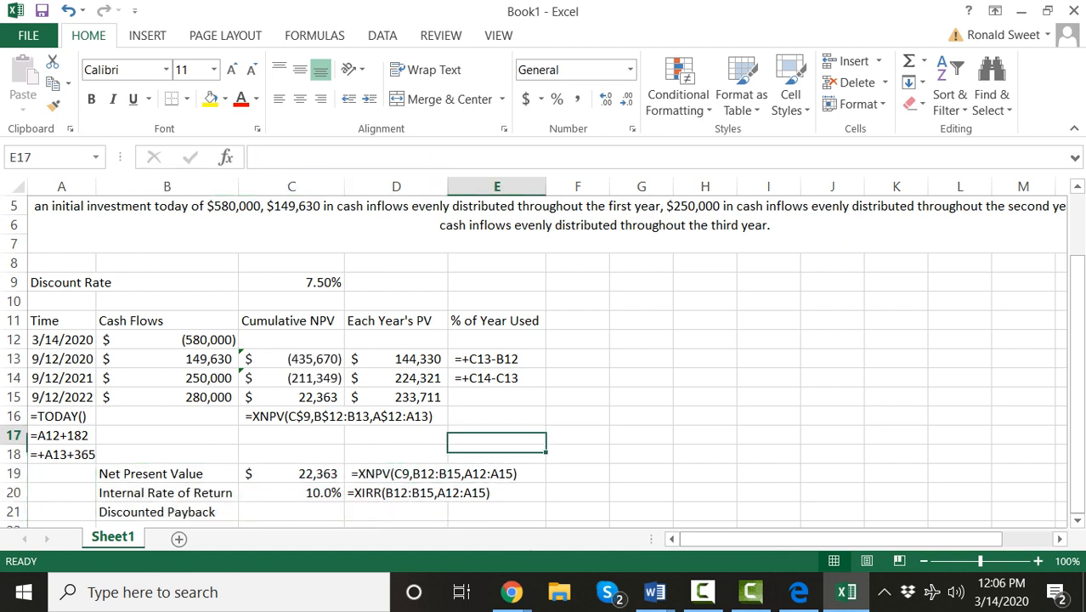
key(shift+Down)
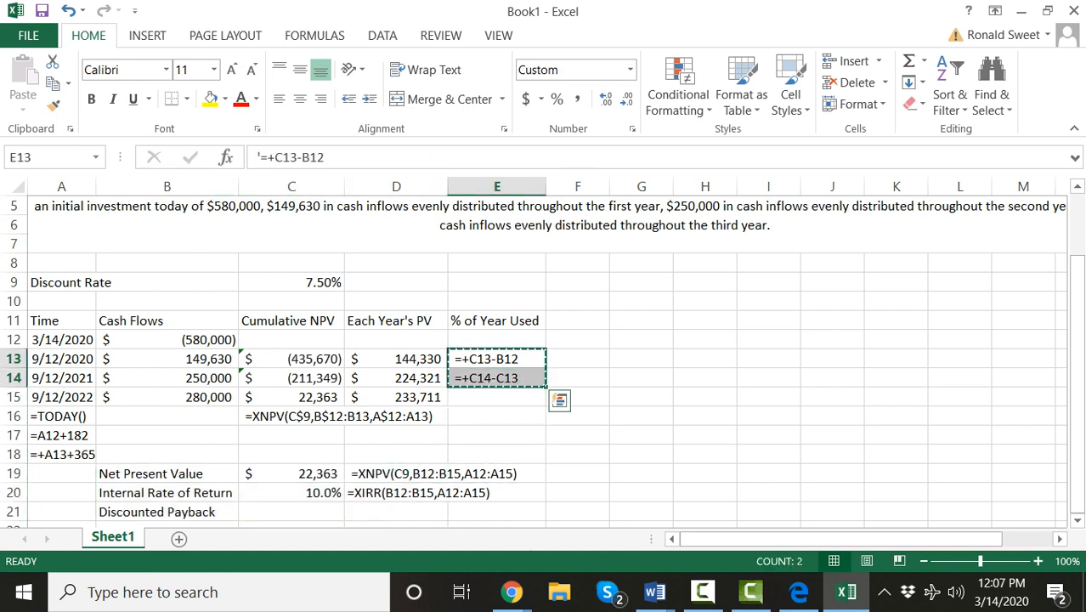
key(ctrl+c)
key(Down)
key(Down)
key(Down)
key(Left)
key(ctrl+v)
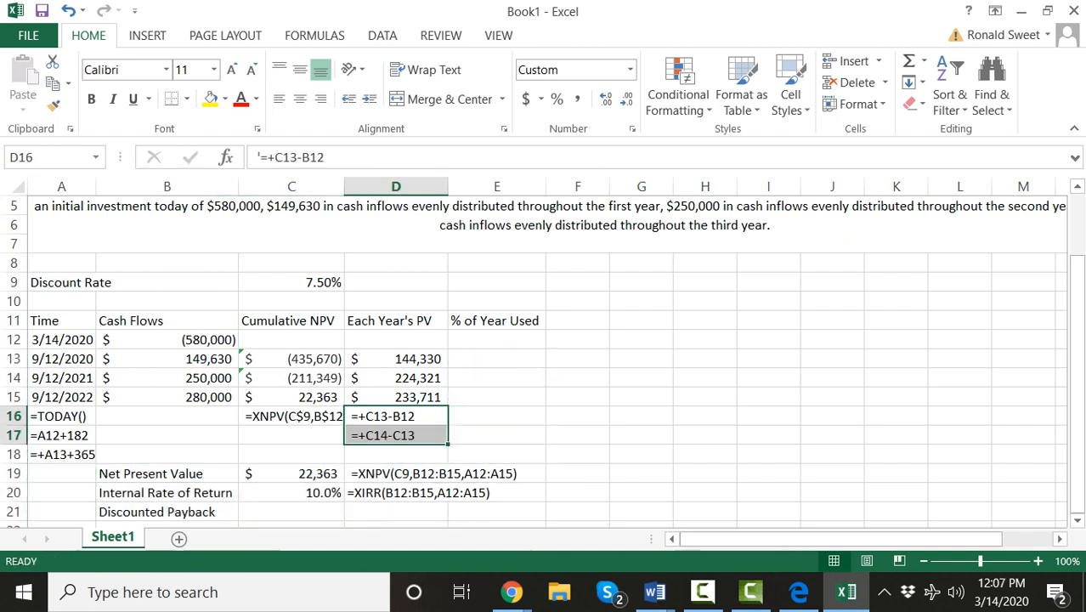
Step: Widen column C to fit the XNPV formula text in C16 and check the formula texts in C16, D16 and D17
click(292, 186)
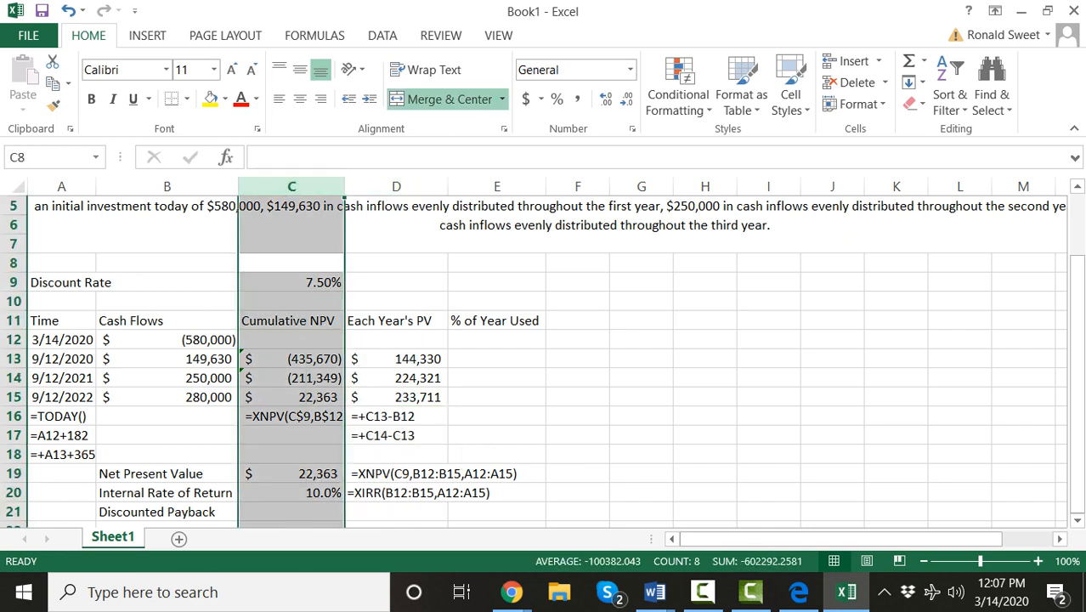
drag(344, 186, 443, 186)
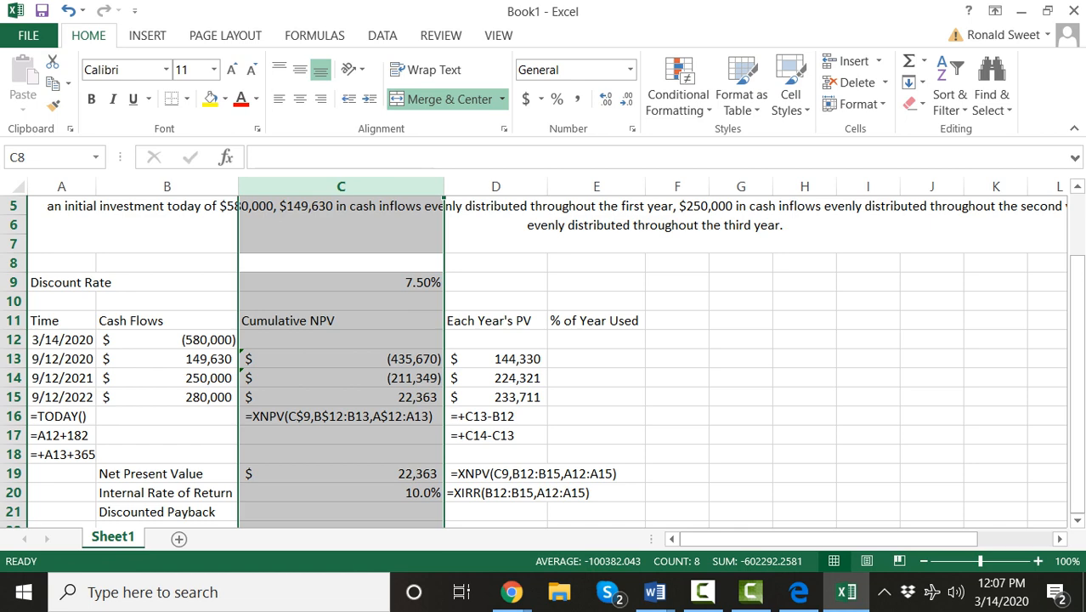
double_click(319, 416)
click(475, 416)
double_click(473, 435)
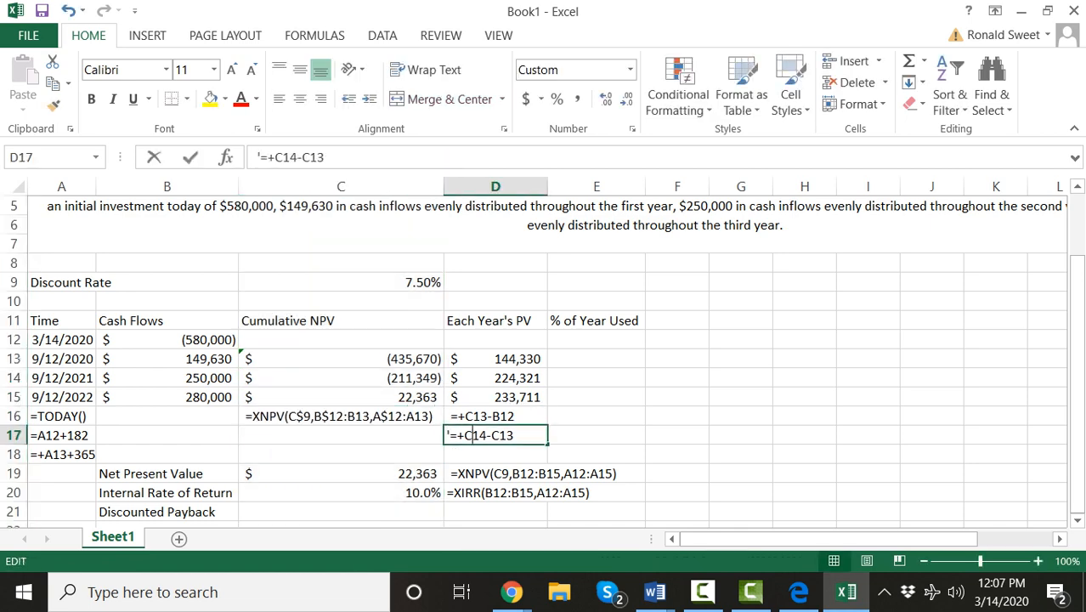
key(Tab)
Step: Review the project description at the start of the sheet and the calculation table beneath it
key(ctrl+Home)
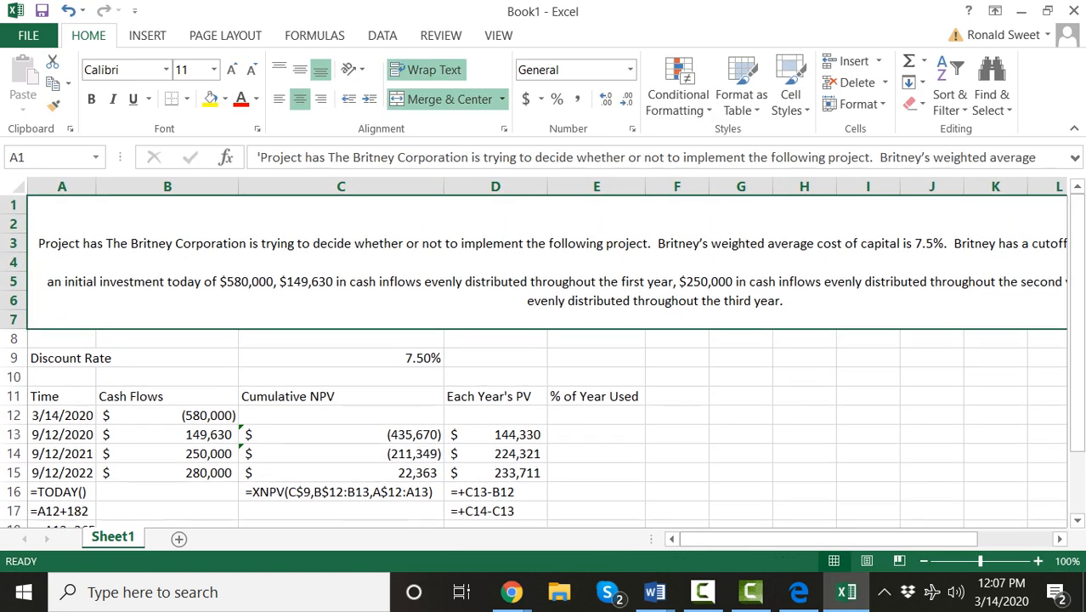
scroll(542, 361, down, 1)
scroll(542, 361, down, 1)
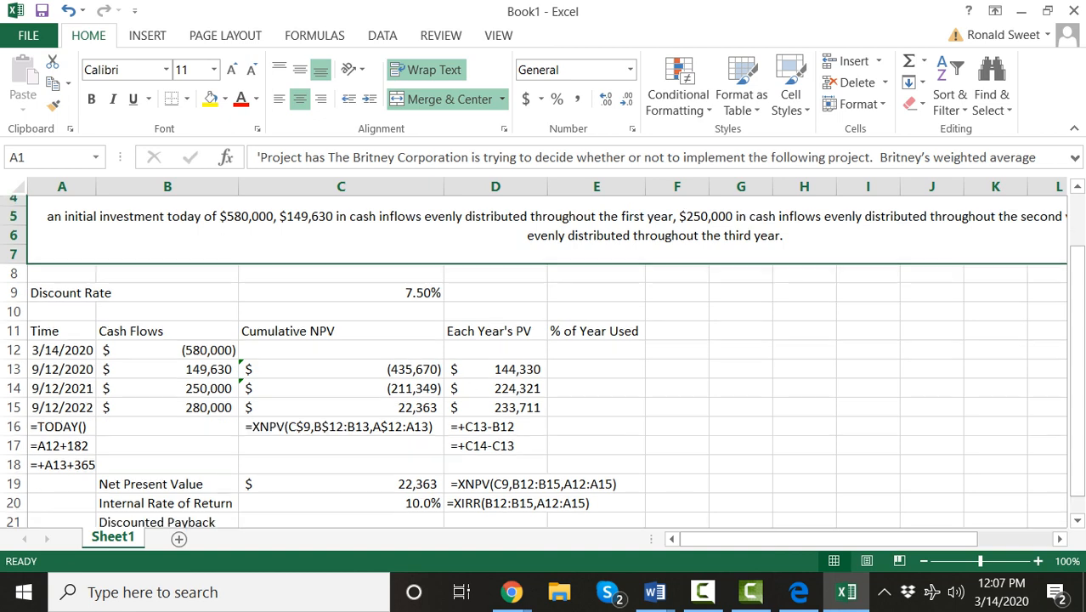
Step: Start the % of Year Used formula in E13 with an IF that returns 1 when the cumulative NPV in C13 is below 0
click(596, 321)
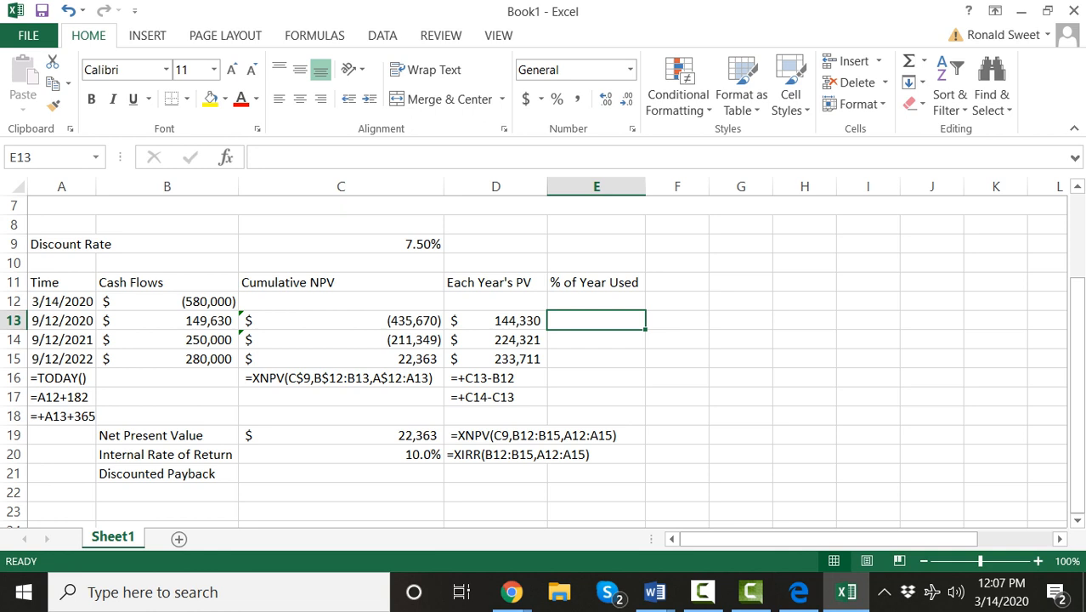
click(341, 321)
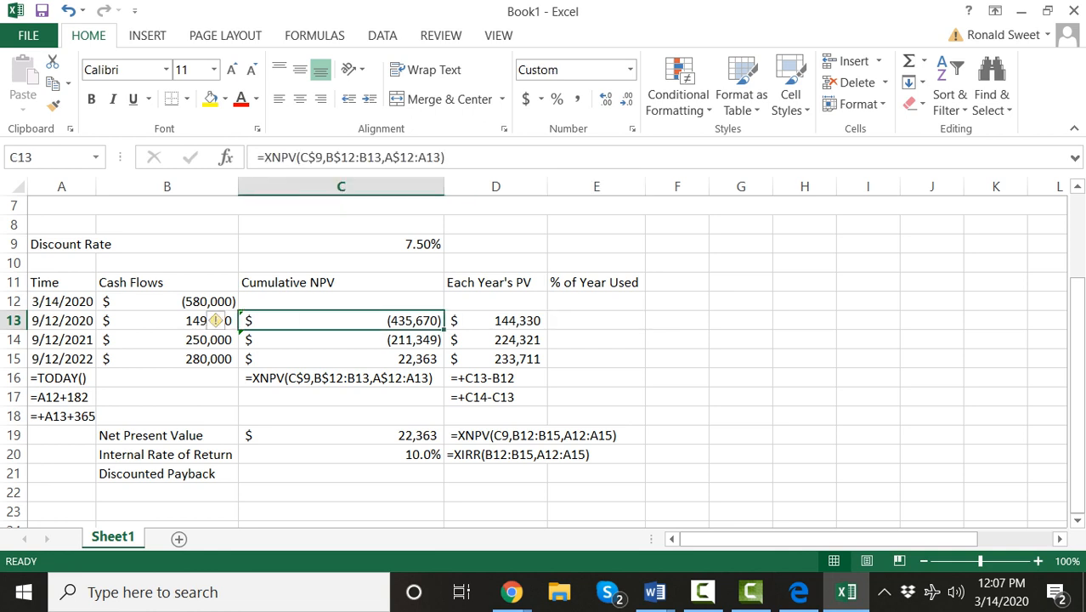
double_click(383, 339)
key(Escape)
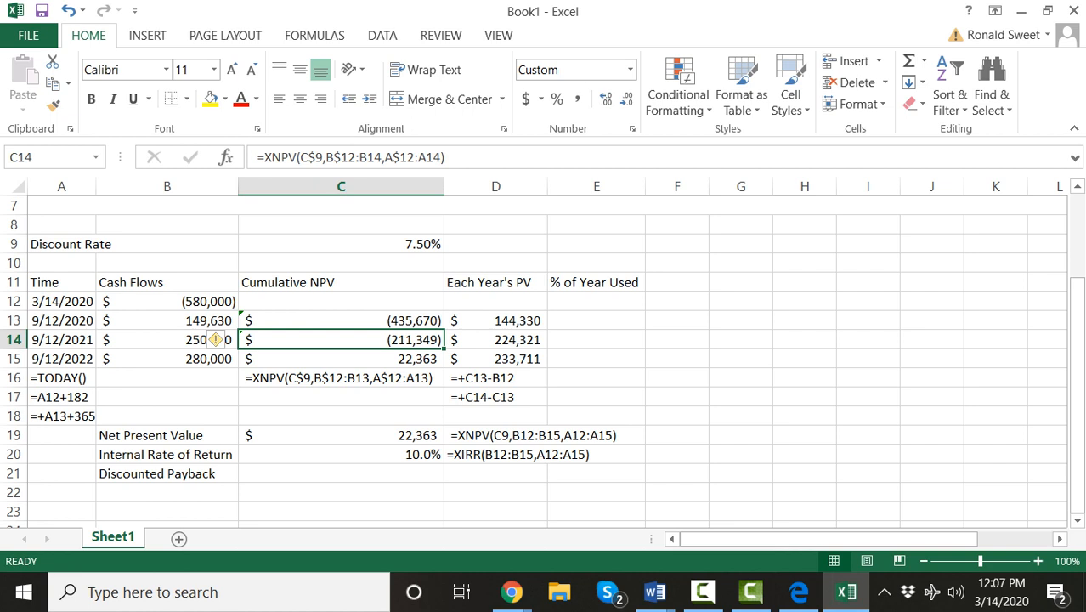
double_click(596, 320)
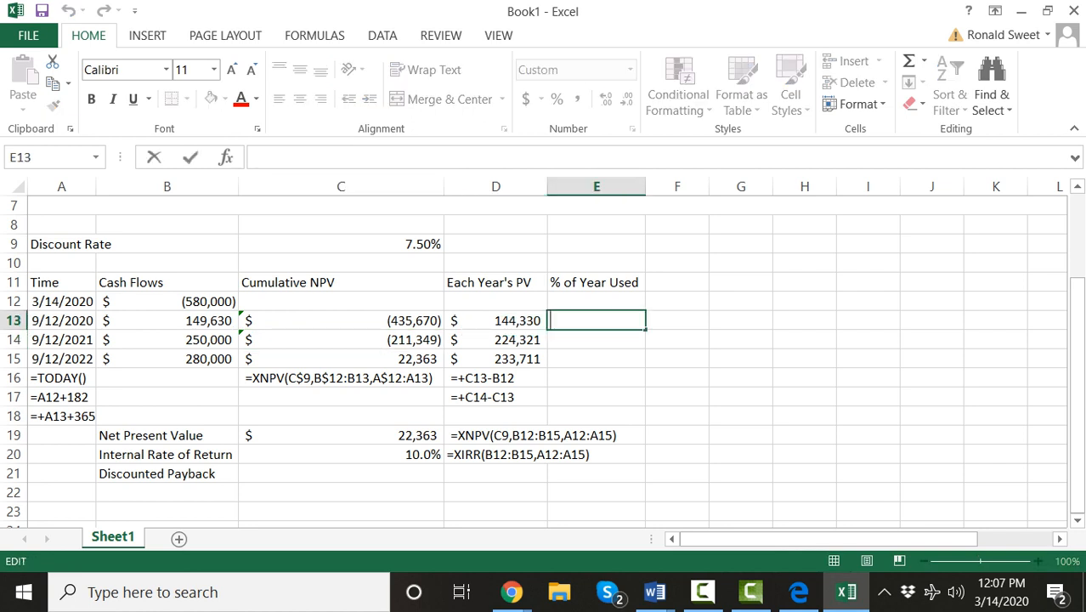
key(Escape)
text(=)
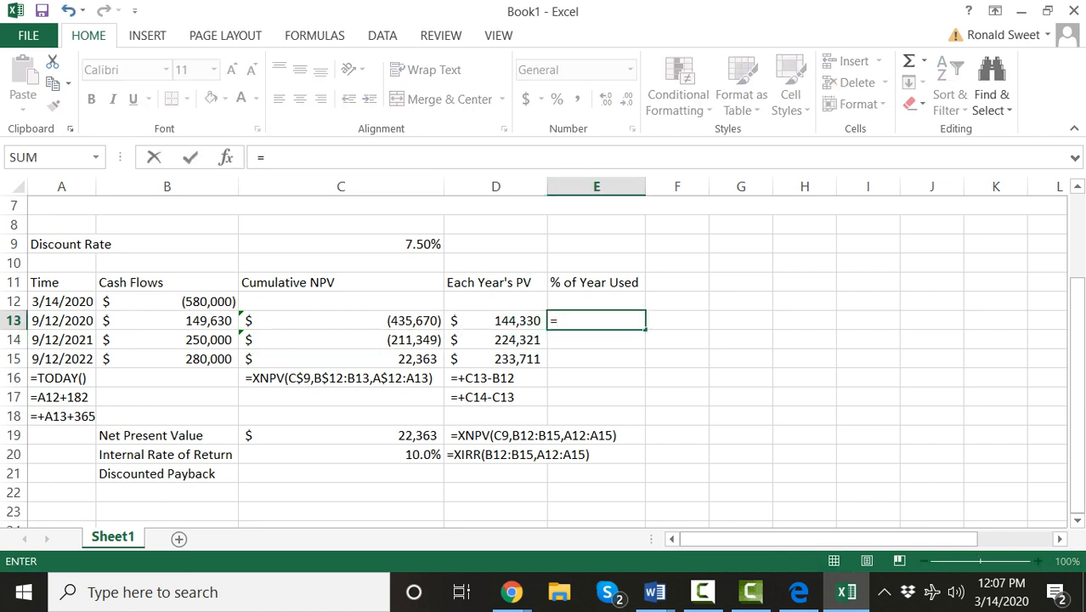
text(if()
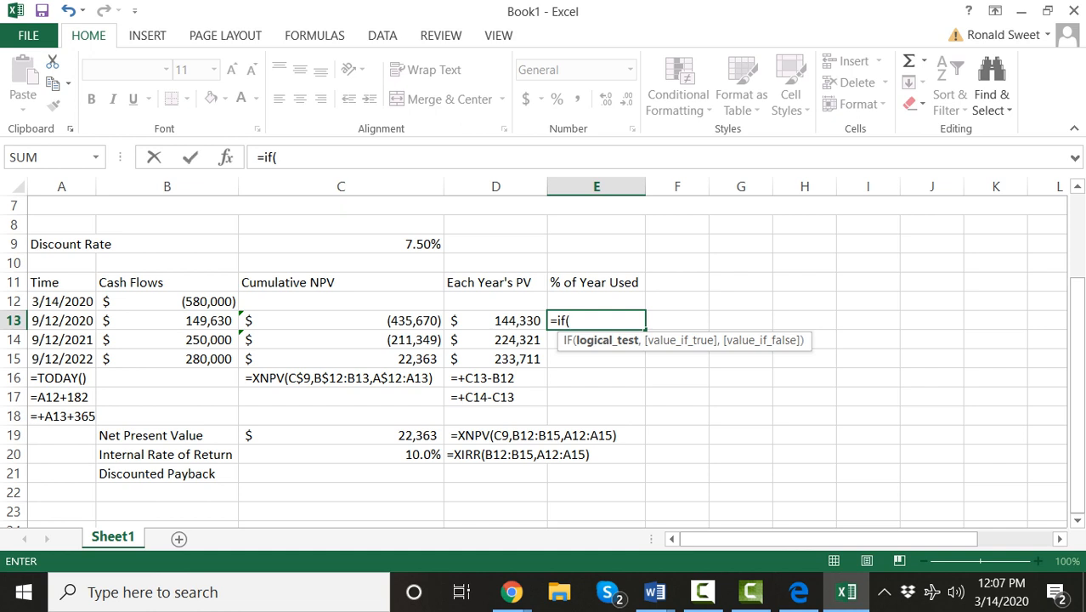
key(Left)
key(Left)
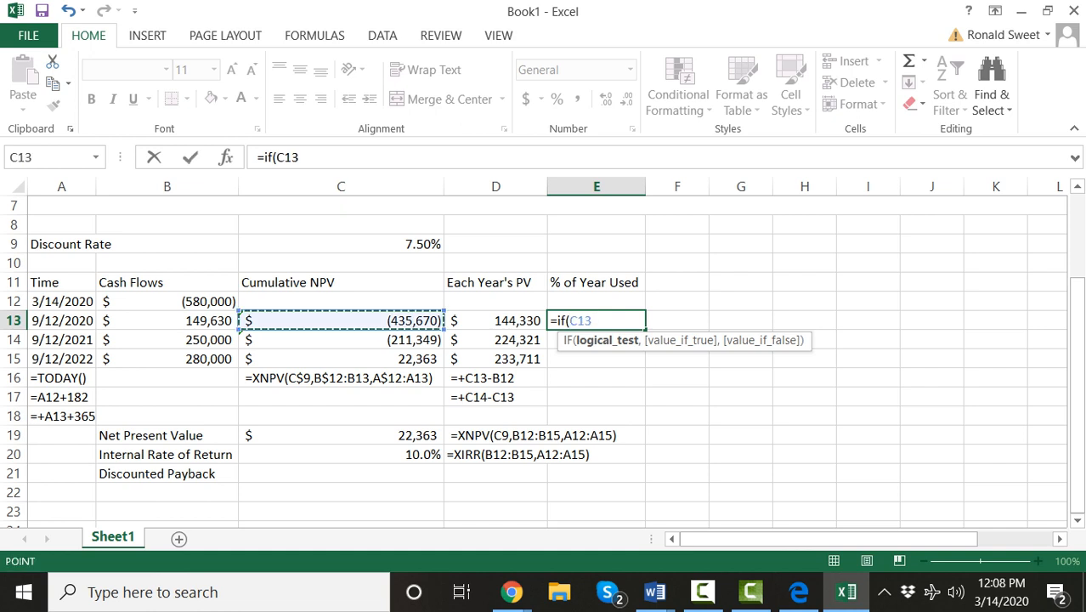
text(<)
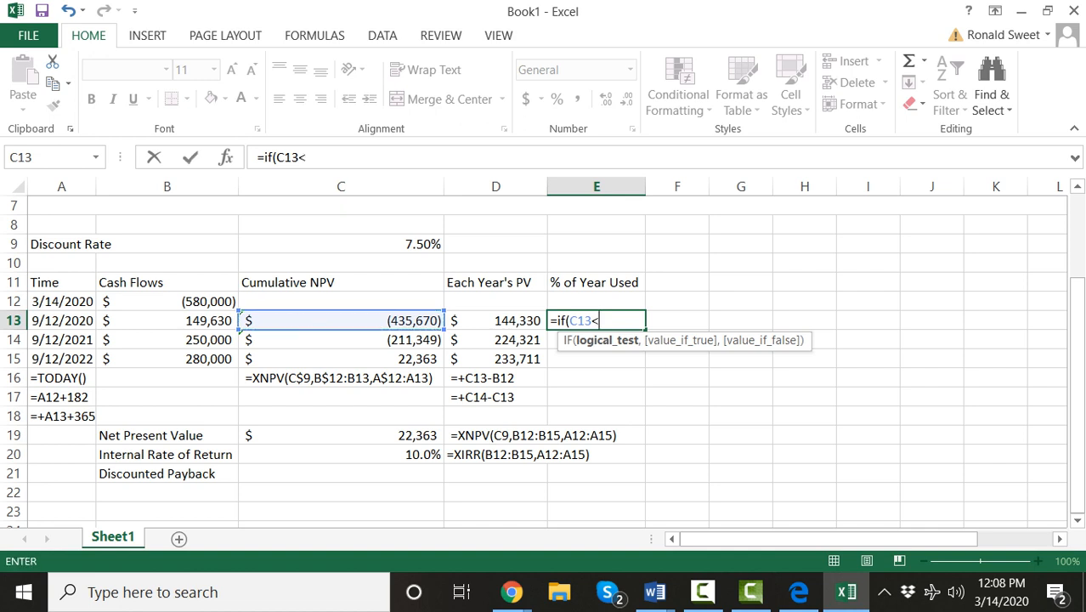
text(0,1)
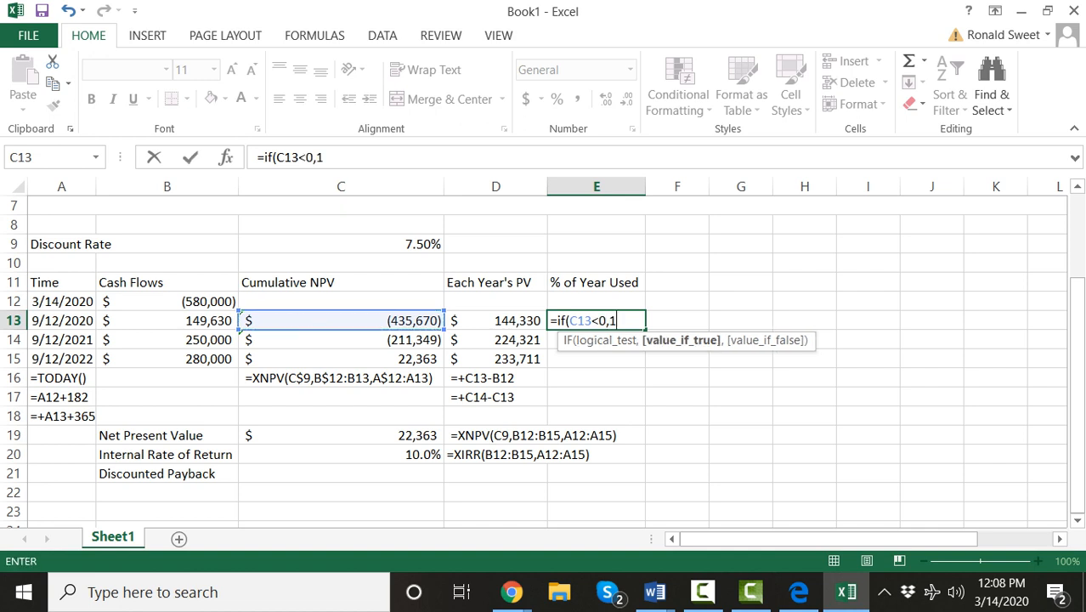
text(,)
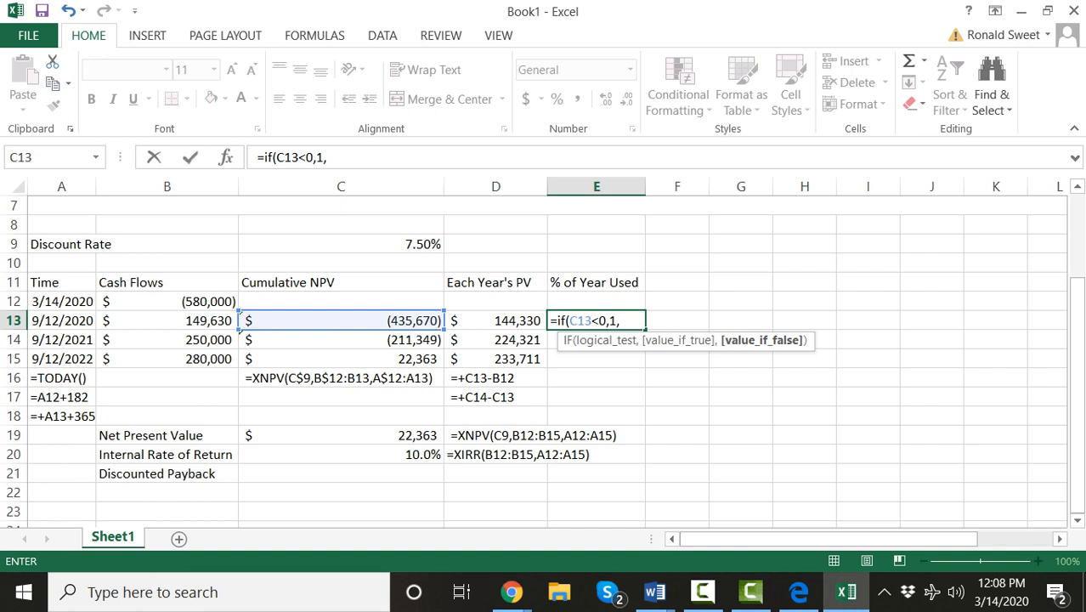
Step: Complete the E13 formula with the nested condition IF(C12>0,0,-C12/D13) and format the cell as a percentage
text(if()
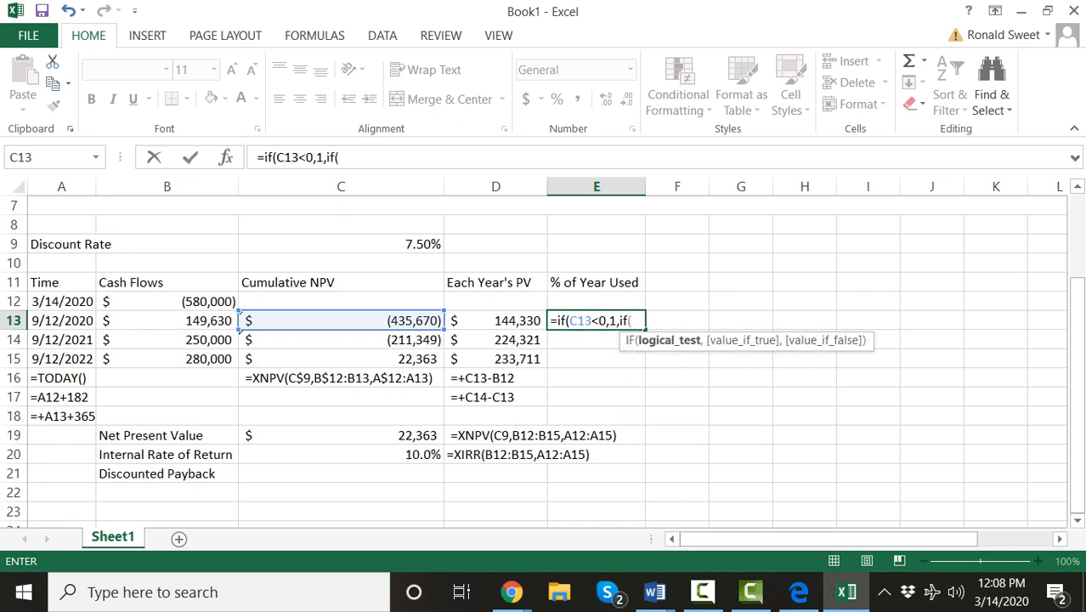
click(341, 301)
text(>)
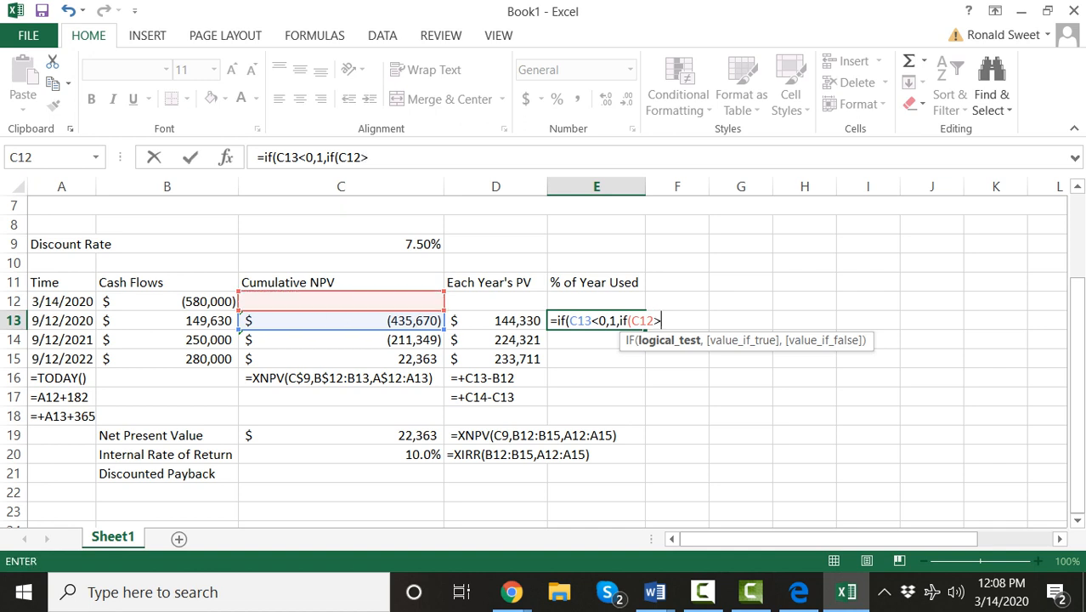
text(0,)
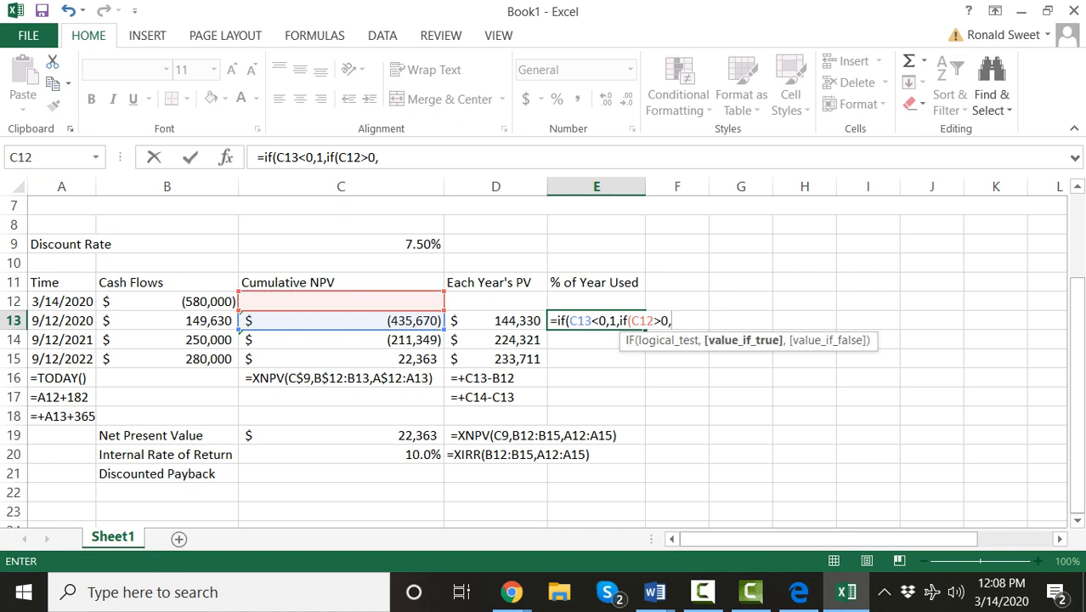
text(0,)
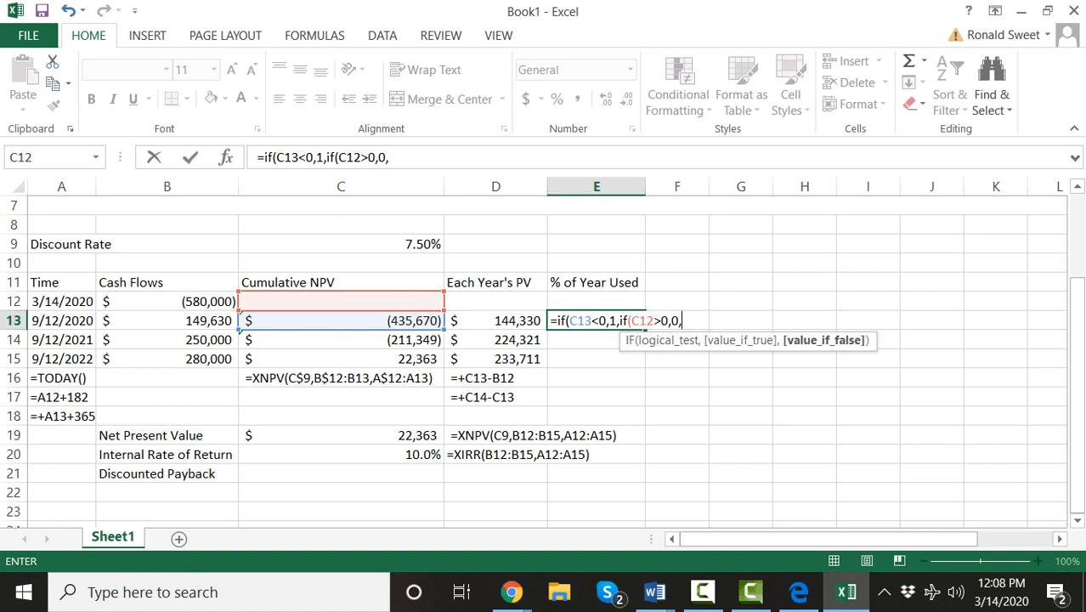
text(-)
click(340, 301)
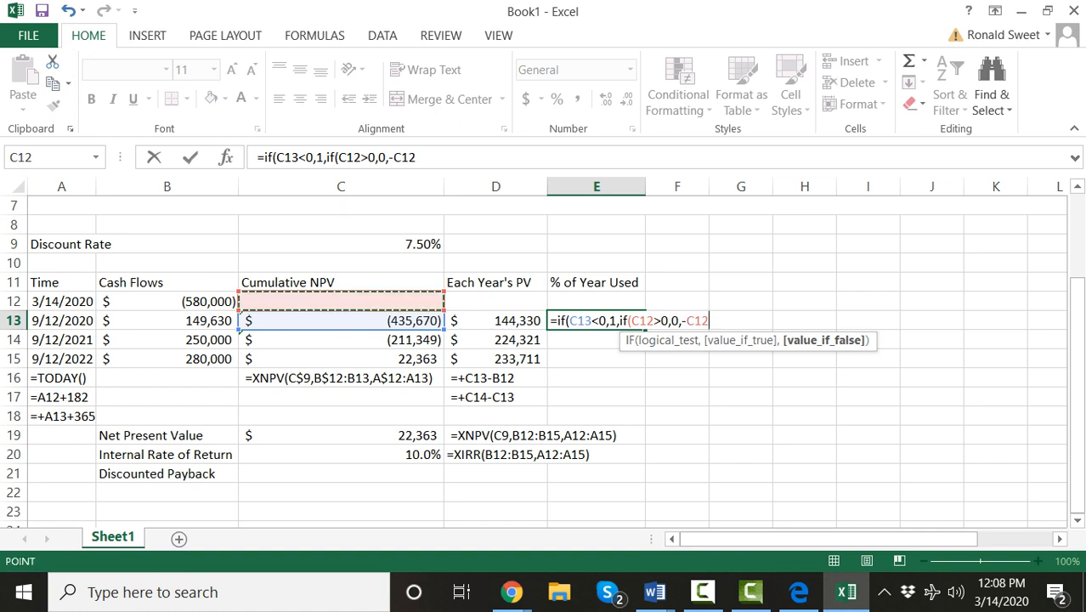
text(/)
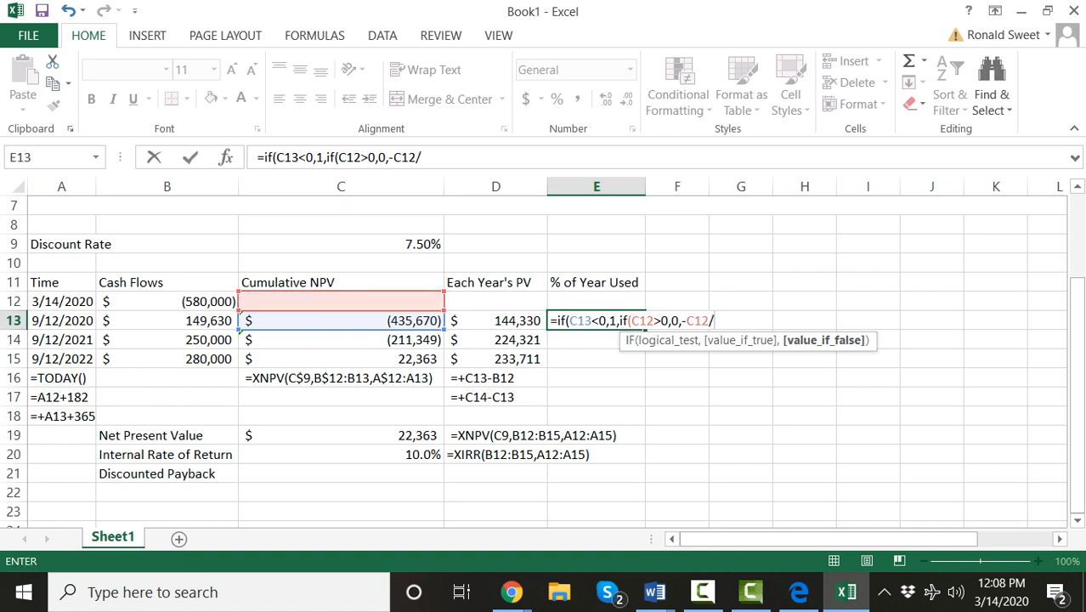
key(Left)
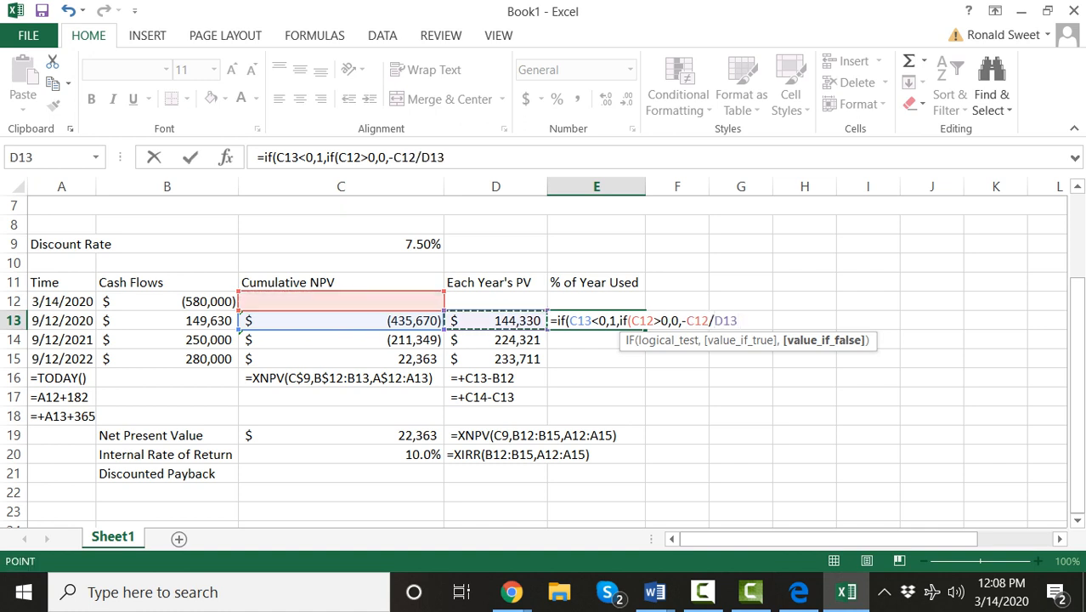
text())
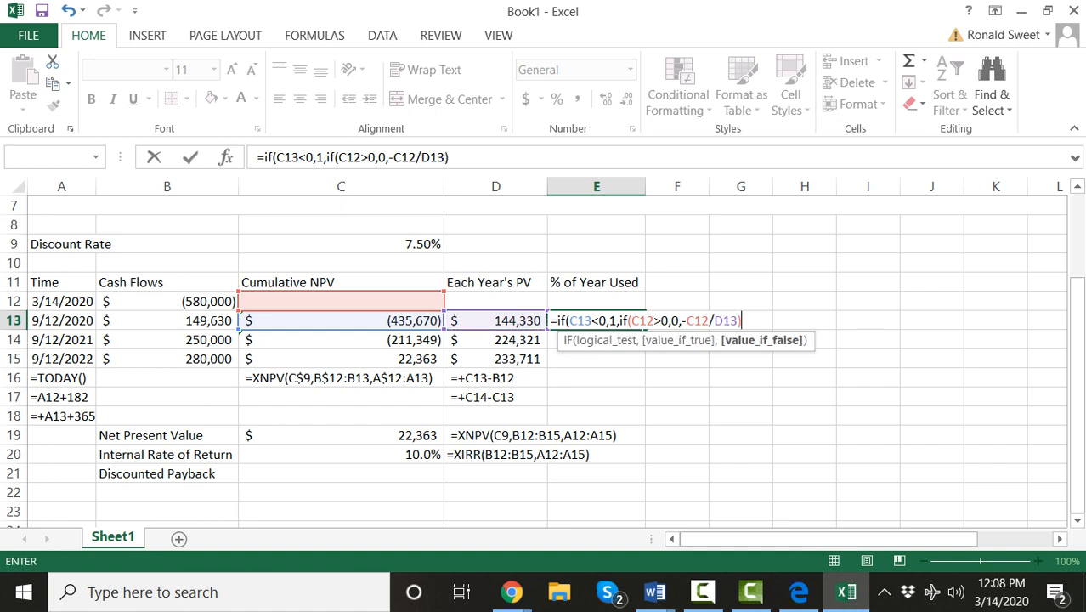
key(Return)
key(Return)
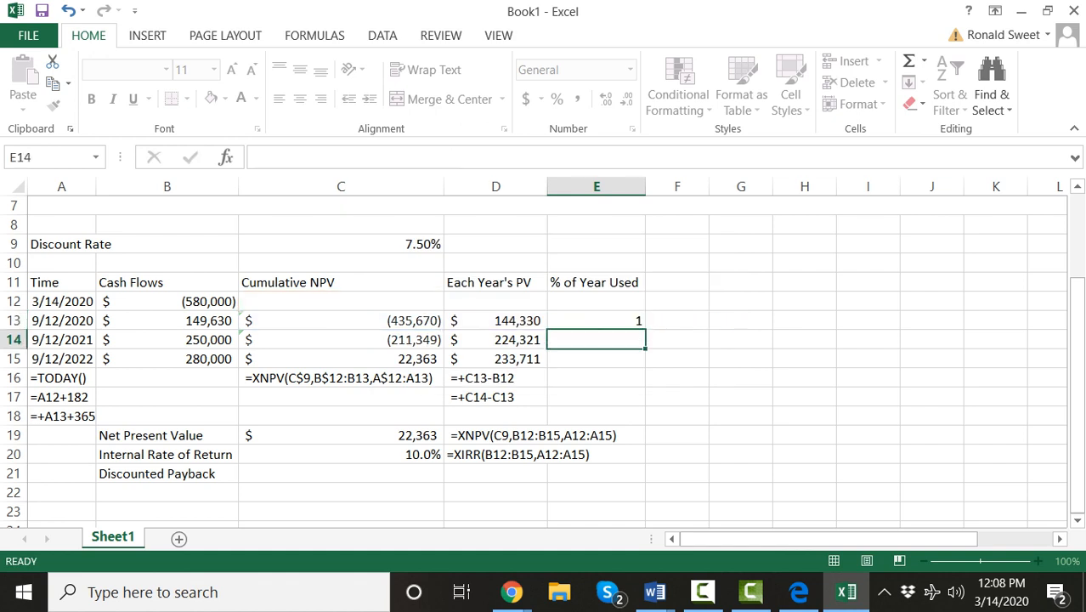
key(Up)
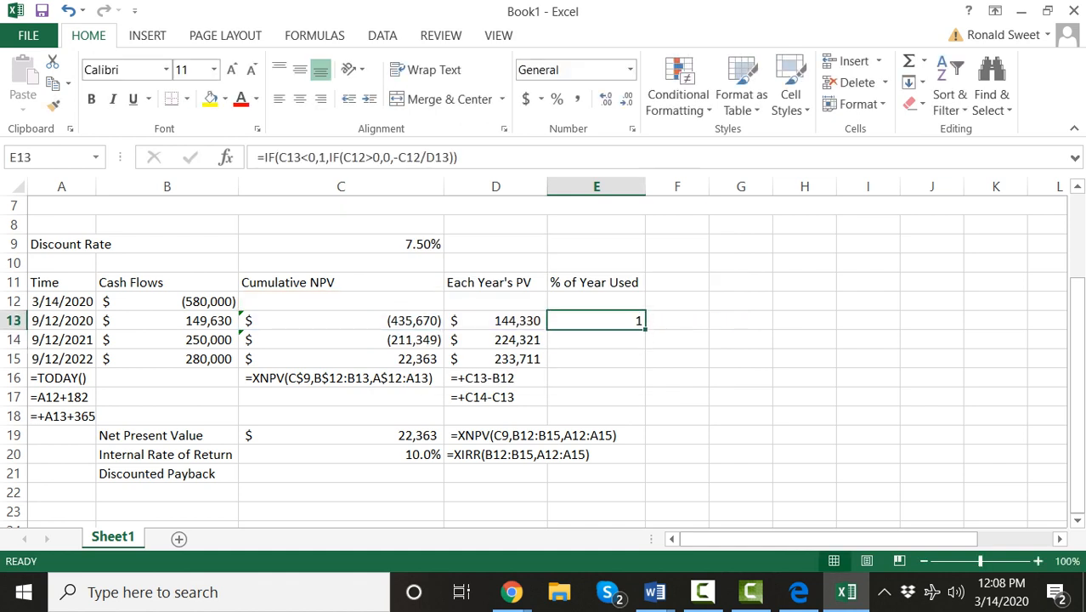
click(556, 99)
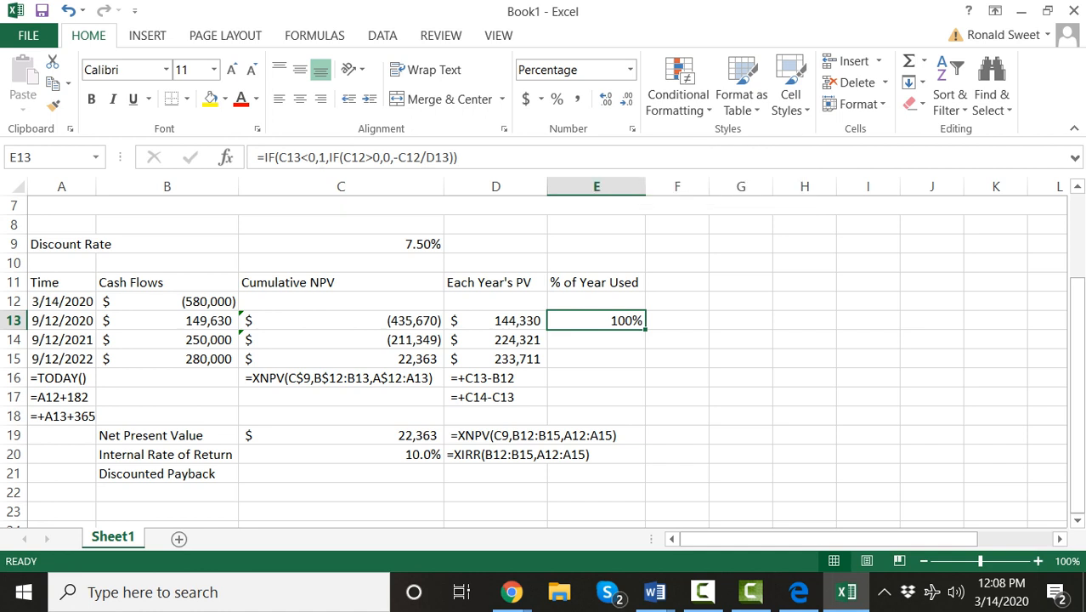
drag(646, 330, 645, 483)
key(Down)
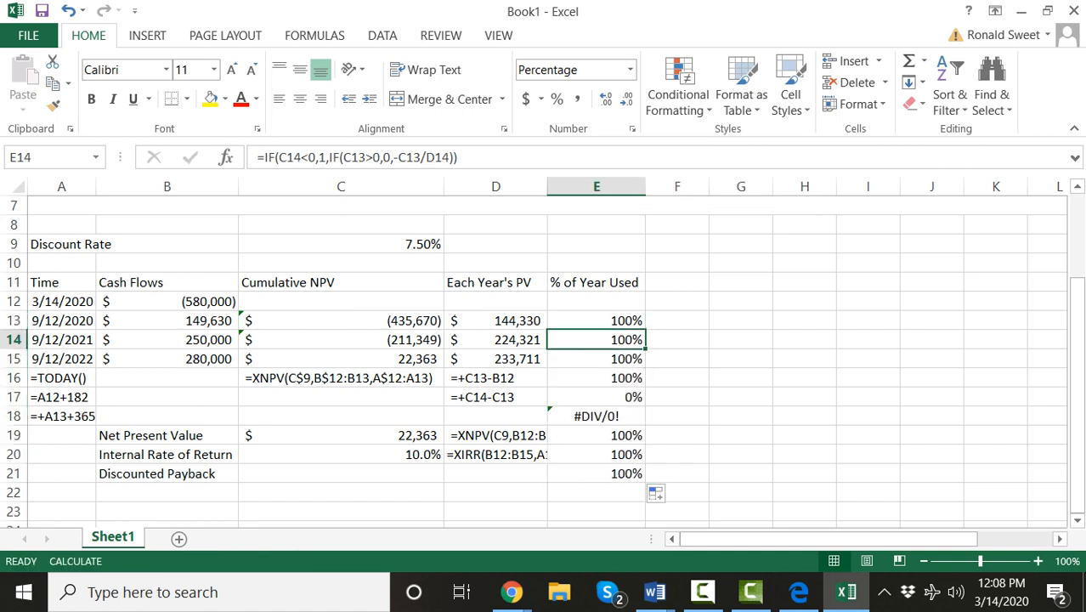
key(ctrl+z)
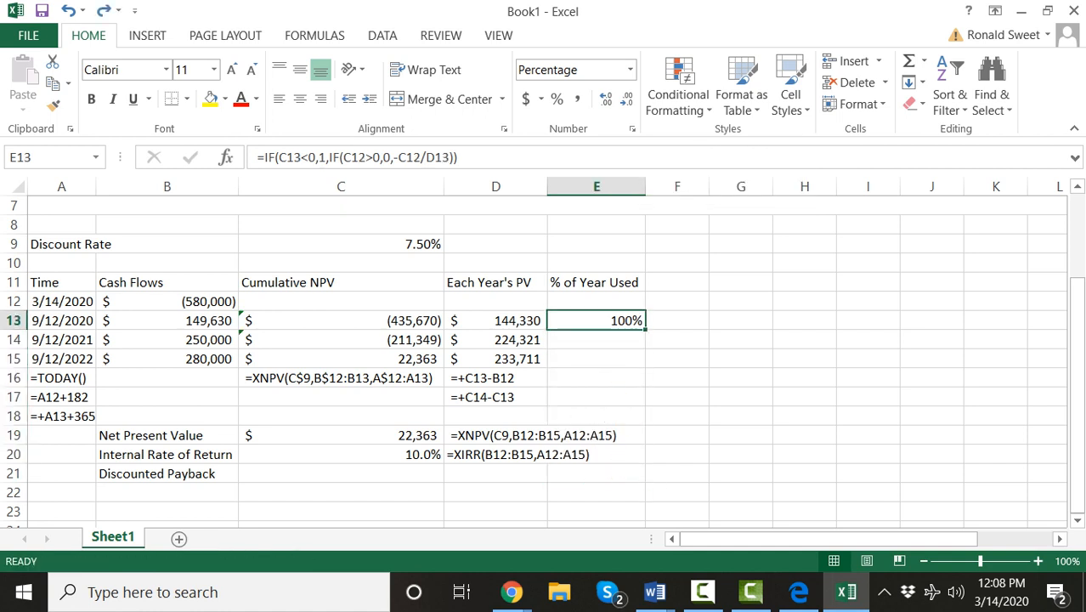
Step: Copy the % of Year Used formula from E13 down through E15 and check the formula in each row
key(ctrl+c)
key(shift+Down)
key(shift+Down)
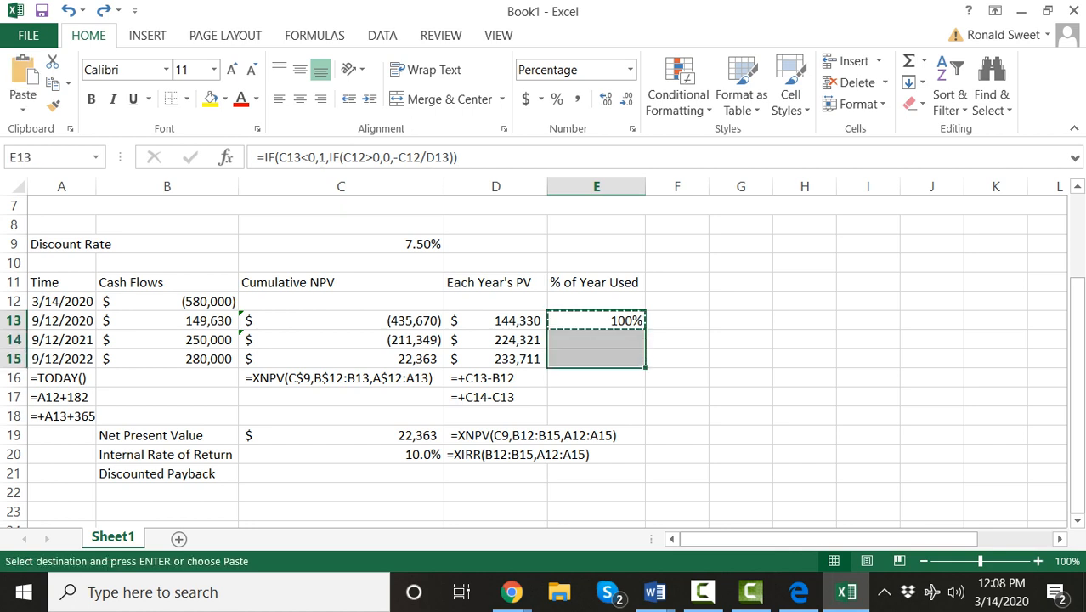
key(Return)
key(Down)
key(Down)
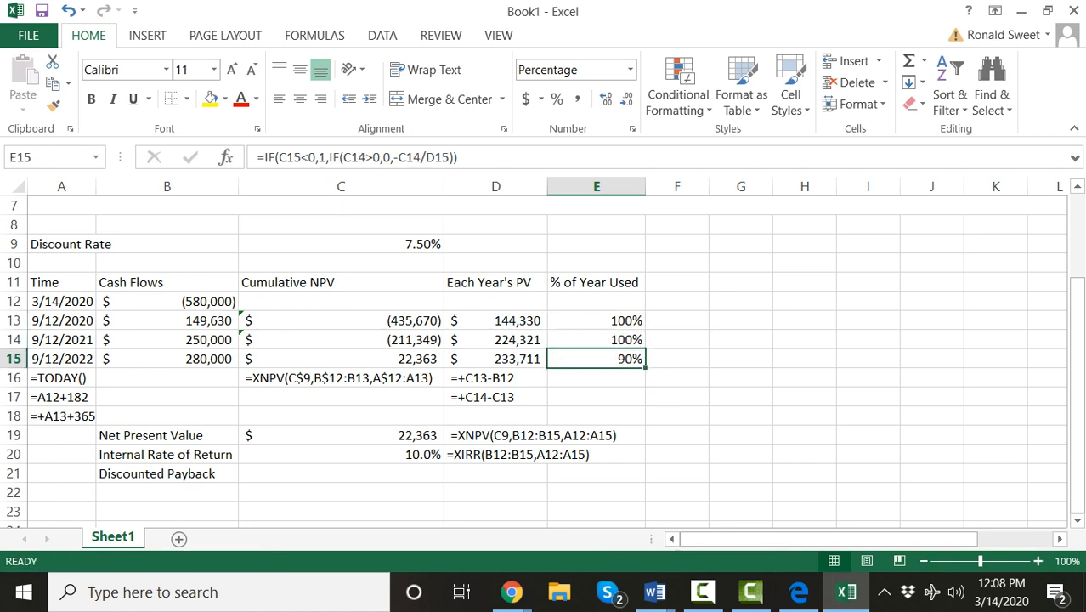
key(Up)
key(Up)
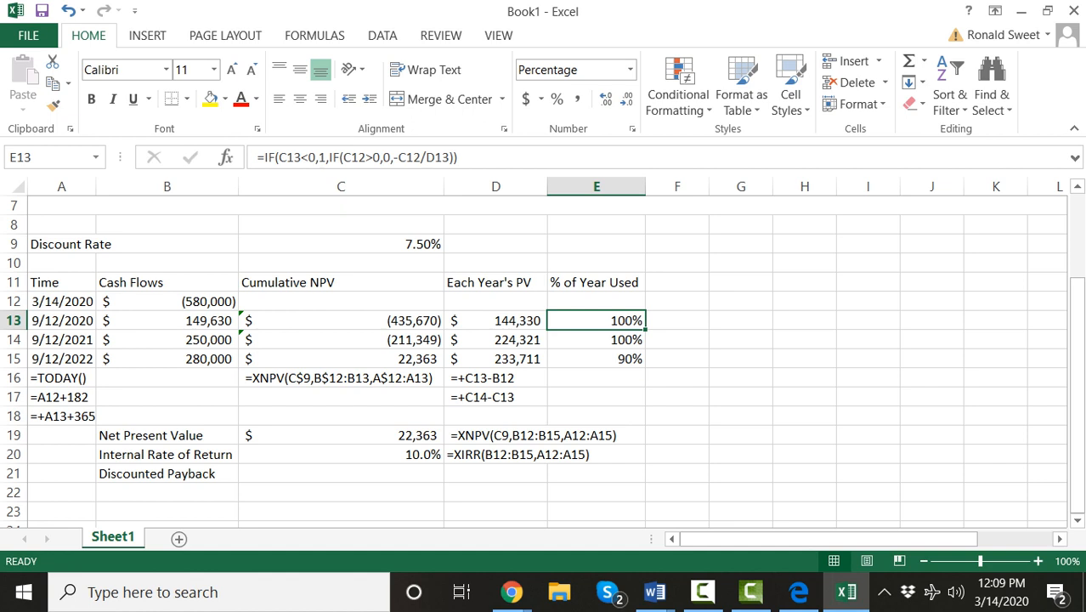
key(Down)
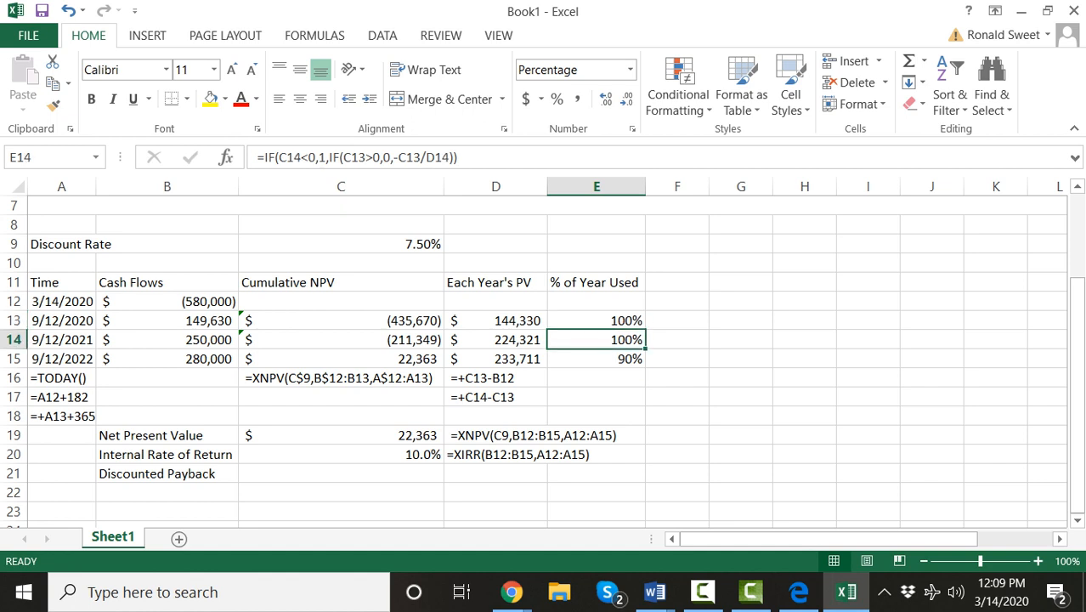
key(Down)
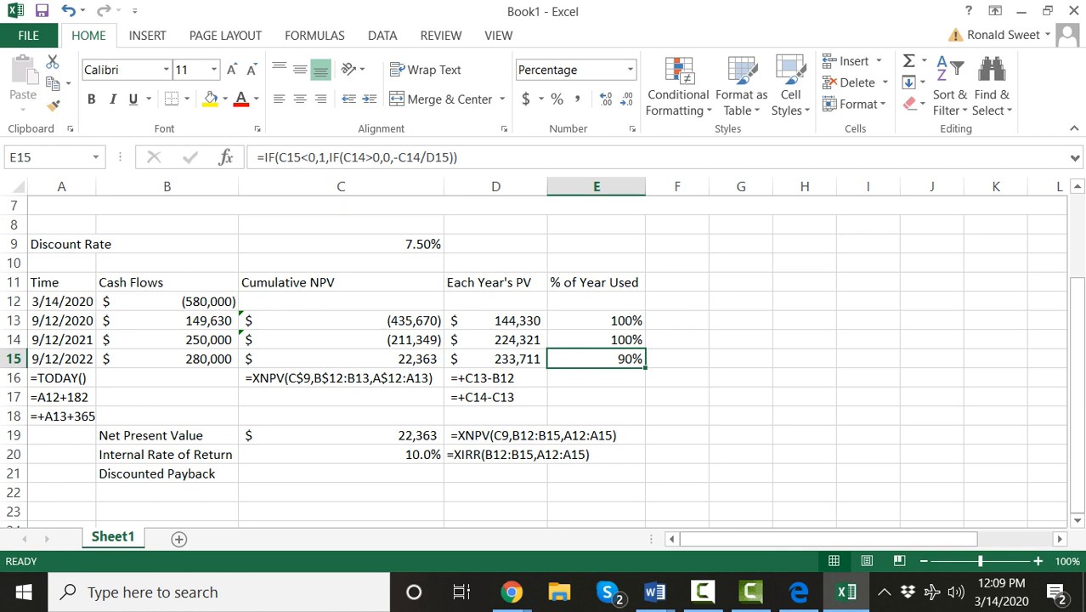
Step: Turn the E13 formula into text with a leading apostrophe and copy that text to E16 beneath the % of Year Used column
key(Up)
key(Up)
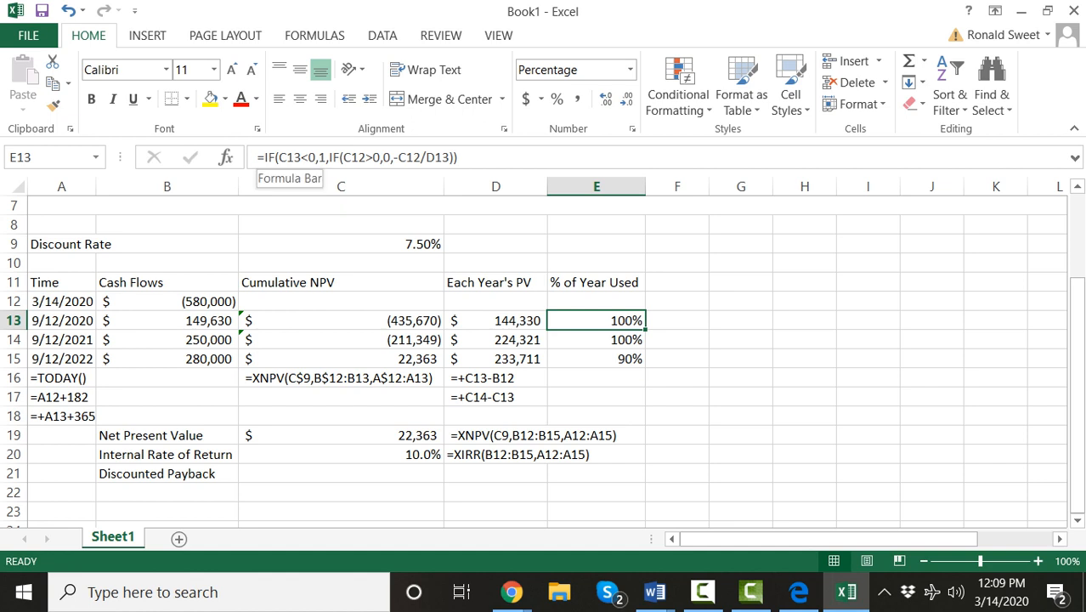
click(258, 157)
text(')
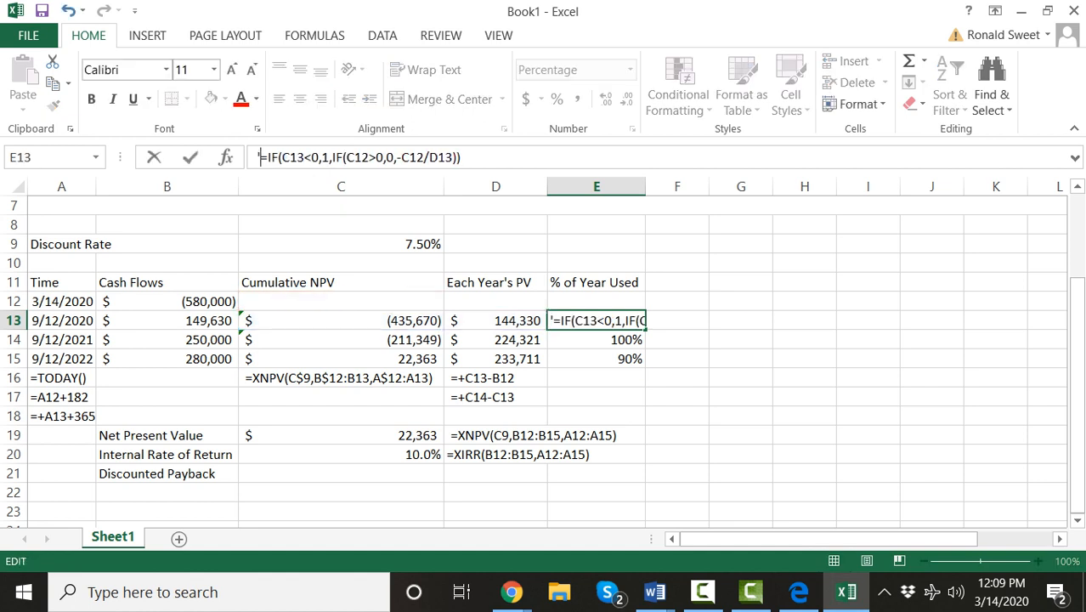
key(Return)
key(Up)
key(ctrl+c)
key(Down)
key(Down)
key(Down)
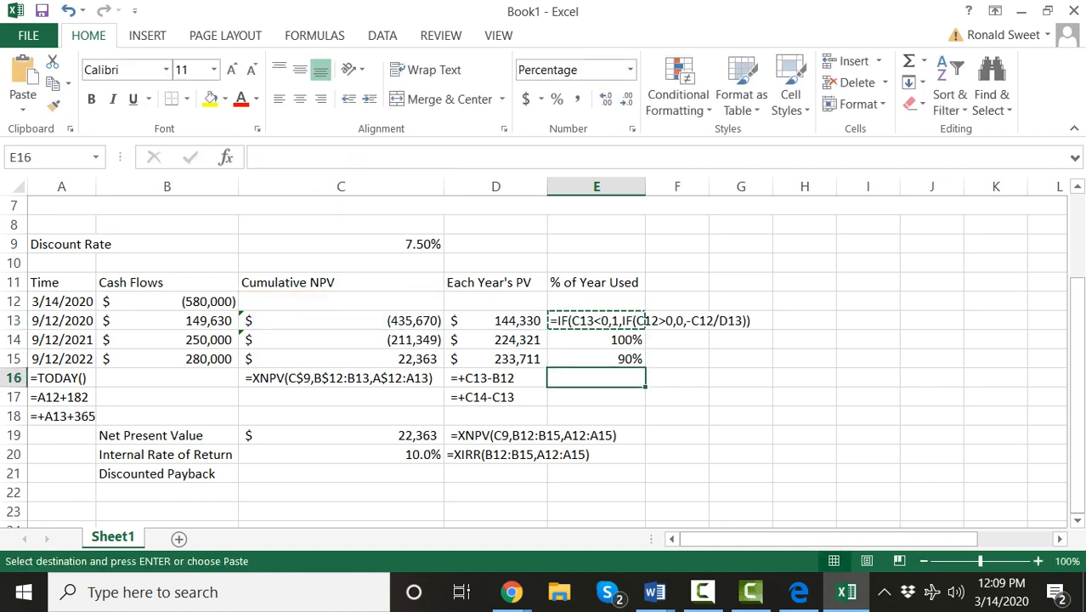
key(ctrl+v)
key(Escape)
Step: Remove the leading apostrophe from E13 to make its IF formula calculate again
key(Up)
key(Up)
key(Up)
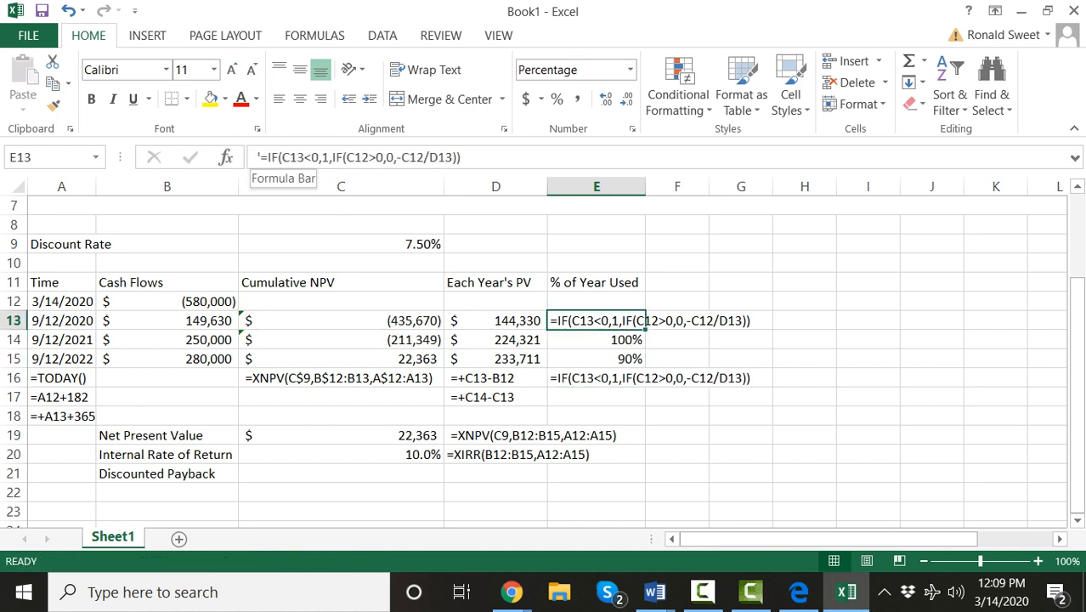
double_click(258, 157)
key(Left)
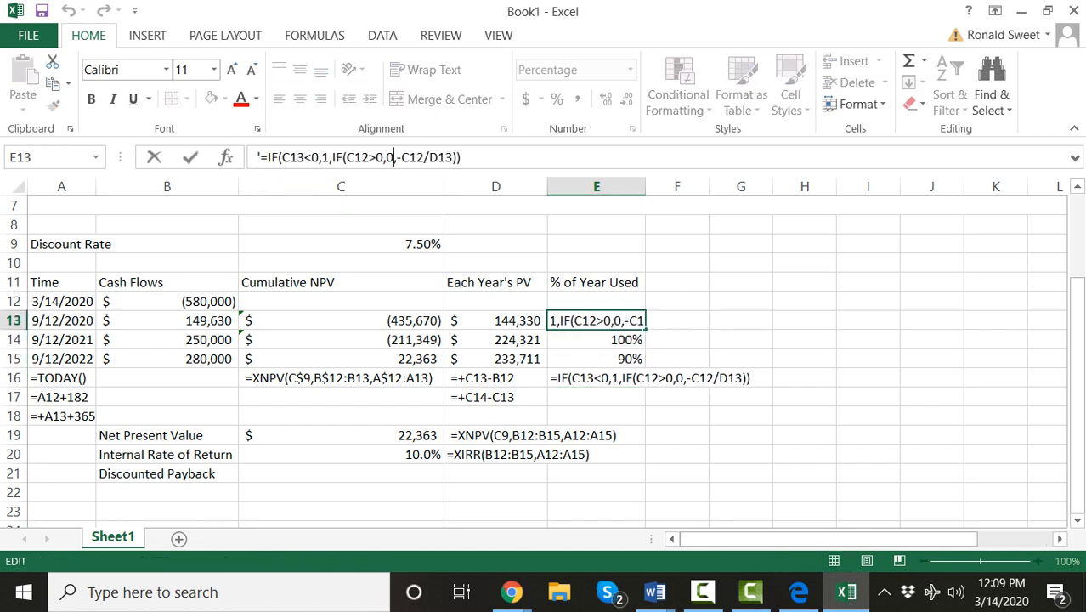
key(Left)
key(Left)
key(Left)
key(Left)
key(Left)
key(Left)
key(Left)
key(Left)
key(Left)
key(Left)
key(Left)
key(Left)
key(Left)
key(Left)
key(Left)
key(Left)
key(Left)
key(Left)
key(Left)
key(Left)
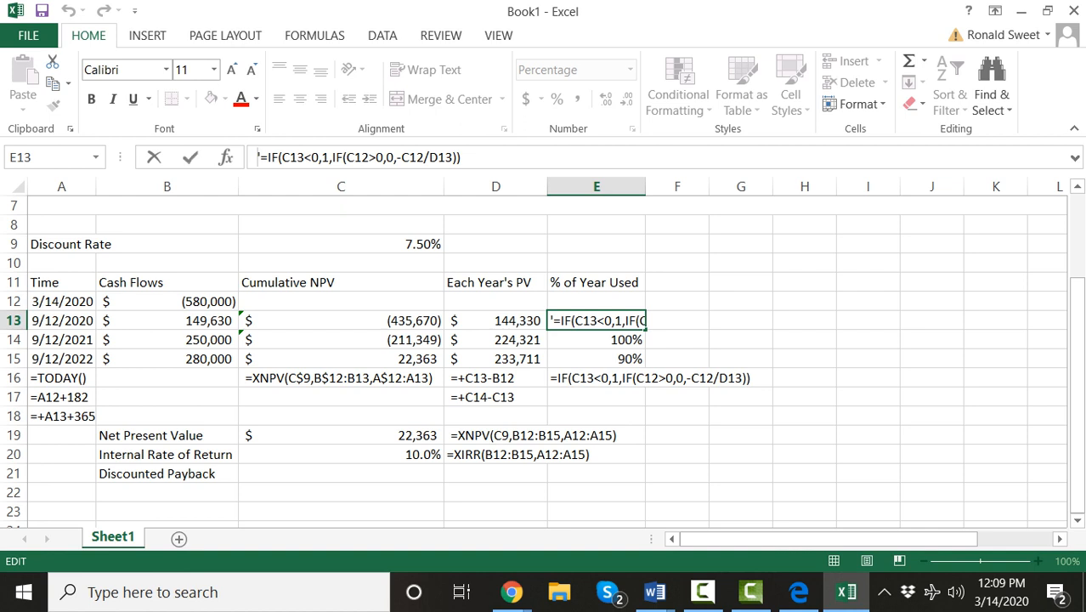
key(Delete)
key(Return)
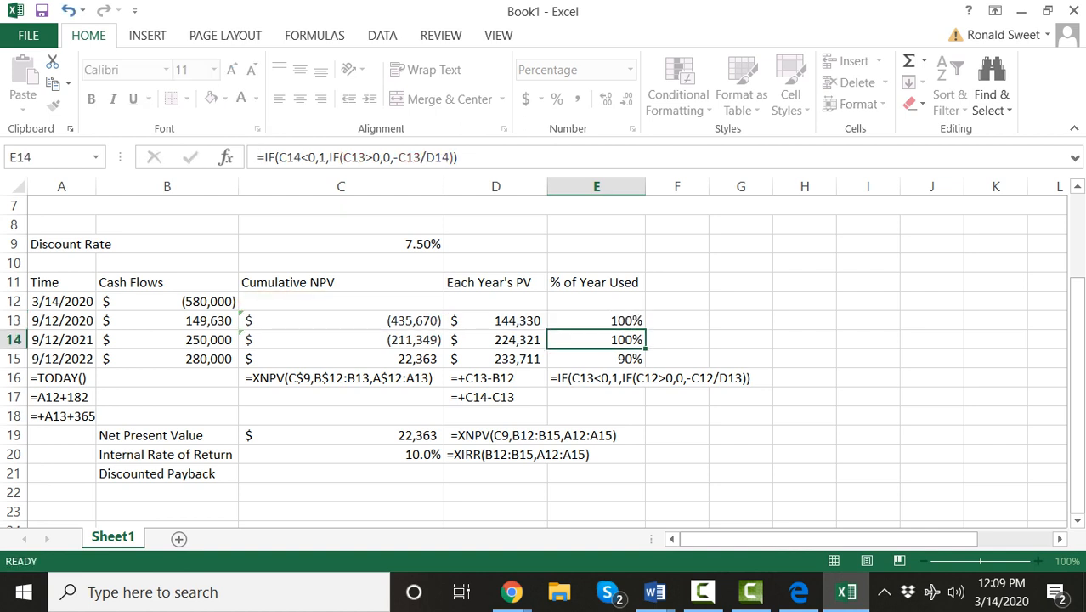
Step: Review the formulas in the % of Year Used column from E13 to E15 and the formula text in E16
key(Down)
key(Down)
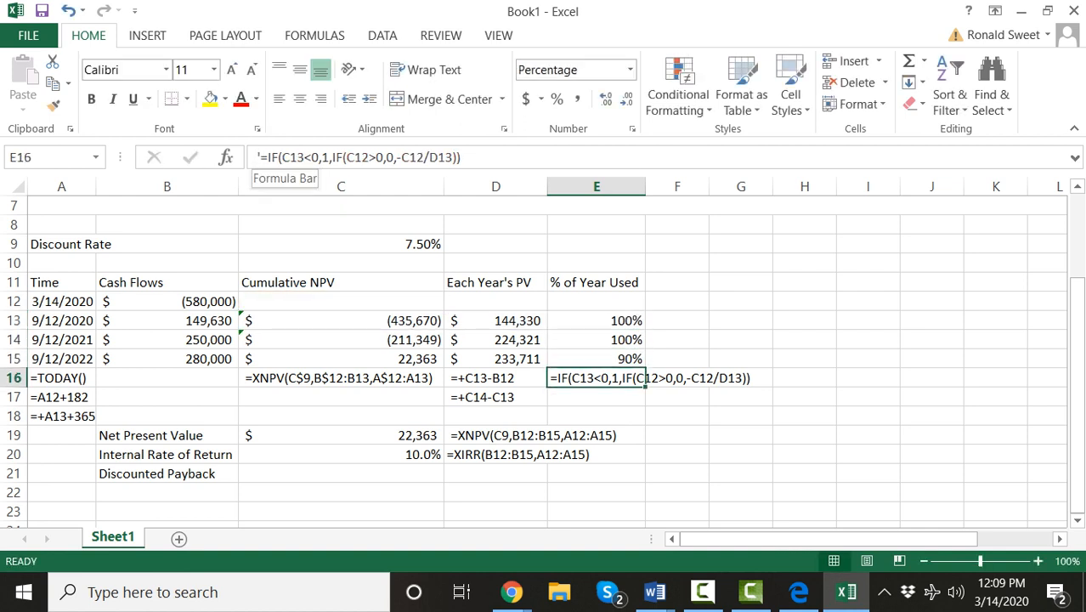
key(Down)
key(Up)
key(Up)
key(Up)
key(Up)
key(Down)
key(Down)
key(Up)
key(Up)
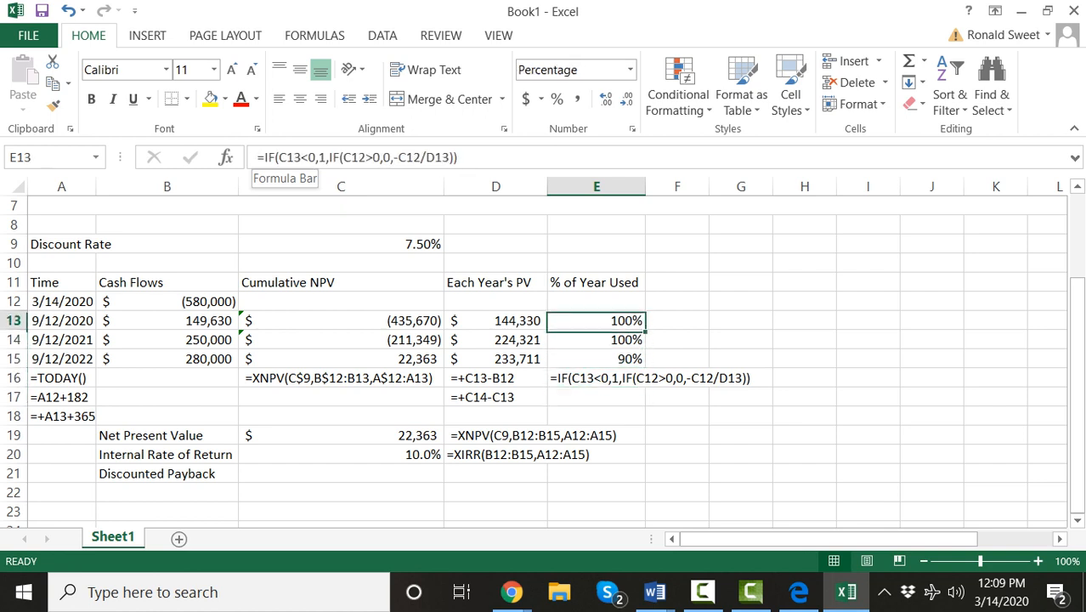
key(Down)
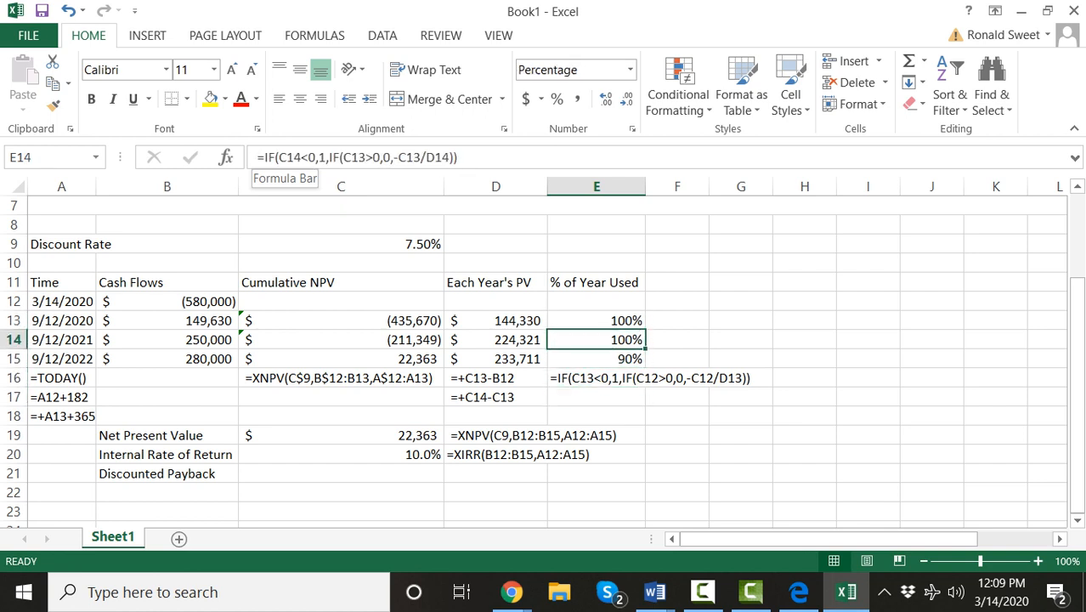
key(Down)
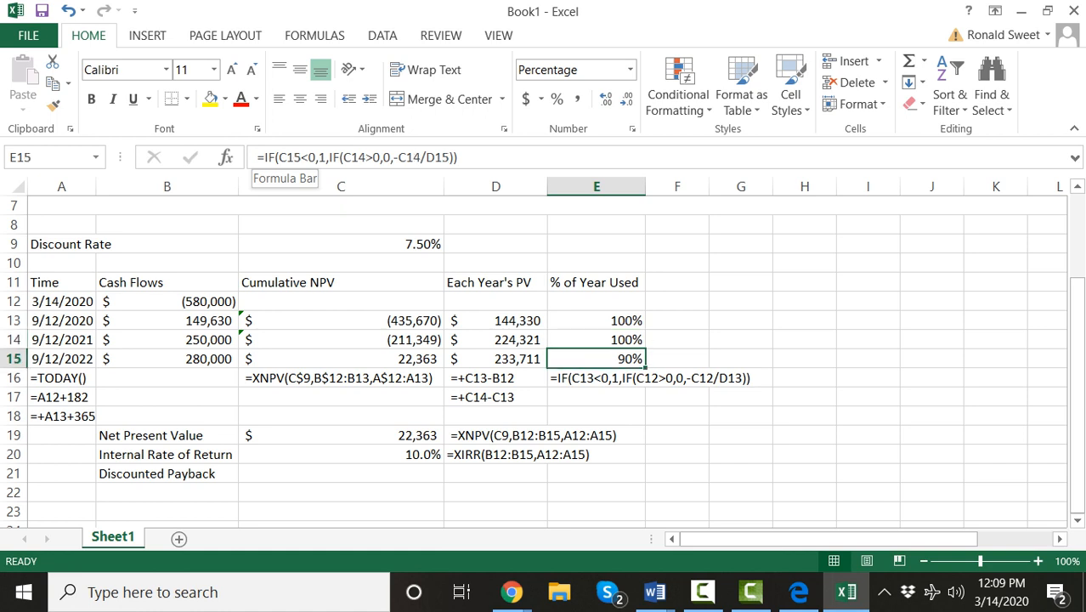
key(Left)
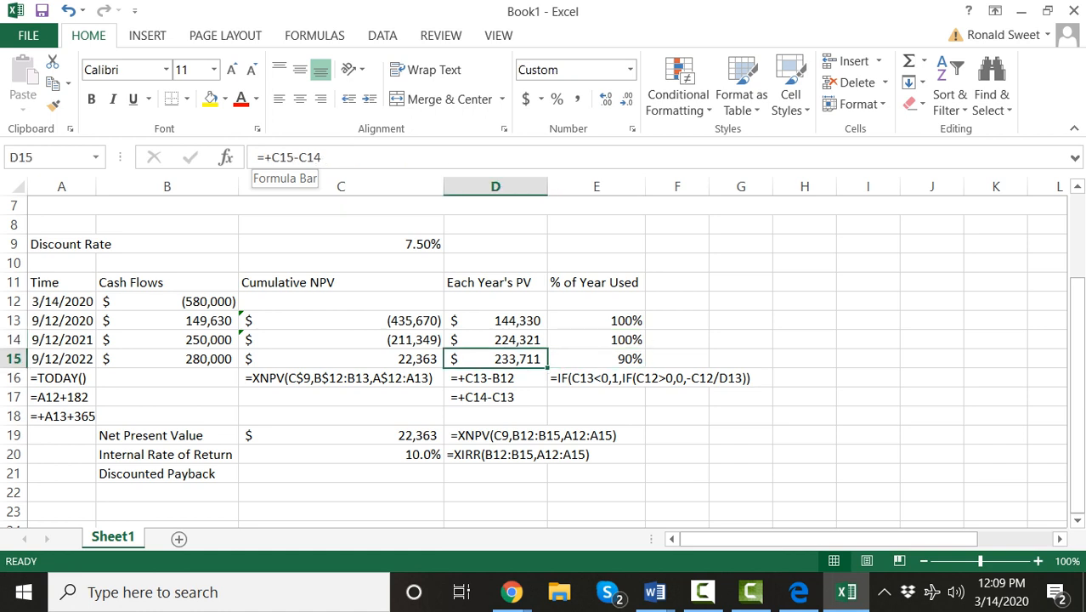
key(Right)
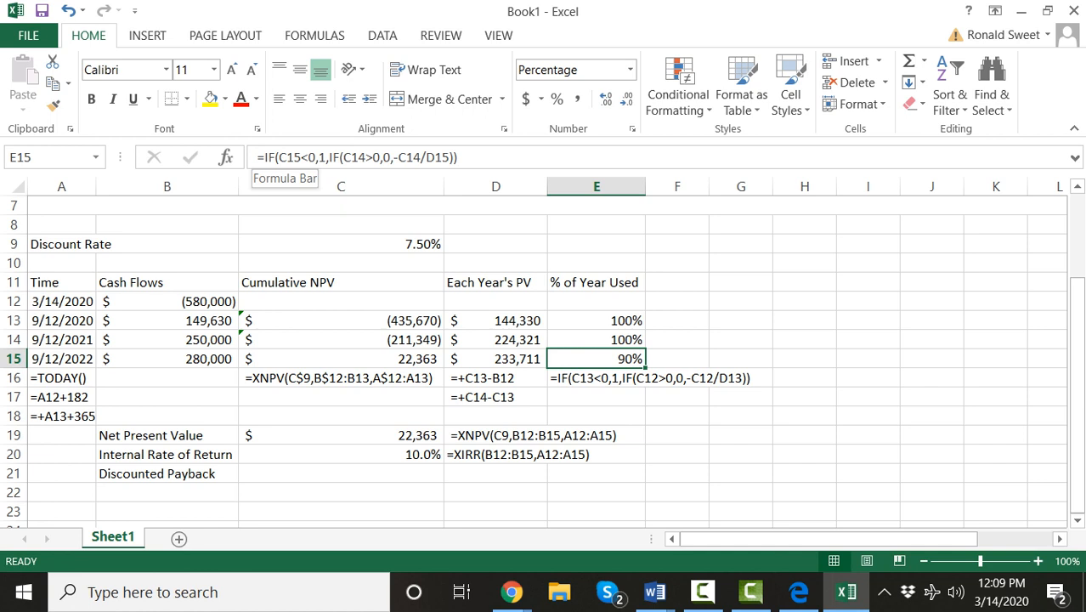
key(Down)
key(Down)
key(Up)
key(Up)
key(Up)
key(Up)
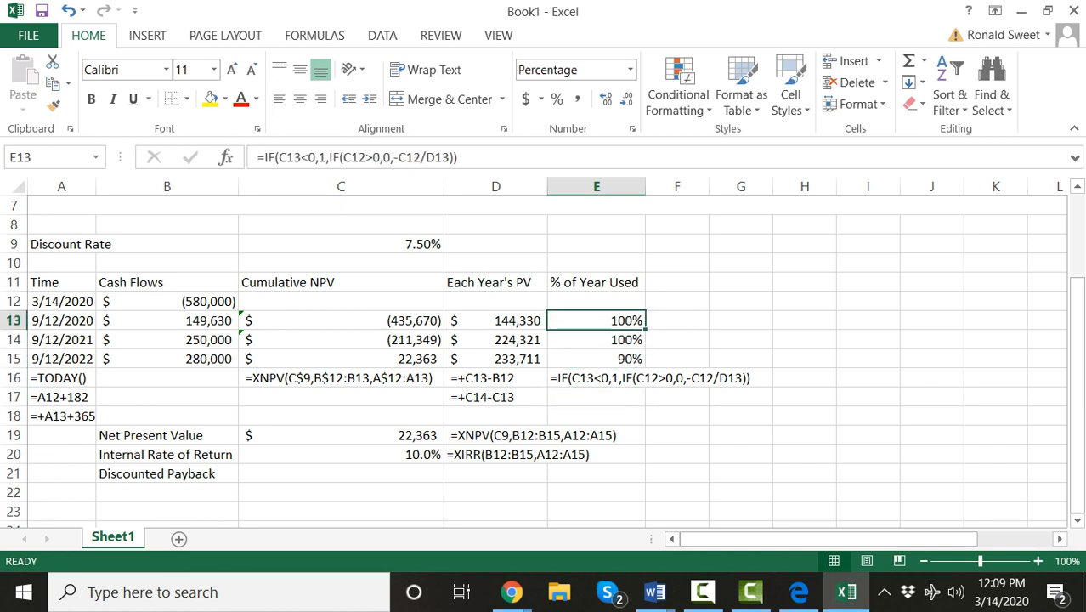
Step: Calculate the Discounted Payback in C21 with =SUM(E13:E15) and apply the comma number style to the cell
double_click(340, 474)
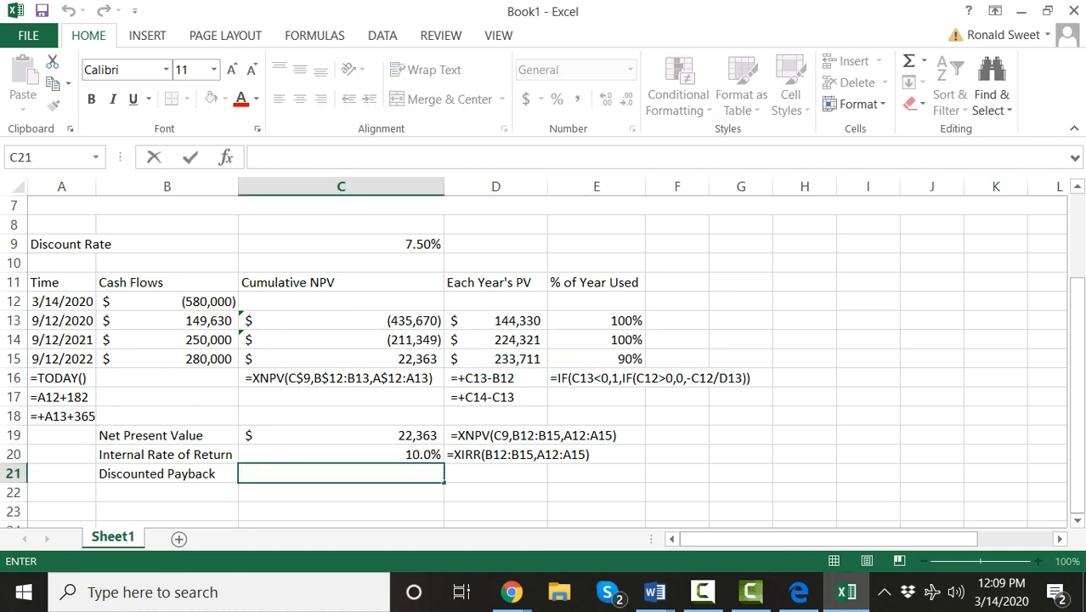
text(=sum()
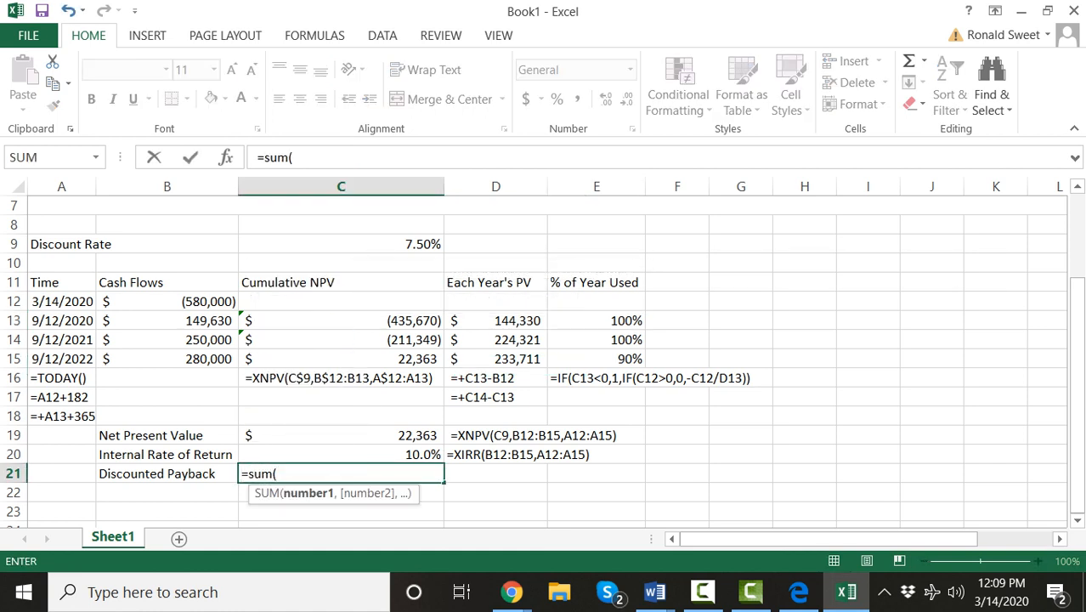
click(597, 321)
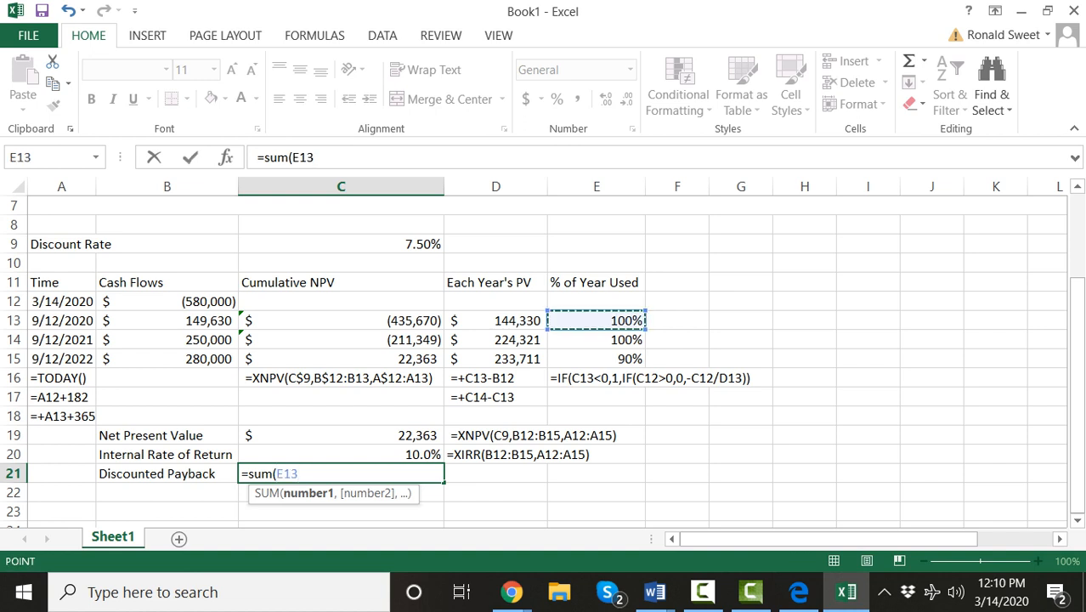
drag(596, 320, 639, 365)
text())
key(Return)
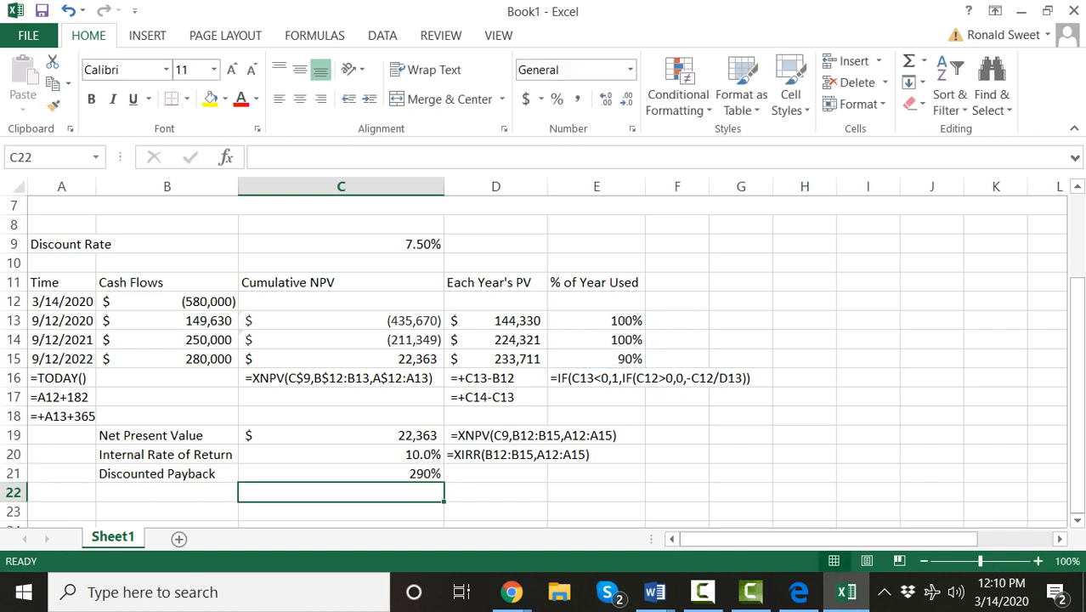
key(Up)
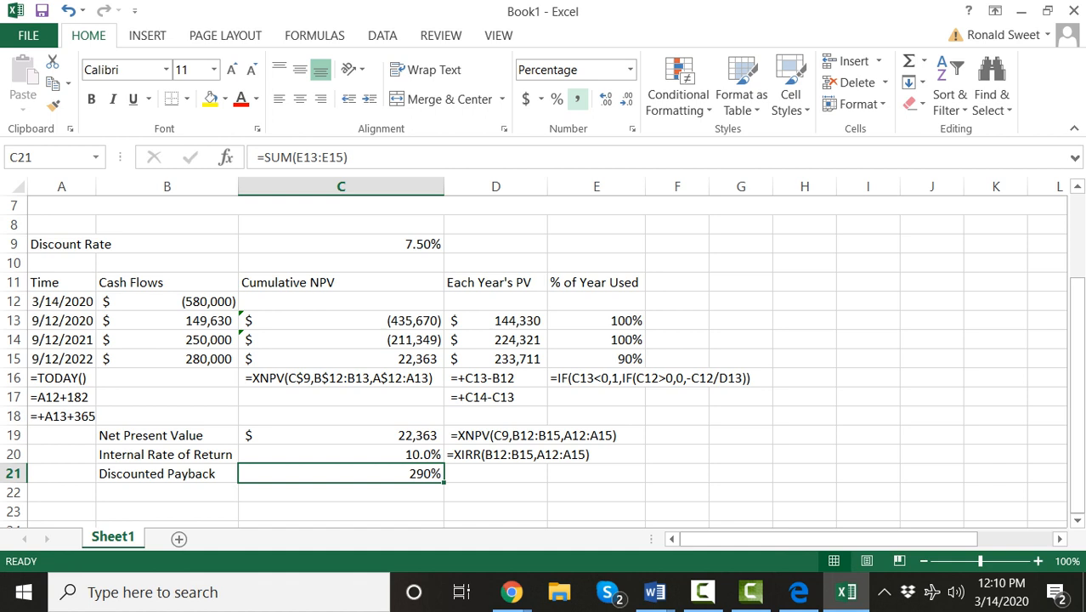
click(577, 98)
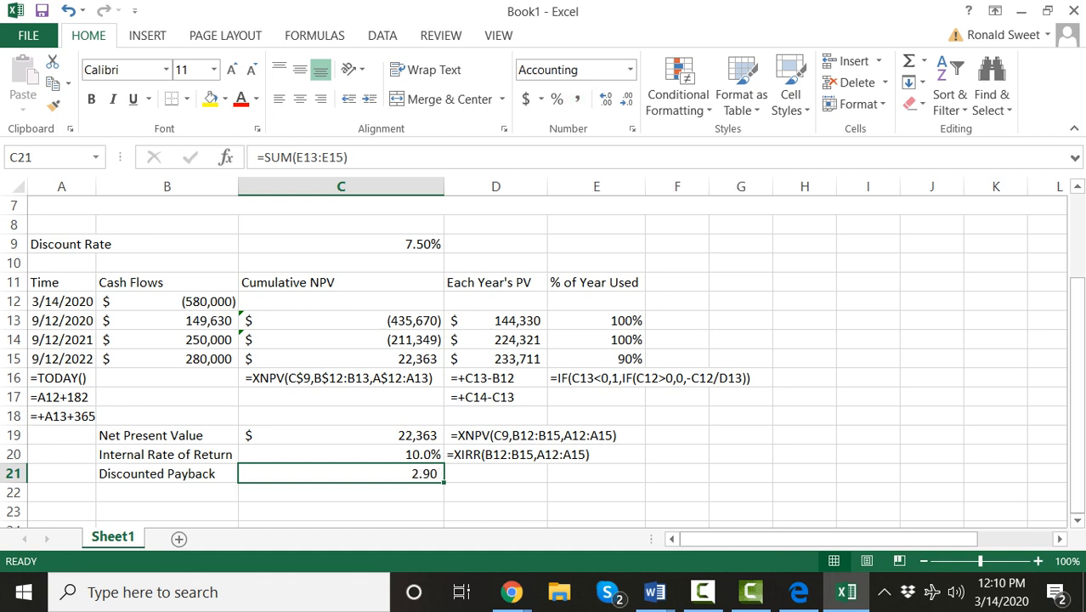
Step: Turn the C21 SUM formula into text with a leading apostrophe and copy that text to D21
click(258, 157)
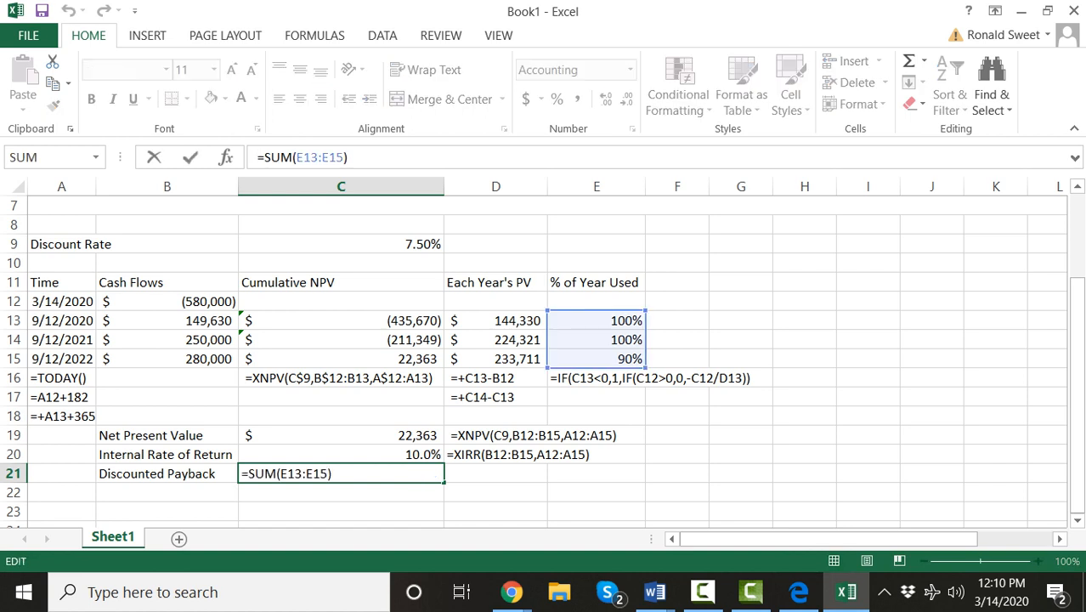
text(')
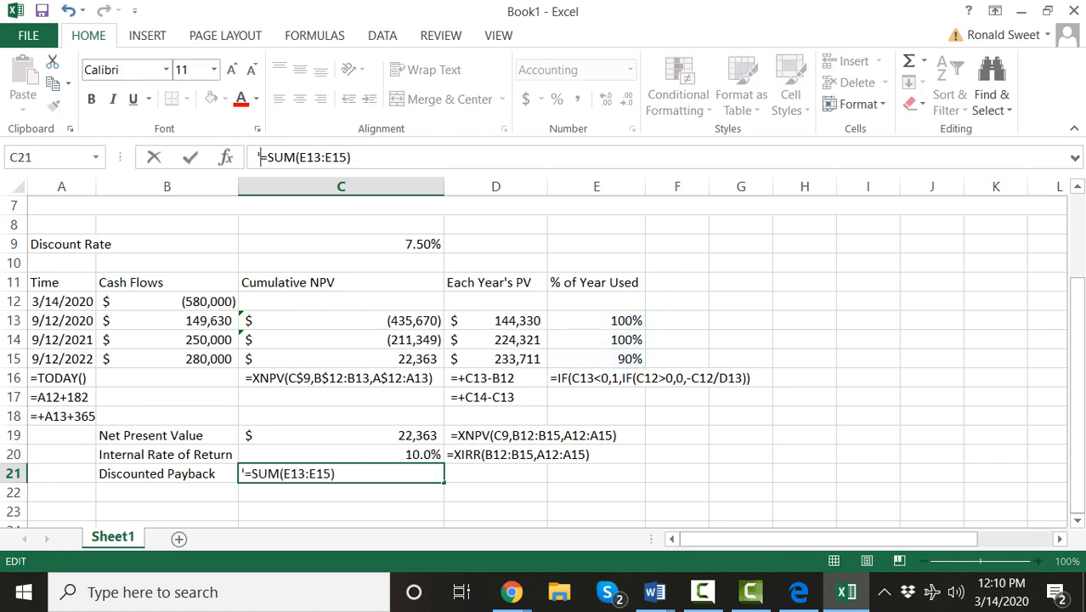
key(Return)
key(Up)
key(Up)
key(Down)
key(ctrl+c)
key(Right)
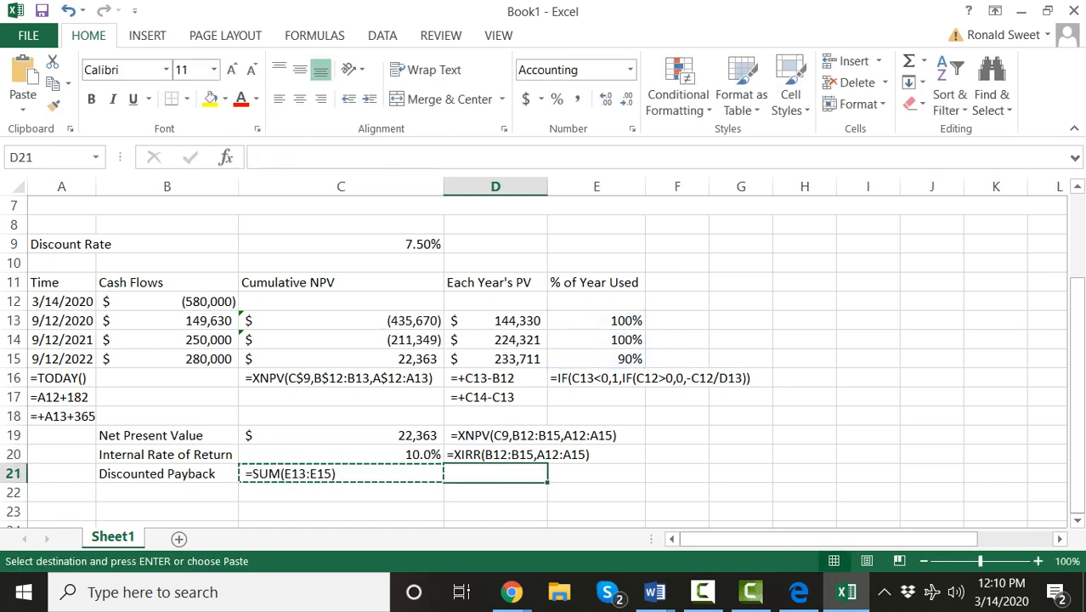
key(Return)
key(Left)
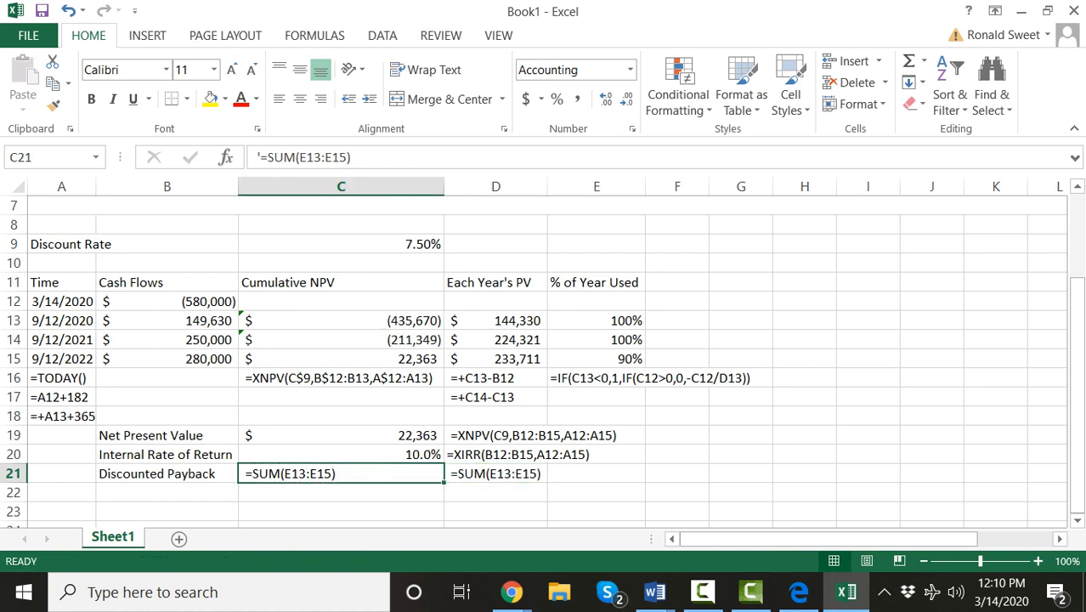
Step: Remove the leading apostrophe from C21 to make its SUM formula calculate again
click(259, 158)
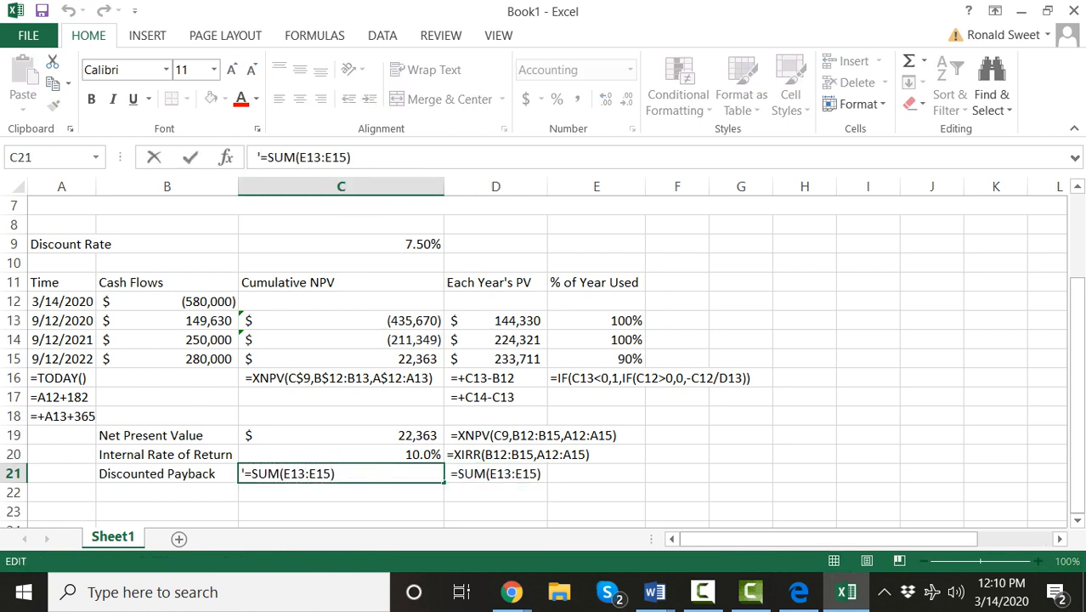
key(Delete)
key(Return)
Step: Move the XNPV, XIRR and SUM formula texts from D19:D21 to C22:C24 beneath the Discounted Payback result
key(Up)
key(Up)
key(Up)
key(Right)
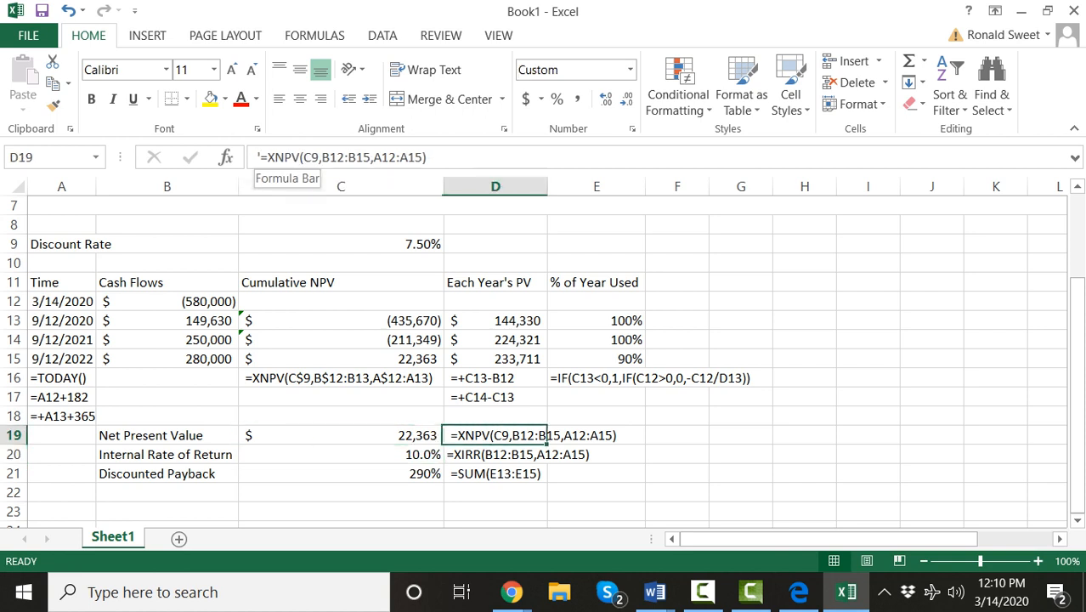
key(shift+Down)
key(shift+Down)
key(ctrl+c)
key(Down)
key(Down)
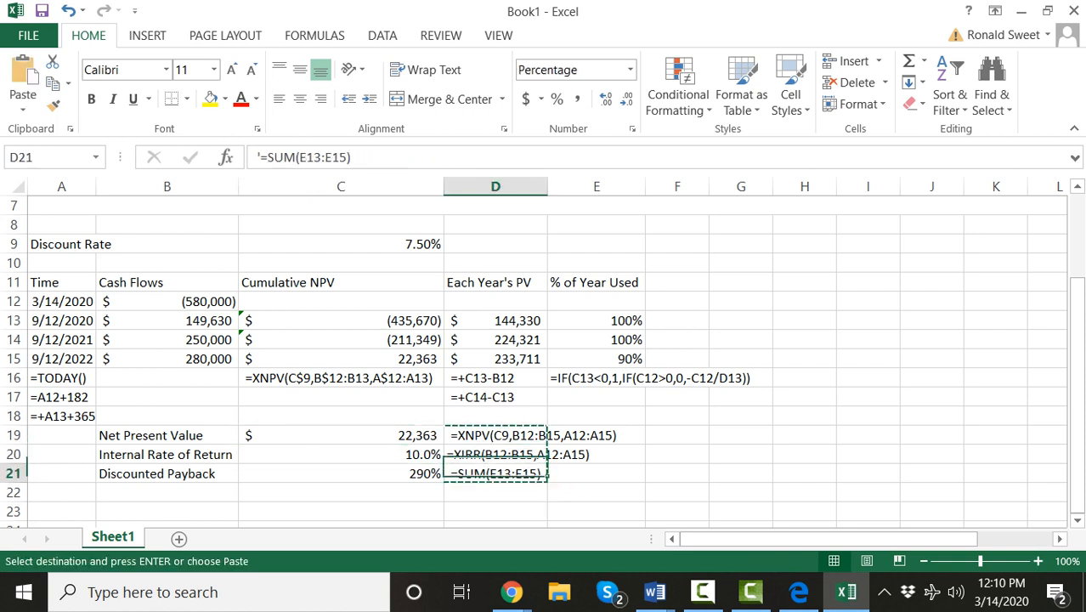
key(Down)
key(Left)
key(ctrl+v)
key(Down)
key(Down)
key(Down)
key(Down)
key(Up)
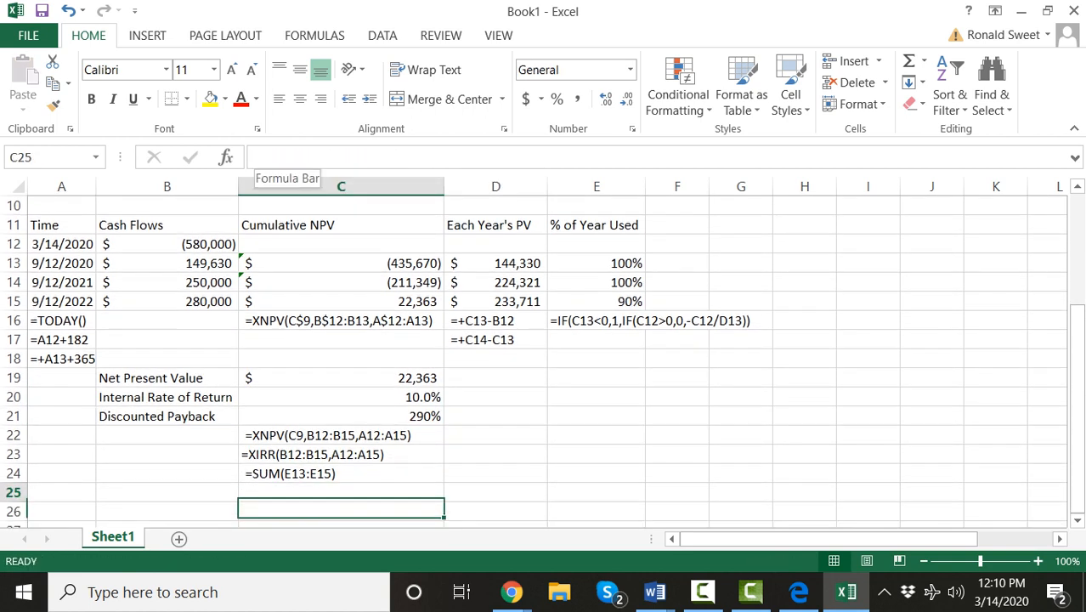
Step: Check the moved formula texts beneath Discounted Payback and select D19 beside the Net Present Value
key(Up)
key(Up)
key(Up)
key(Up)
key(Up)
key(Down)
key(Down)
key(Down)
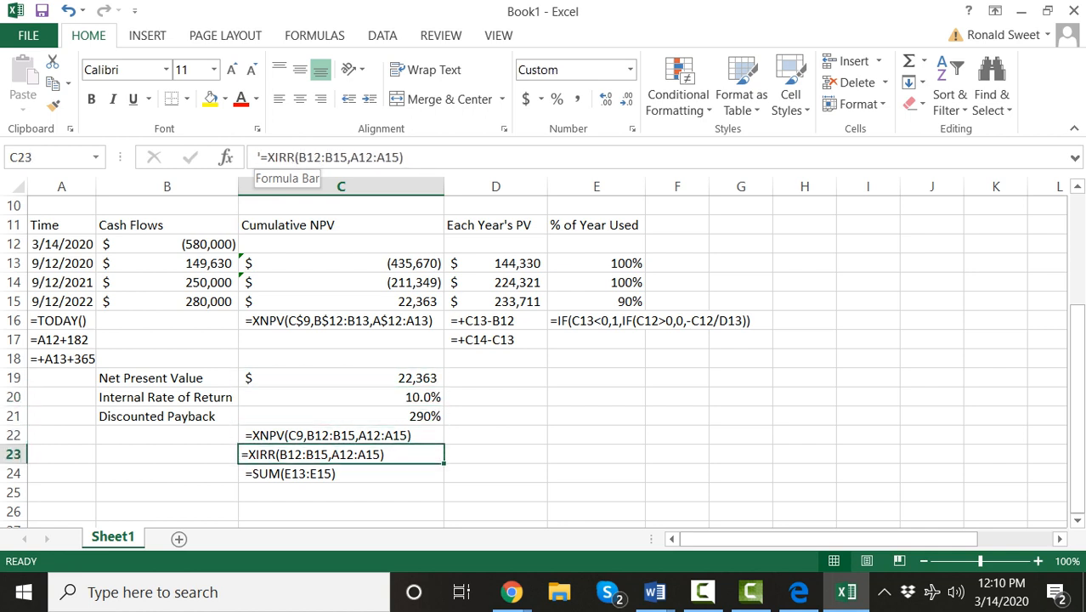
key(Up)
key(Up)
key(Up)
key(Up)
key(Right)
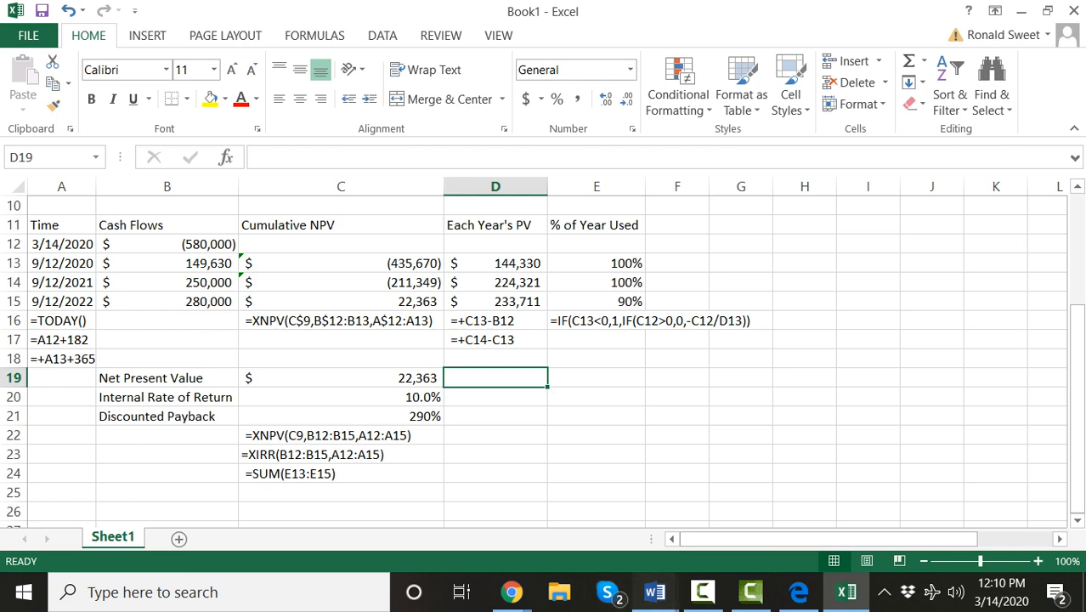
Step: Switch to the Word assignment, zoom out to 120% and read the questions on NPV, Discounted Payback and Internal Rate of Return
mouse_move(654, 592)
click(918, 485)
scroll(544, 340, down, 3)
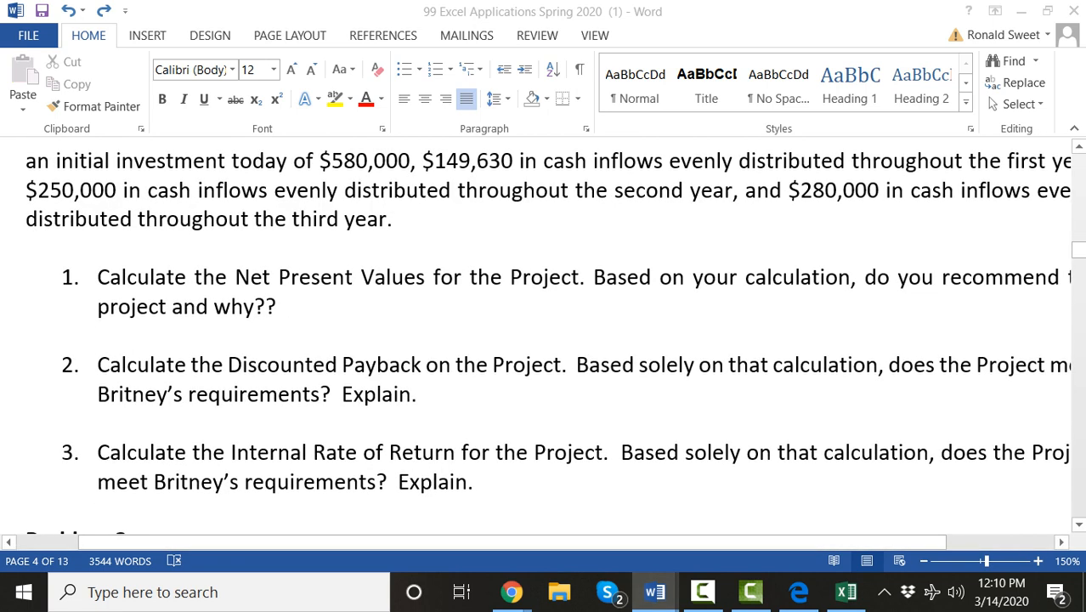
click(924, 561)
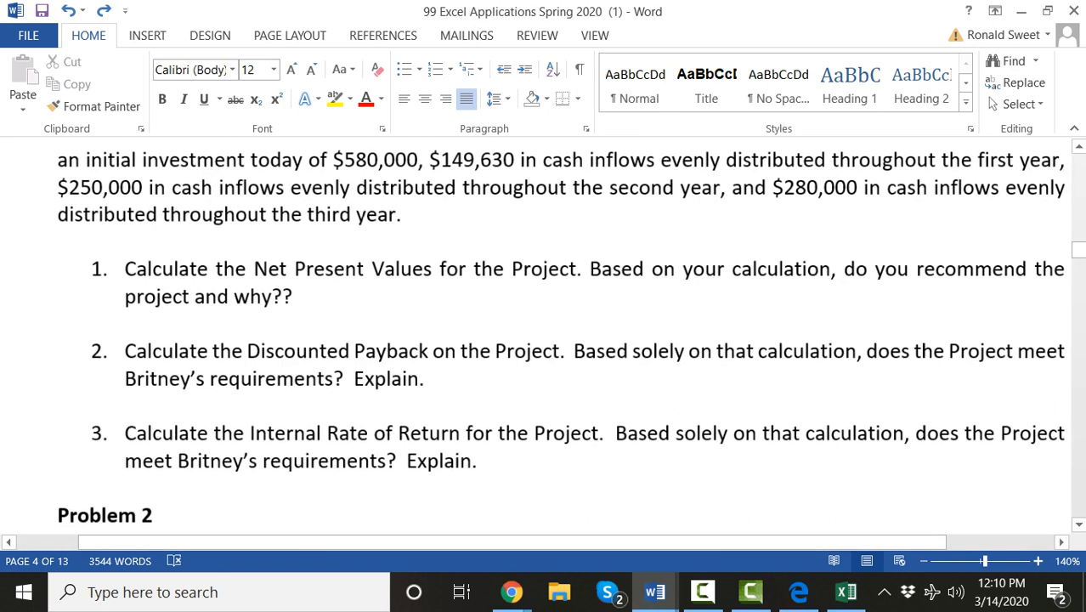
click(923, 561)
click(924, 560)
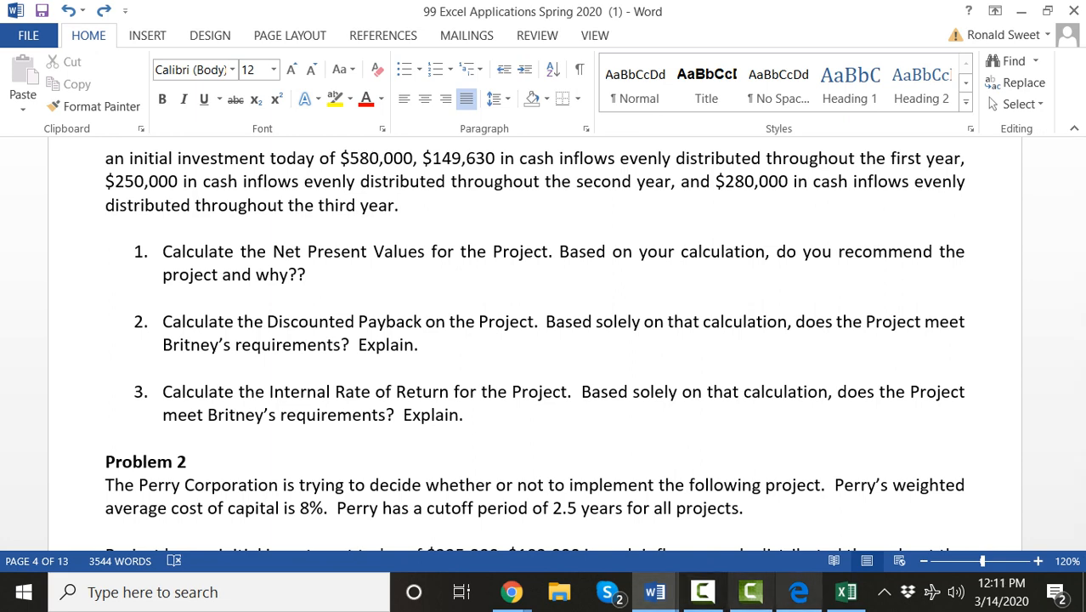
Step: Switch to the Excel workbook and enter =IF(C19>0,"Accept, because the NPV >0","Reject, because NPV <0") in D19 beside the Net Present Value
click(846, 592)
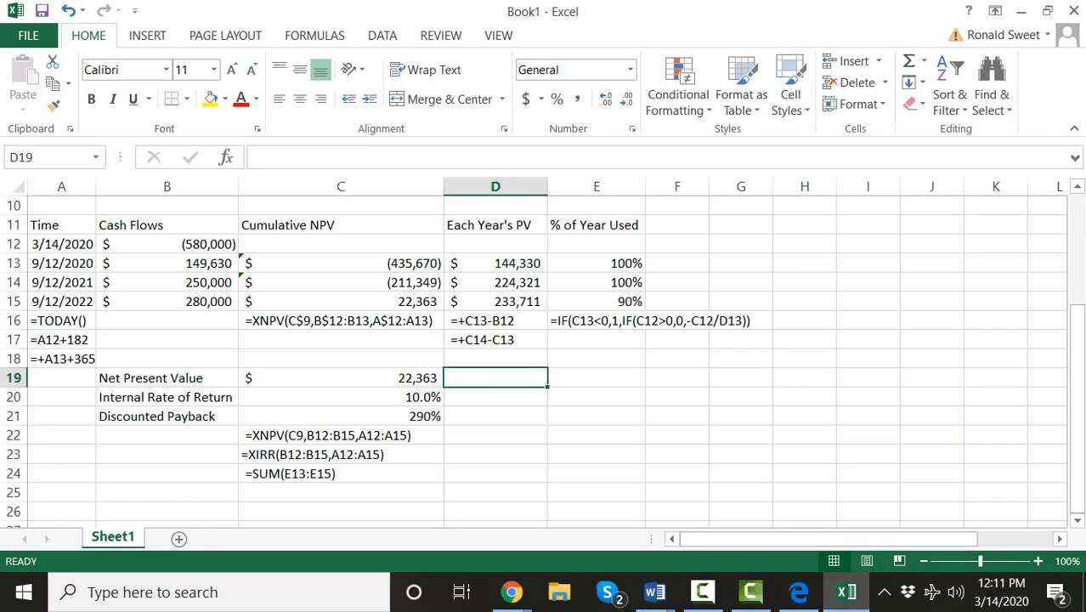
text(=if()
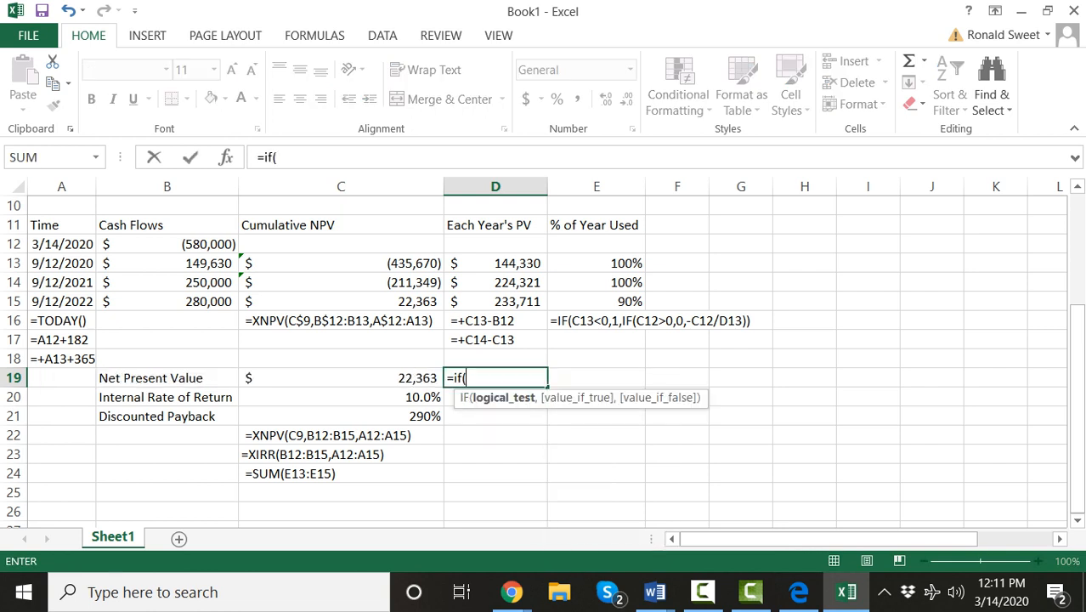
key(Left)
text(>0)
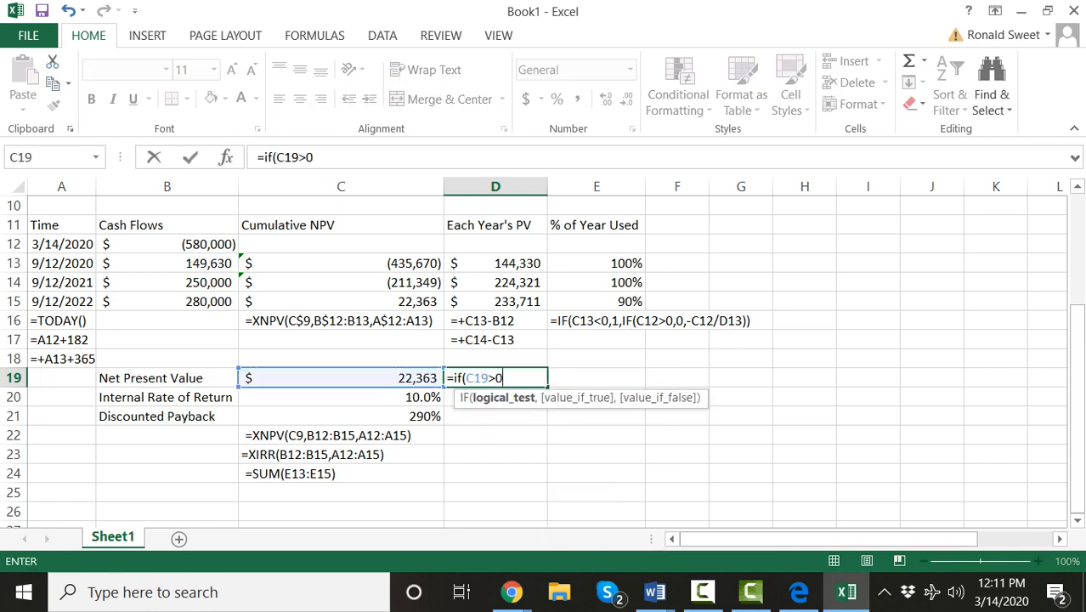
text(,")
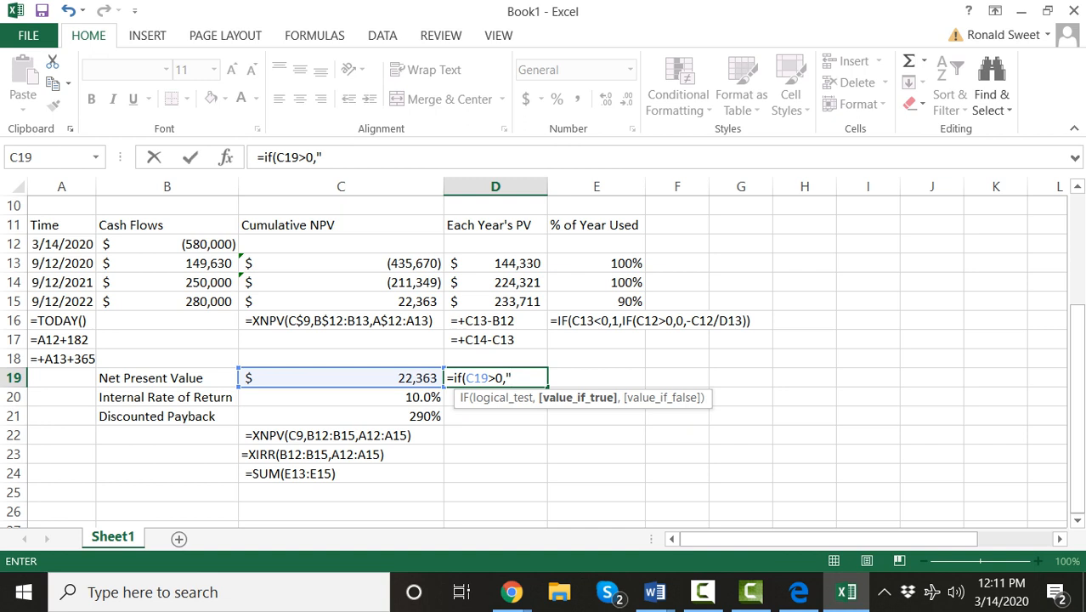
text(Accept, becau)
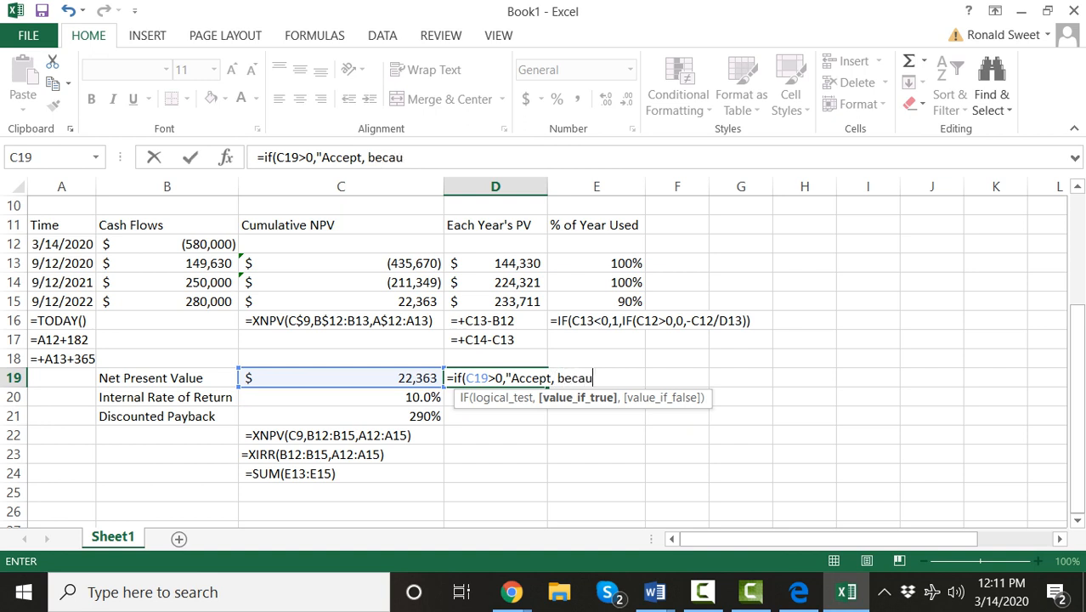
text(se the NPV)
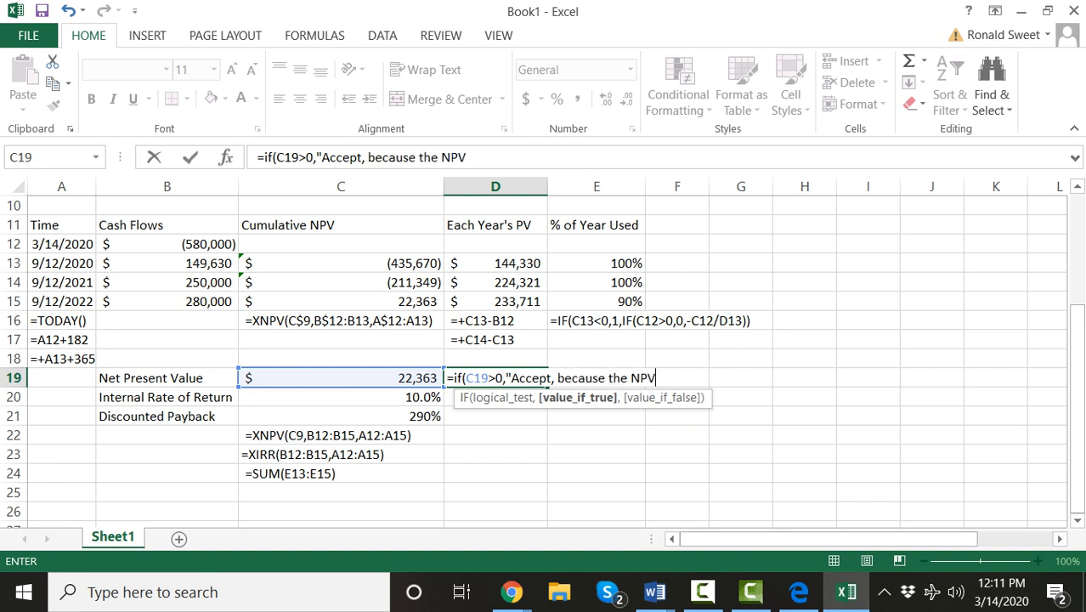
text( >0",")
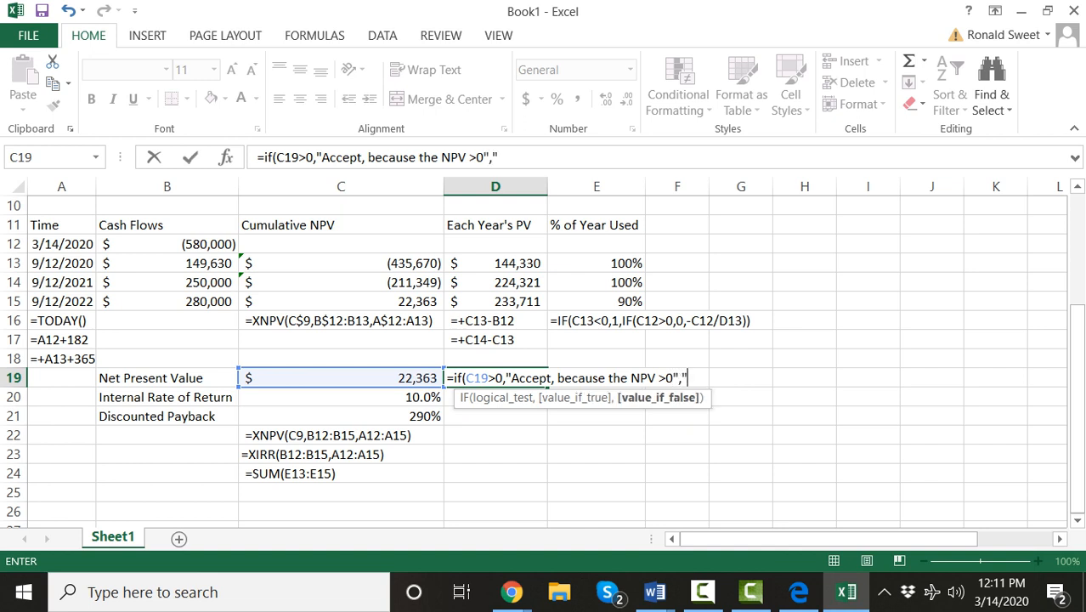
text(Reject)
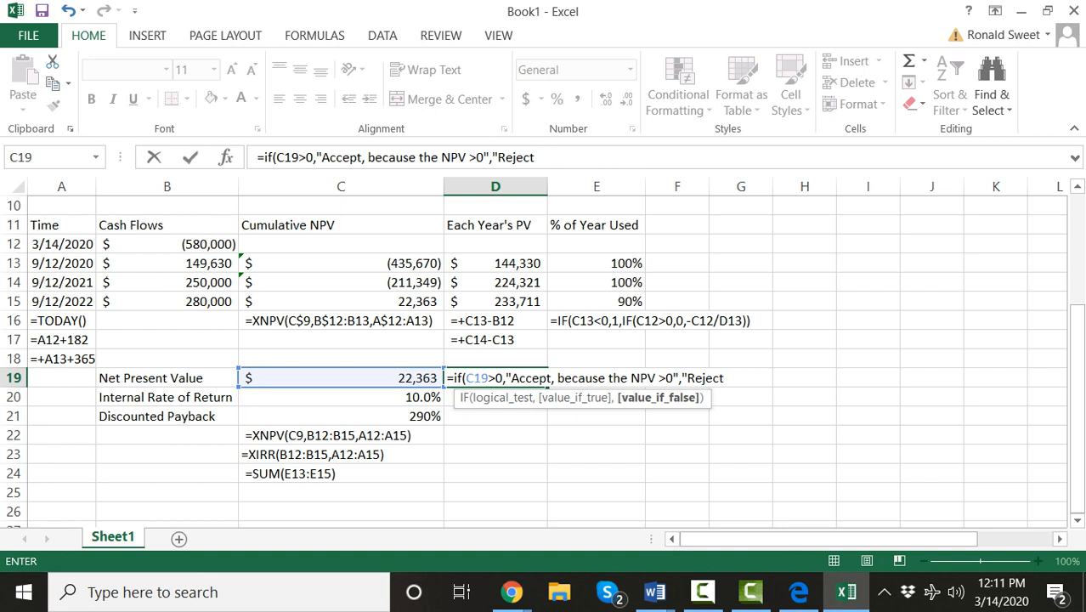
text(, because NPV)
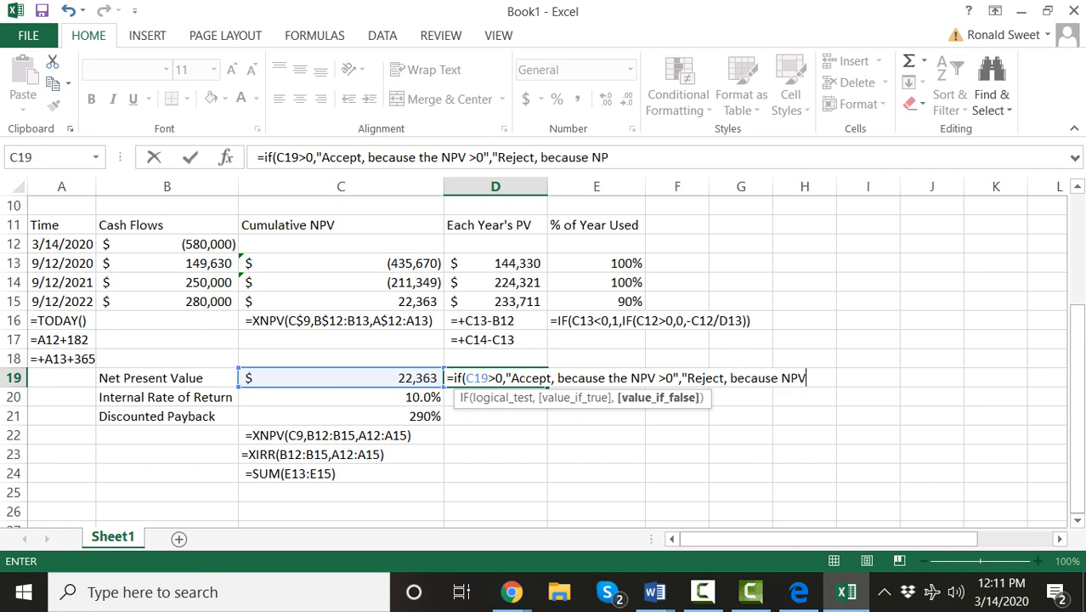
text( <0"))
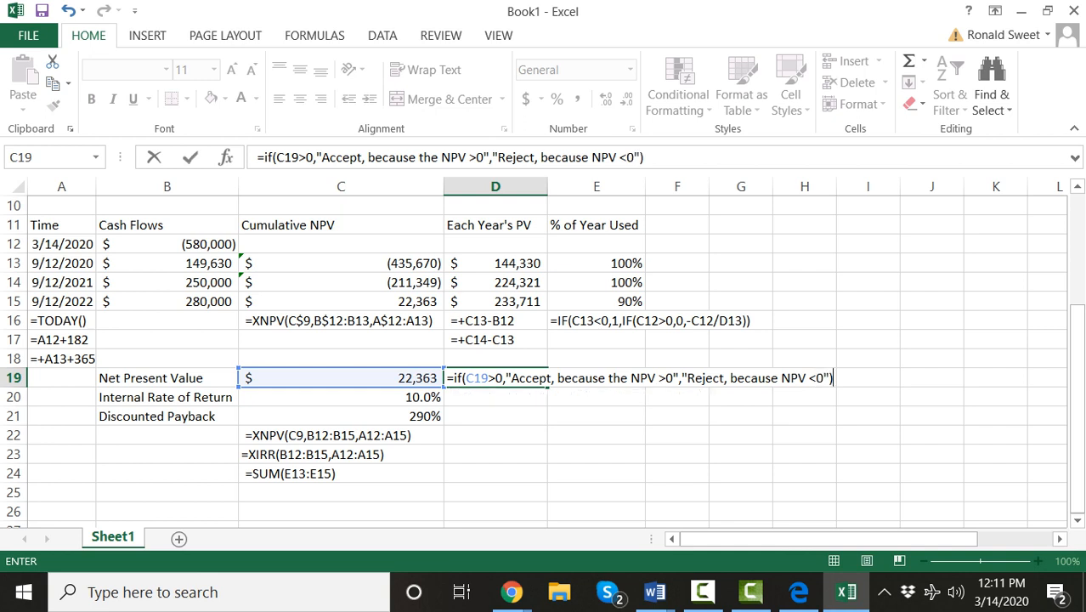
key(Return)
Step: Turn D19's IF formula into text with a leading apostrophe and copy that text to D22
click(545, 378)
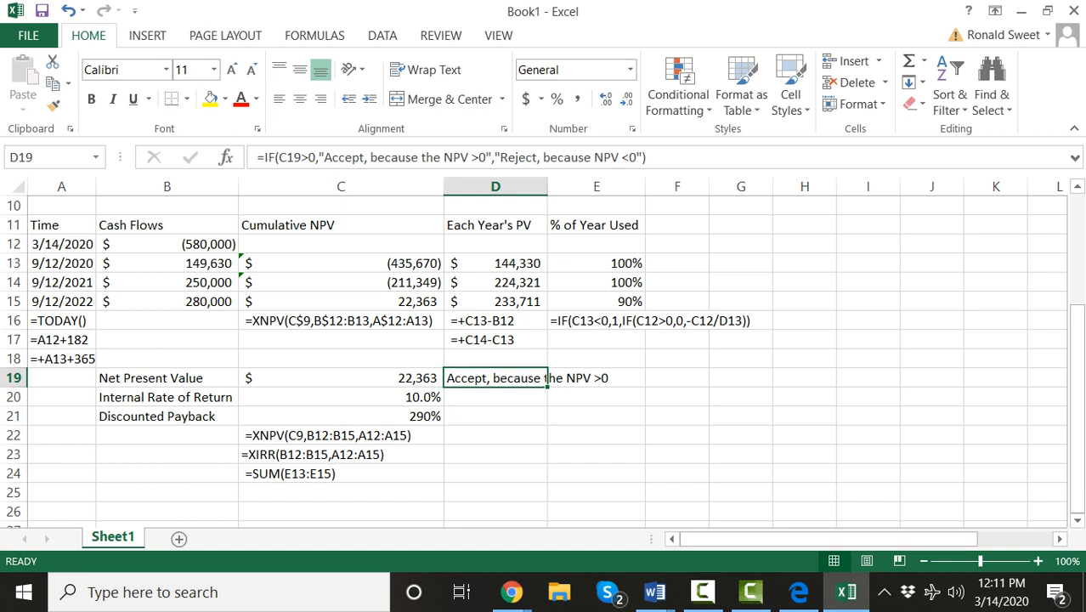
click(258, 157)
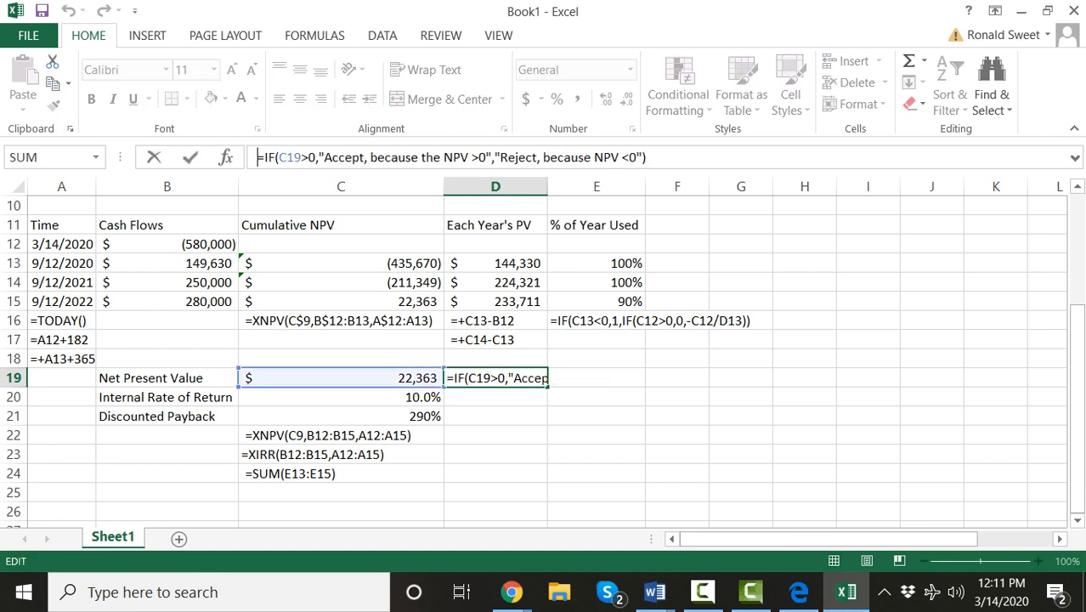
text(')
key(ctrl+Return)
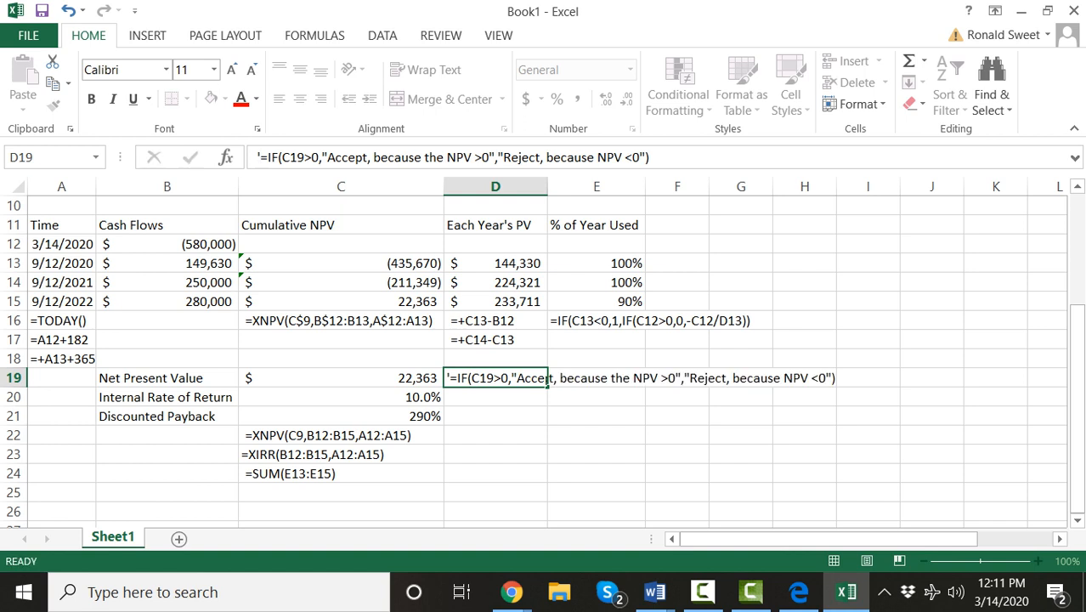
key(Return)
click(548, 378)
key(ctrl+c)
key(Down)
key(Down)
key(Down)
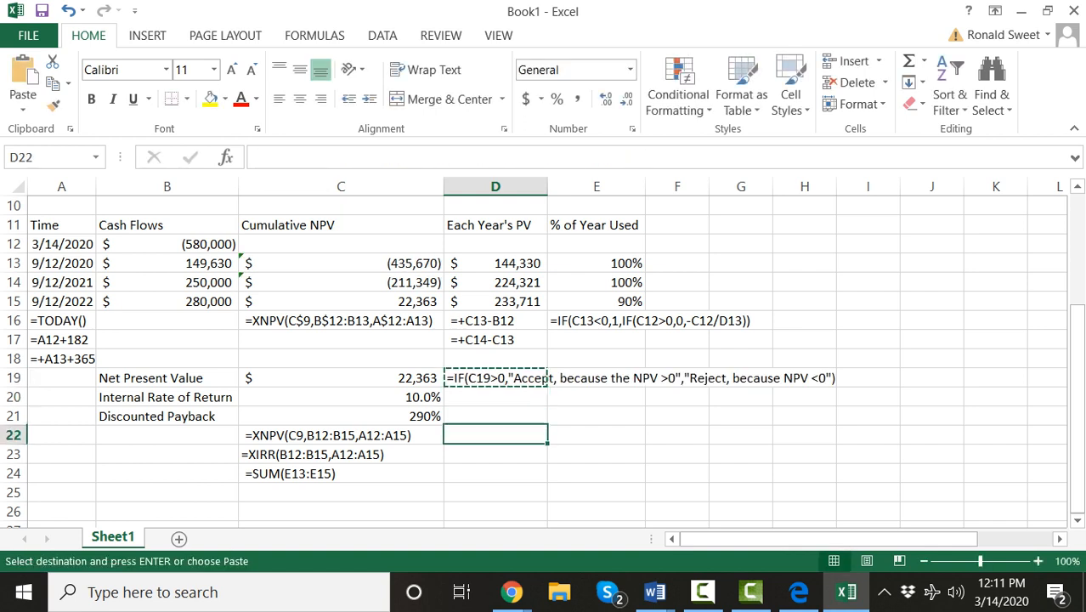
key(Return)
Step: Remove the leading apostrophe from D19 to make its IF formula calculate again
key(Up)
key(Up)
key(Up)
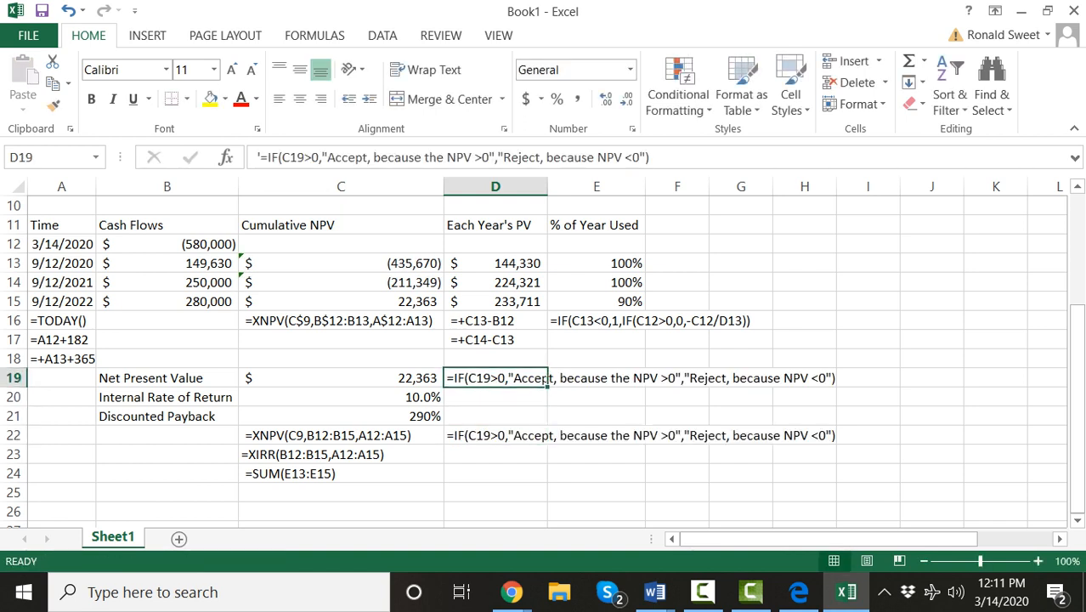
click(259, 158)
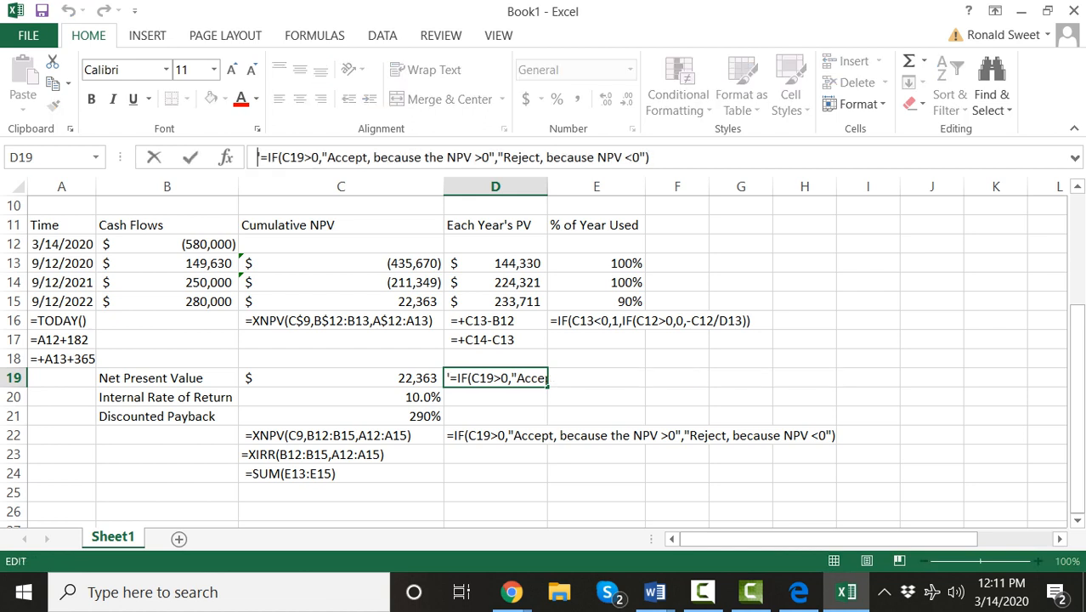
key(BackSpace)
key(Return)
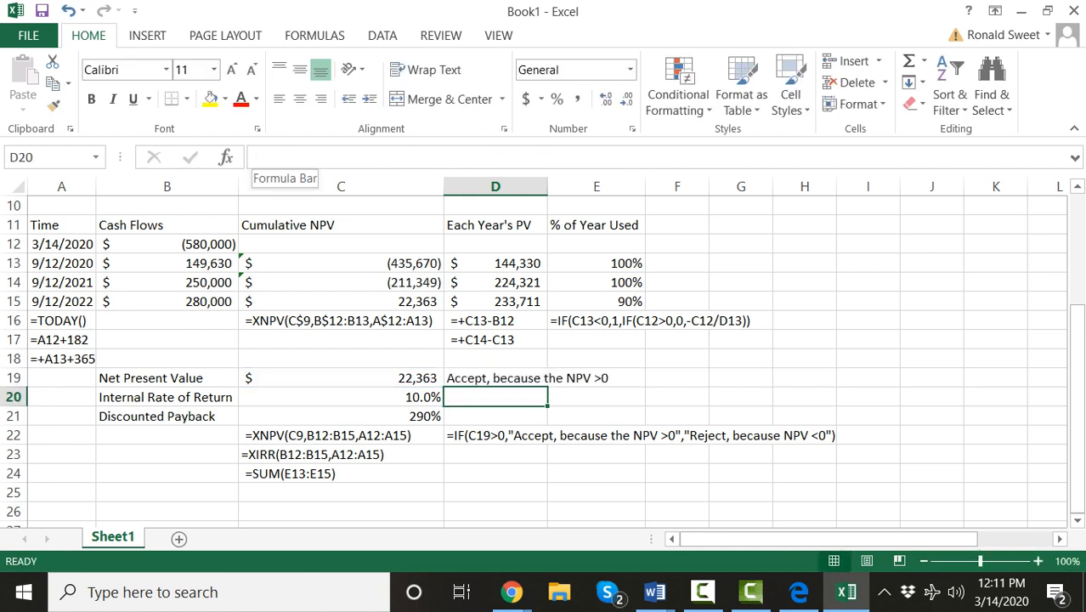
Step: Enter =IF(C20>C9,"Accept, because IRR > Cost of Capital","Reject, because IRR < Cost of Capital") in D20 beside the Internal Rate of Return
key(Up)
key(Up)
key(Up)
key(Up)
key(Up)
key(Up)
key(Up)
key(Up)
key(Up)
key(Up)
key(Up)
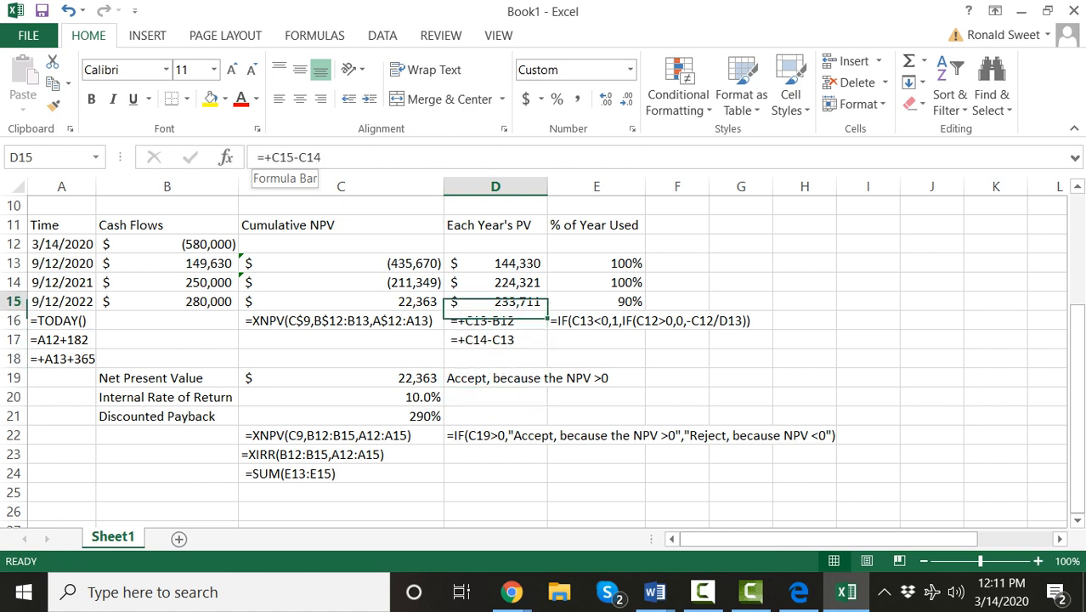
key(Down)
key(Down)
key(Down)
key(Down)
key(Down)
key(Down)
key(Down)
key(Down)
key(Down)
key(Down)
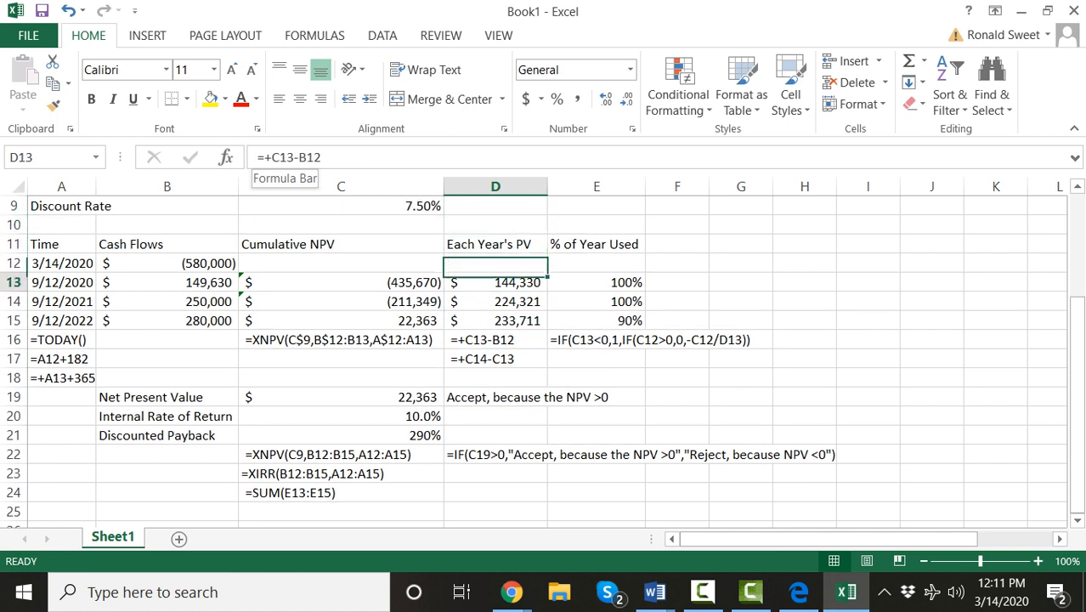
key(Down)
key(Left)
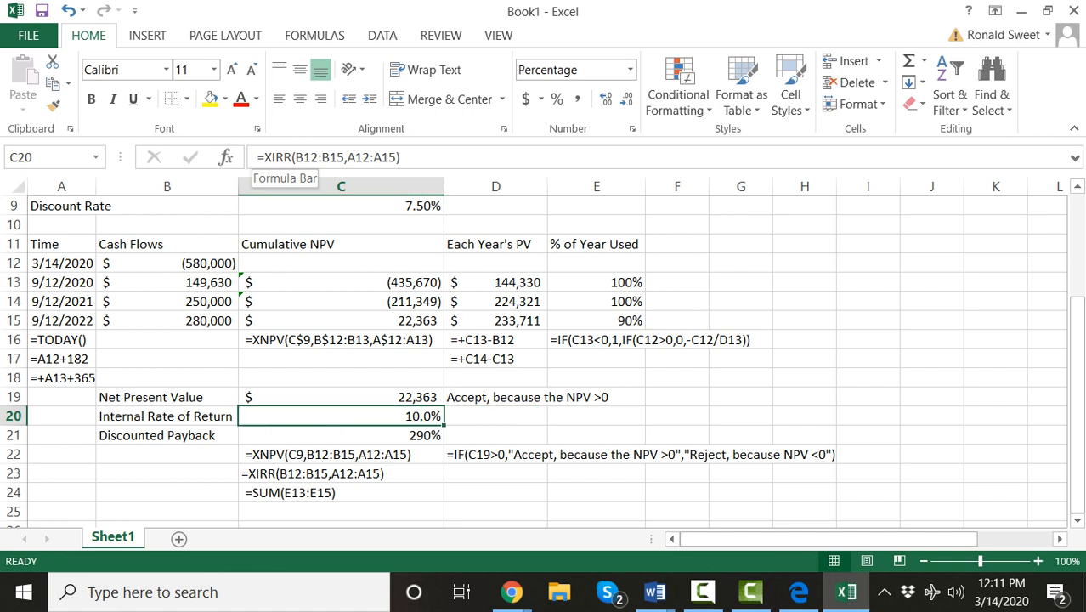
key(Right)
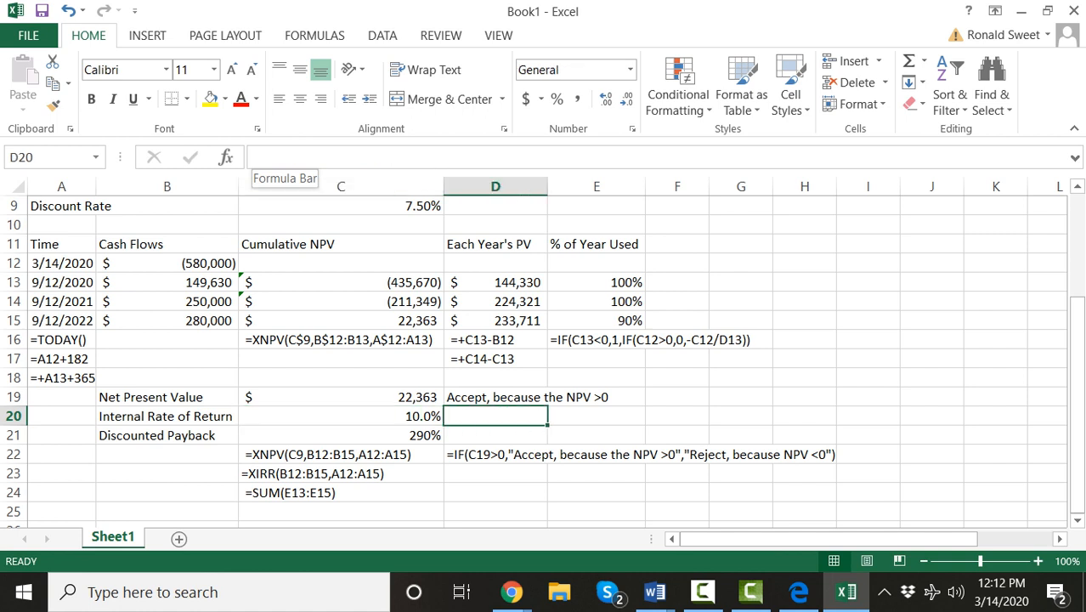
text(=if()
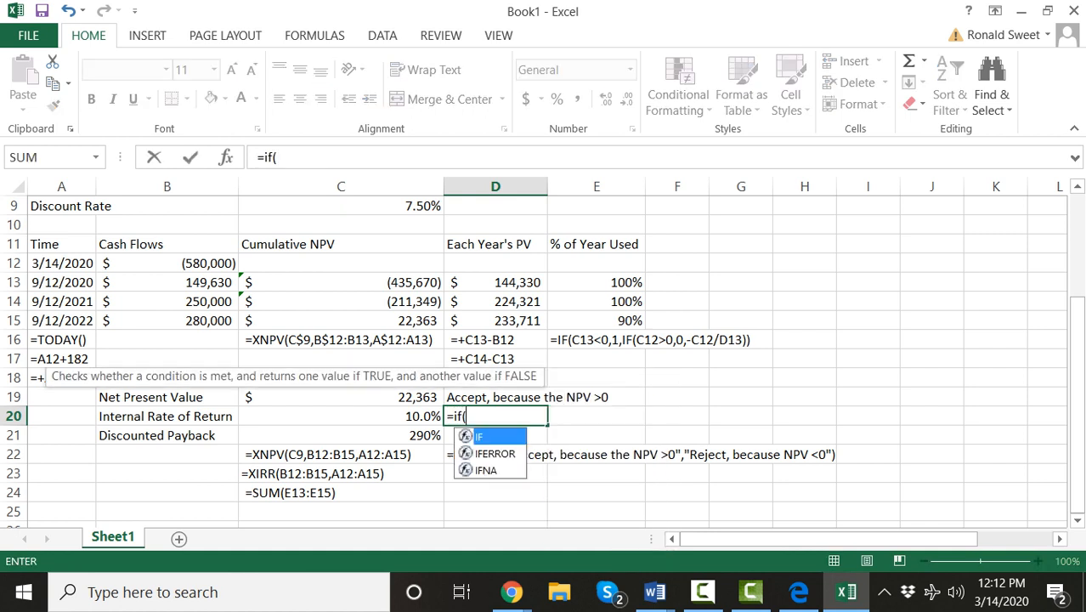
key(Left)
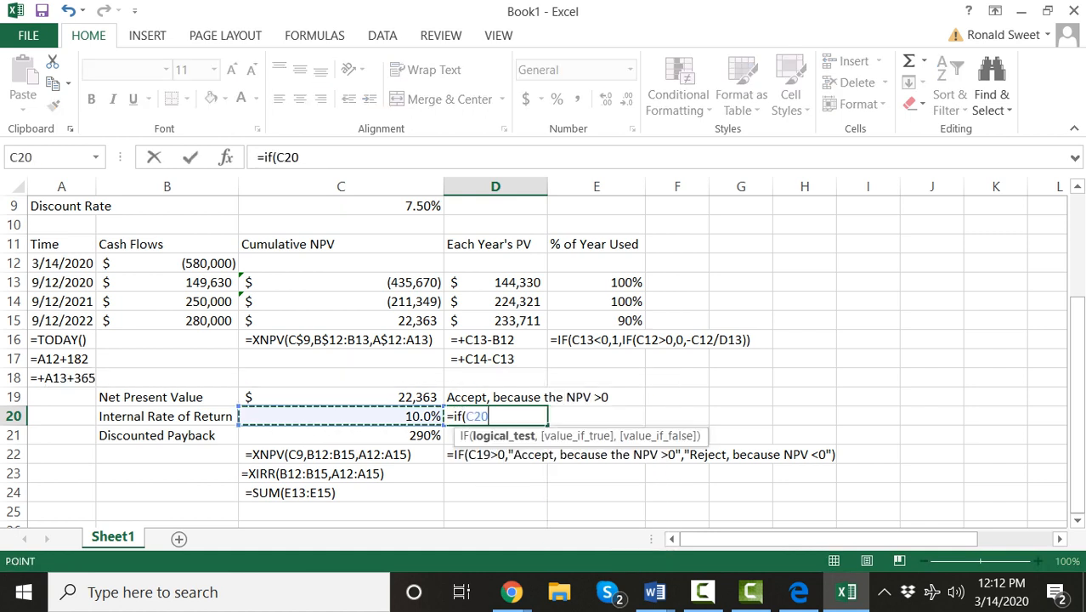
text(>)
click(341, 206)
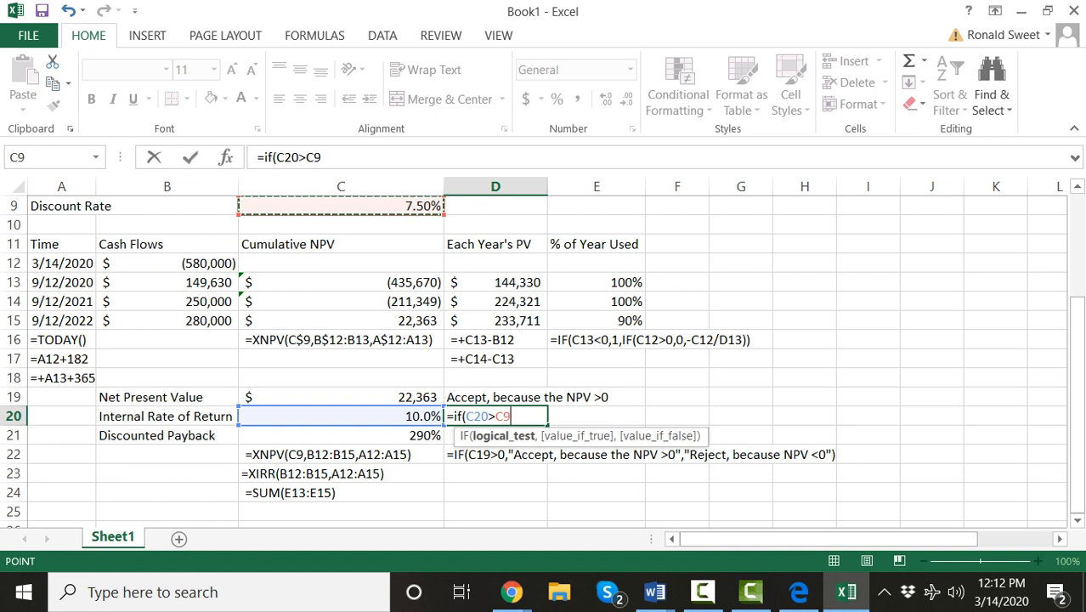
text(,"Acc)
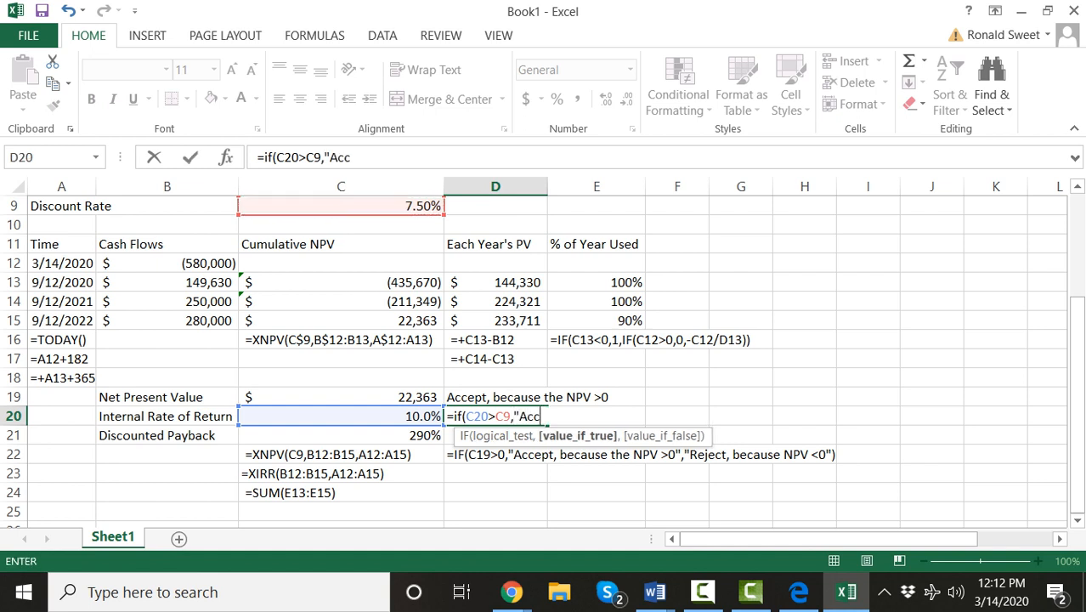
text(ept, beca)
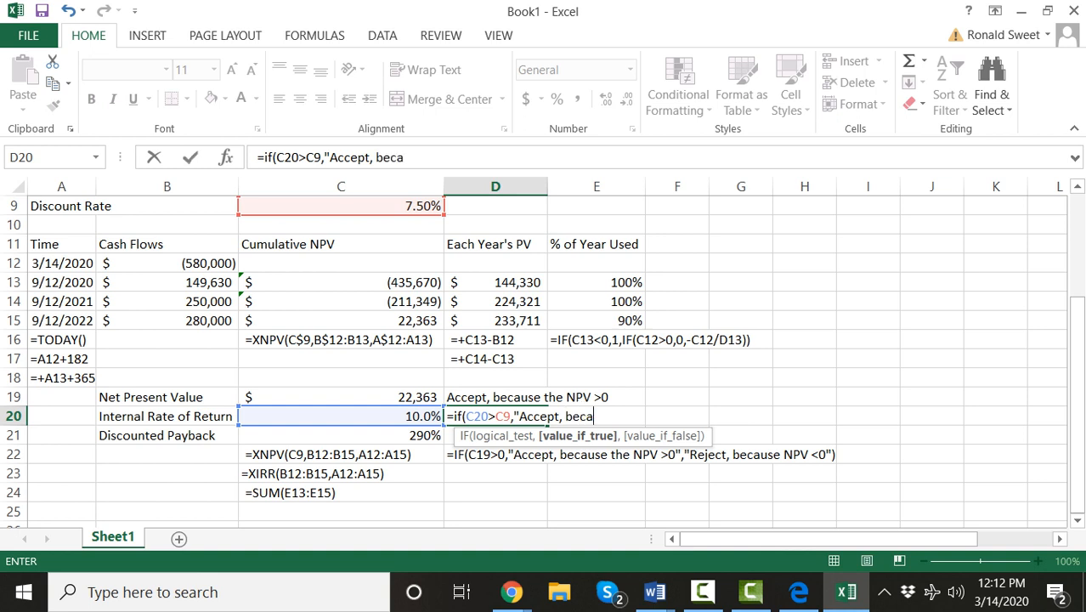
text(use IRR > Cost)
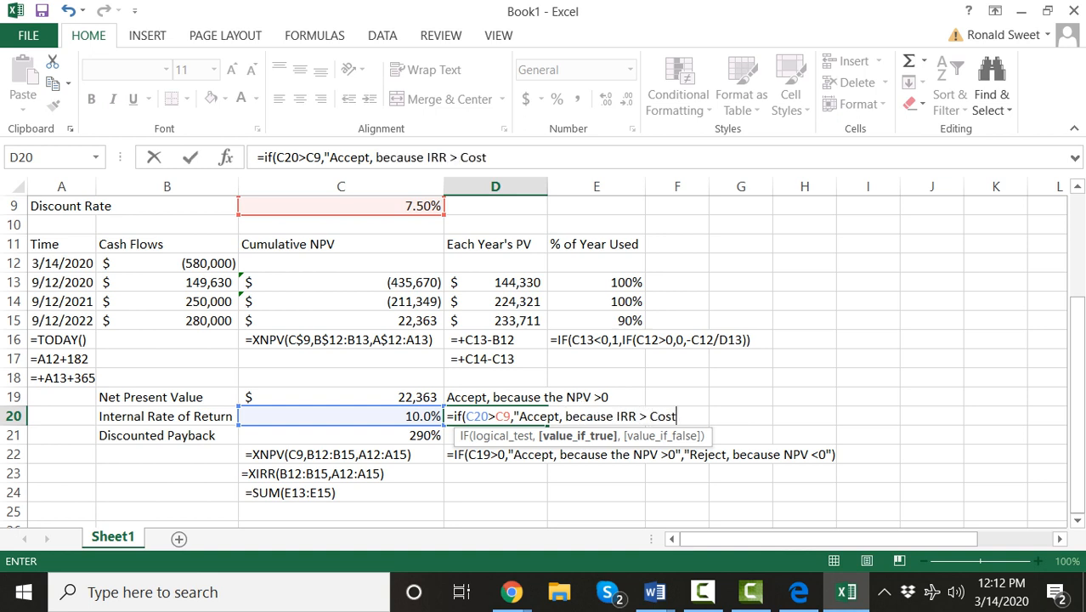
text( of Capital)
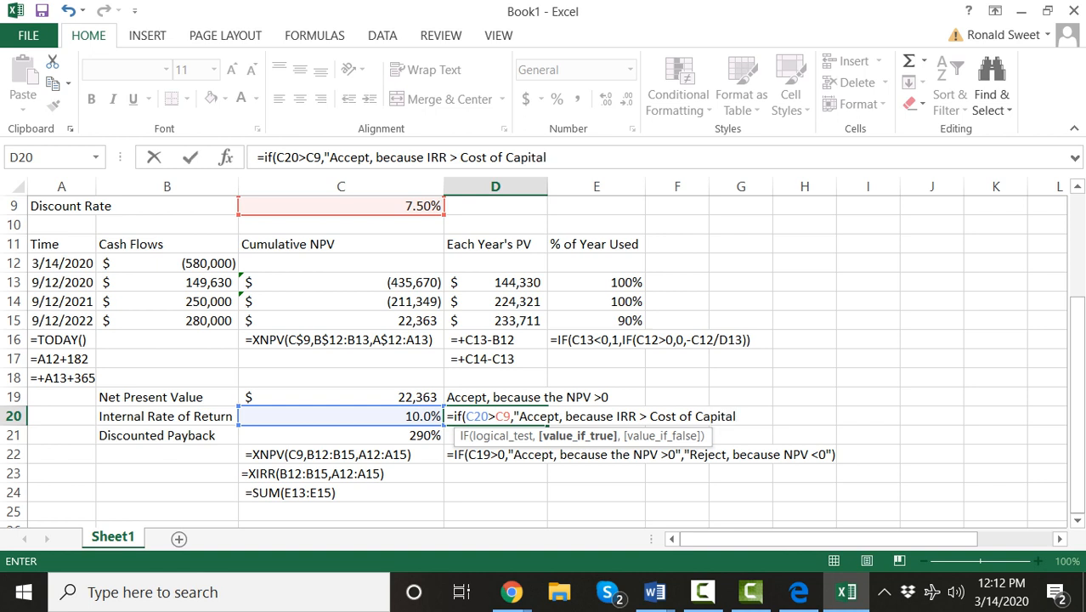
text(","Re)
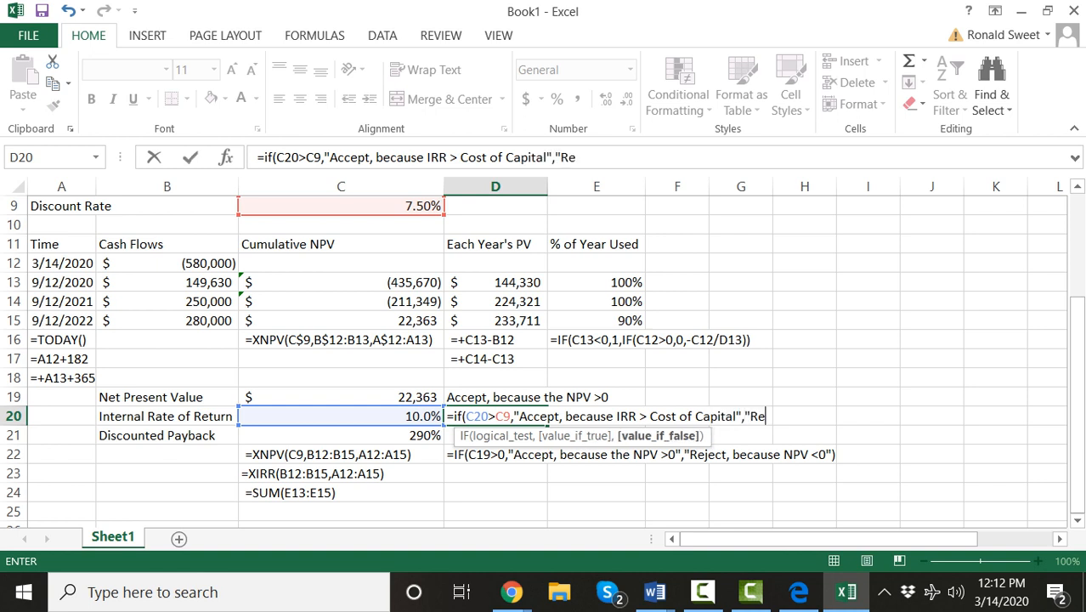
text(ject, be)
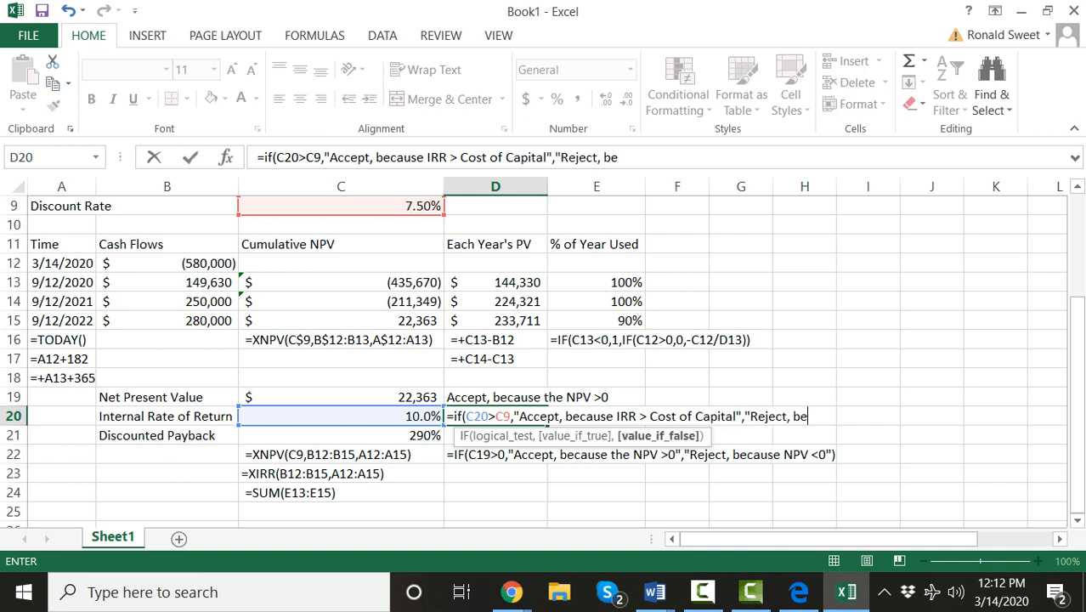
text(cause IRR )
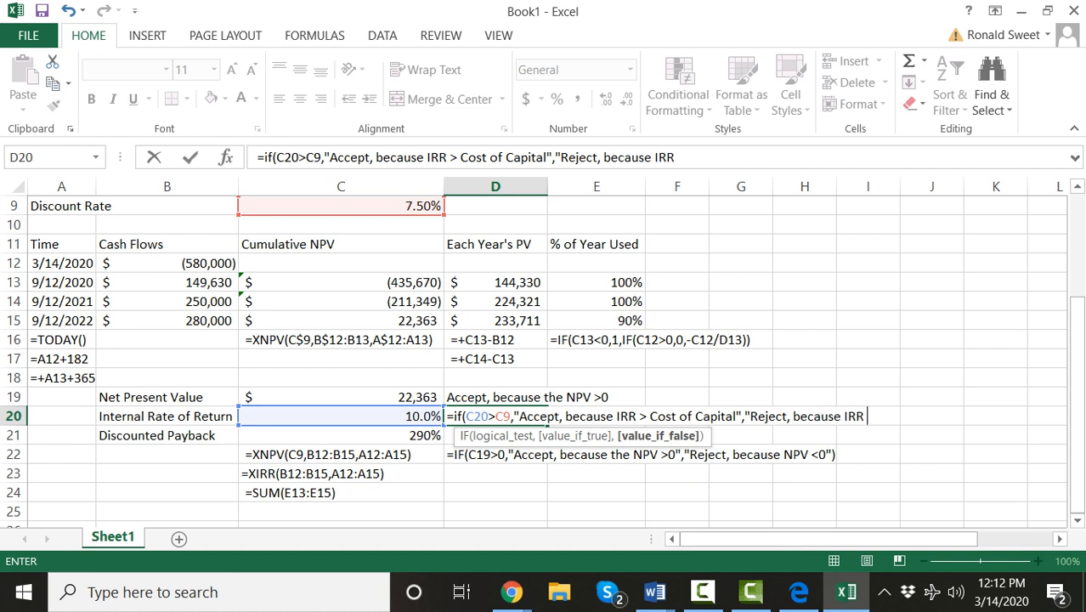
text(< Cost of Capital)
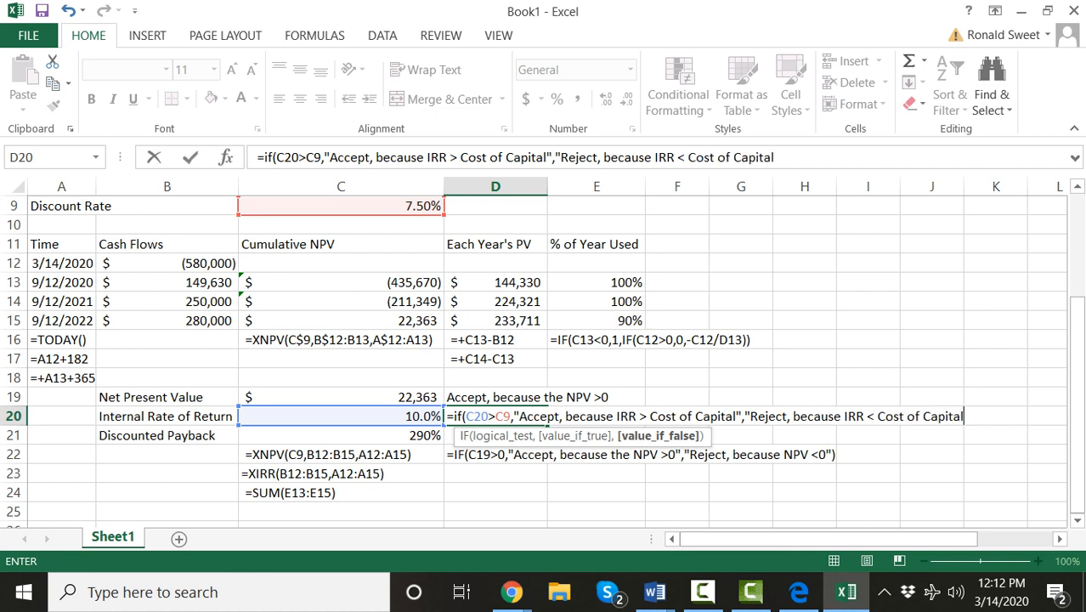
text("))
key(Return)
Step: Turn D20's IF formula into text with a leading apostrophe and copy that text to D23
key(Up)
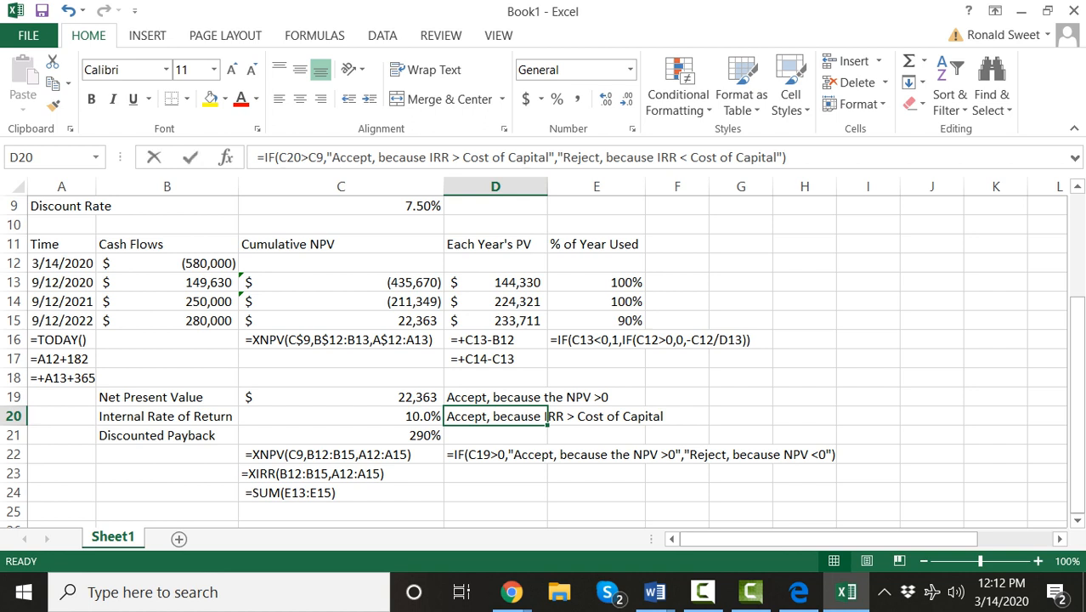
click(259, 157)
text(')
key(Return)
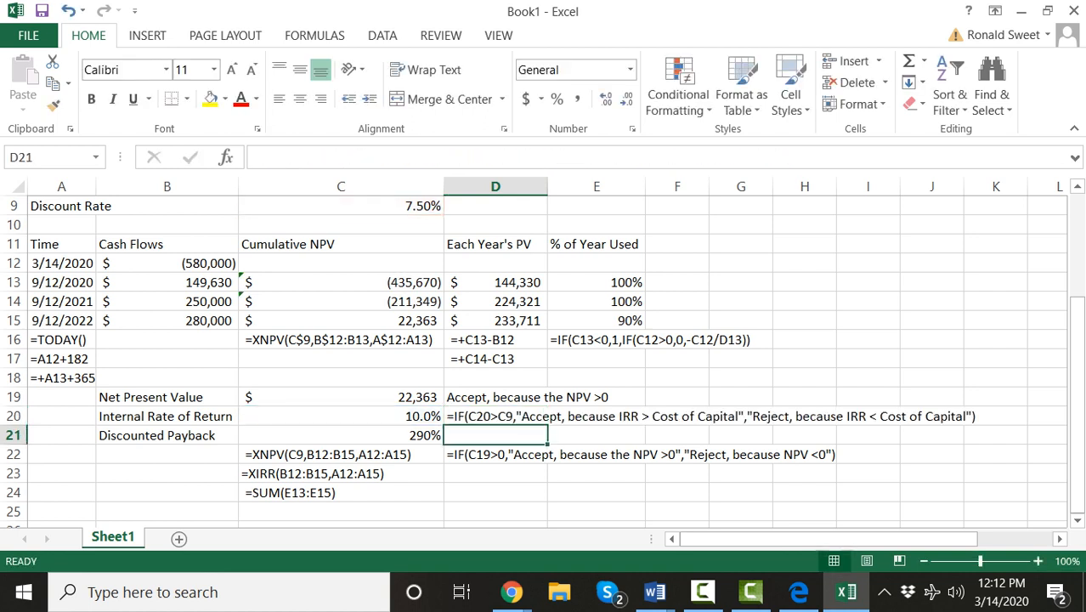
key(Up)
key(ctrl+c)
key(Down)
key(Down)
key(Down)
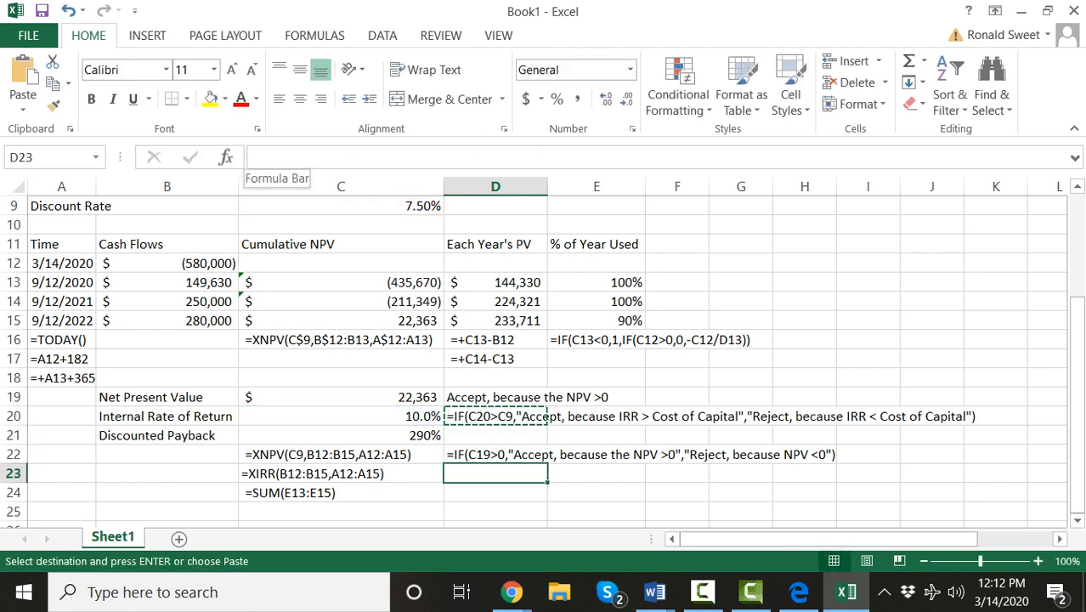
key(ctrl+v)
key(Escape)
Step: Remove the leading apostrophe from D20 to make its IF formula calculate again
key(Up)
key(Up)
key(Up)
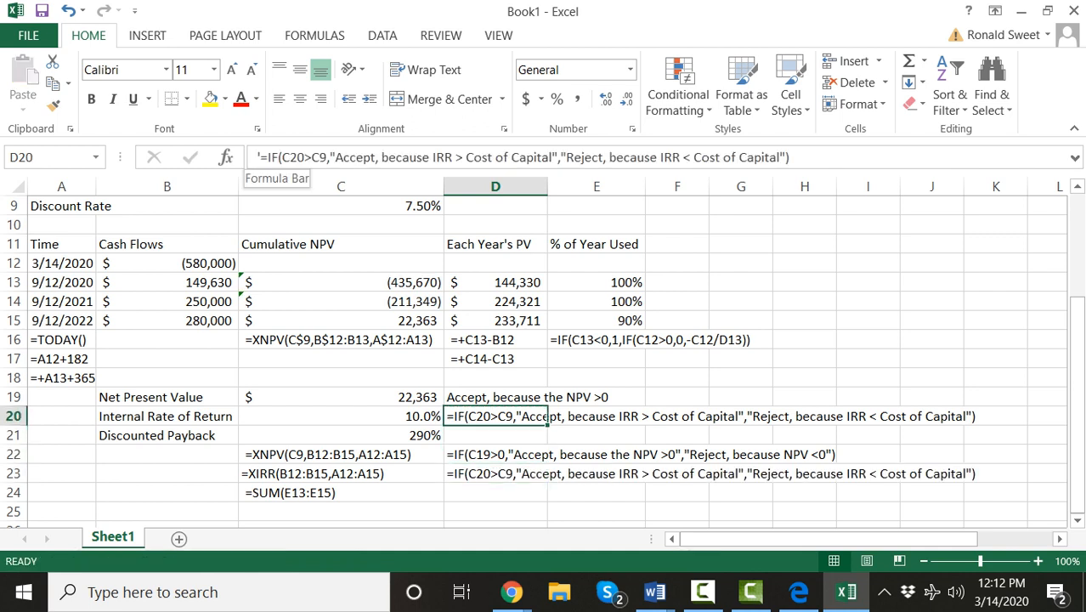
click(259, 158)
key(BackSpace)
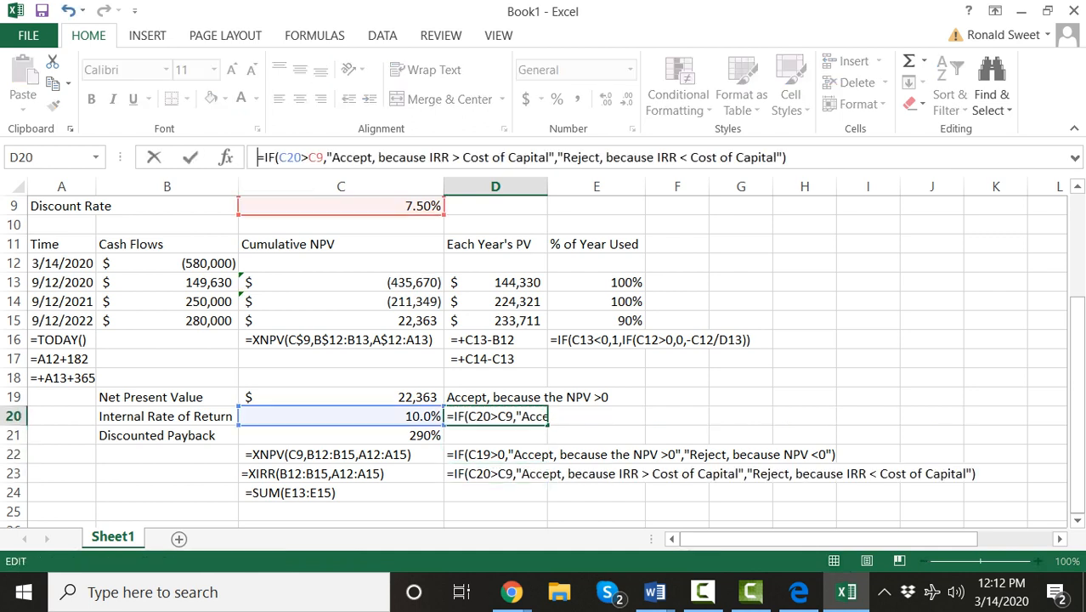
key(Return)
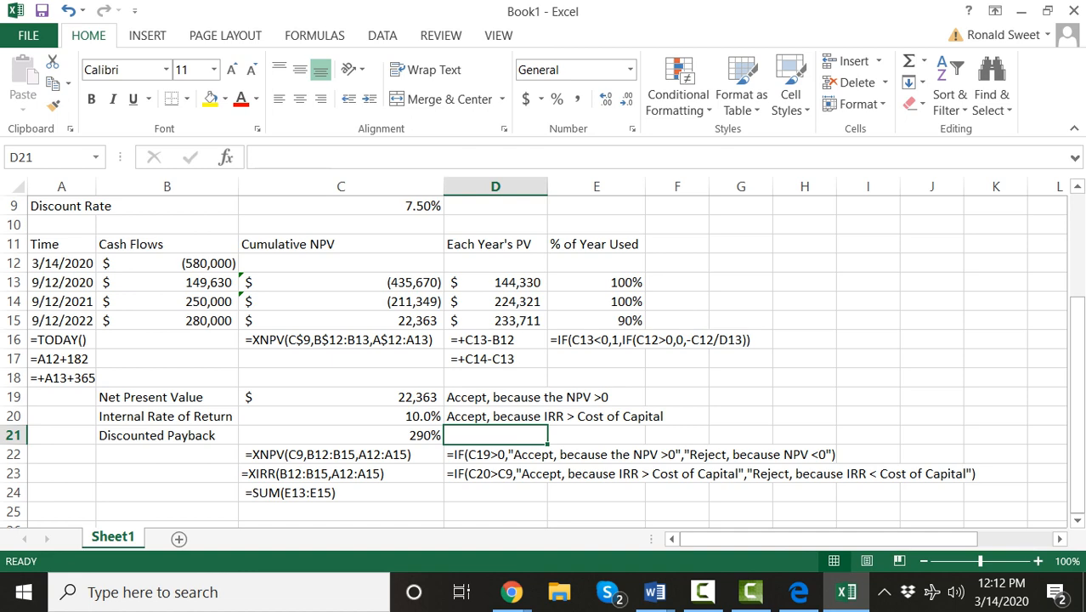
Step: Check the project description above the cash flow table for the company's payback cutoff period
scroll(544, 357, up, 3)
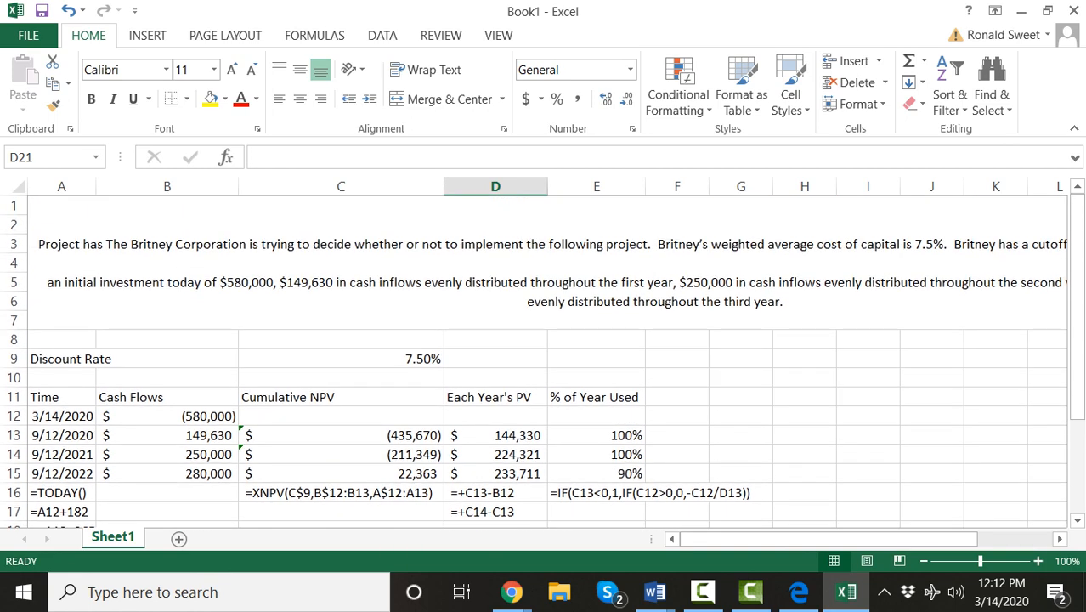
click(1059, 538)
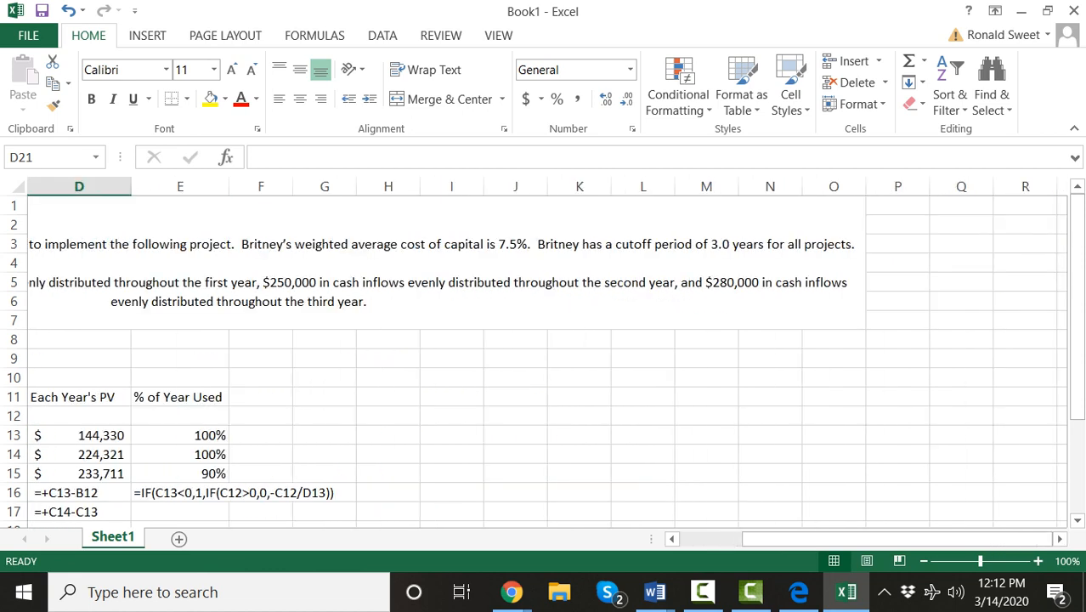
double_click(706, 416)
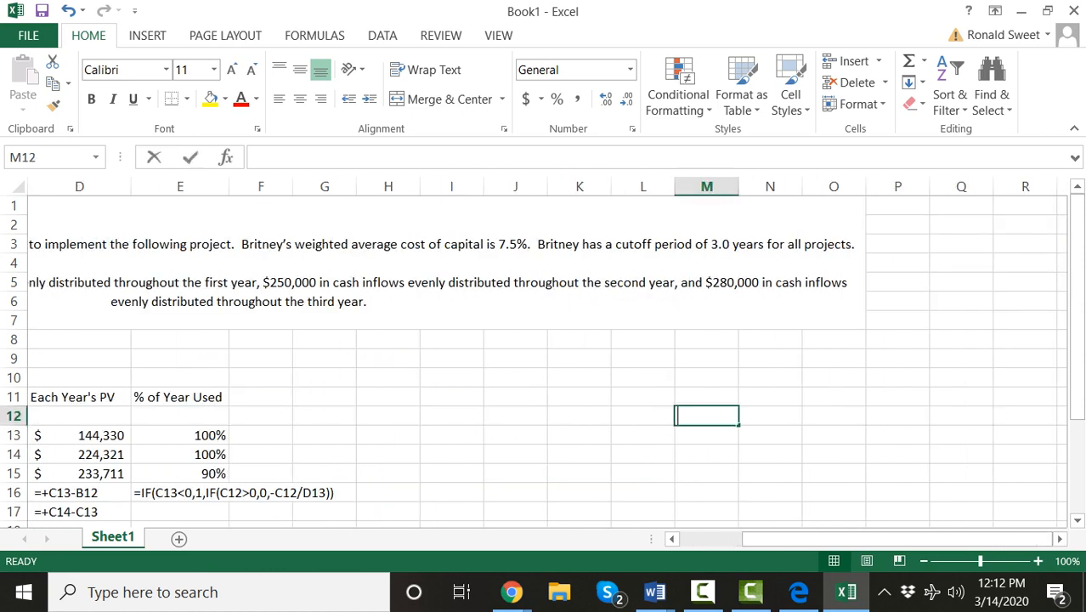
click(643, 416)
click(261, 417)
key(Left)
key(Left)
key(Left)
key(Left)
key(Left)
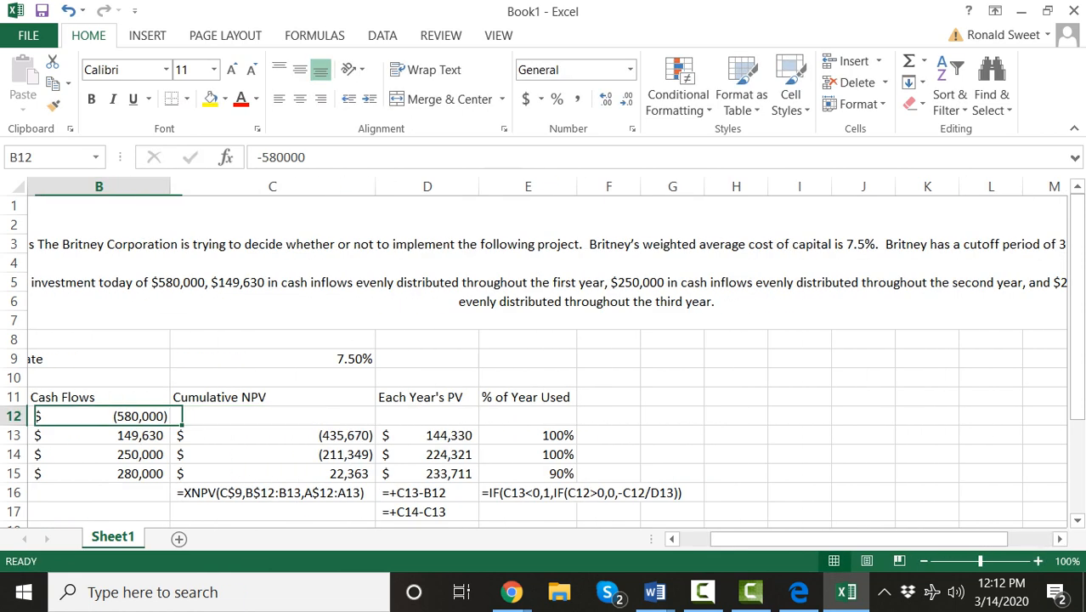
Step: Format the Discounted Payback value in C21 as a comma-style number instead of a percentage
key(Down)
key(Down)
key(Down)
key(Down)
key(Down)
key(Down)
key(Down)
key(Down)
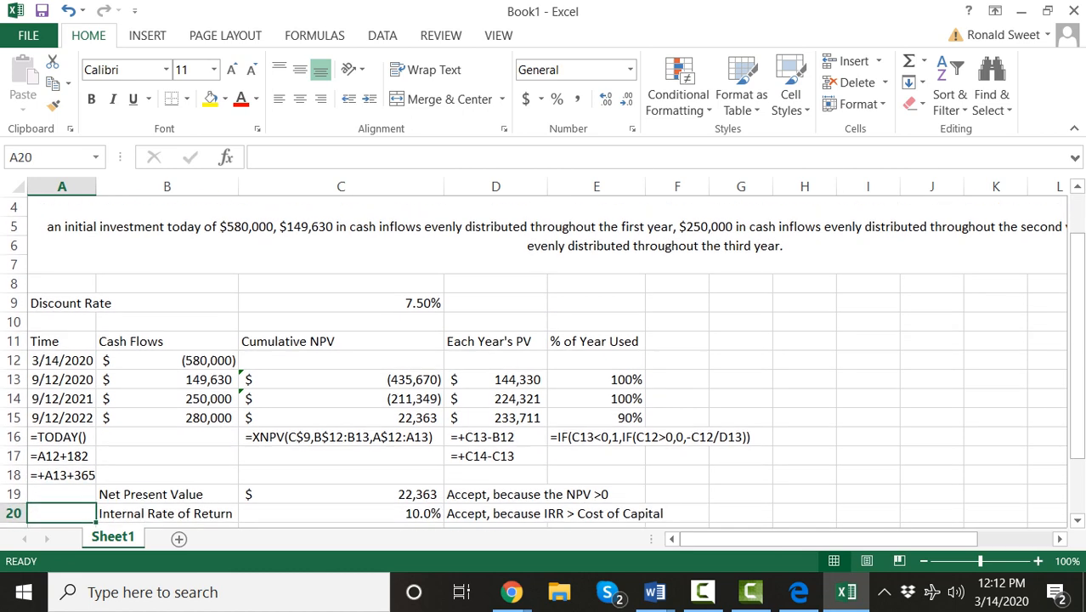
key(Up)
key(Up)
key(Down)
key(Down)
key(Down)
key(Right)
key(Right)
key(Right)
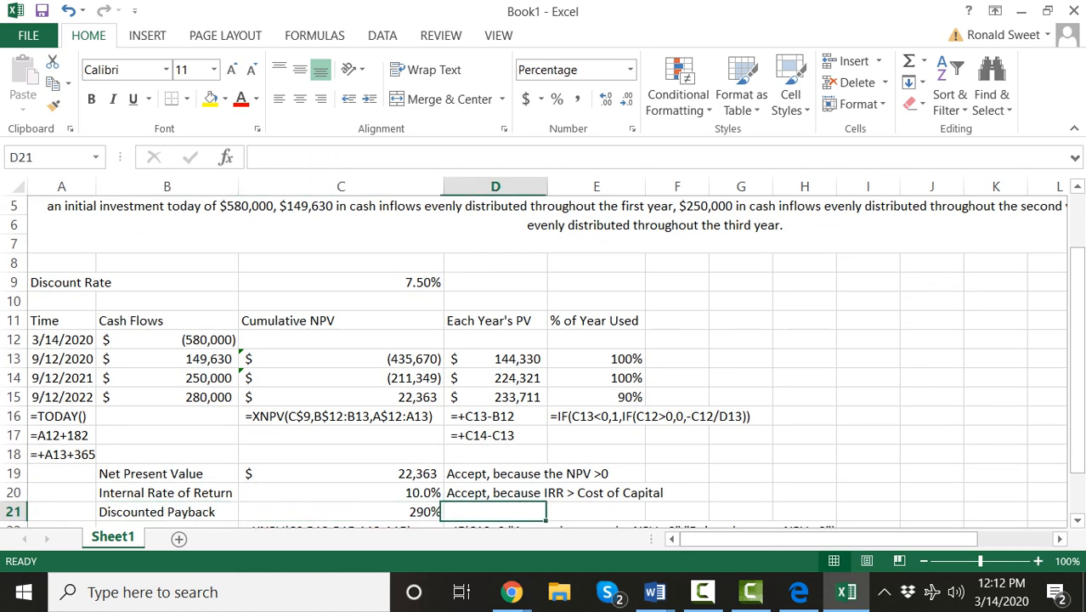
key(Down)
key(Up)
key(Left)
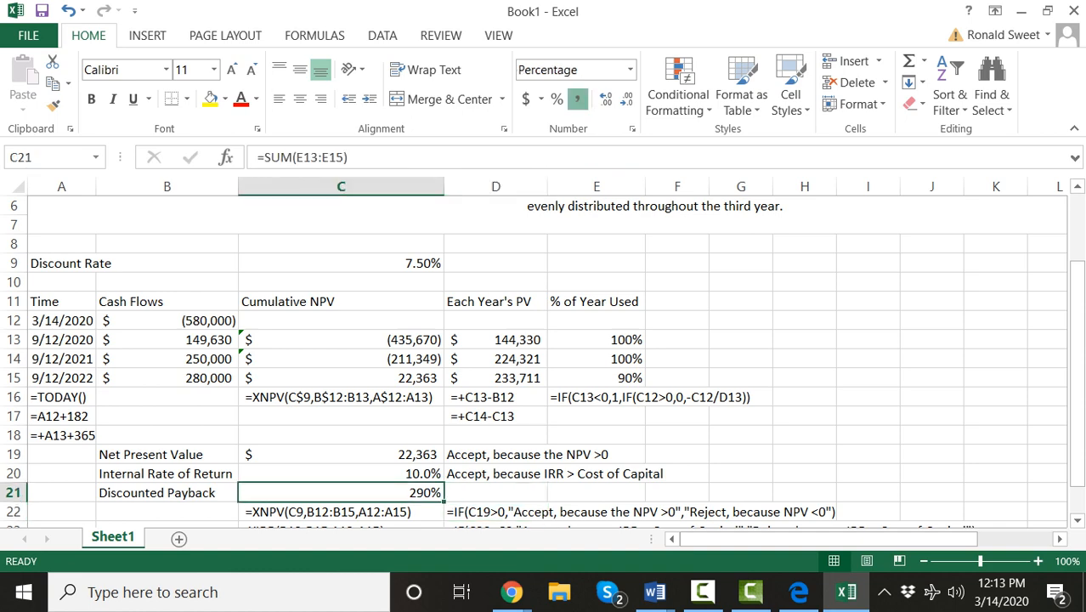
click(577, 99)
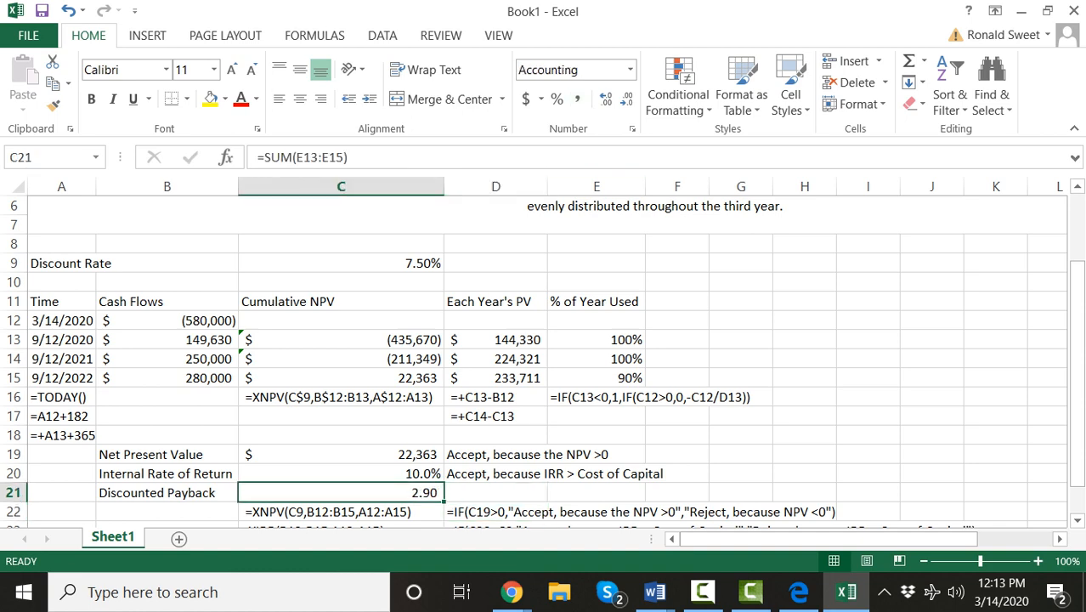
double_click(495, 493)
scroll(495, 493, down, 2)
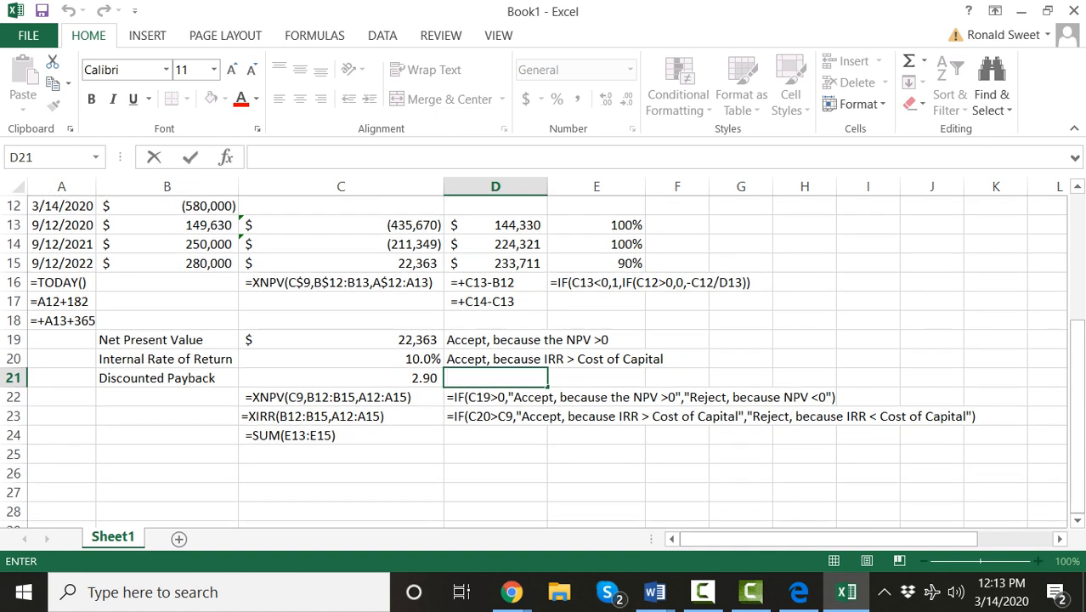
text(if()
key(BackSpace)
key(BackSpace)
key(BackSpace)
text(=if)
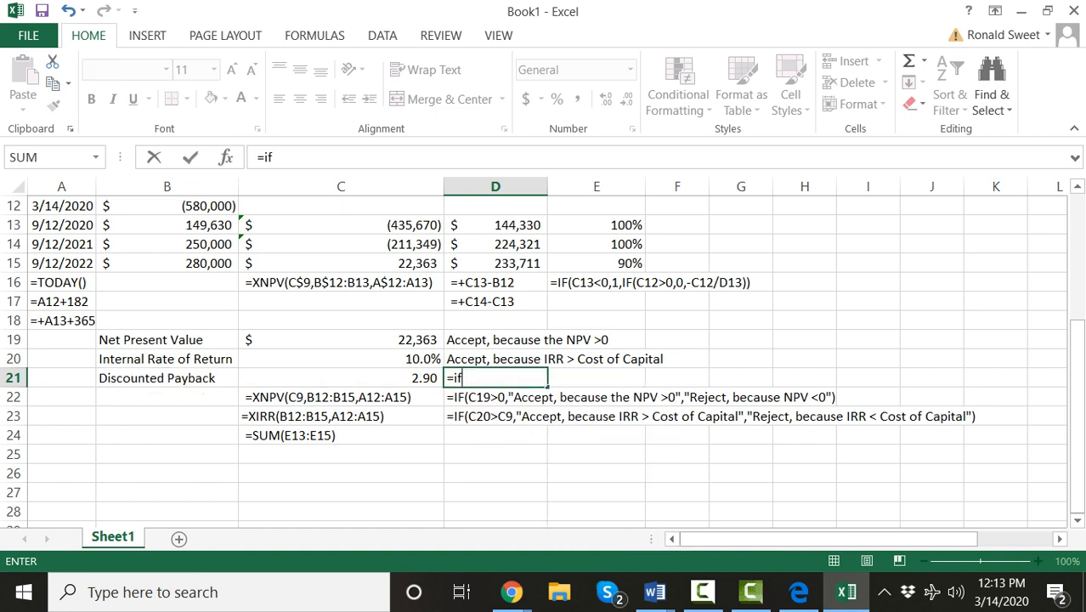
key(Left)
key(Right)
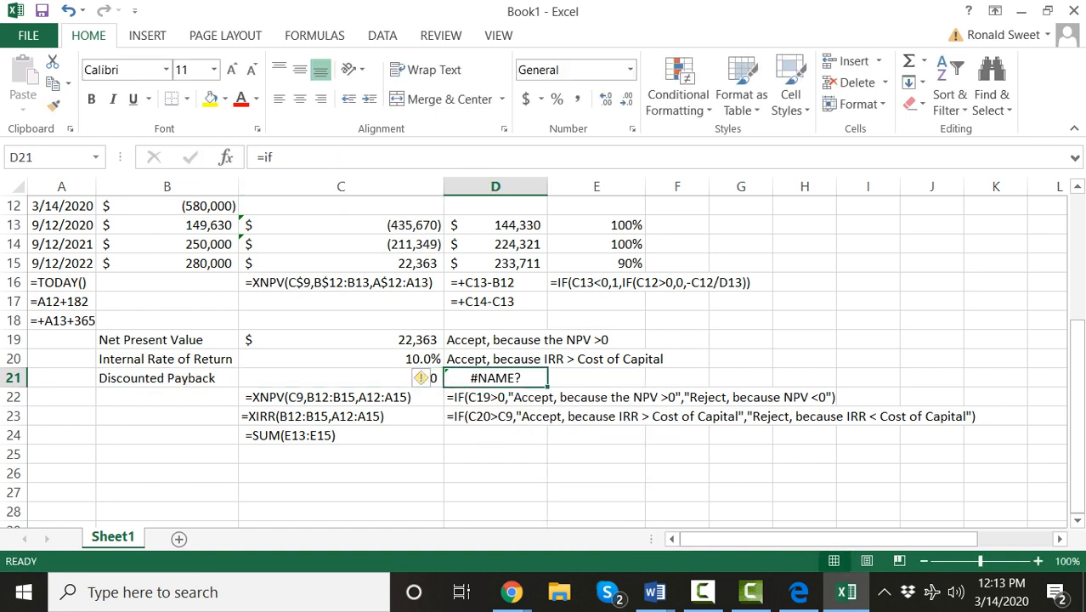
Step: Enter =IF(C21<3,"Accept, because payback is less than cutoff","Reject, because payback is moe than cutoff") in D21 beside the Discounted Payback
text(=if()
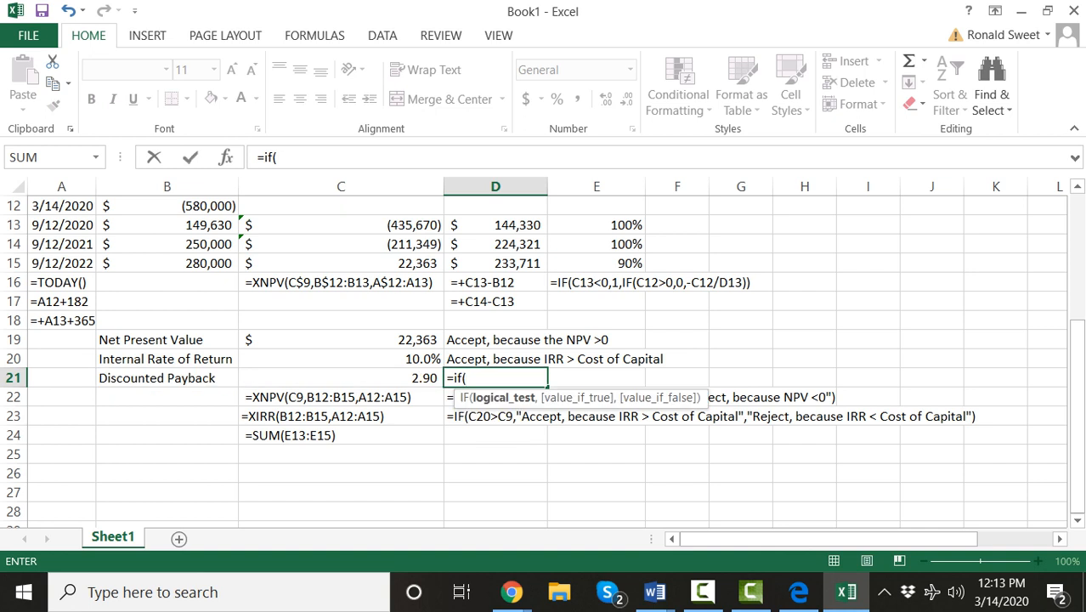
key(Left)
text(<3)
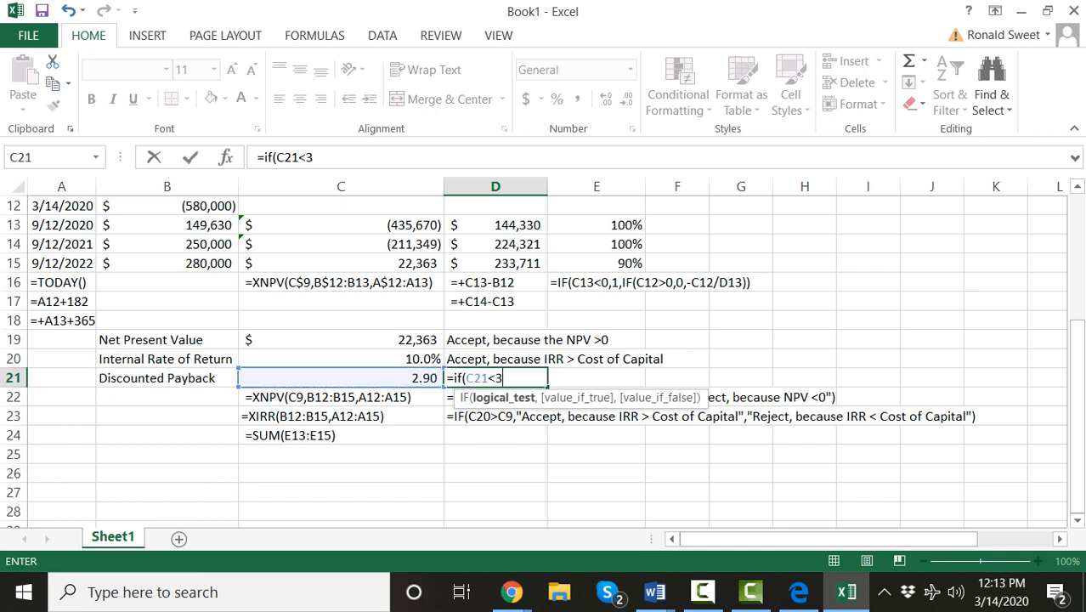
text(,"Accep)
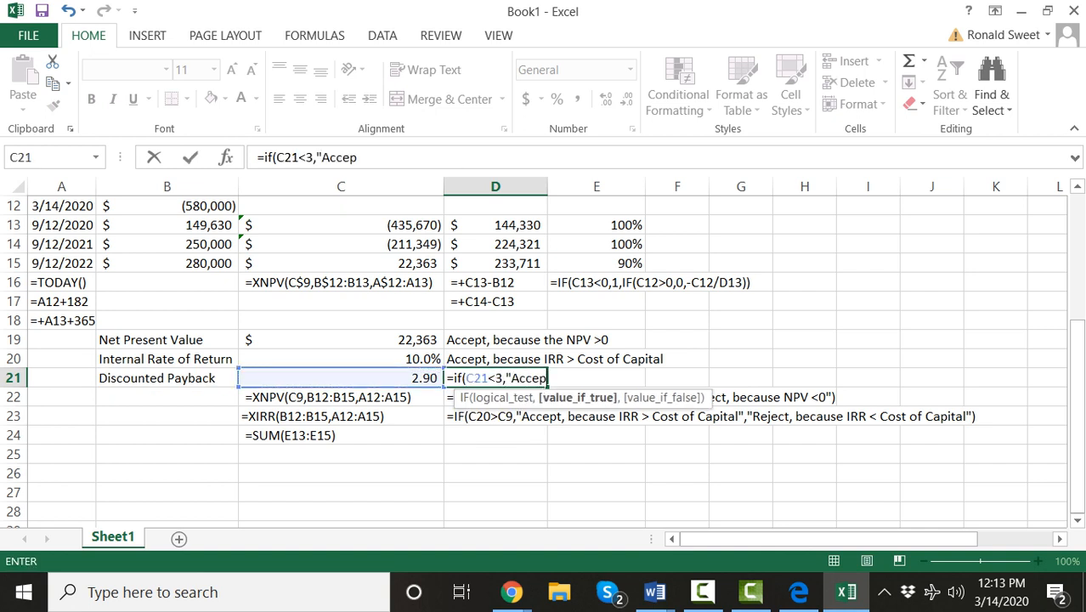
text(t, because paybac)
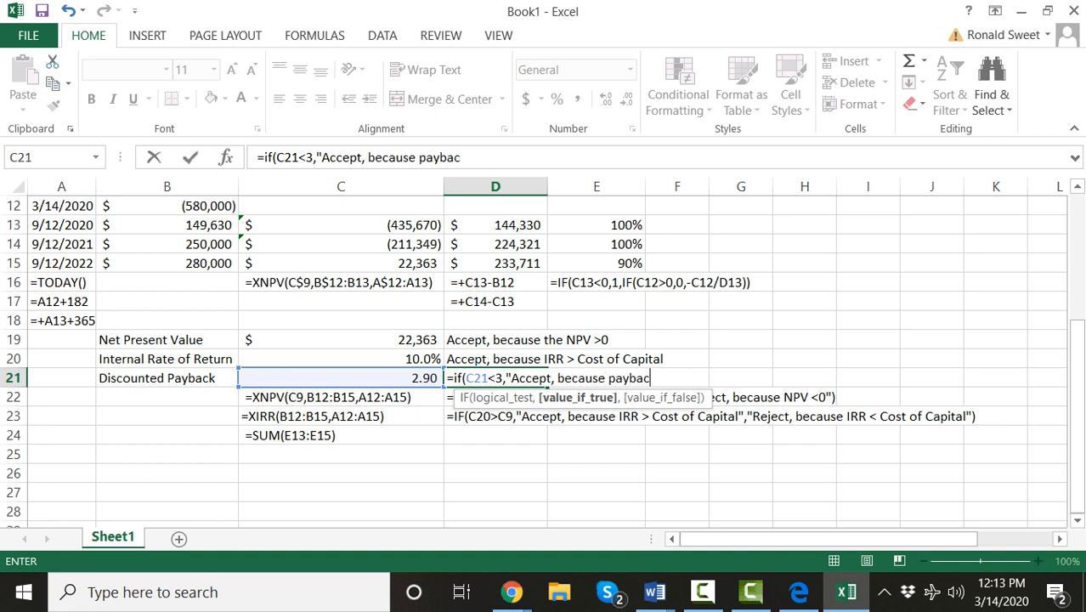
text(k is less the)
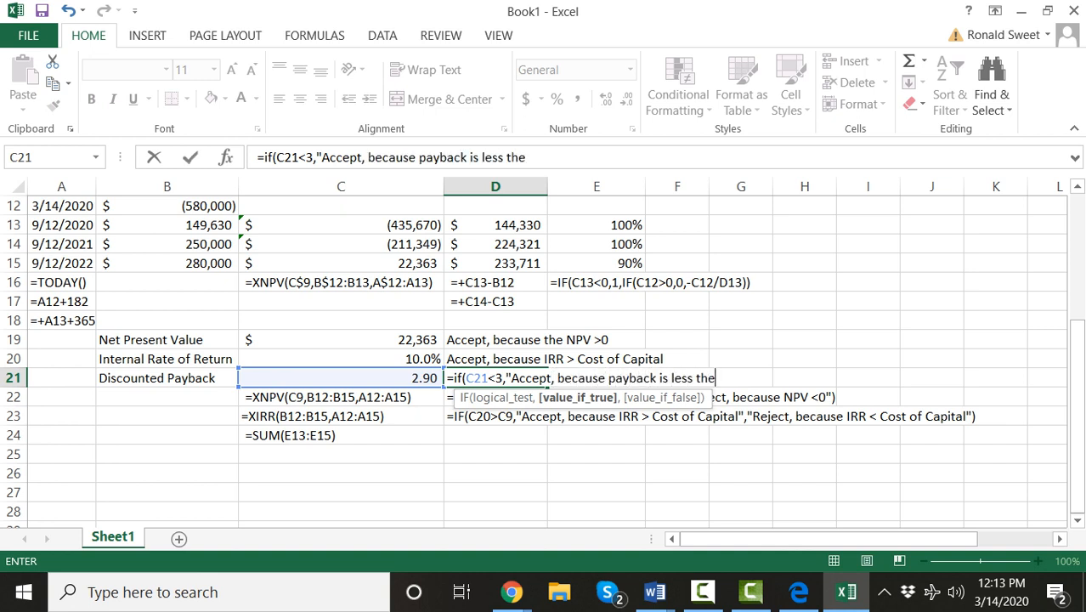
key(BackSpace)
text(an cutoff)
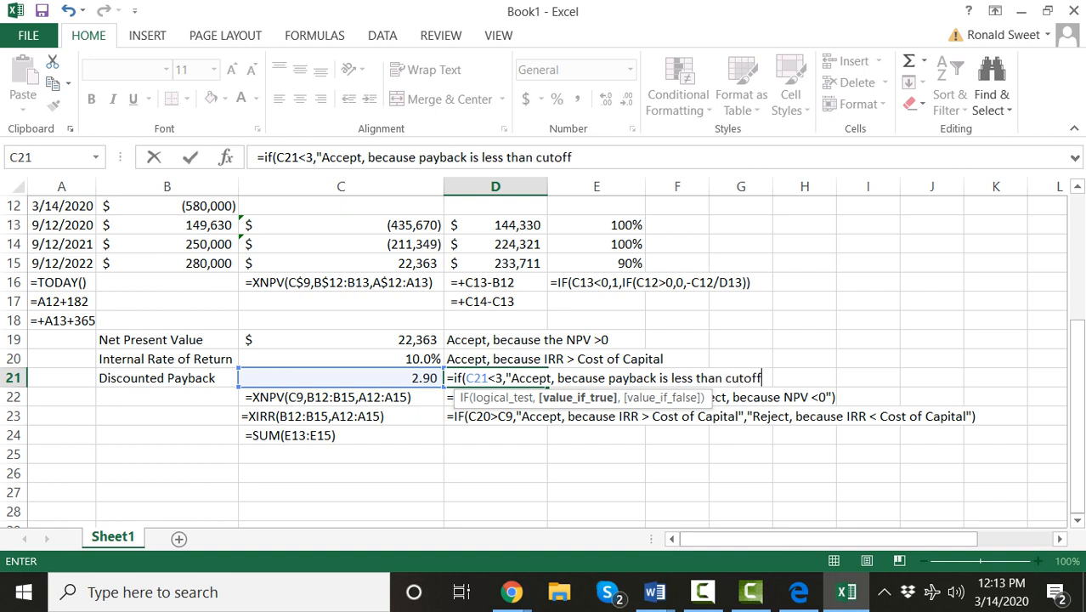
text(",)
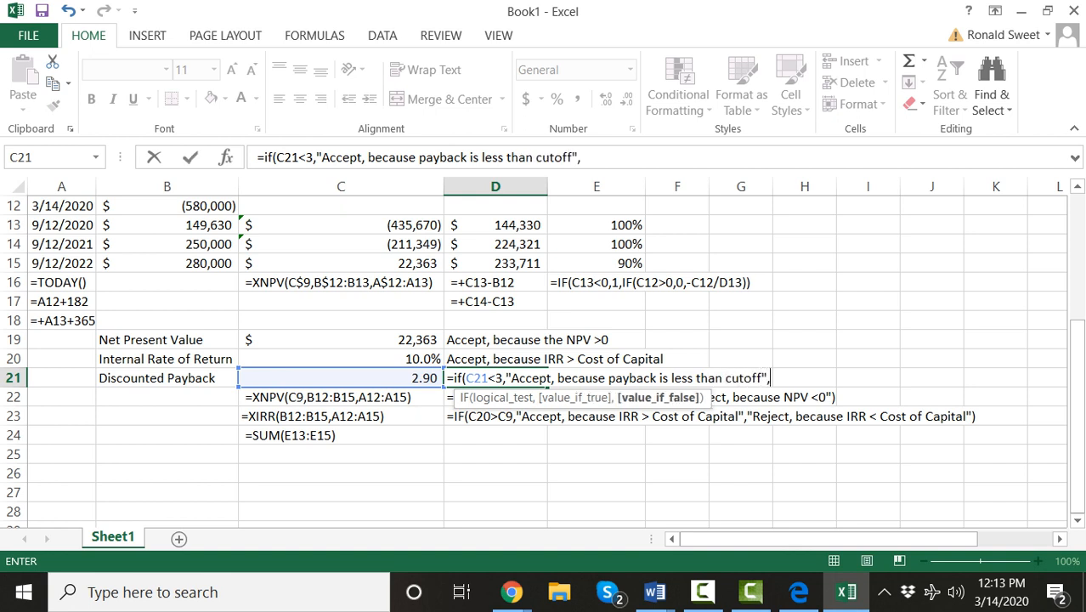
text(")
text(eje)
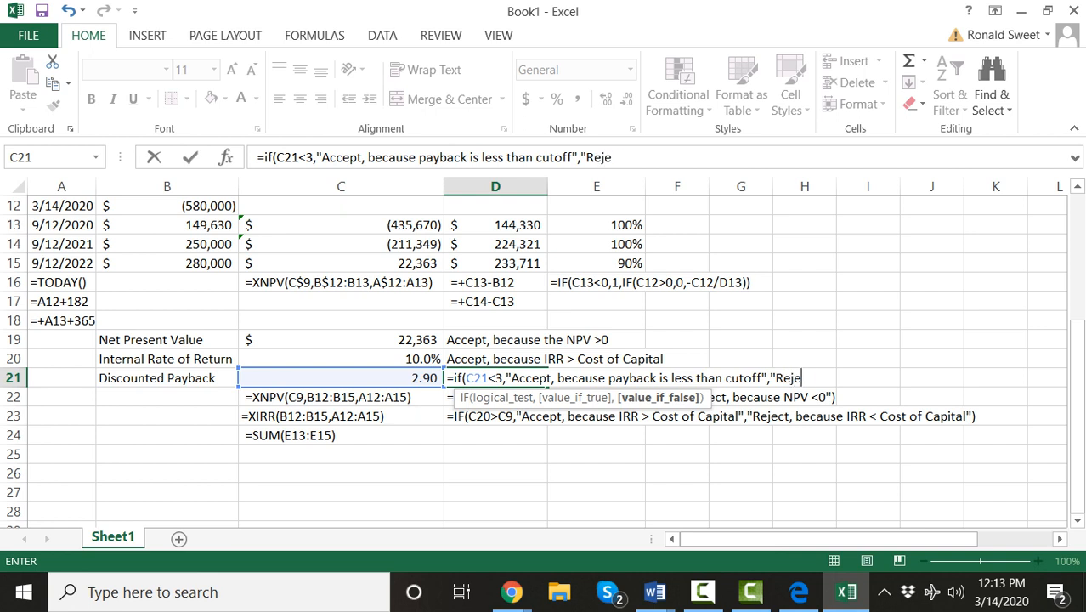
text(ct, because pauy)
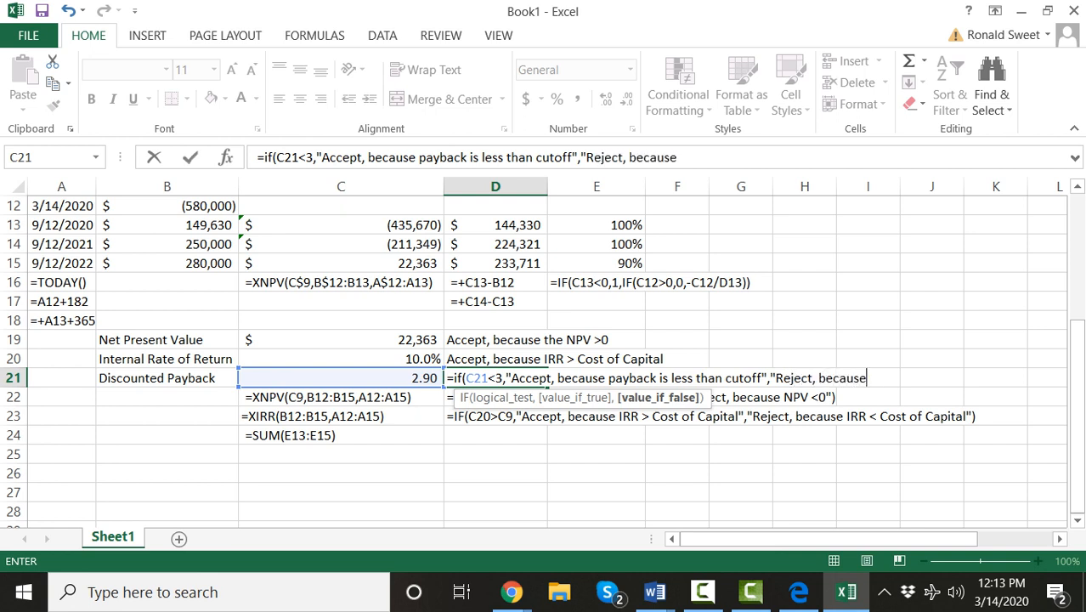
key(BackSpace)
key(BackSpace)
text(yab)
key(BackSpace)
key(BackSpace)
text(bac)
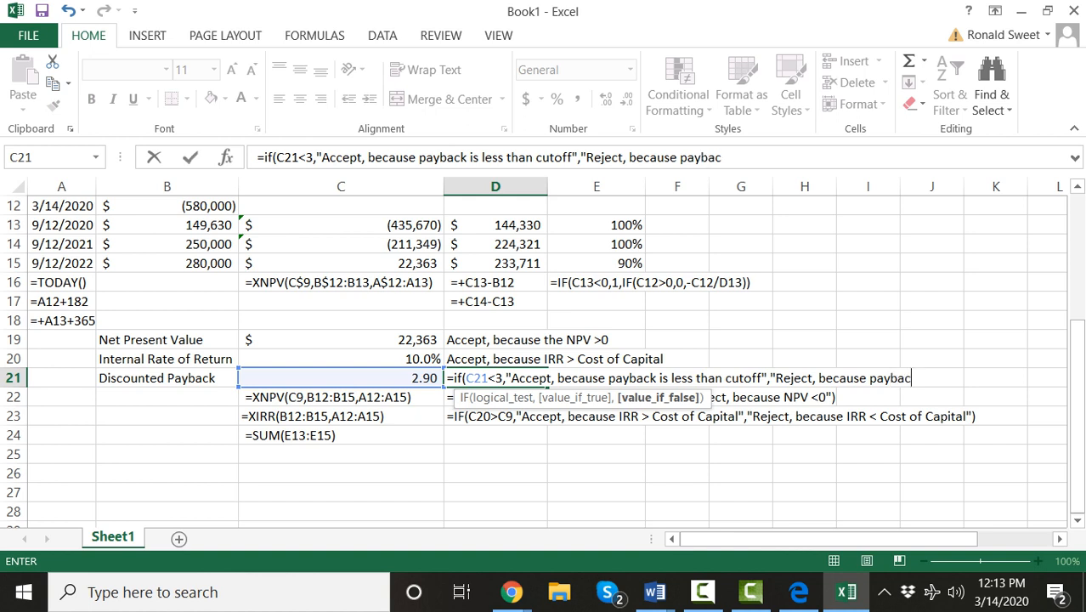
text(k is moe than c)
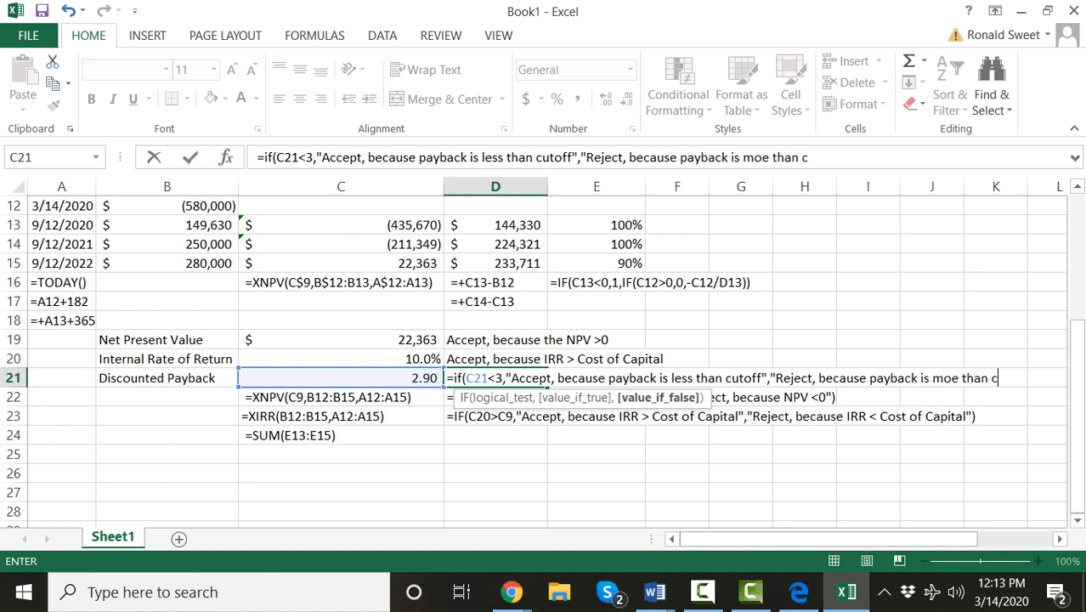
text(utoff"))
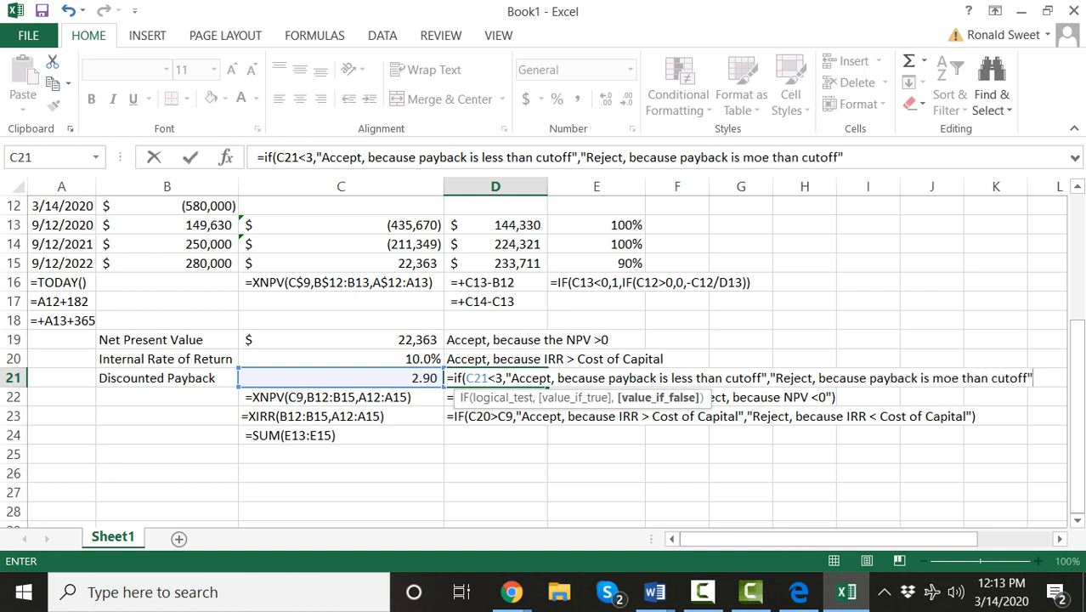
key(Return)
Step: Turn D21's IF formula into text with a leading apostrophe and copy that text to D24
click(544, 378)
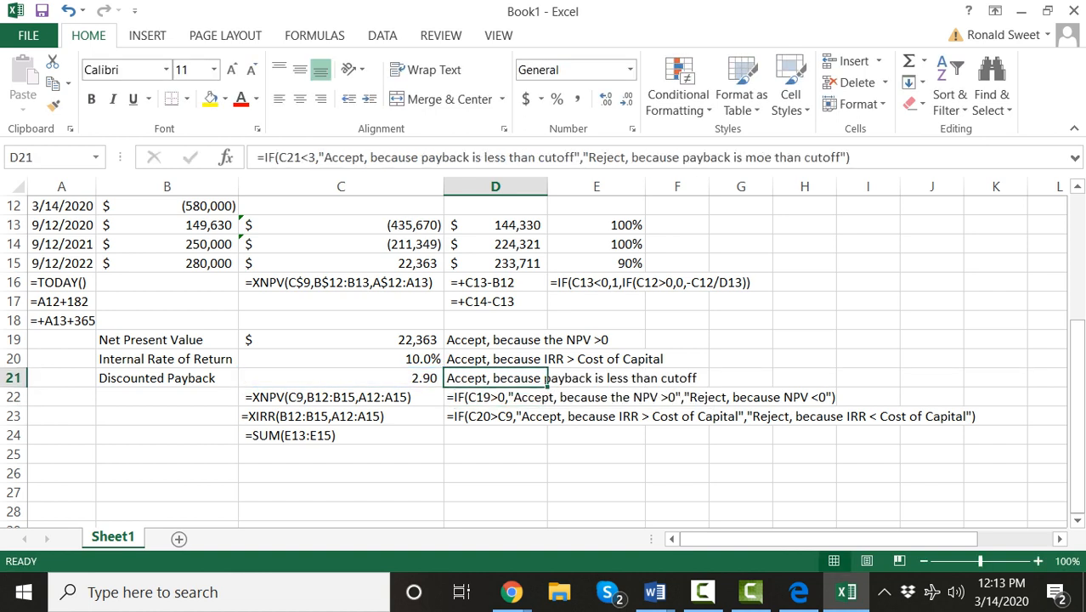
double_click(545, 378)
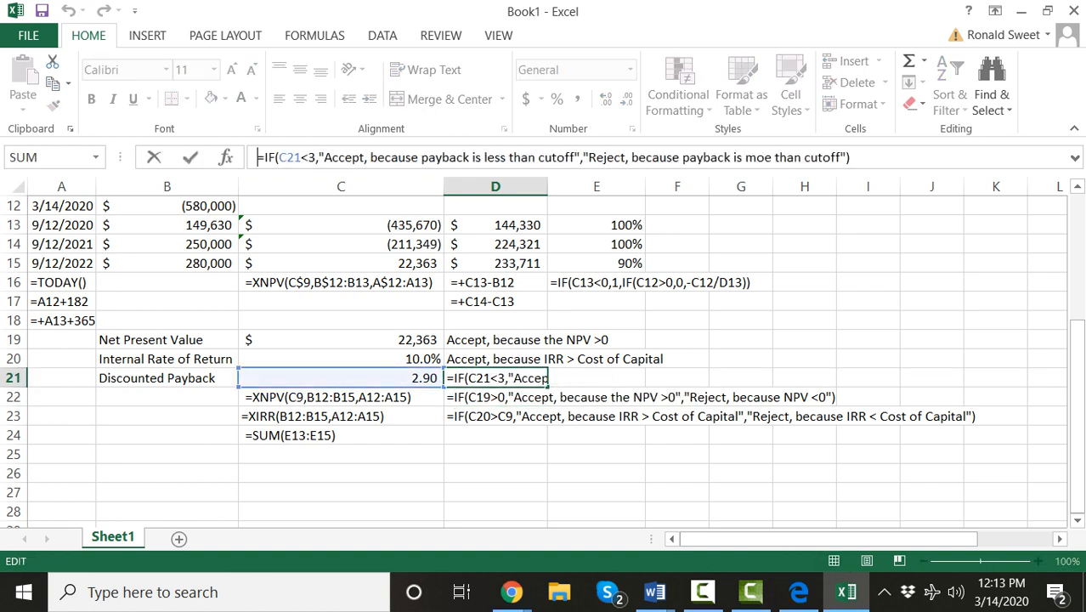
key(Home)
text(')
click(546, 396)
key(Up)
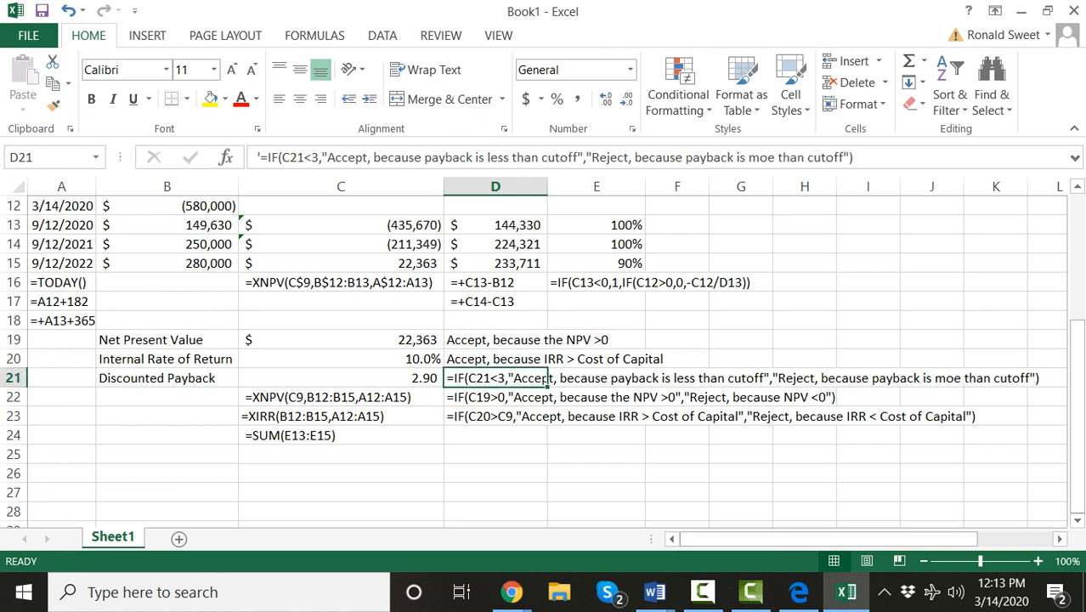
key(ctrl+c)
key(Down)
key(Down)
key(Down)
key(Return)
Step: Remove the leading apostrophe from the text in D21 to restore the live Discounted Payback IF formula
click(548, 378)
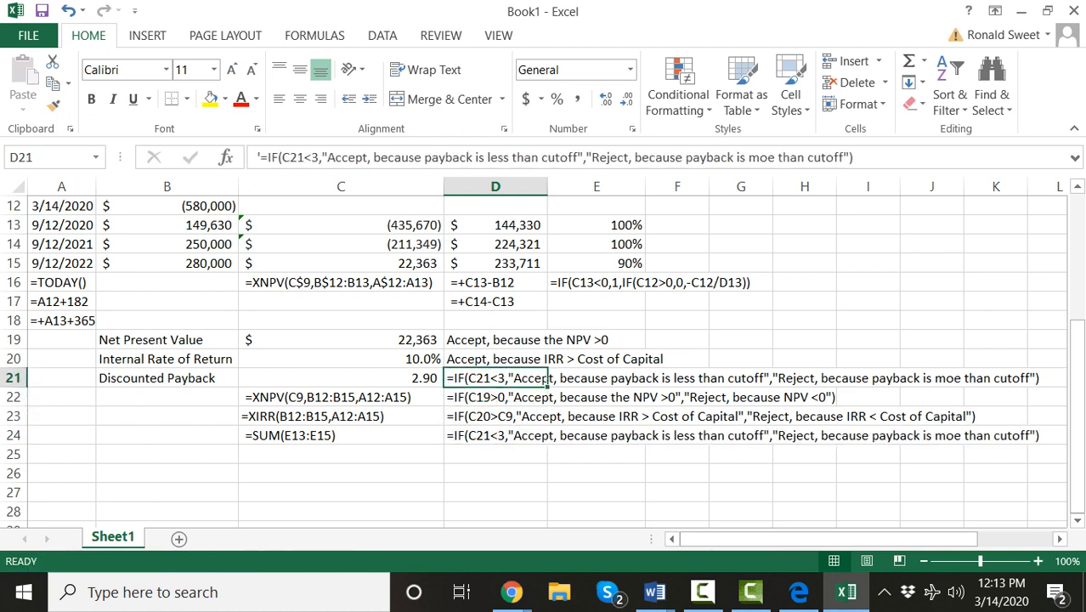
double_click(548, 379)
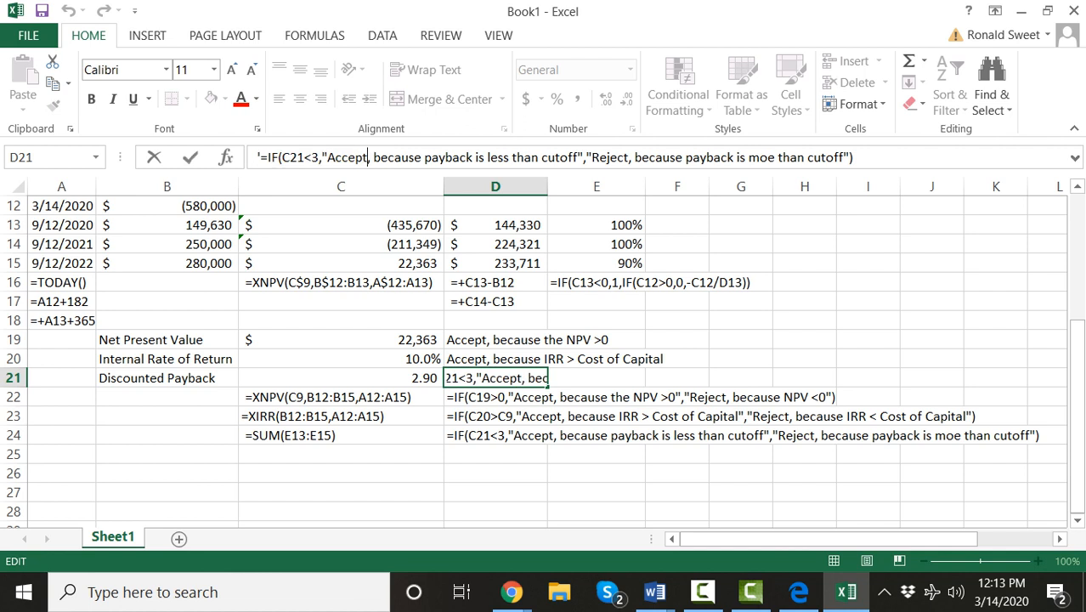
key(Home)
key(Delete)
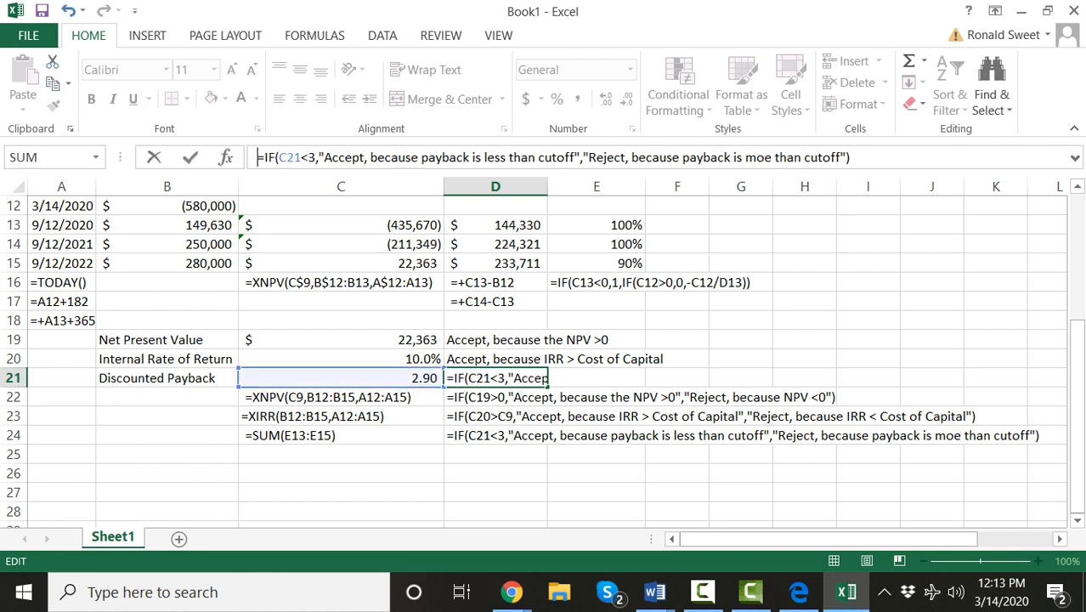
key(Return)
Step: Review the worksheet from the discount rate in row 9 down through the cash flow table to the results rows
key(Left)
key(Left)
key(Up)
key(Up)
key(Up)
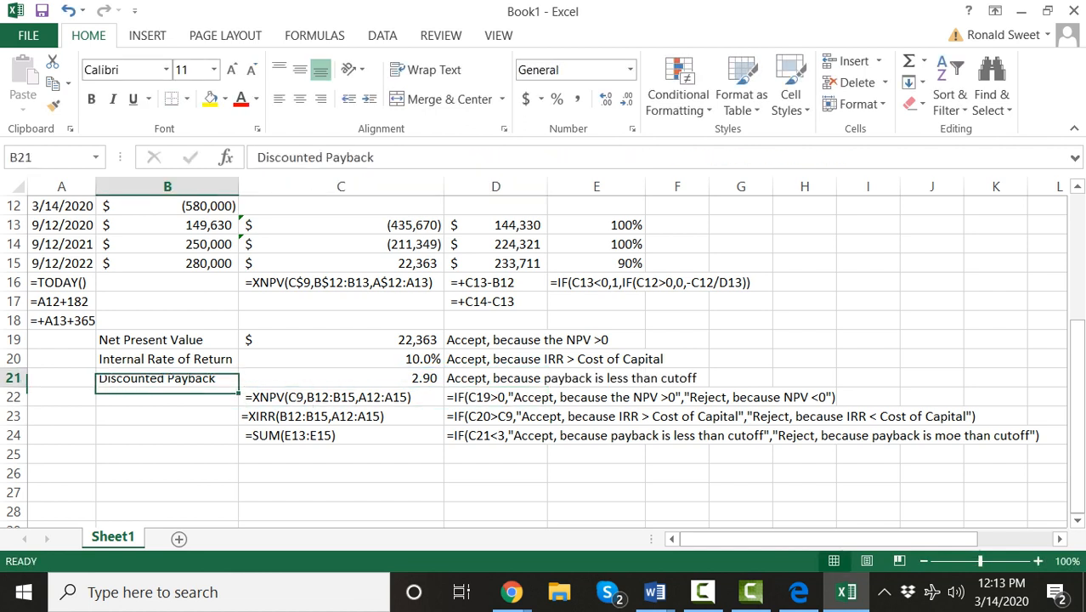
key(Up)
key(Up)
key(Up)
key(Up)
key(Up)
key(Up)
key(Up)
key(Up)
key(Up)
key(Up)
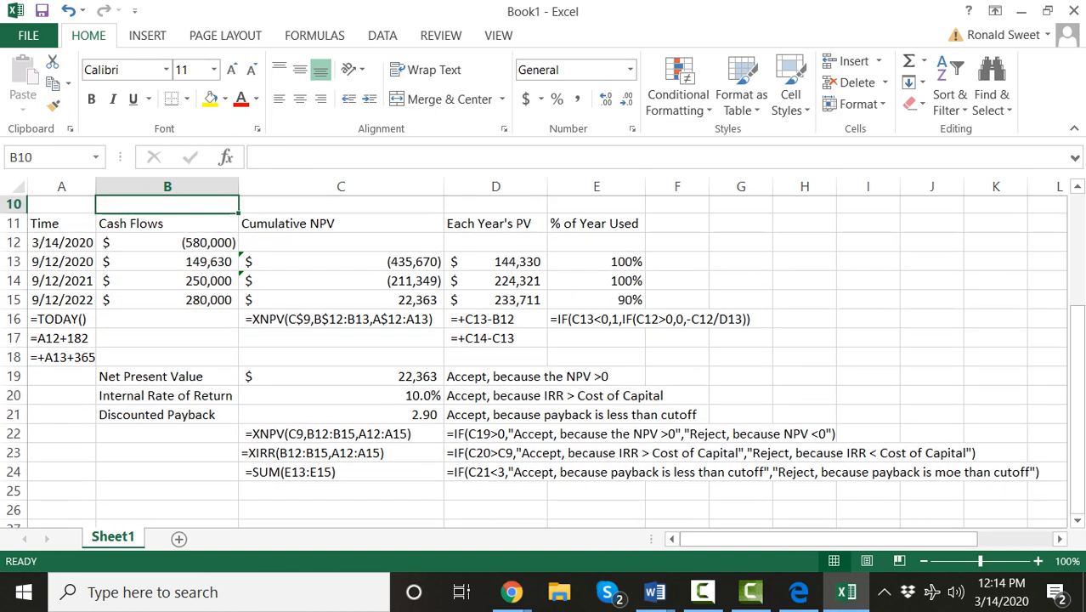
key(Left)
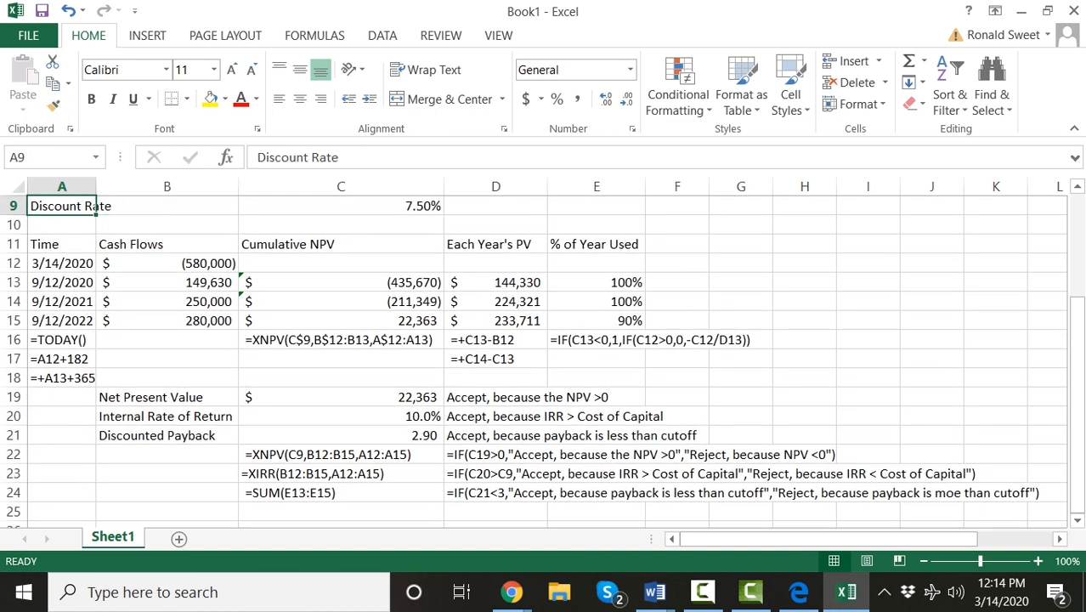
key(Down)
key(Down)
key(Down)
key(Down)
key(Down)
key(Down)
key(Down)
key(Down)
key(Down)
key(Down)
key(Down)
key(Down)
key(Down)
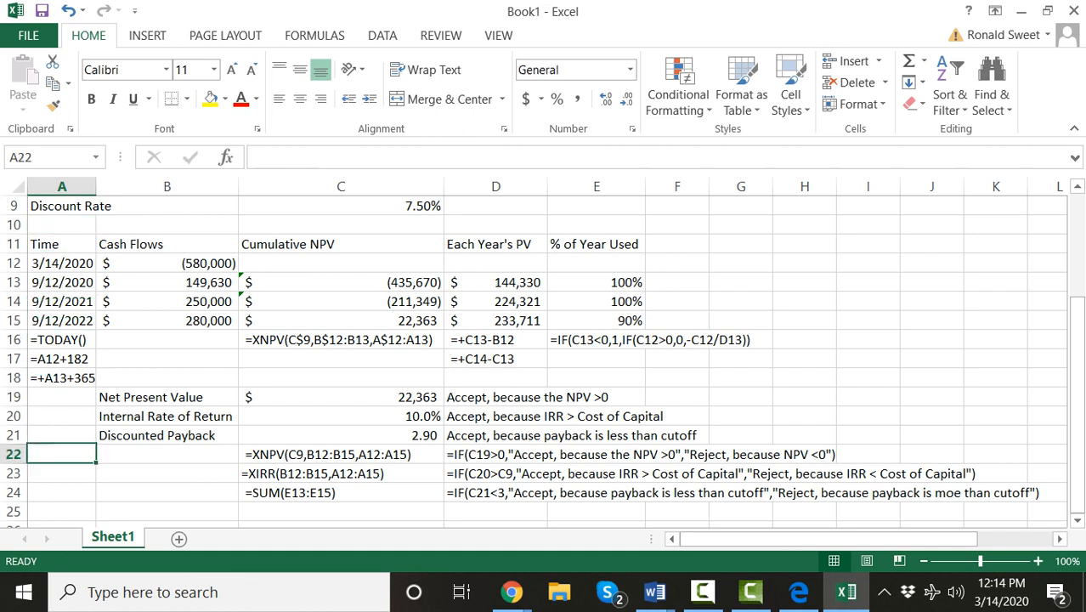
Step: Examine the documented formulas beneath the cash flow table in A16:A18, C16, D16:D17 and E16
key(Right)
key(Right)
key(Up)
key(Up)
key(Up)
key(Up)
key(Up)
key(Up)
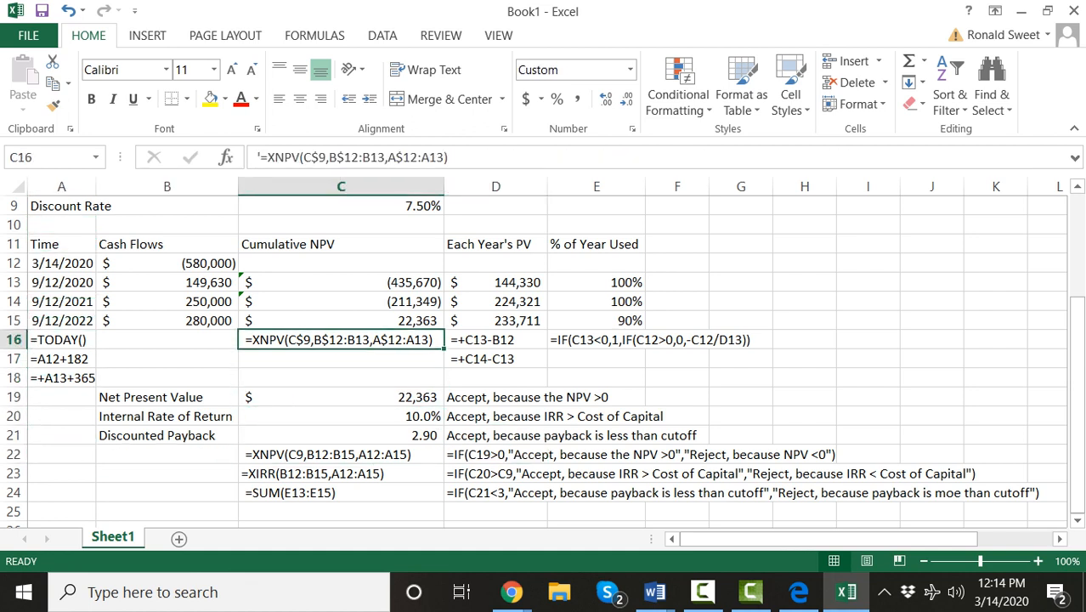
key(Left)
key(Left)
key(shift+Down)
key(shift+Down)
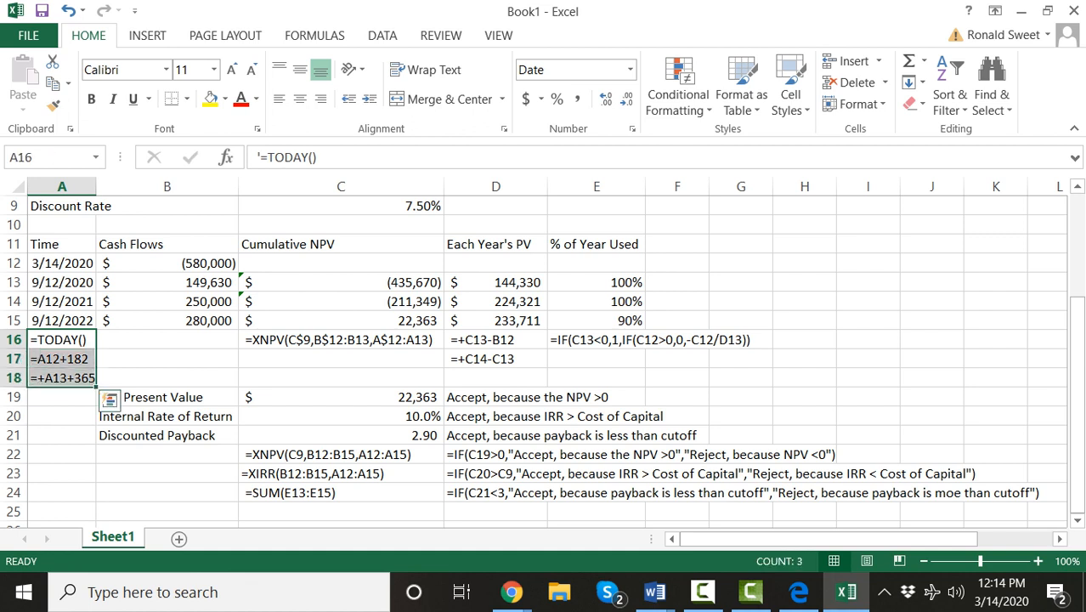
key(Right)
key(Right)
key(Right)
key(shift+Down)
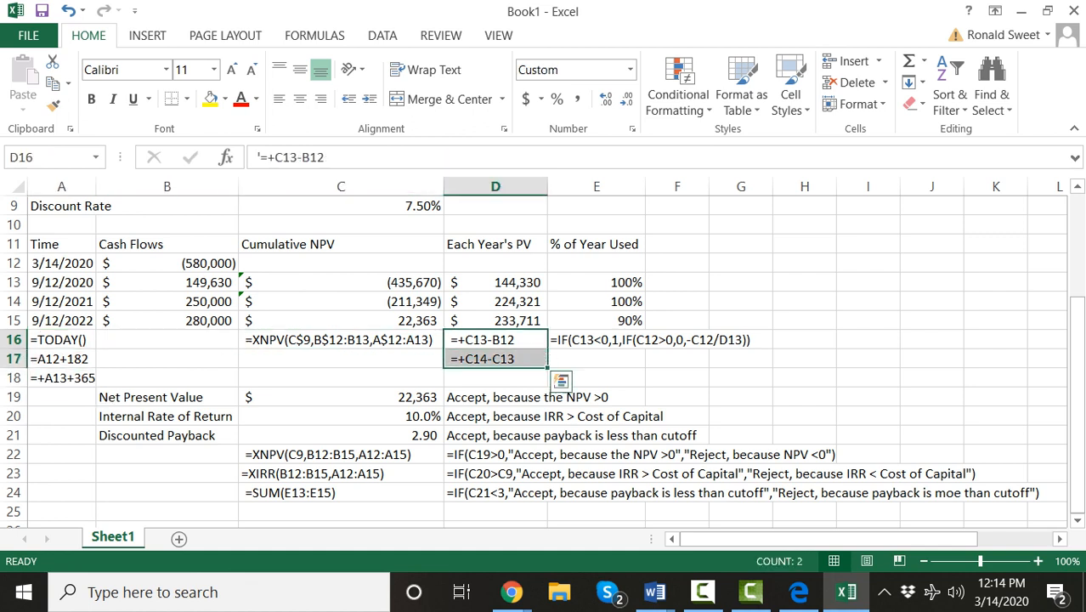
key(Right)
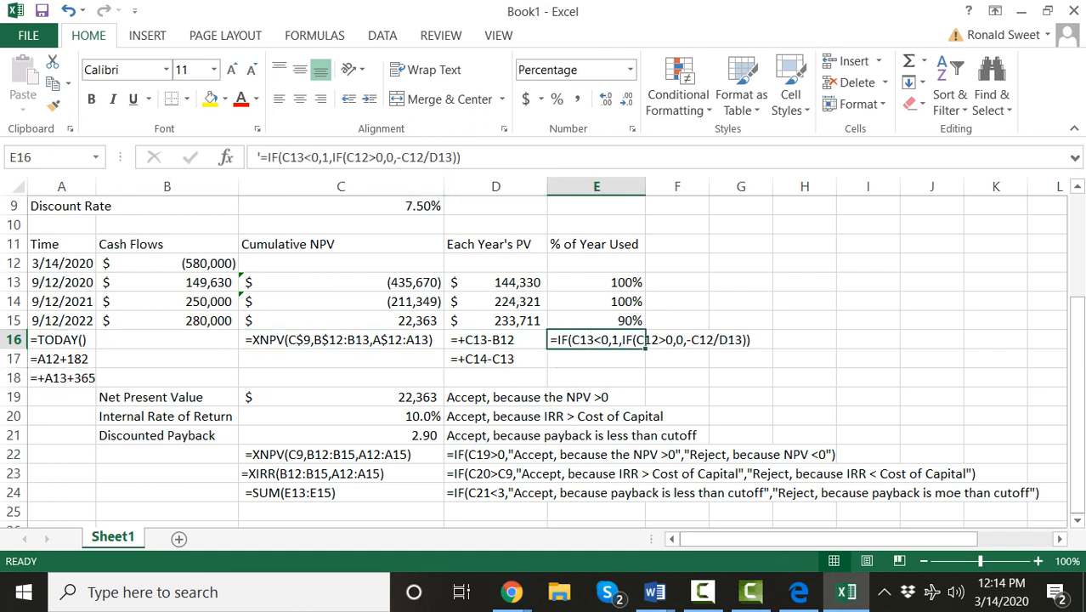
Step: Examine the documented NPV, IRR and payback formulas in C22:C24
key(Left)
key(Left)
key(Down)
key(Down)
key(Down)
key(Down)
key(Down)
key(Down)
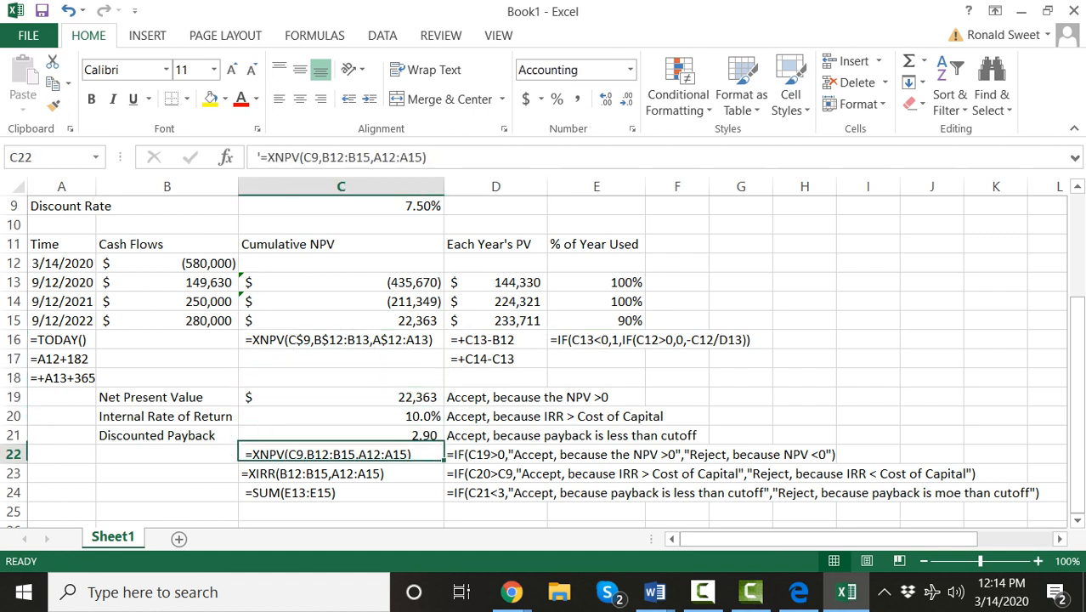
key(Down)
key(Down)
Step: Check the Net Present Value row's label and its XNPV result in C19
key(Up)
key(Up)
key(Up)
key(Up)
key(Up)
key(Left)
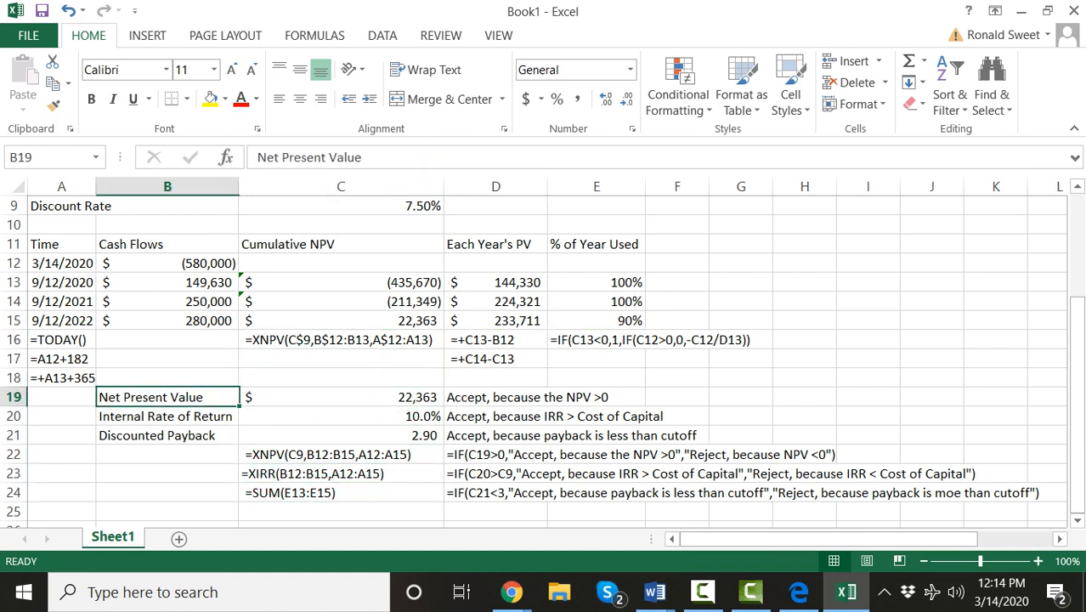
key(Left)
key(Right)
key(Right)
key(Right)
key(Left)
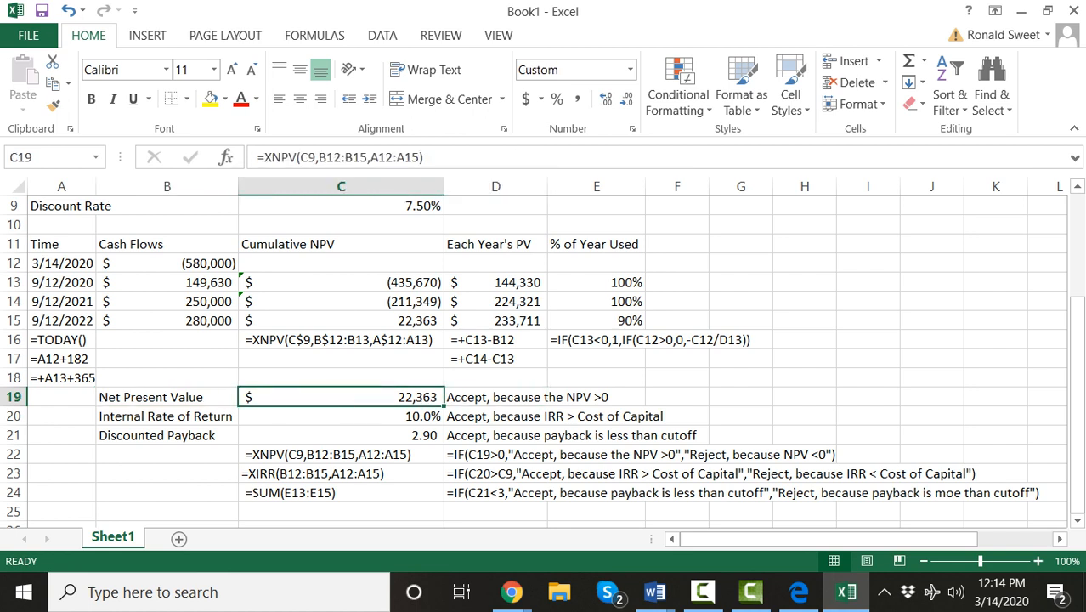
key(Left)
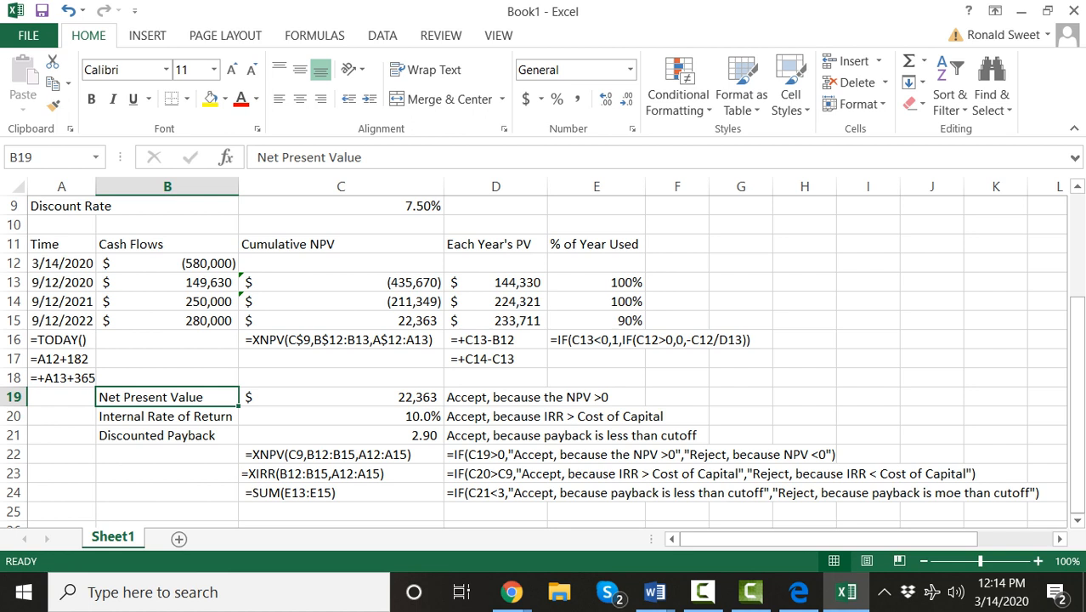
key(Up)
key(Up)
key(Up)
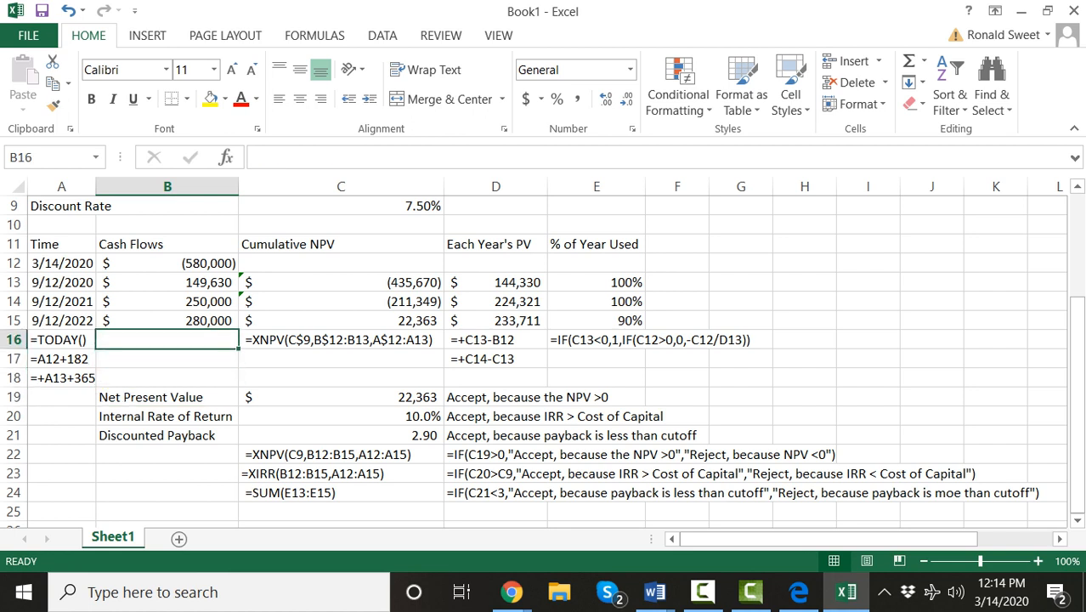
Step: Compare the accept-or-reject IF formulas for NPV, IRR and Discounted Payback in D19:D21
key(Right)
key(Right)
key(Down)
key(Down)
key(Down)
key(Down)
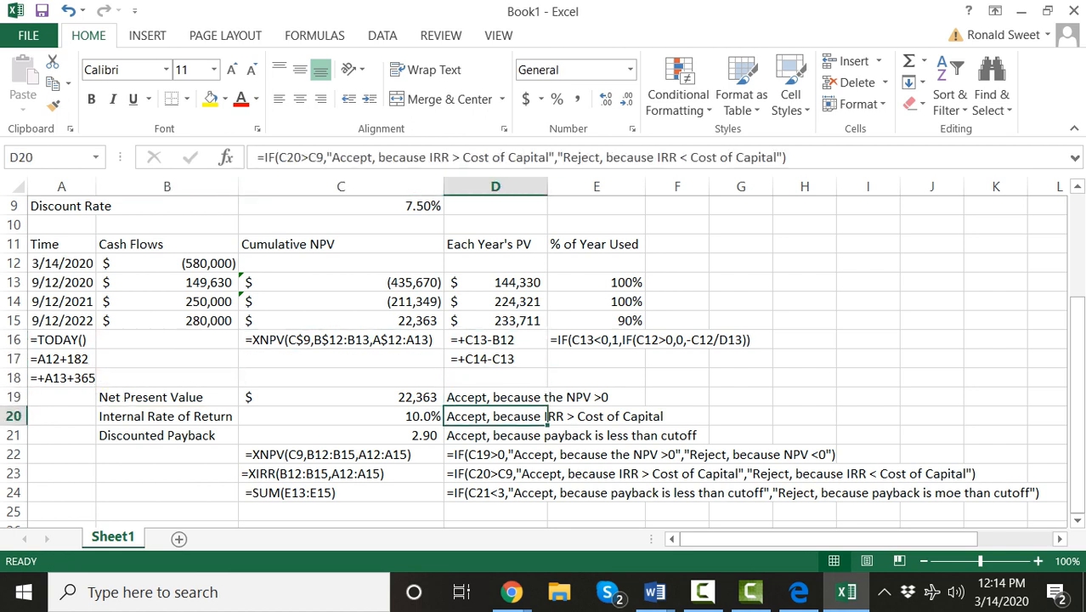
key(Up)
key(Down)
key(Up)
key(Down)
key(Down)
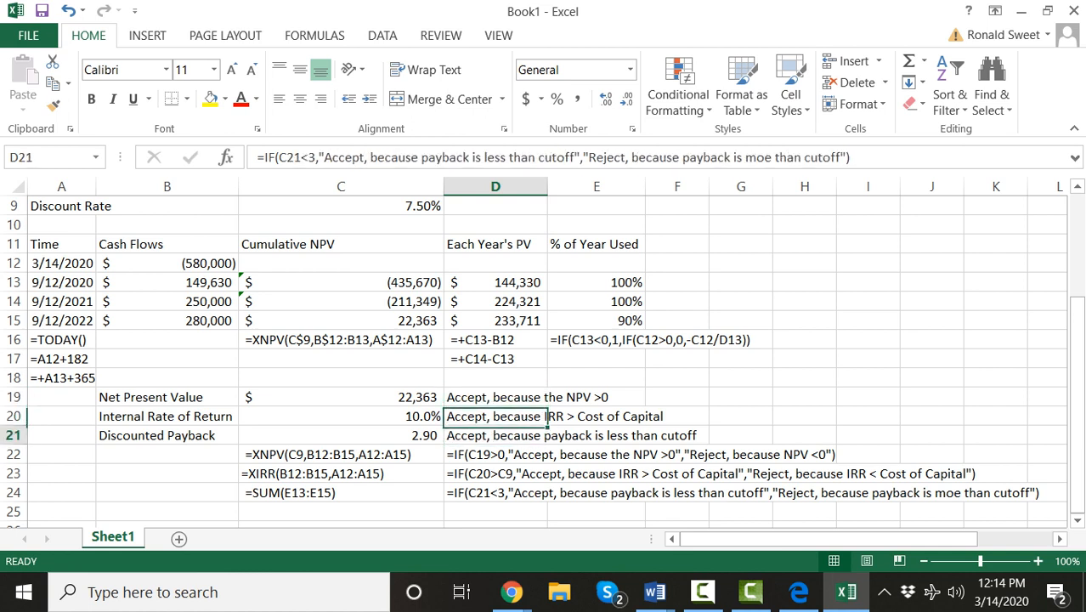
key(Up)
key(Up)
key(Down)
key(Up)
key(Down)
key(Down)
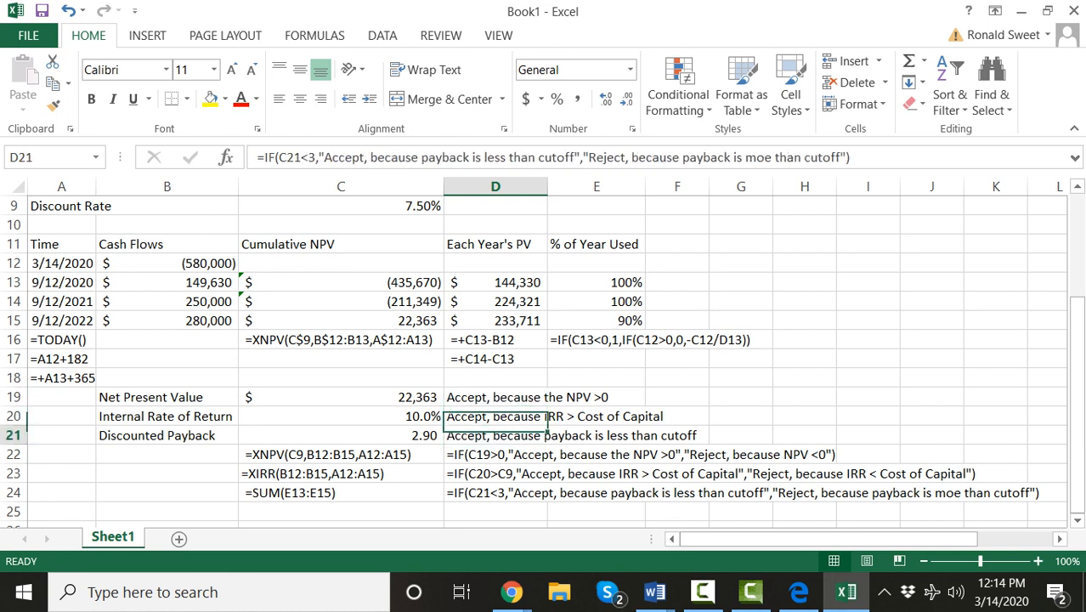
key(Up)
key(Up)
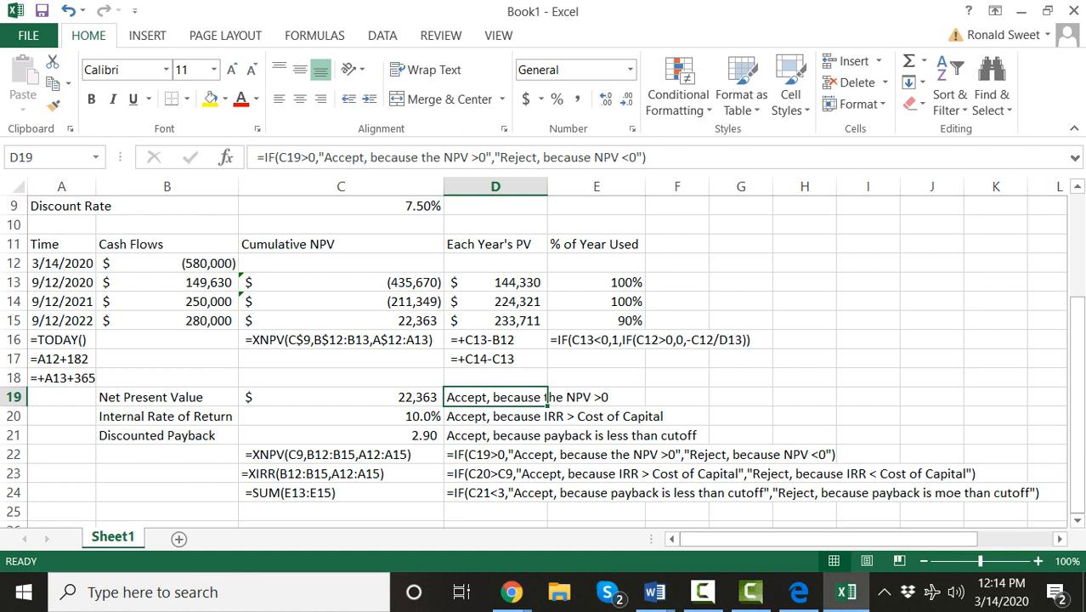
key(Right)
key(Left)
key(Right)
key(Left)
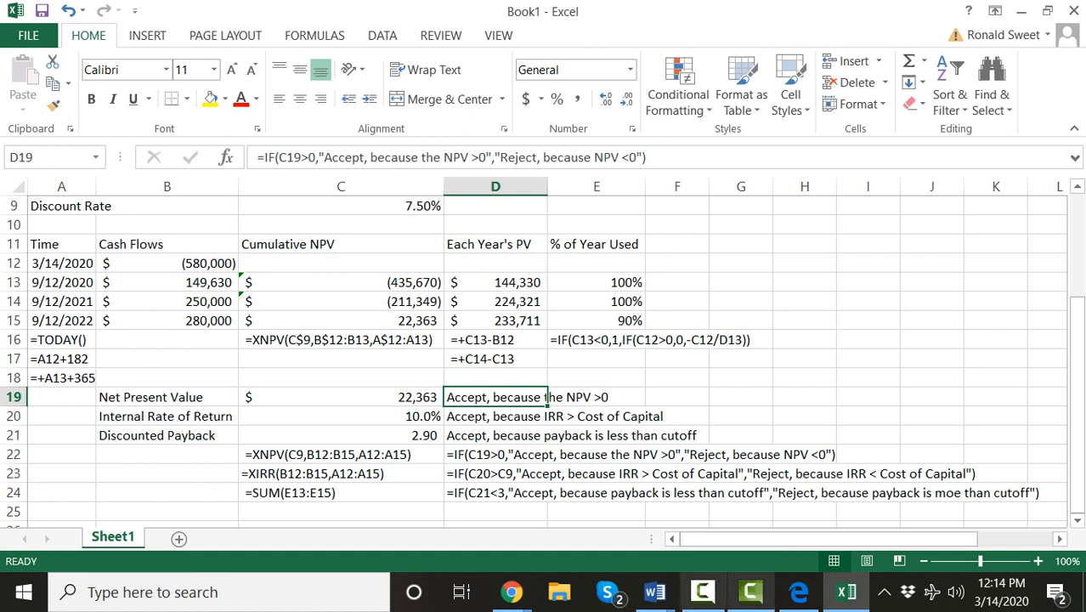
mouse_move(703, 592)
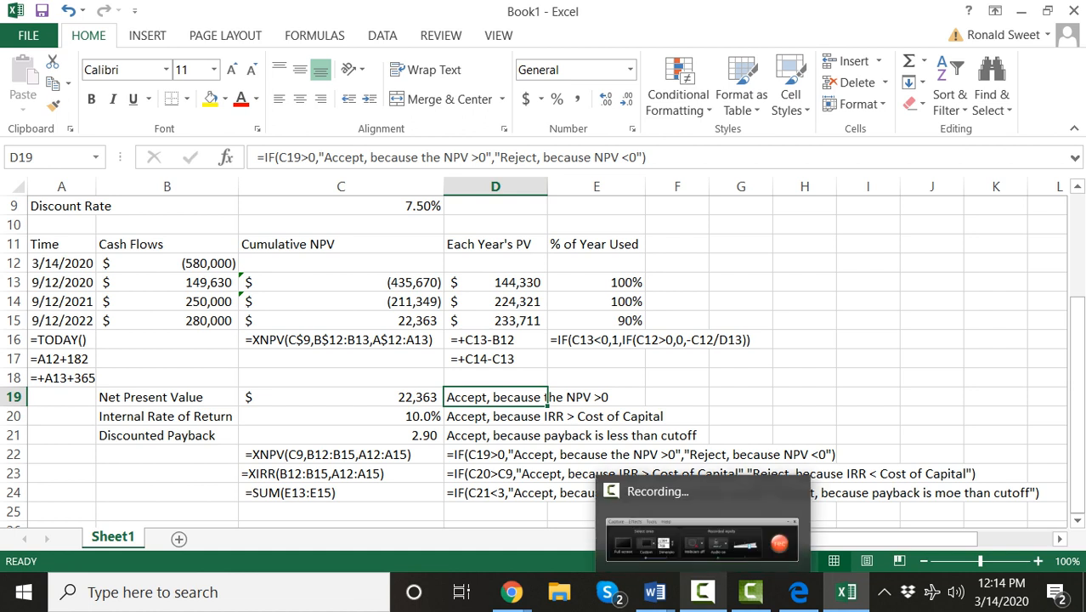
click(703, 592)
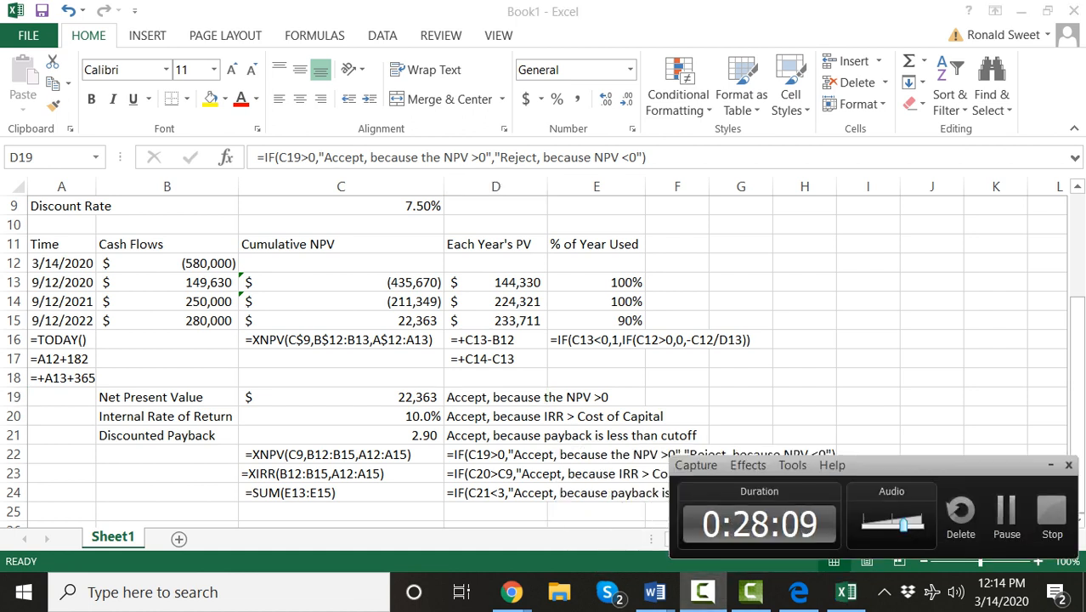